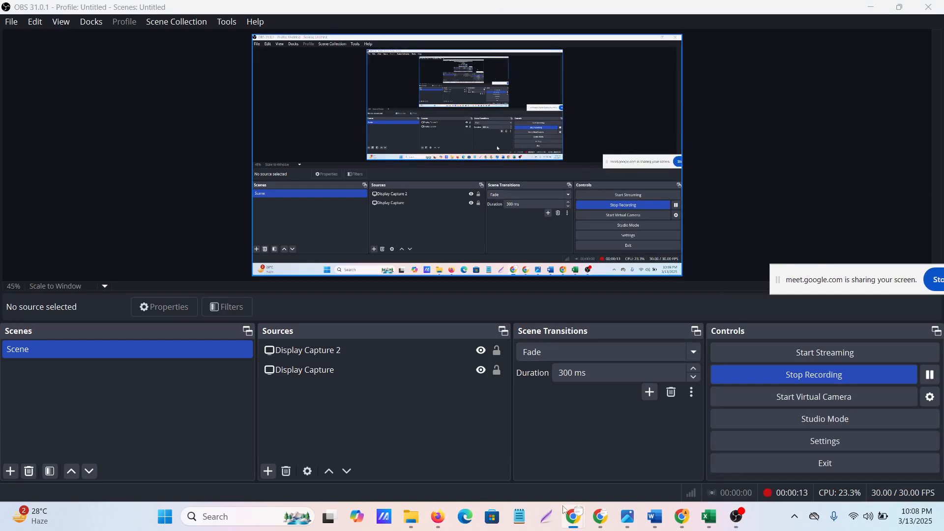
Switch to the Chrome window with the Google Meet call and bring up the Xero Import Opening Balances page
mouse_move(575, 520)
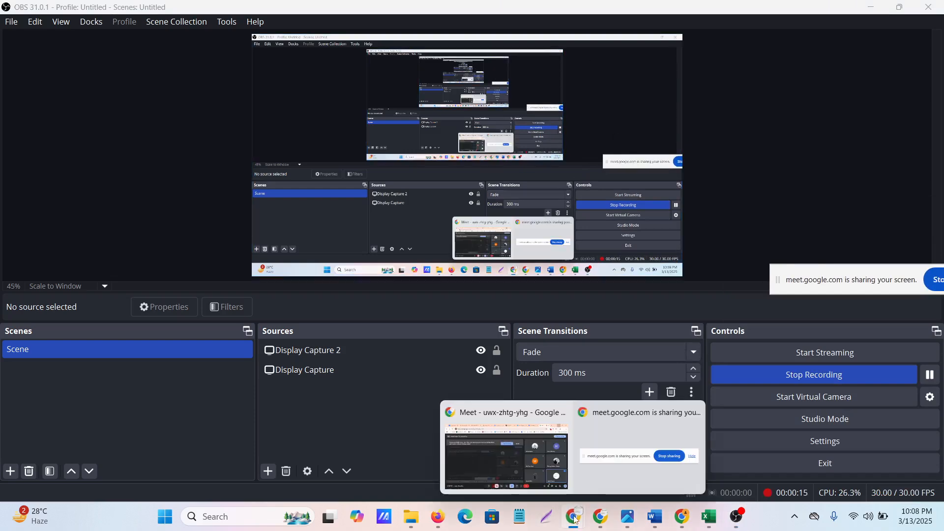
click(498, 453)
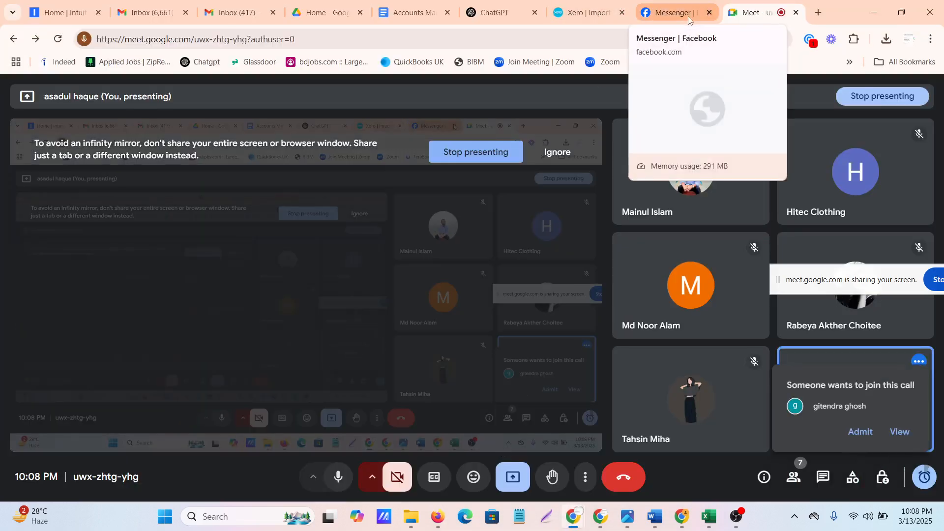
click(604, 17)
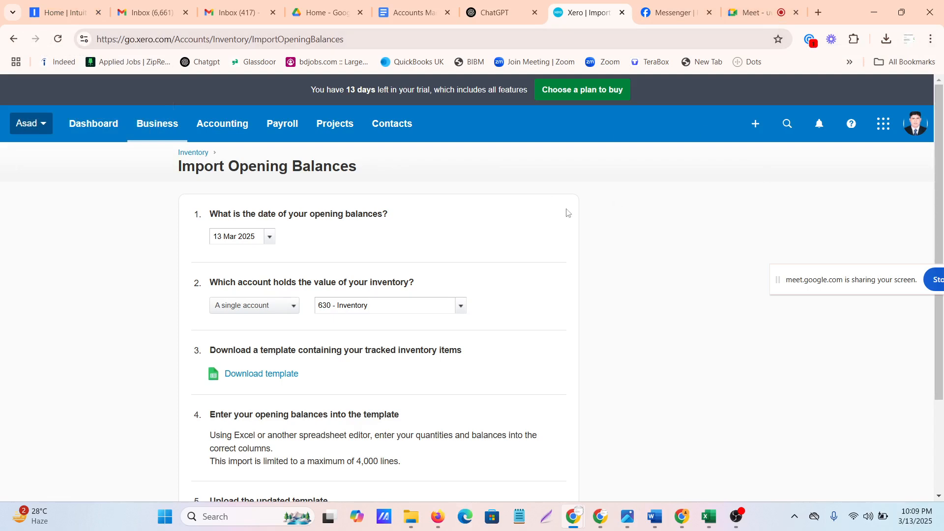
Go back to the Google Meet call and admit everyone waiting to join
click(743, 11)
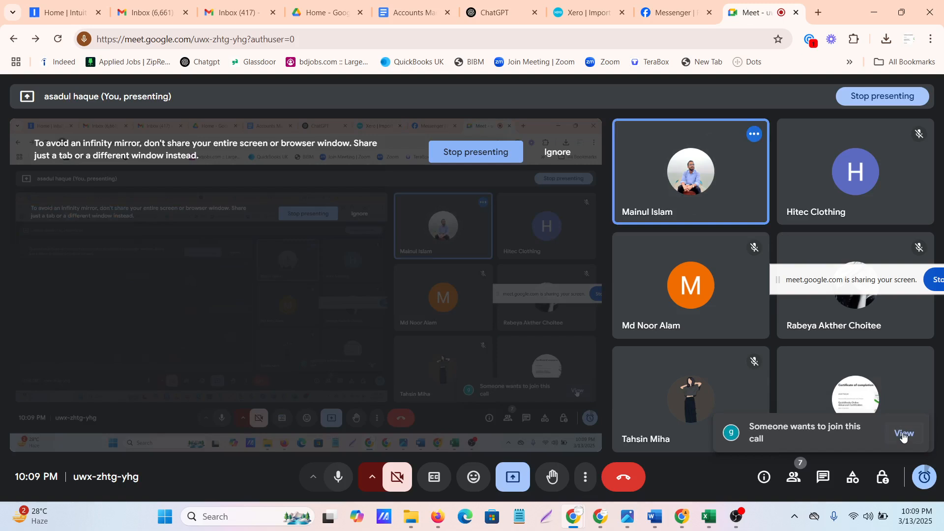
click(903, 434)
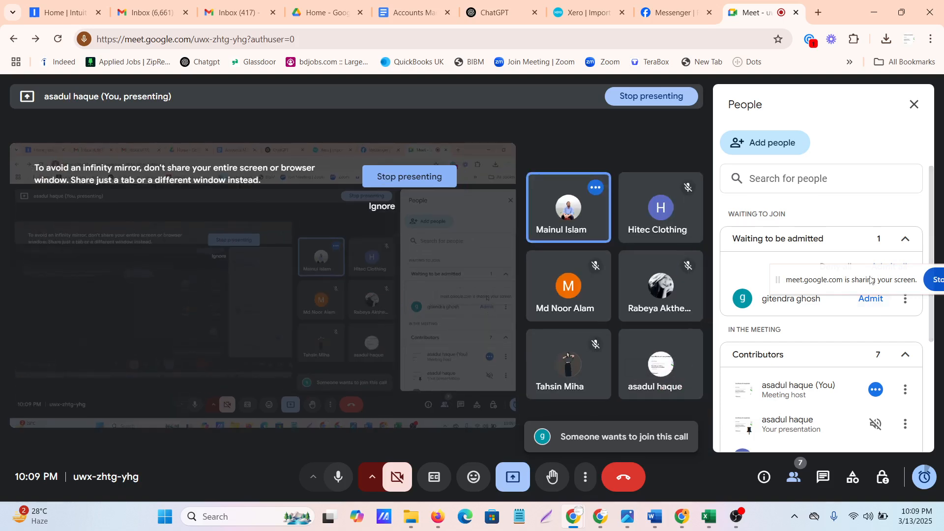
drag(873, 281, 882, 172)
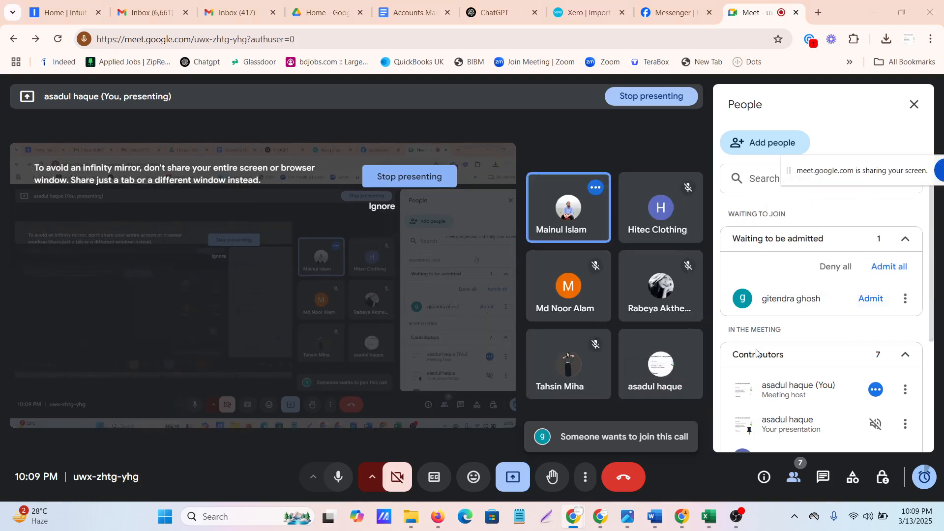
click(891, 267)
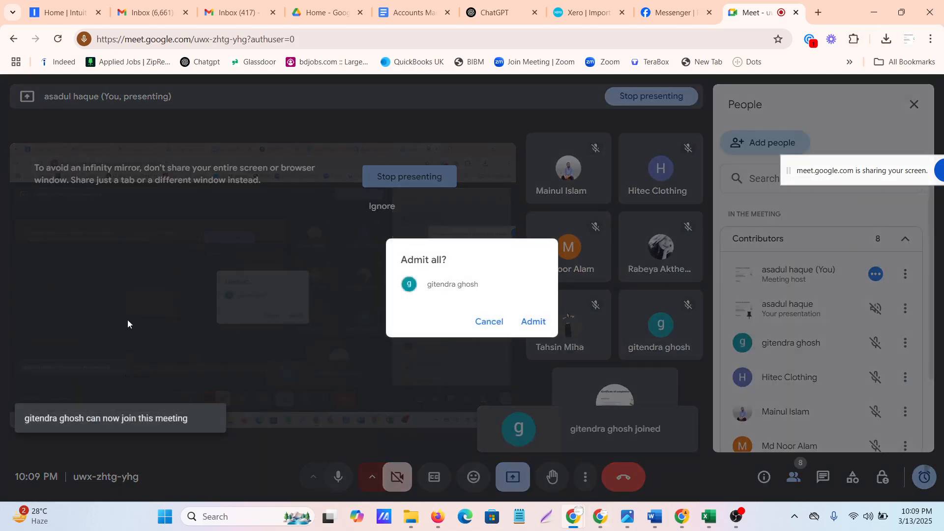
click(536, 322)
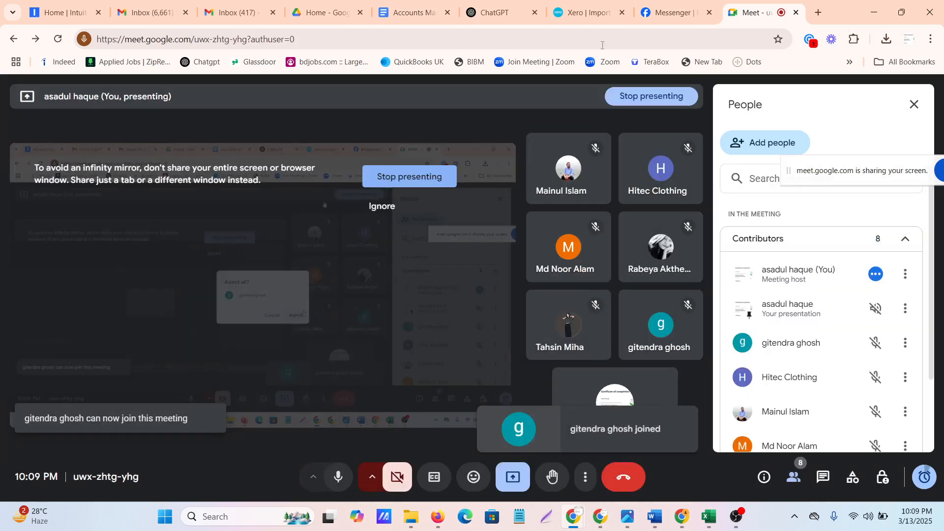
Return to Xero and open the Products and Services list from the business area
click(591, 2)
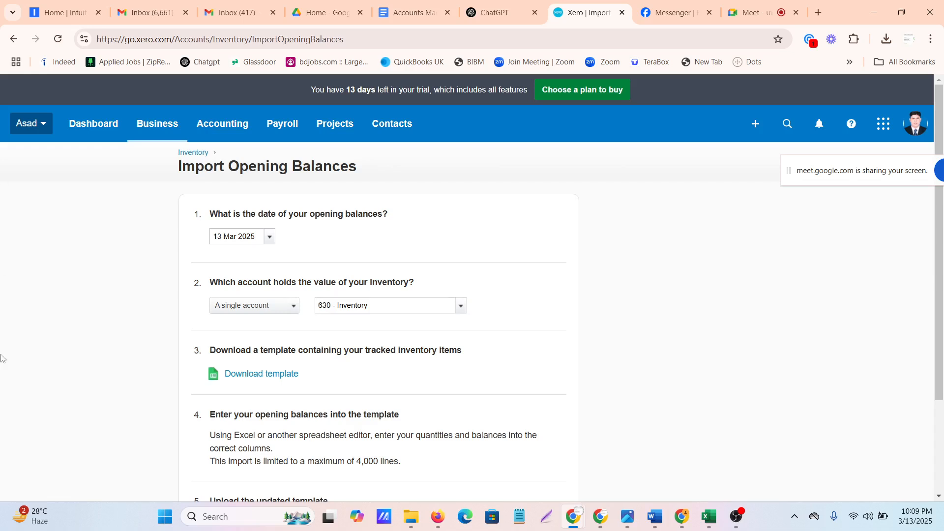
click(168, 126)
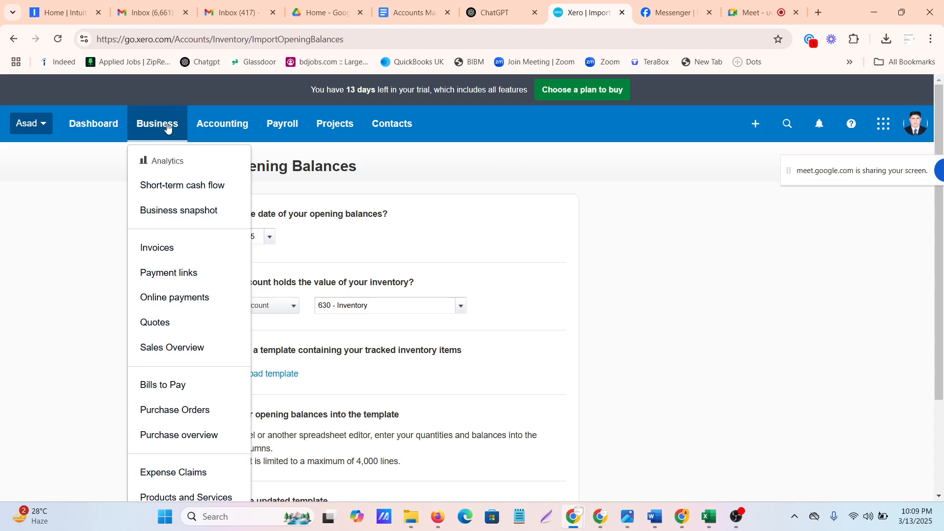
scroll(171, 375, down, 3)
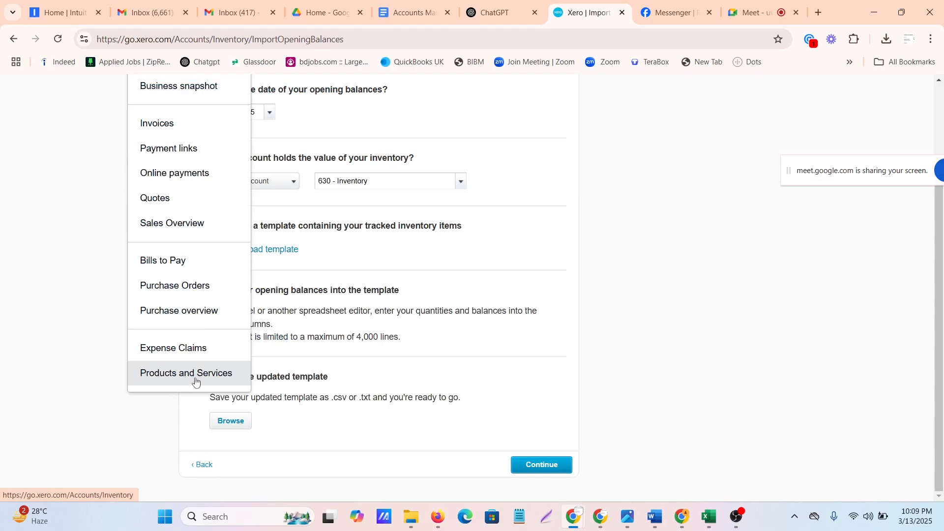
scroll(179, 179, up, 3)
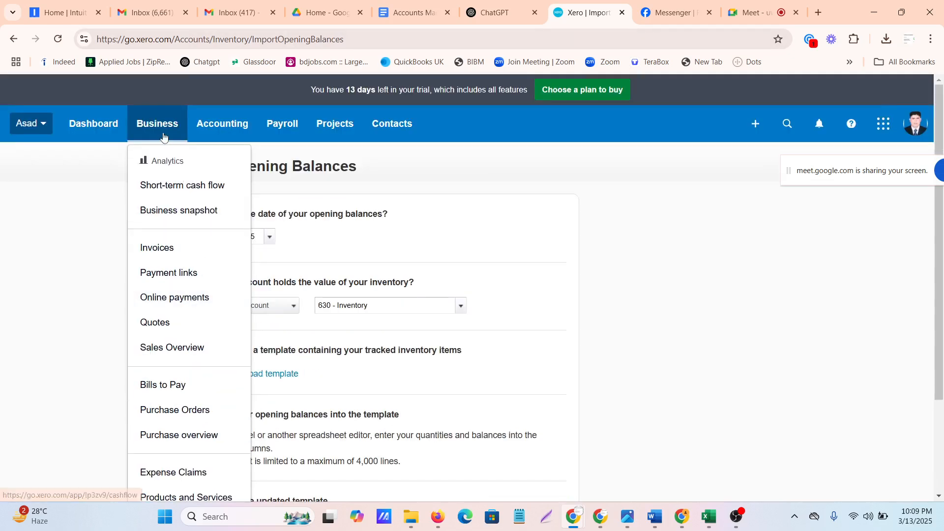
scroll(159, 132, down, 1)
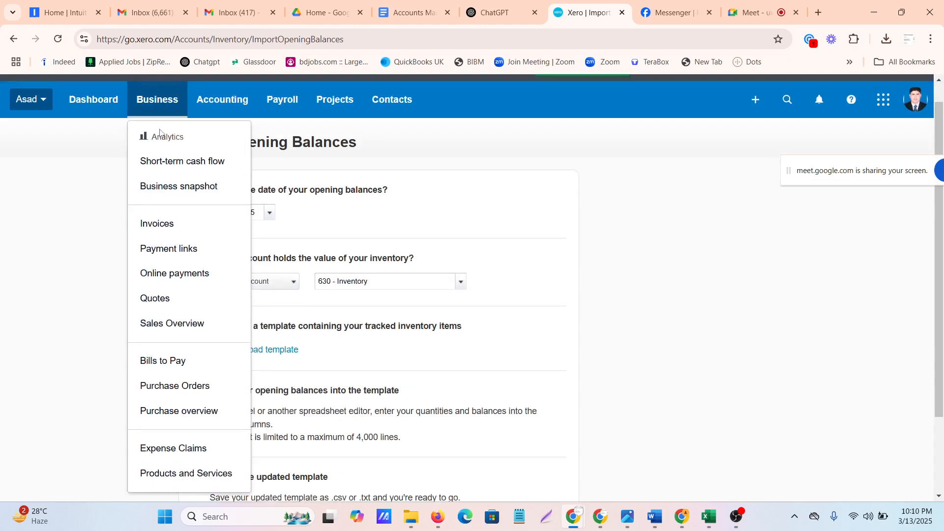
scroll(160, 132, down, 2)
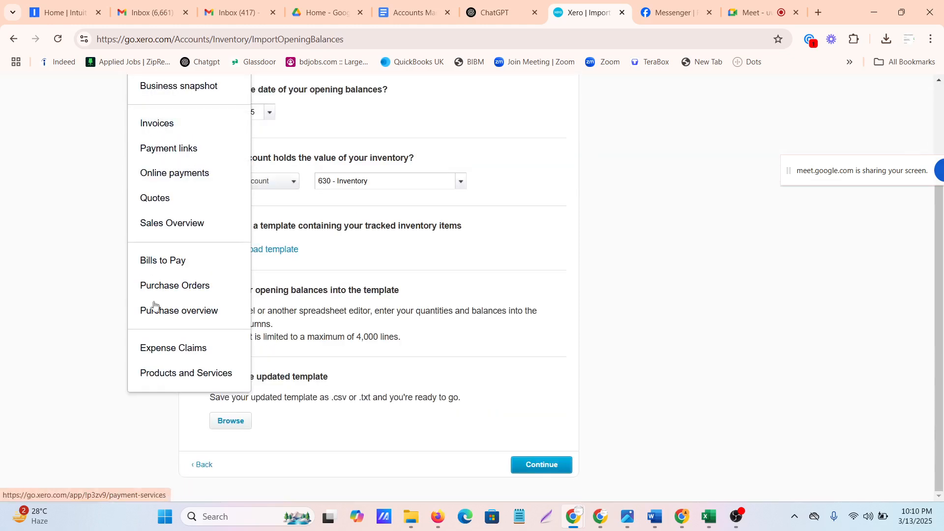
click(166, 375)
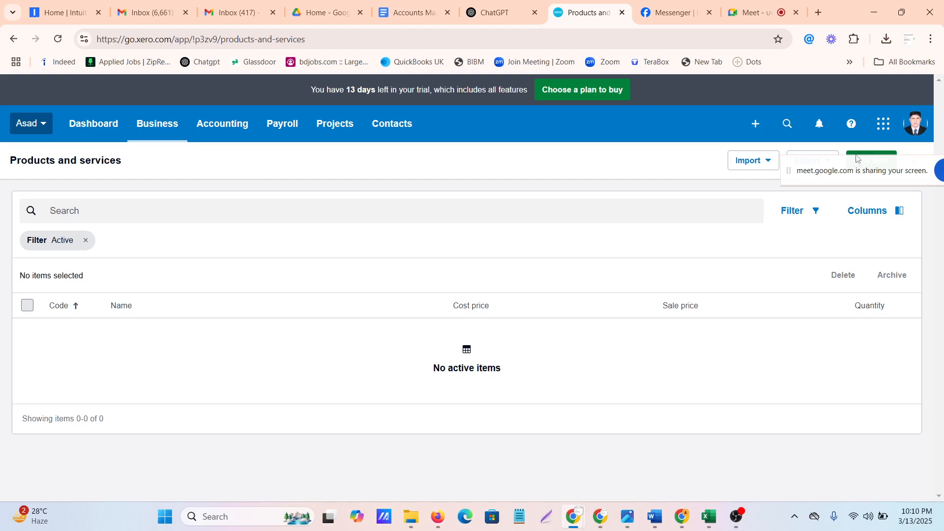
Start a new item with the code 4050 and the name Napa
drag(852, 182, 836, 290)
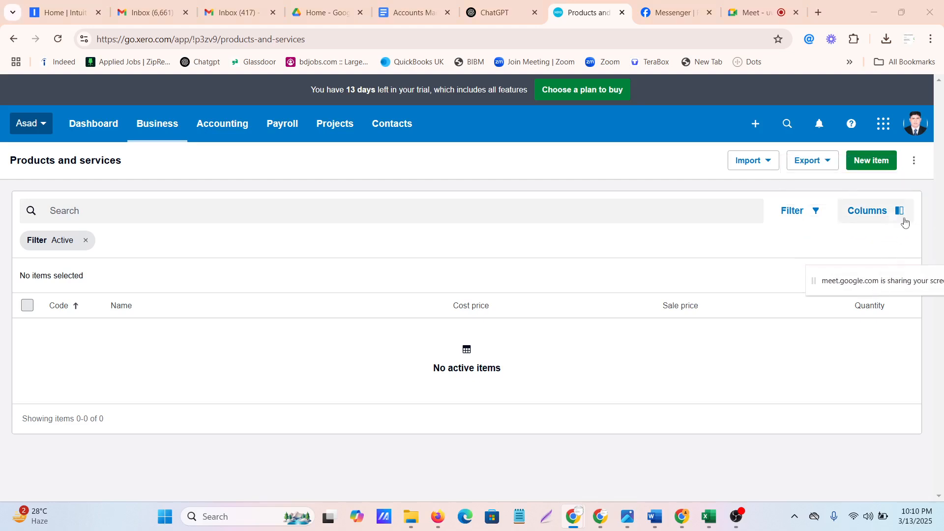
click(874, 160)
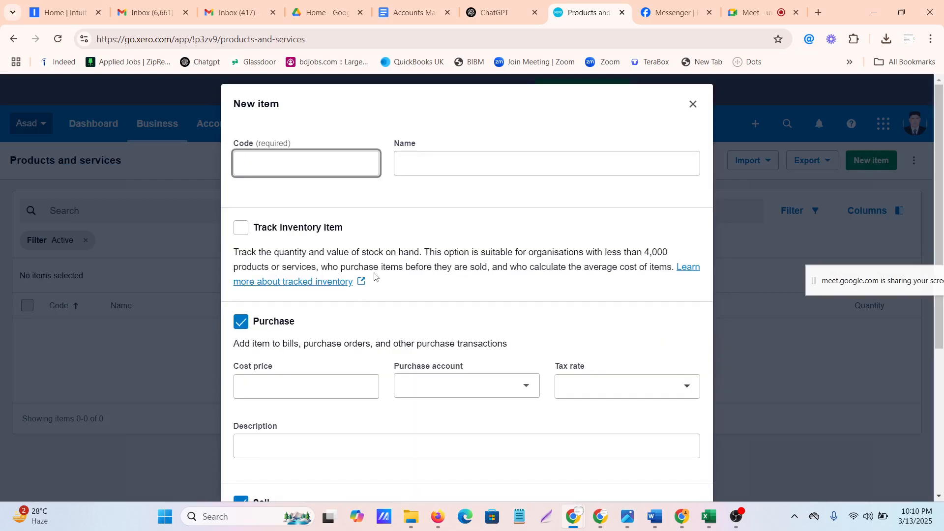
click(277, 163)
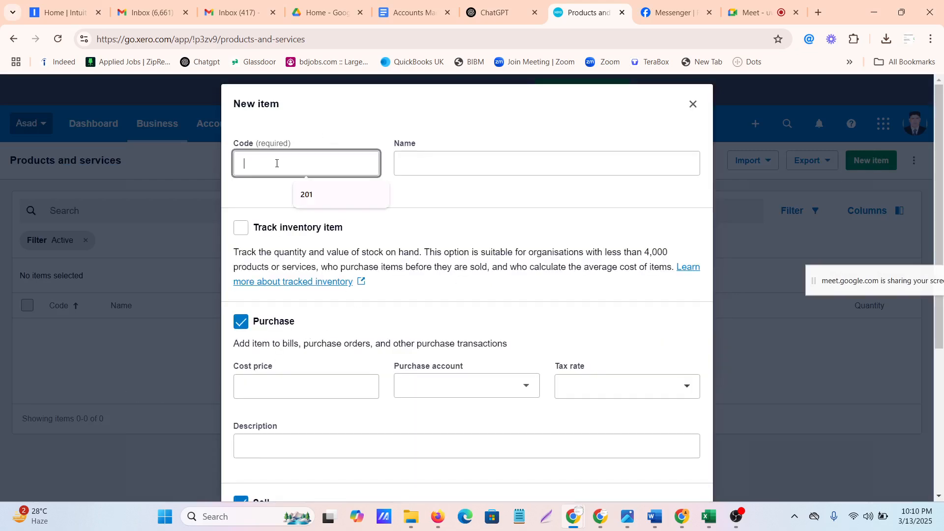
text(4050)
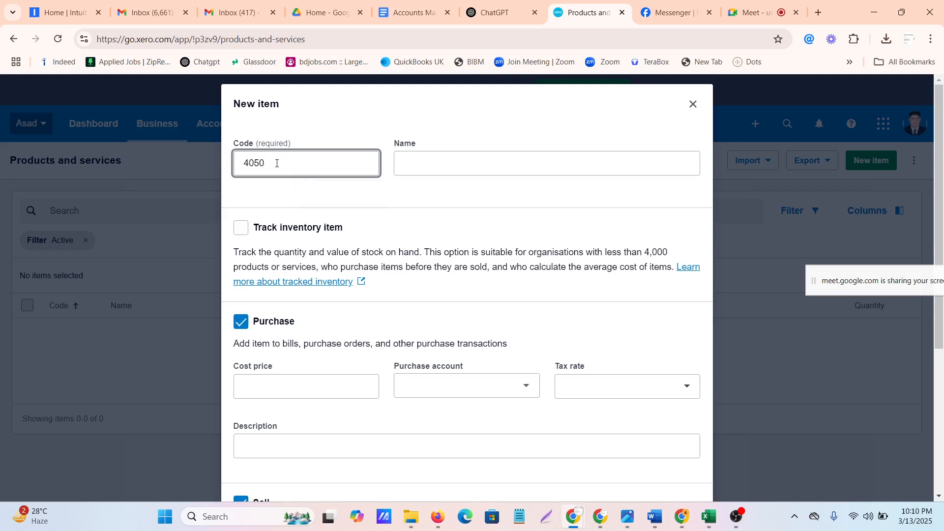
click(440, 159)
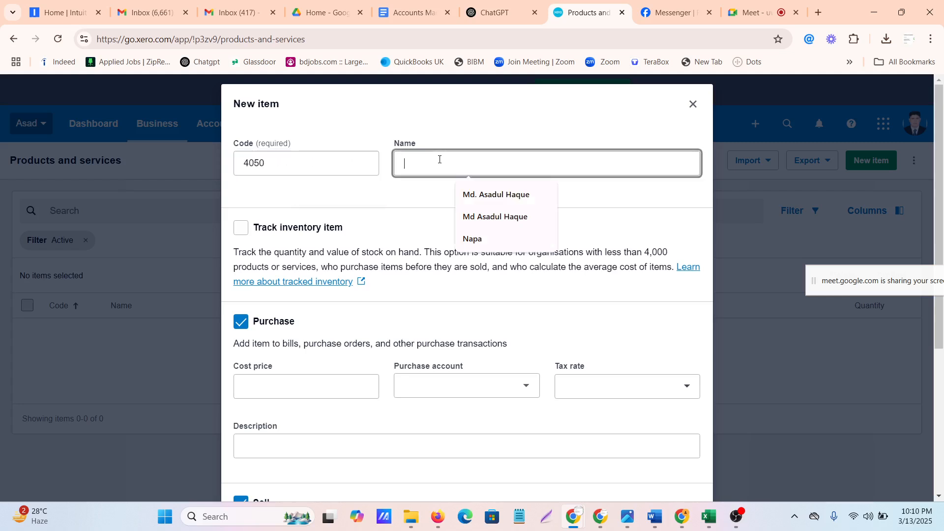
click(473, 239)
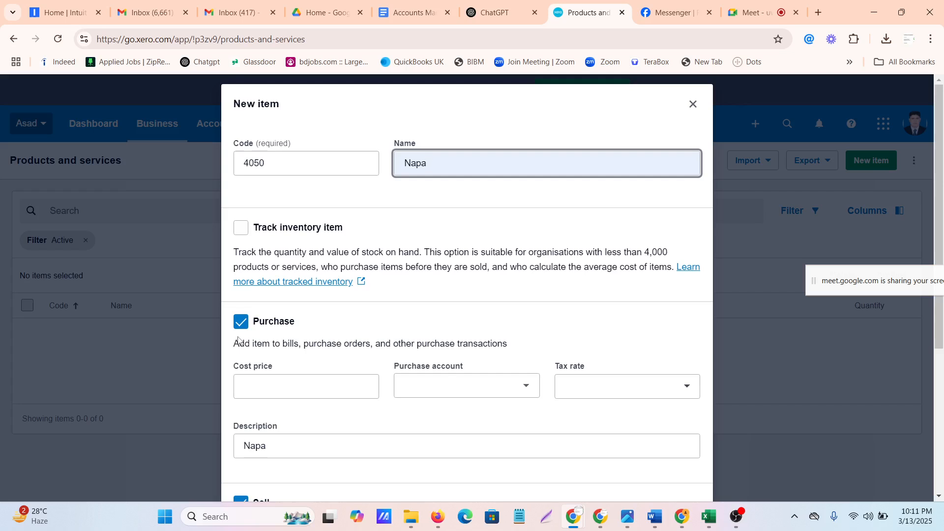
Turn on inventory tracking for the new item and go to its purchase cost price
click(241, 229)
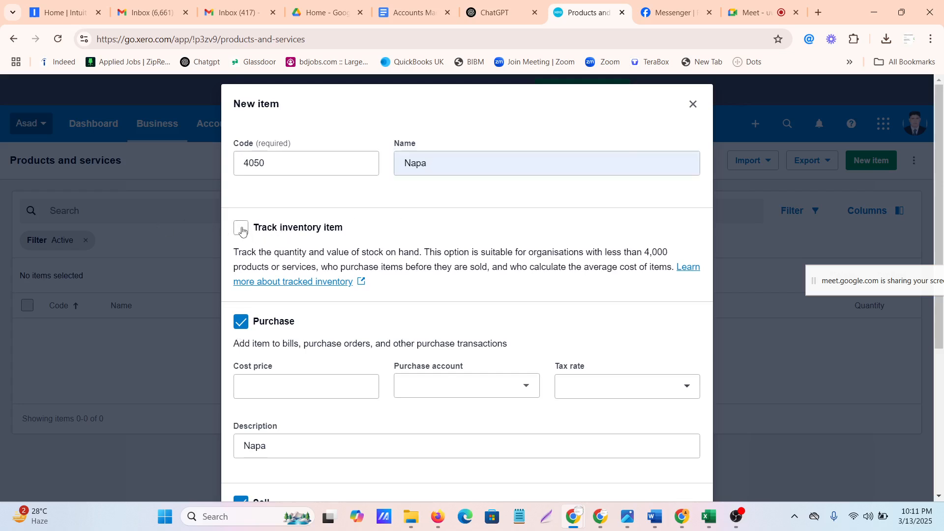
scroll(328, 299, down, 1)
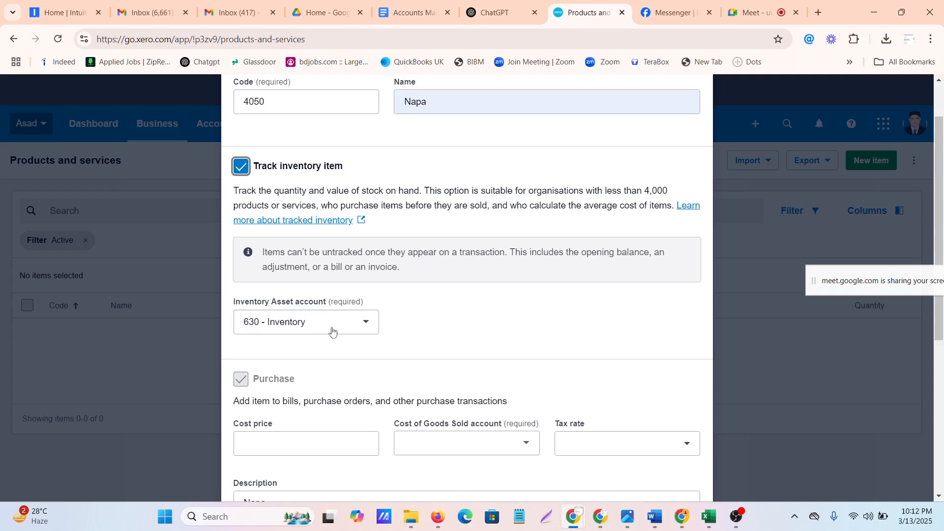
scroll(317, 338, down, 1)
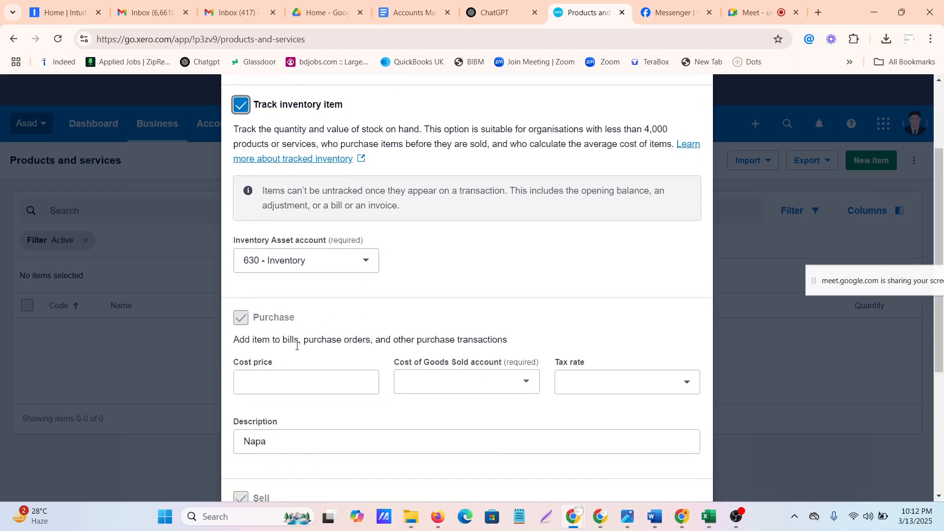
click(279, 381)
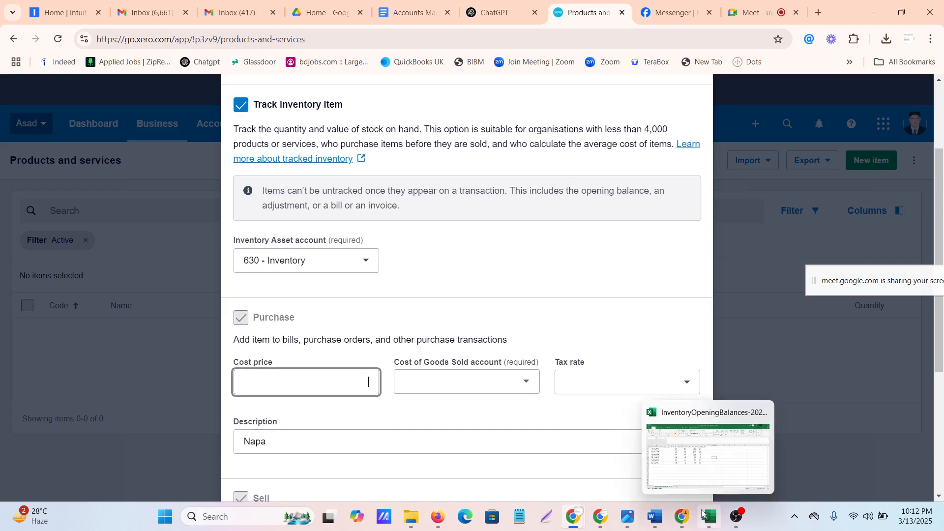
Admit the participant waiting to join the Google Meet call and return to the Xero item form
click(750, 12)
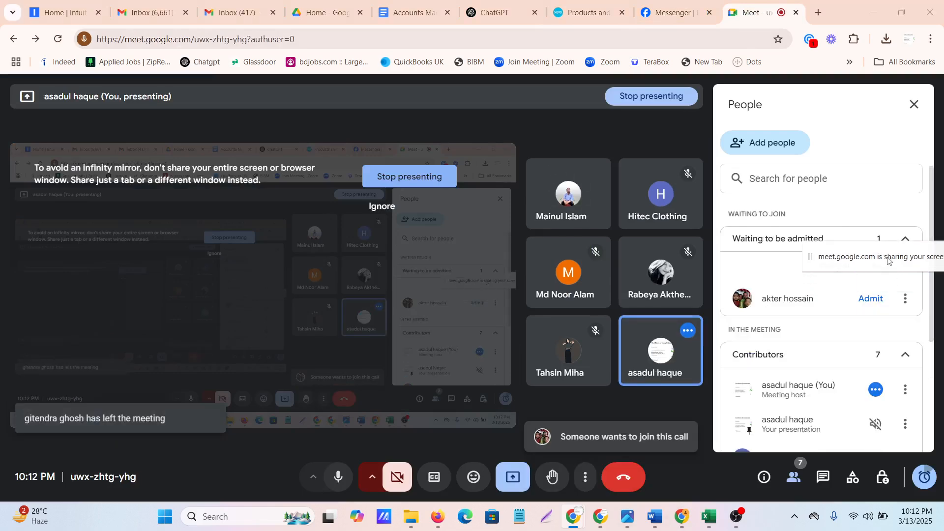
click(868, 299)
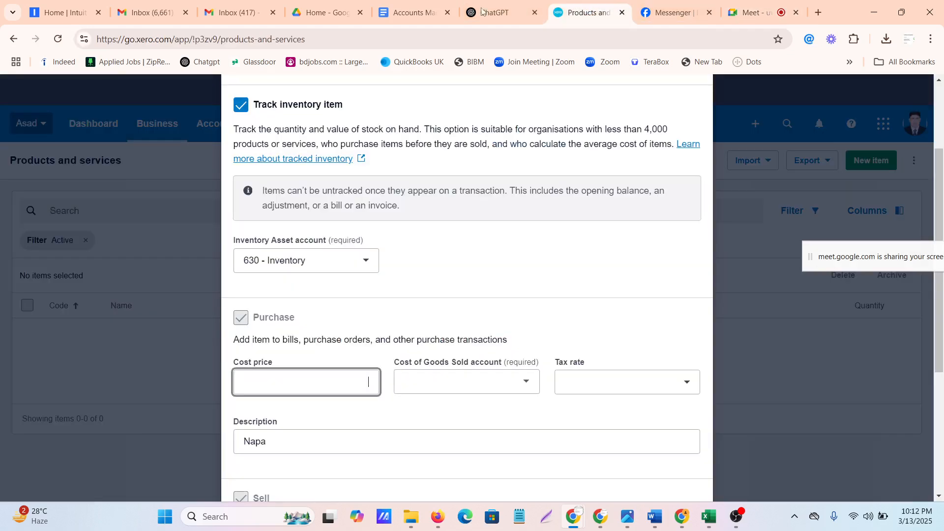
click(583, 13)
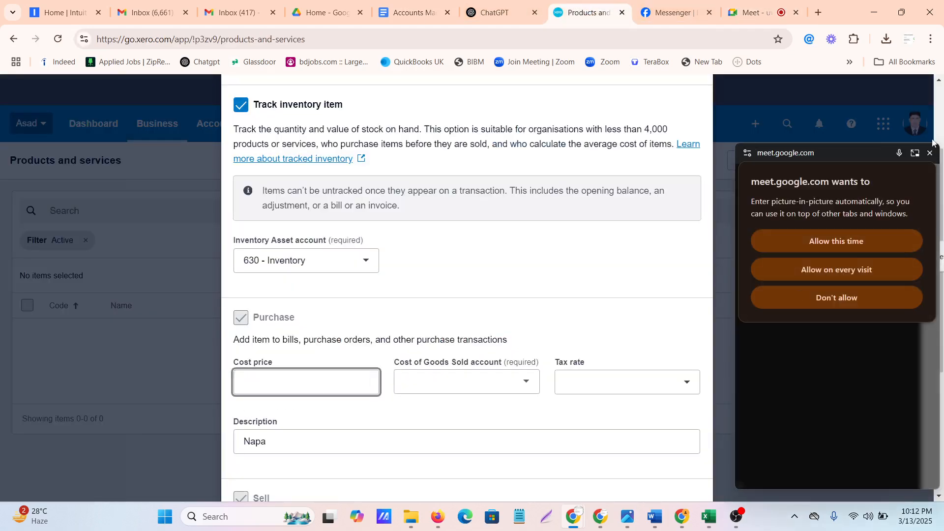
click(929, 154)
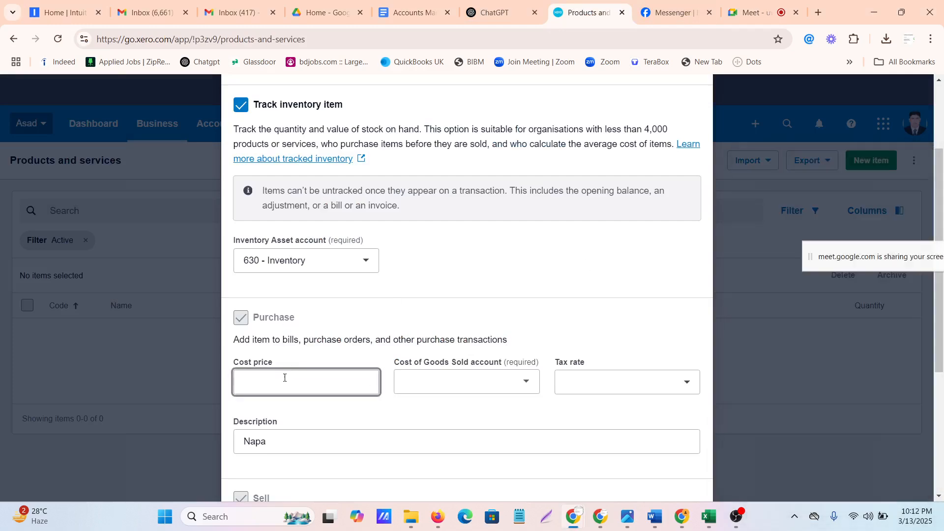
Set the item's purchase details to cost price 10, account 310 - Cost of Goods Sold and tax rate No VAT
text(10)
click(481, 387)
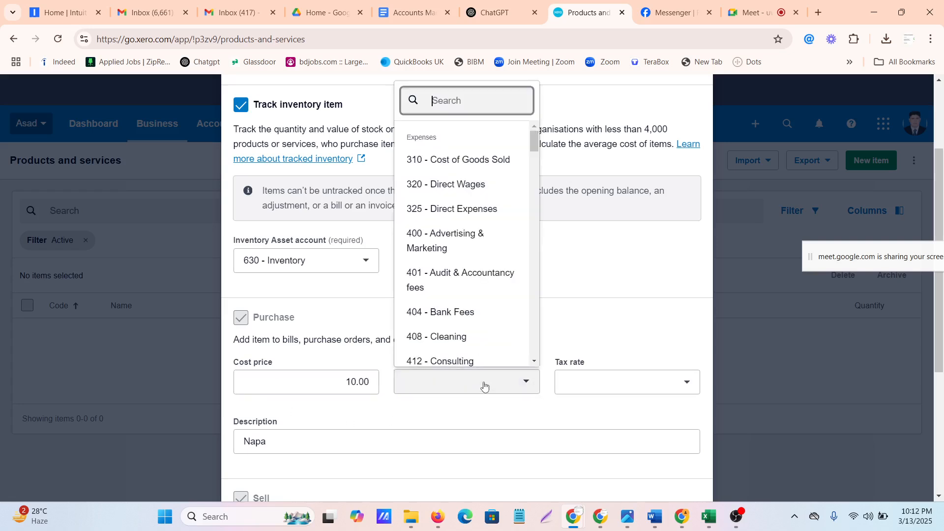
click(611, 321)
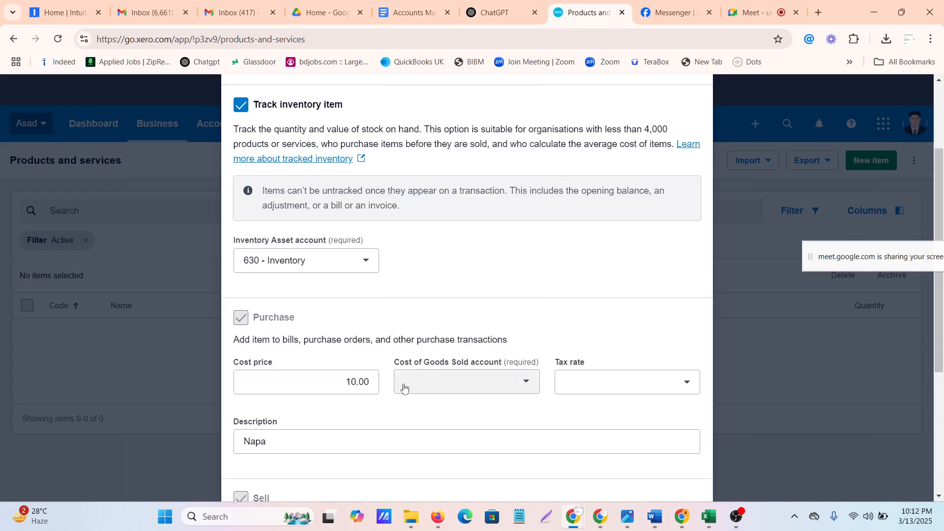
click(475, 386)
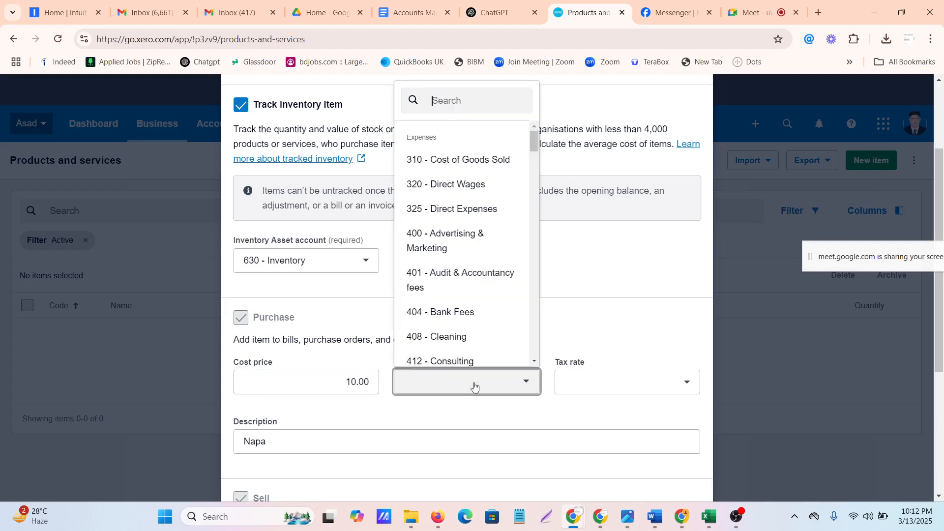
click(453, 160)
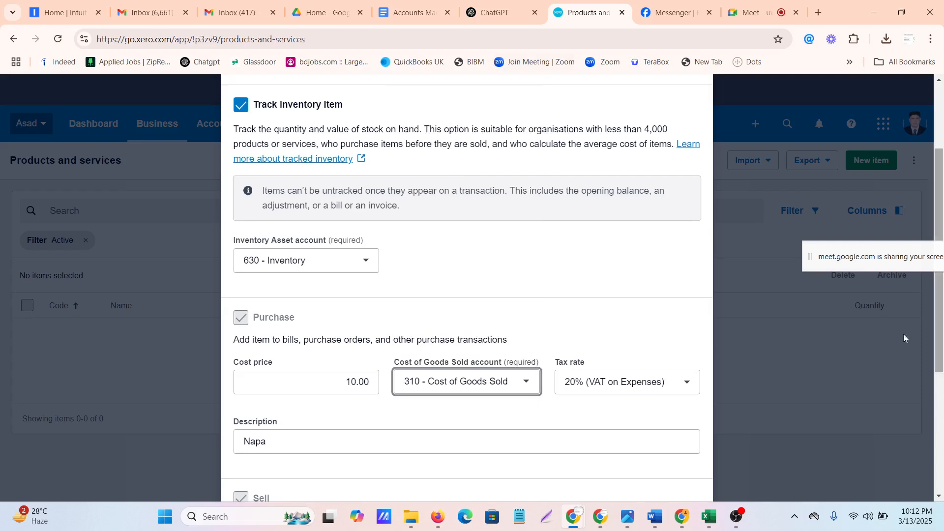
click(688, 383)
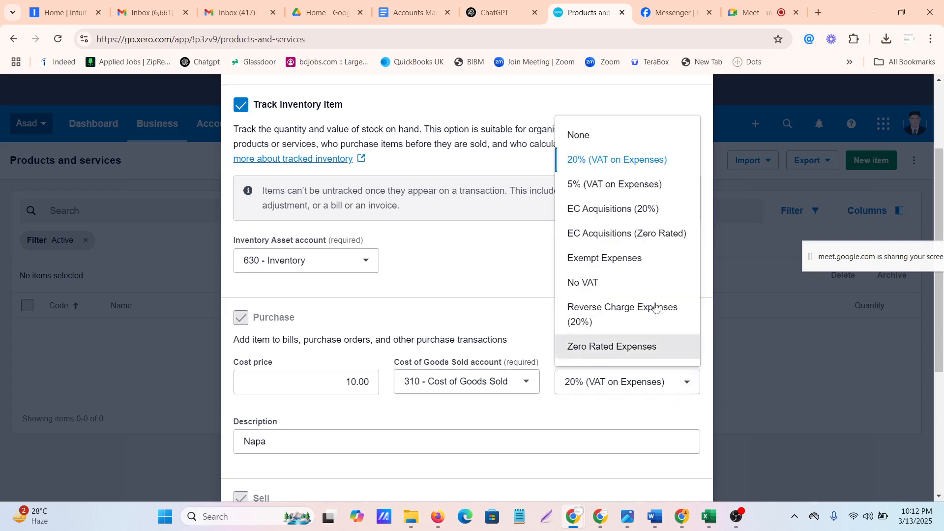
click(585, 284)
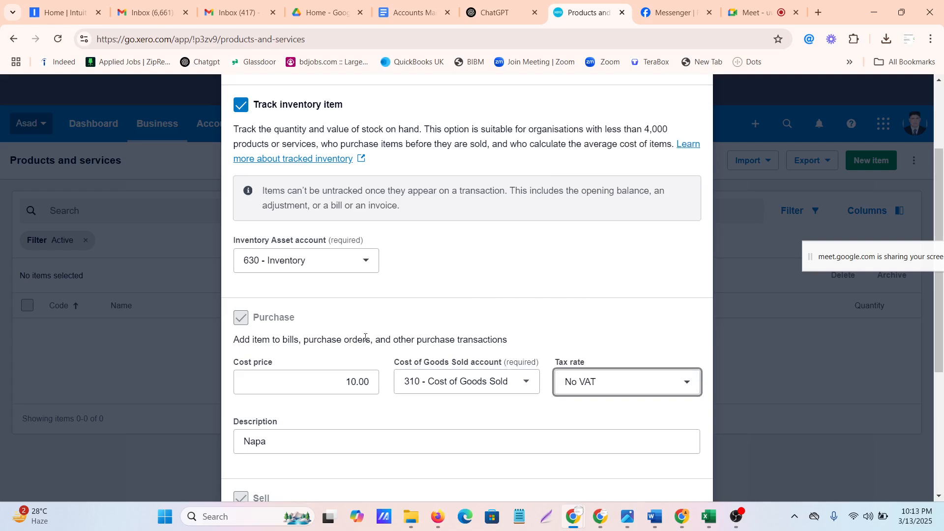
Set the item's sell details to sale price 15, account 200 - Sales and tax rate Exempt Income
scroll(311, 342, down, 4)
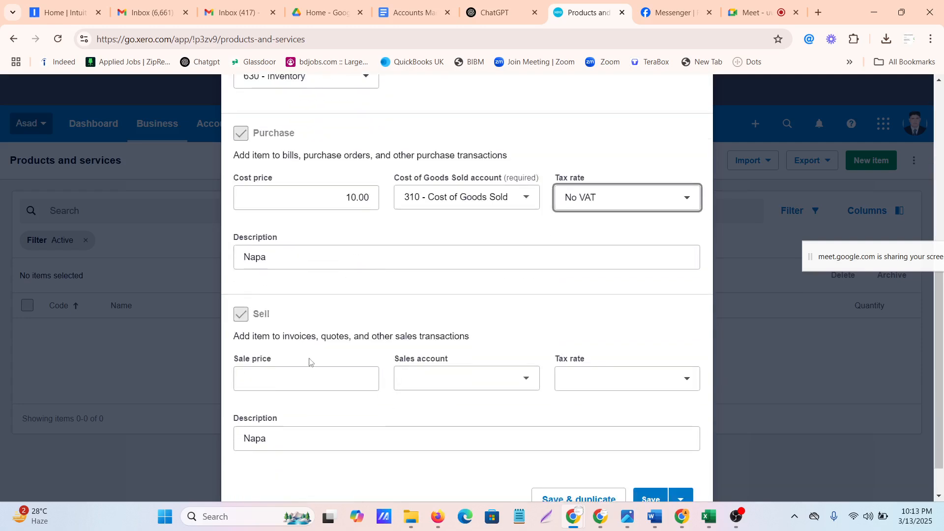
click(279, 386)
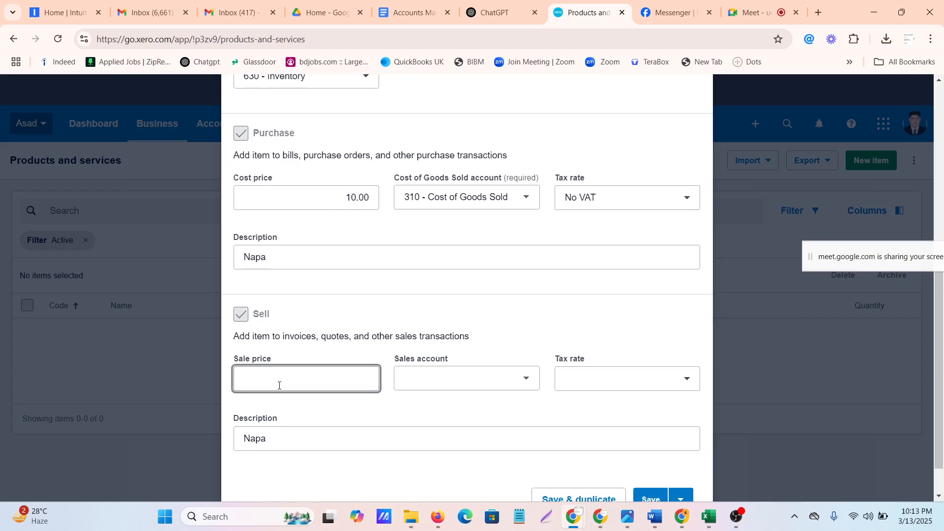
text(15)
click(362, 400)
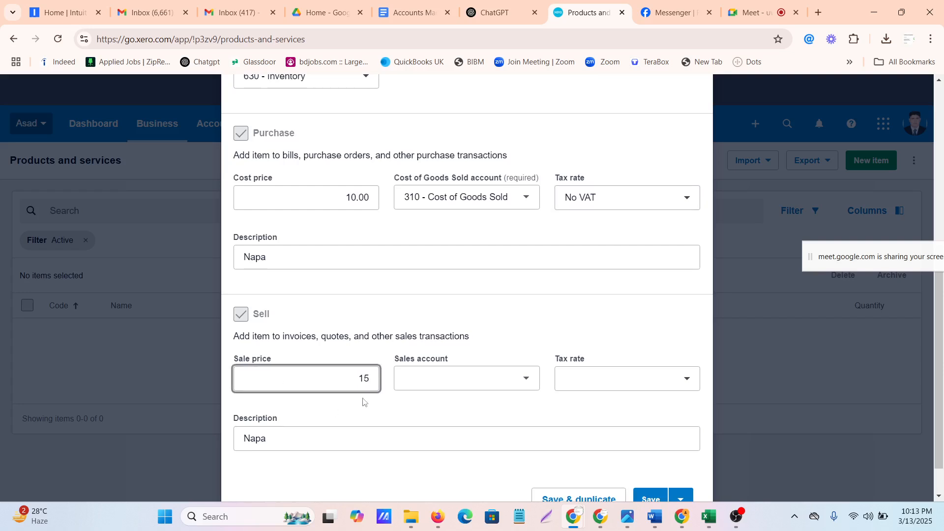
click(434, 382)
scroll(433, 245, down, 1)
click(443, 180)
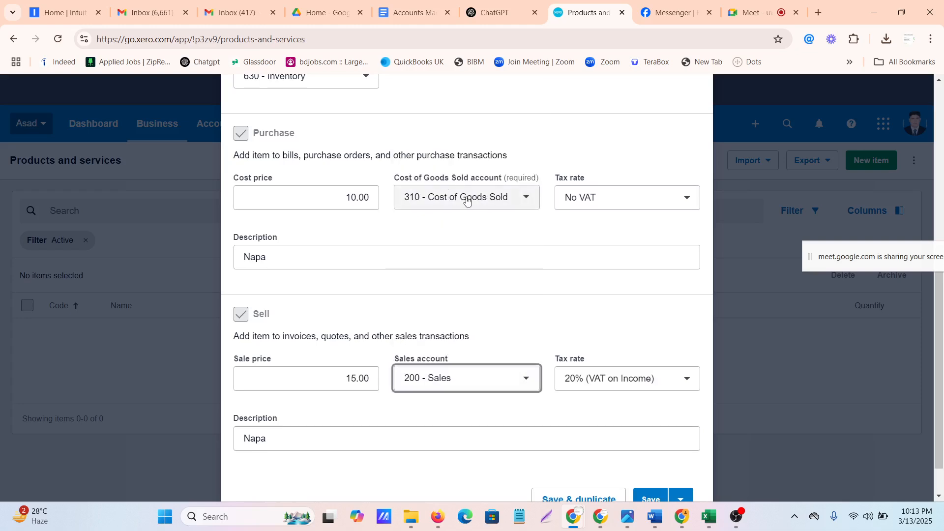
click(638, 383)
click(639, 383)
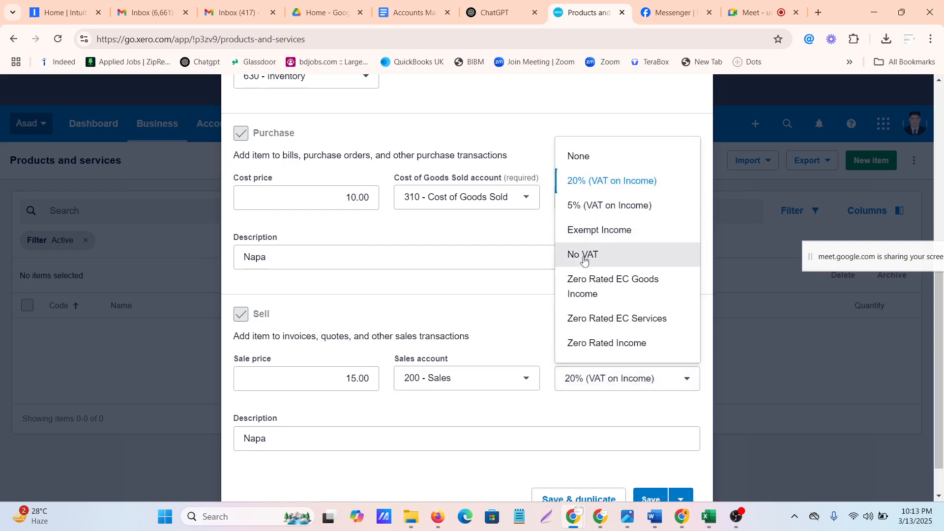
click(589, 239)
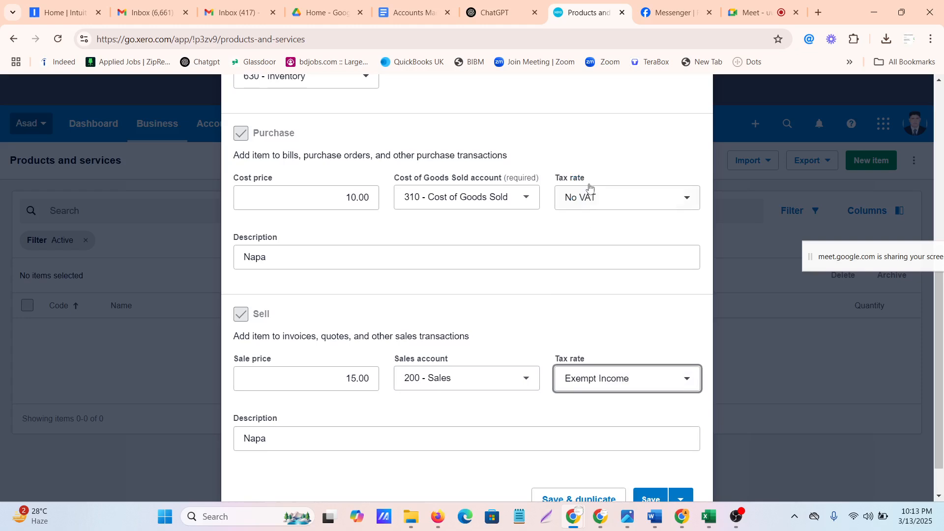
scroll(408, 392, down, 1)
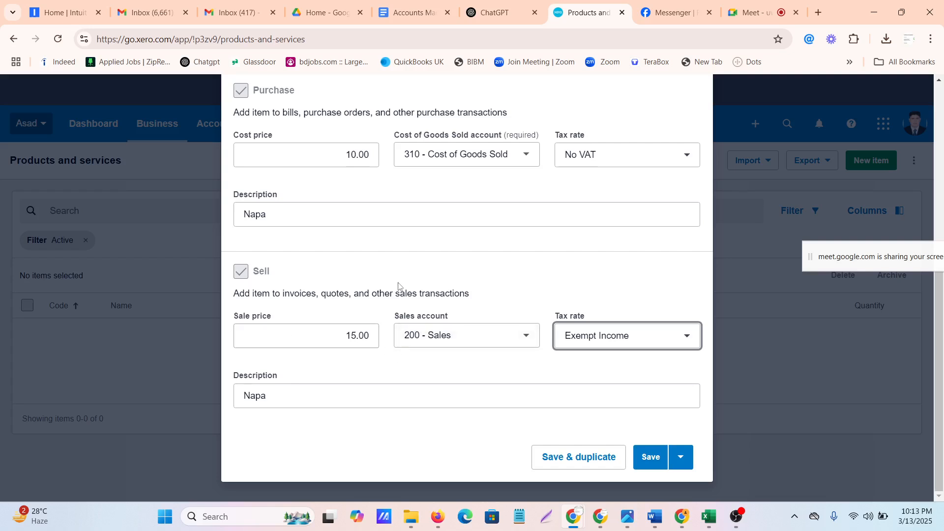
scroll(400, 287, up, 1)
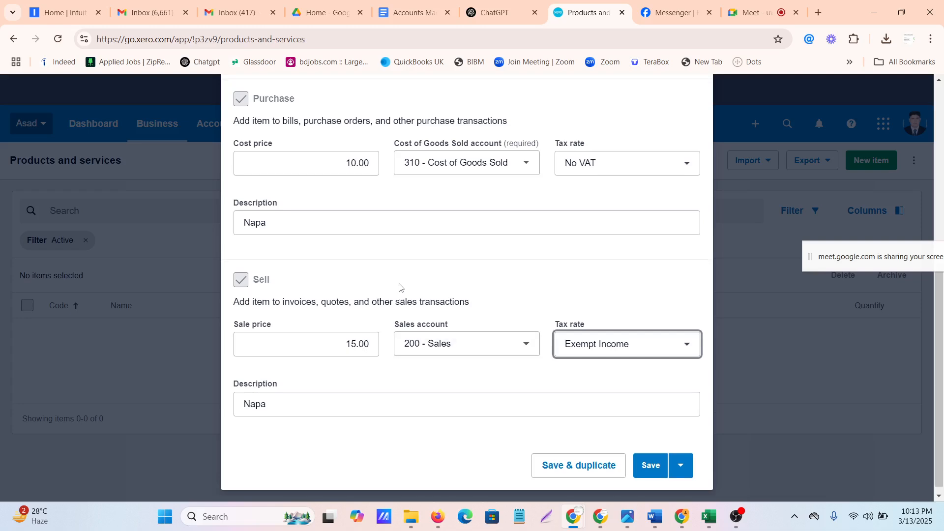
scroll(399, 284, down, 1)
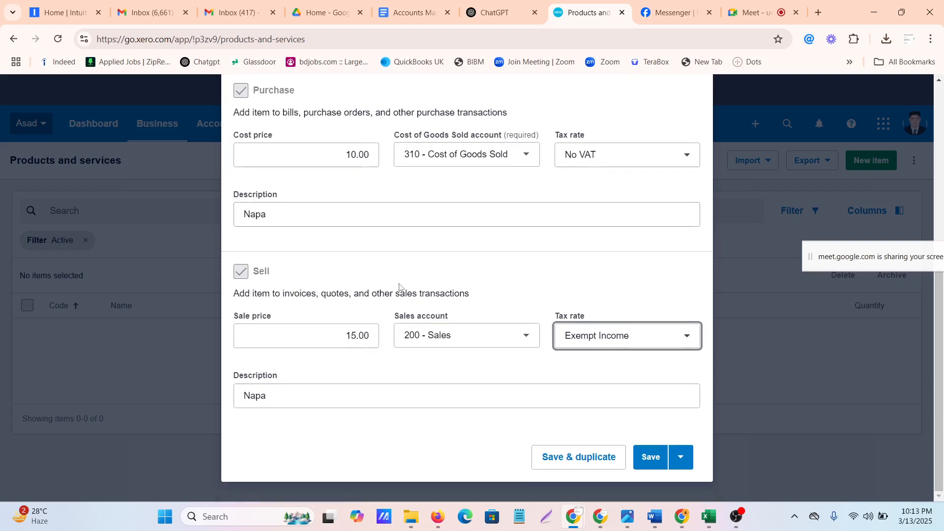
scroll(400, 283, up, 5)
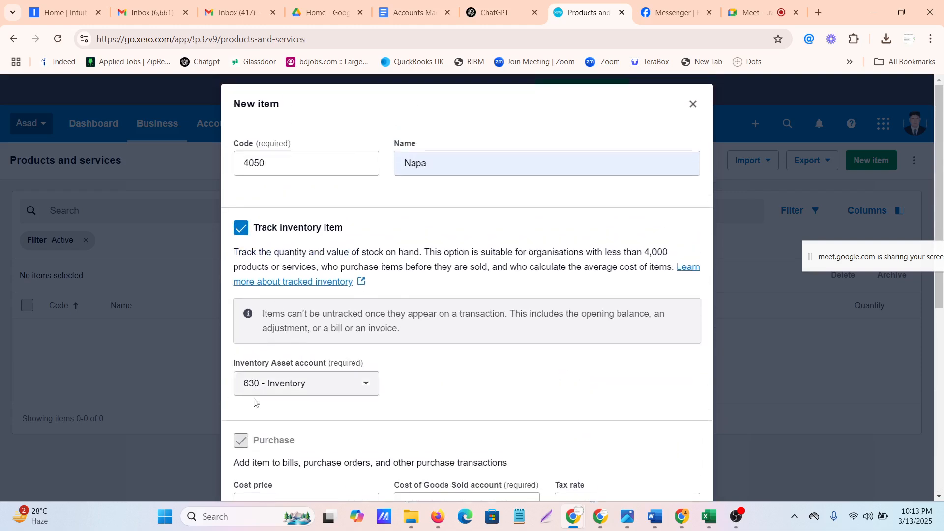
scroll(264, 399, down, 1)
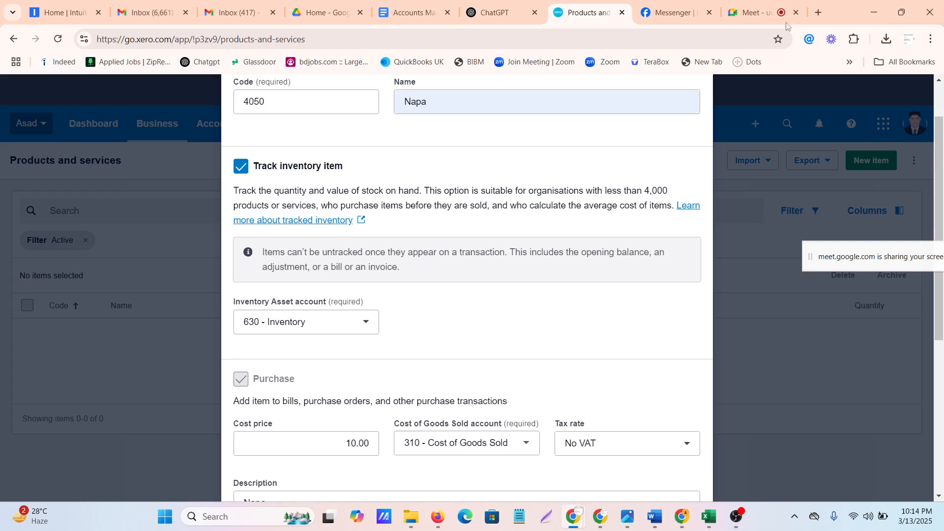
Switch to the Google Meet call, admit the waiting participant and return to the Xero item form
click(752, 12)
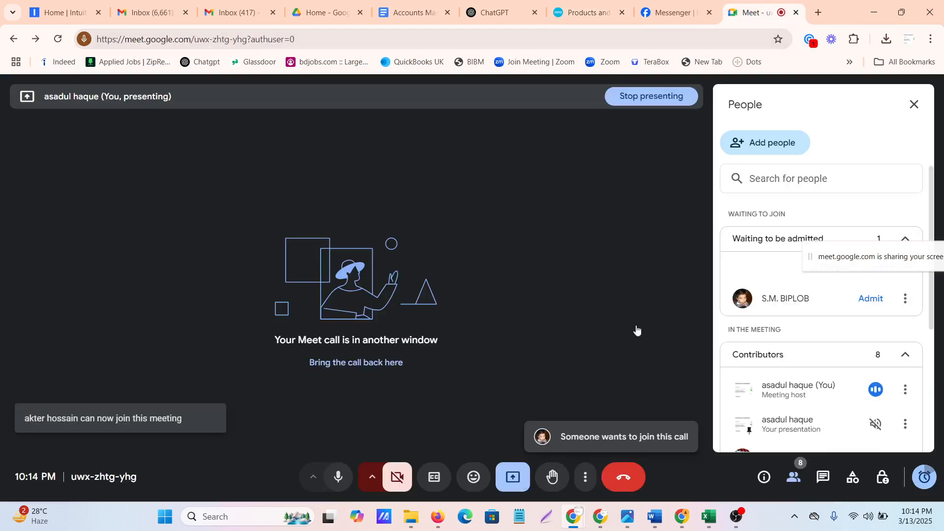
click(871, 299)
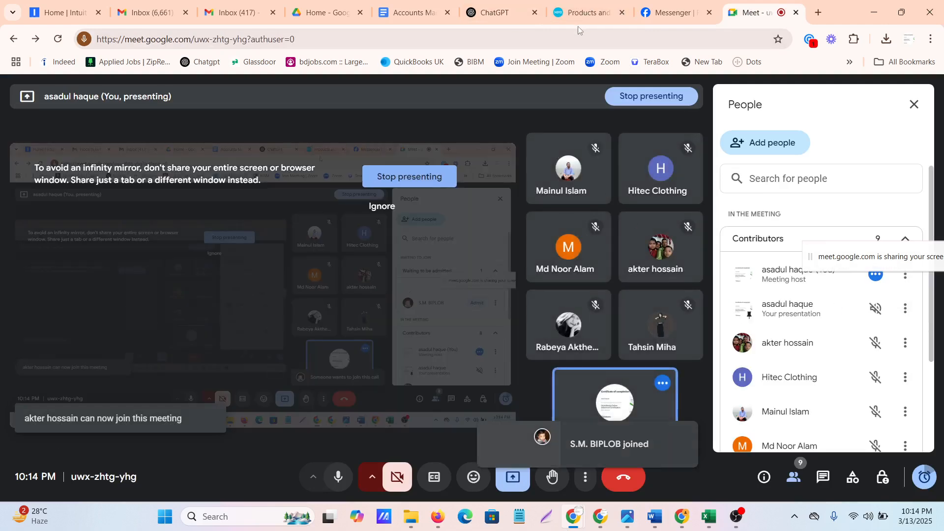
click(598, 11)
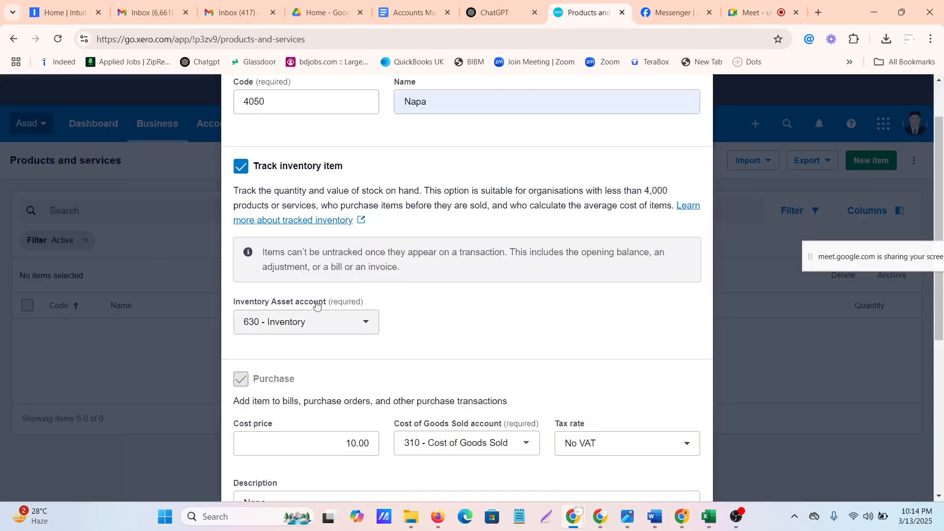
Examine the new item's inventory asset account and its purchase and sell details
scroll(316, 305, down, 3)
scroll(316, 305, down, 2)
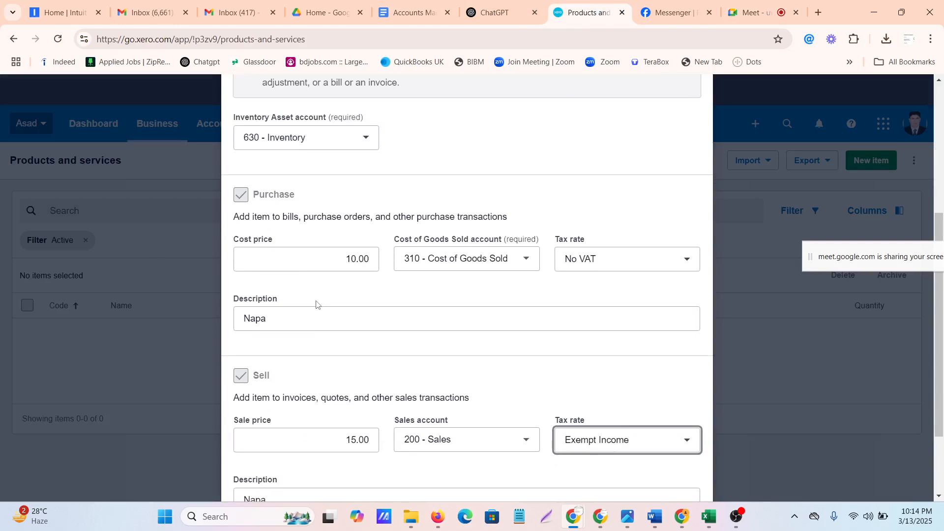
scroll(316, 304, down, 1)
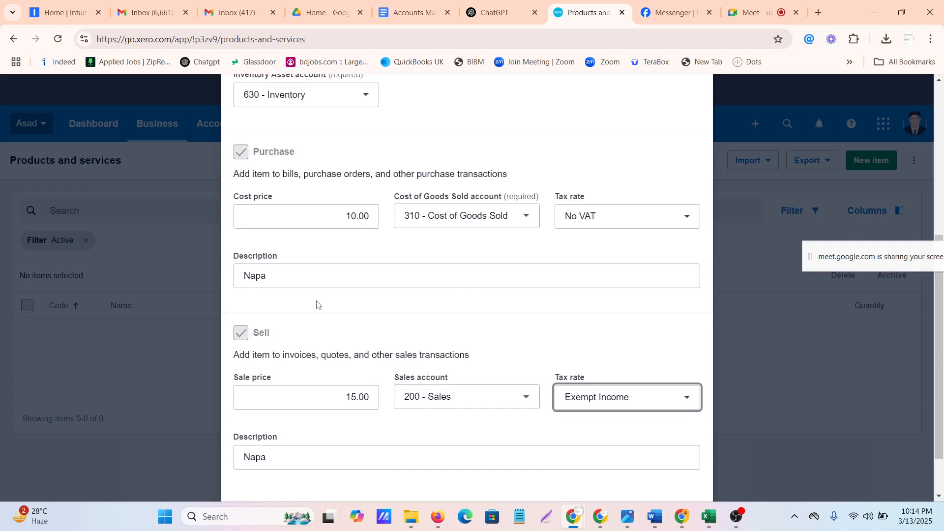
scroll(316, 305, up, 3)
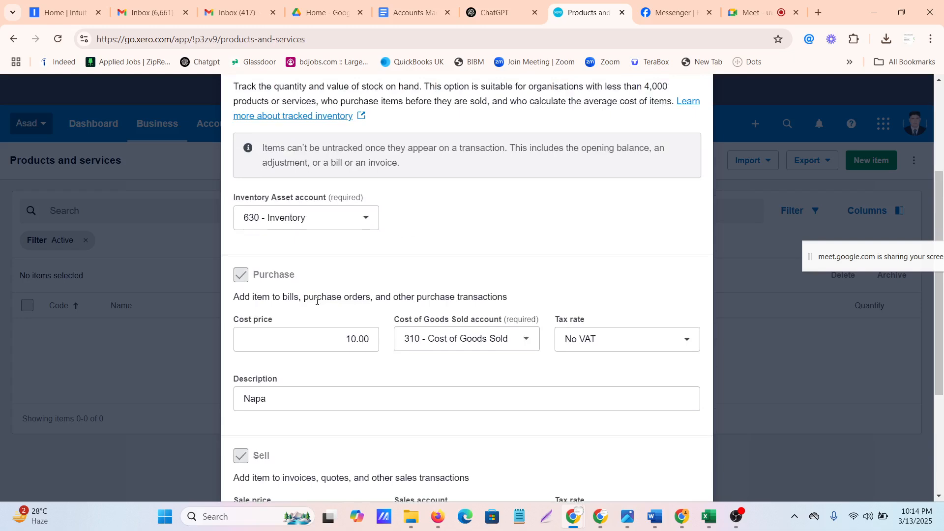
scroll(316, 301, up, 4)
scroll(317, 303, down, 5)
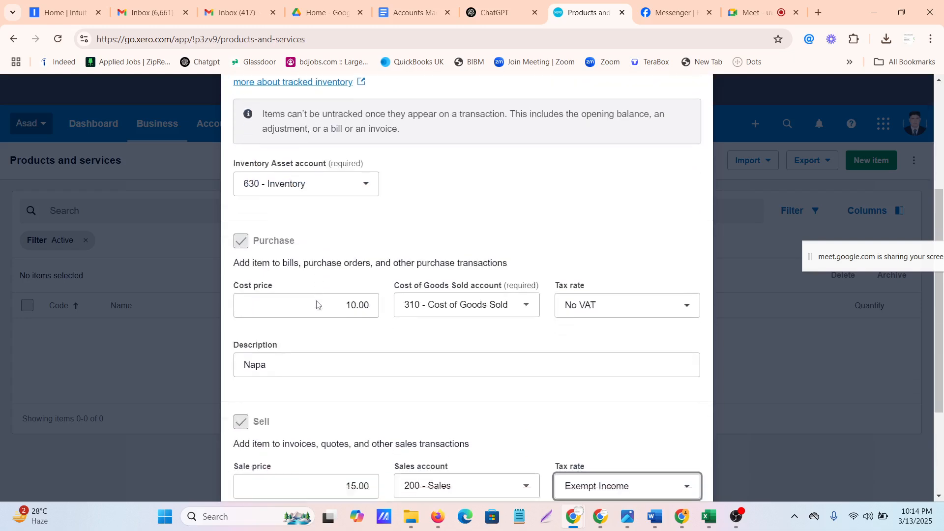
scroll(317, 304, up, 5)
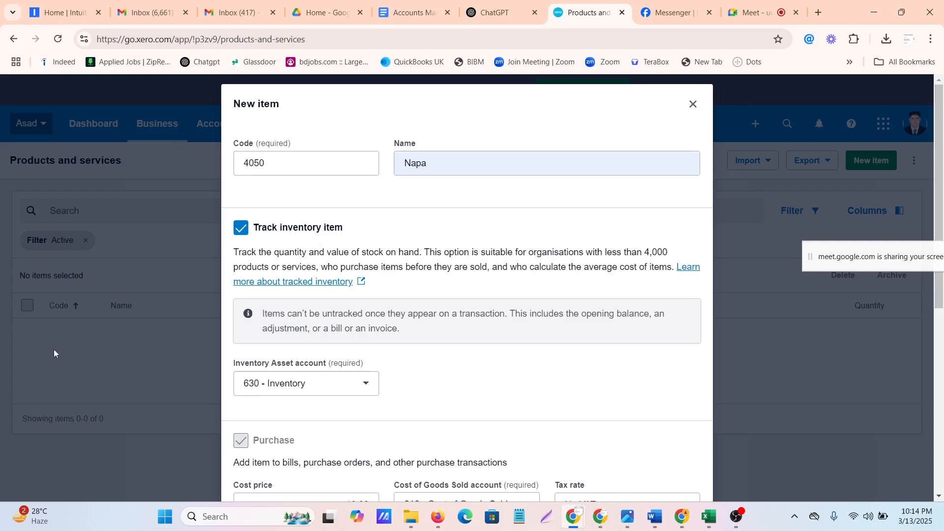
scroll(367, 240, down, 3)
scroll(366, 239, down, 2)
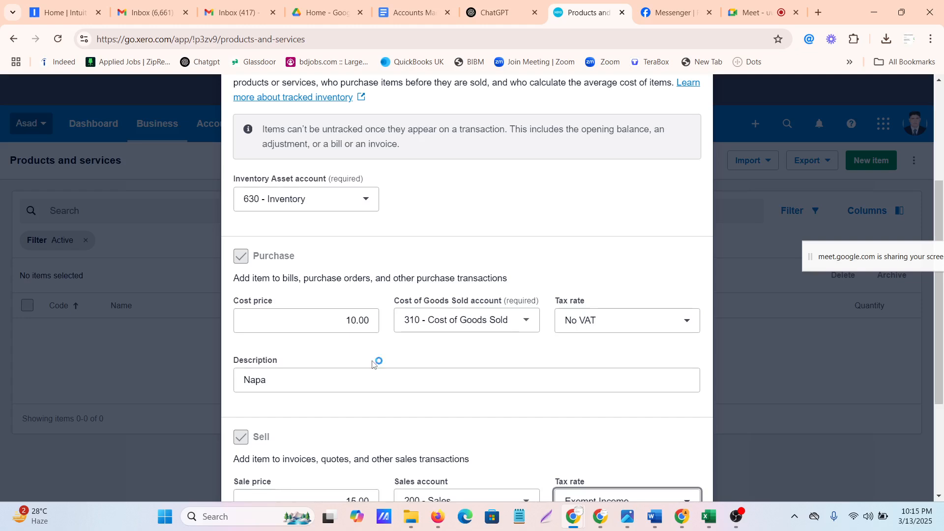
scroll(372, 365, down, 4)
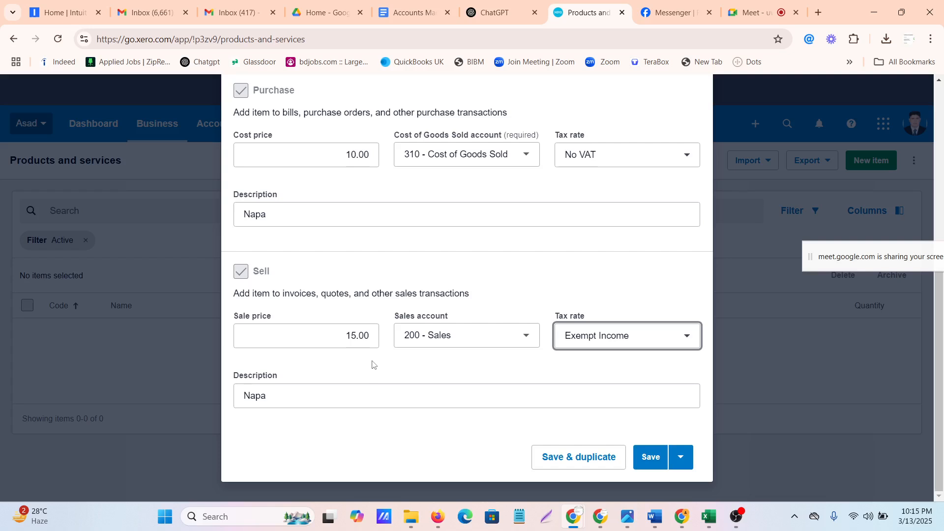
scroll(372, 364, up, 3)
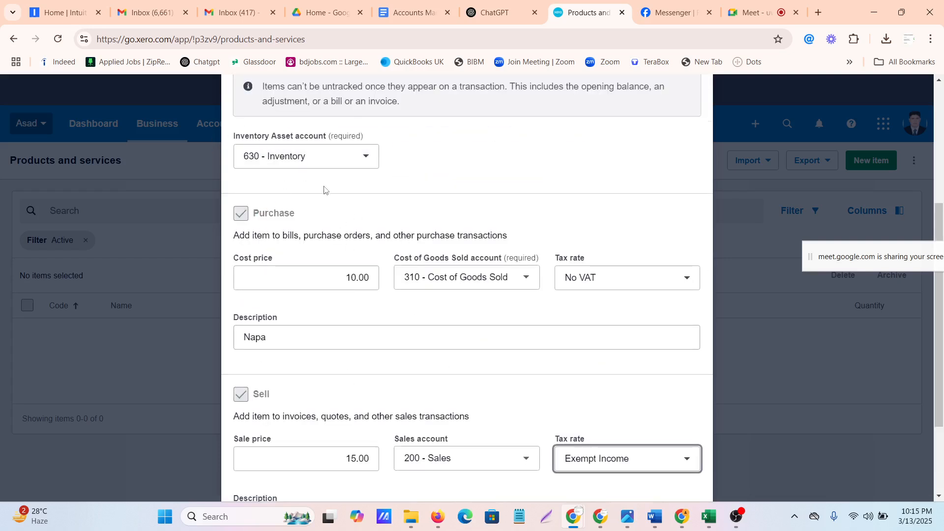
scroll(283, 204, down, 1)
scroll(283, 204, up, 1)
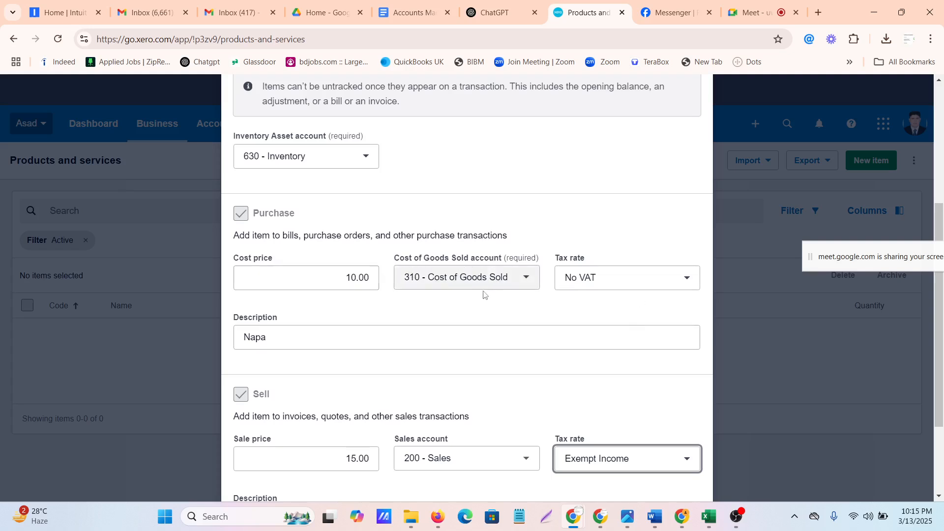
scroll(389, 296, down, 1)
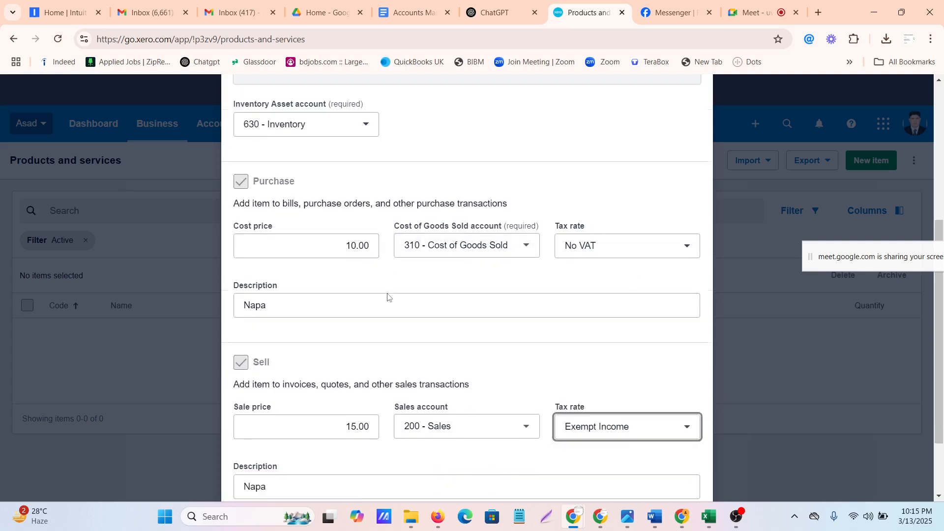
Save the Napa item and open the import options for products and services
scroll(388, 296, down, 2)
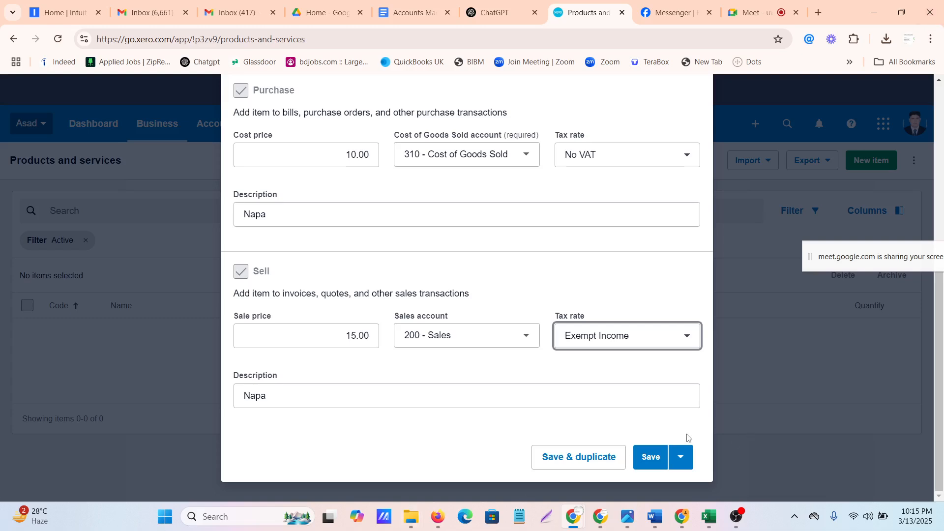
click(651, 457)
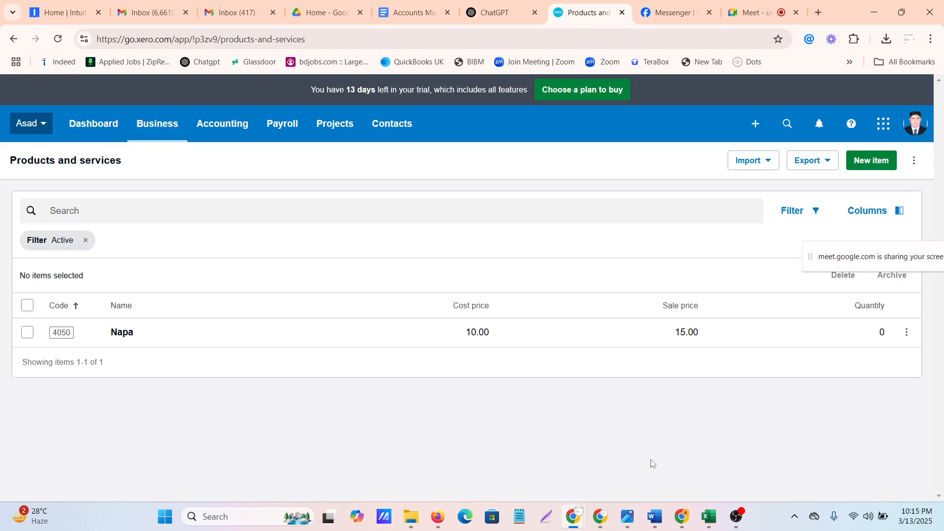
click(769, 162)
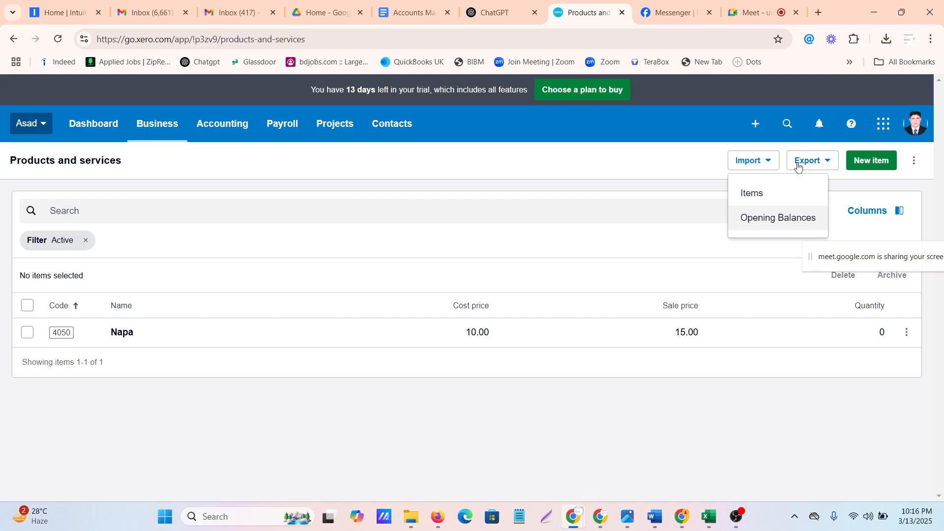
Admit the next participant waiting in Google Meet and return to the Xero products and services list
click(753, 9)
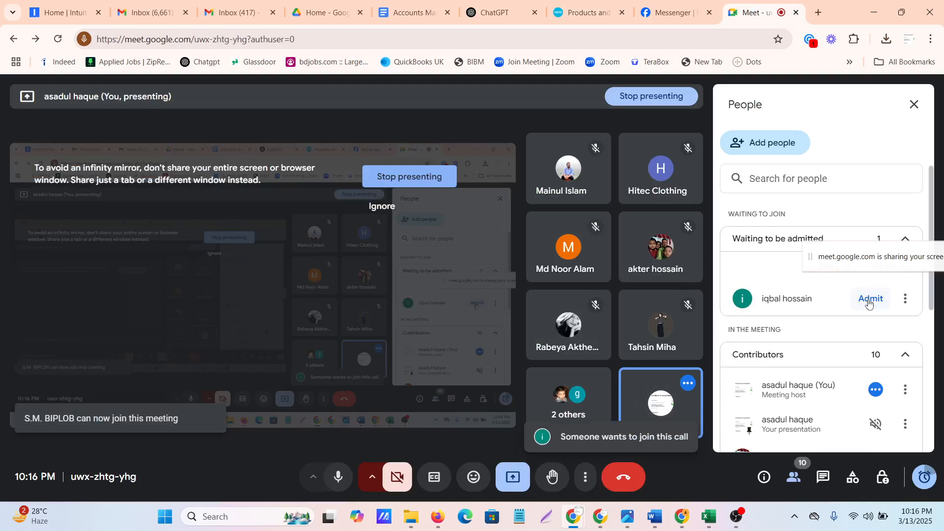
click(869, 300)
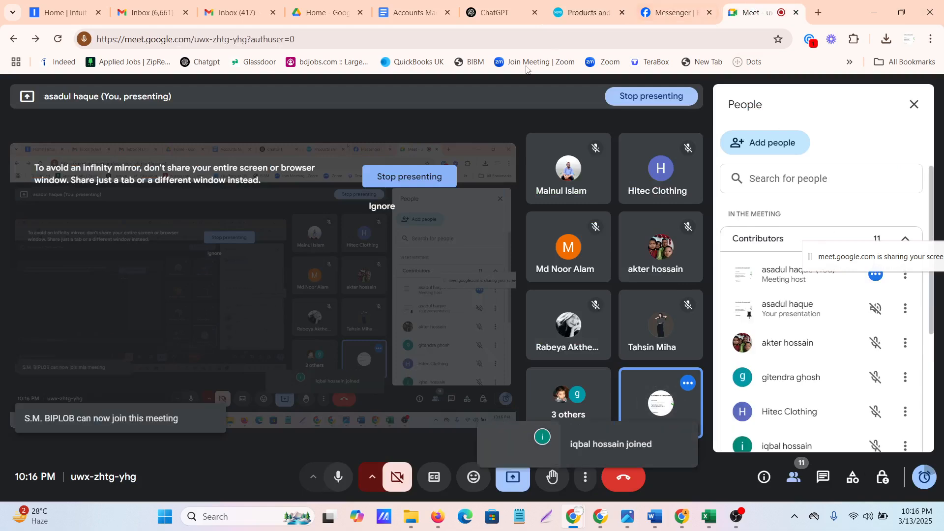
click(582, 15)
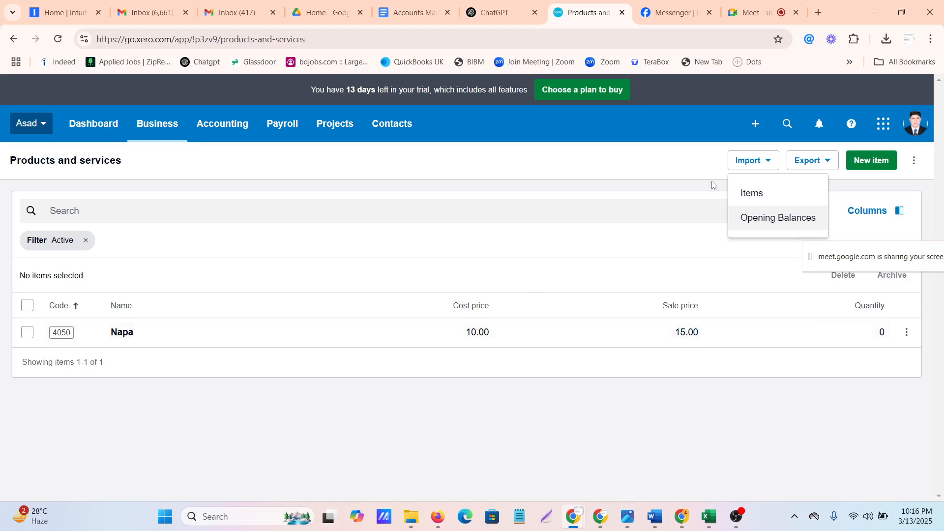
Open the items import page and download the import template
click(748, 193)
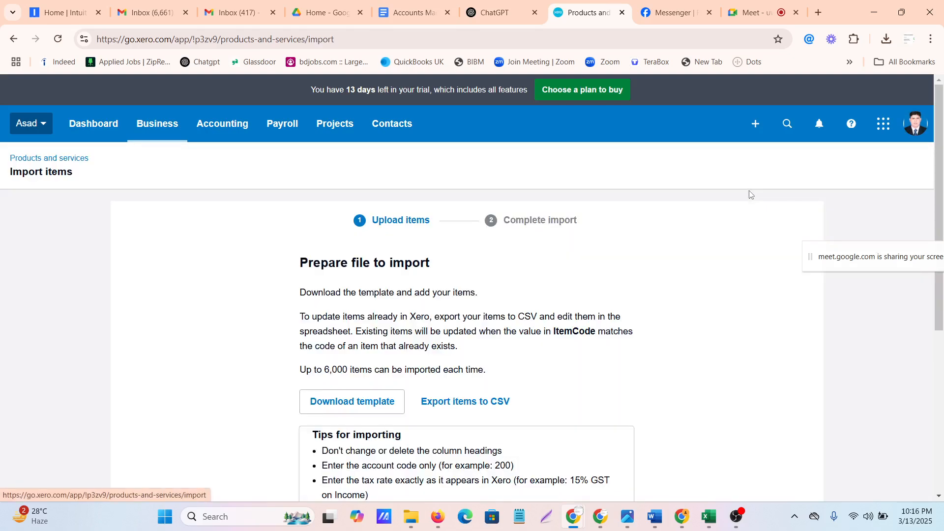
click(354, 401)
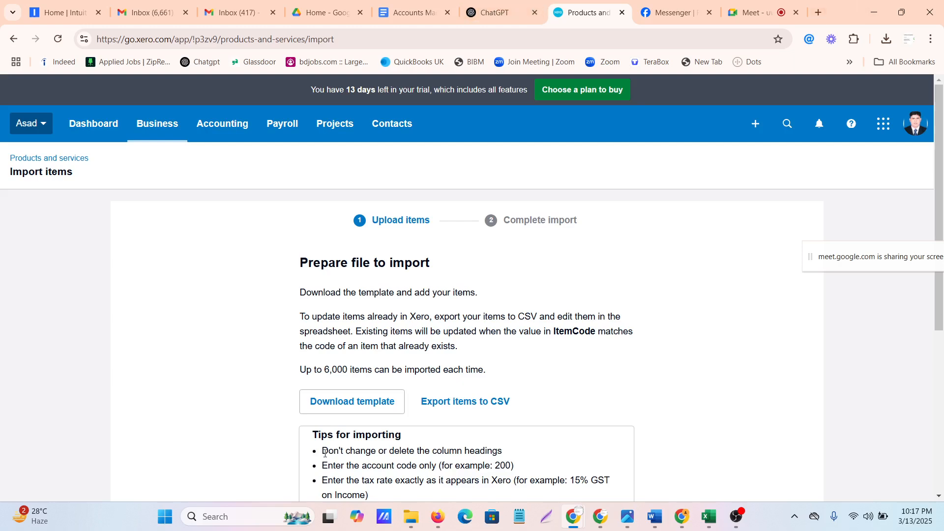
scroll(401, 381, down, 3)
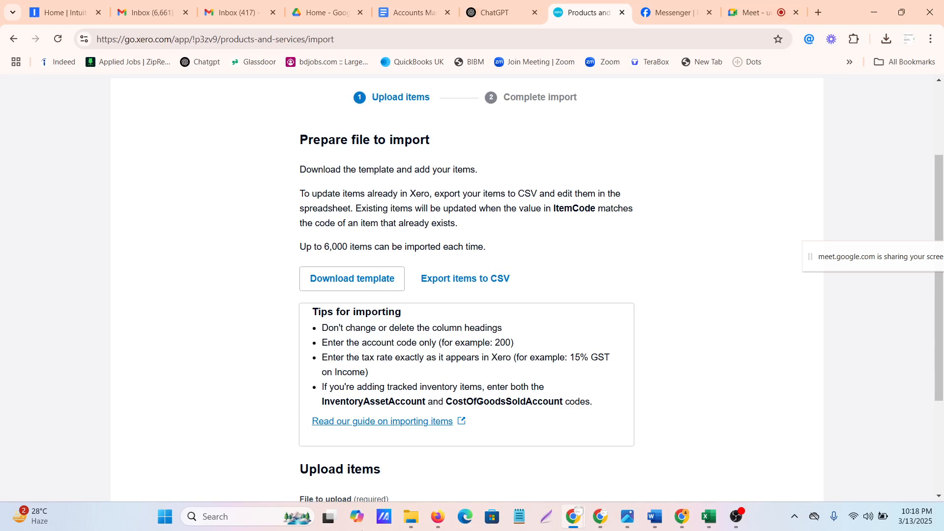
scroll(476, 419, down, 3)
scroll(474, 418, up, 4)
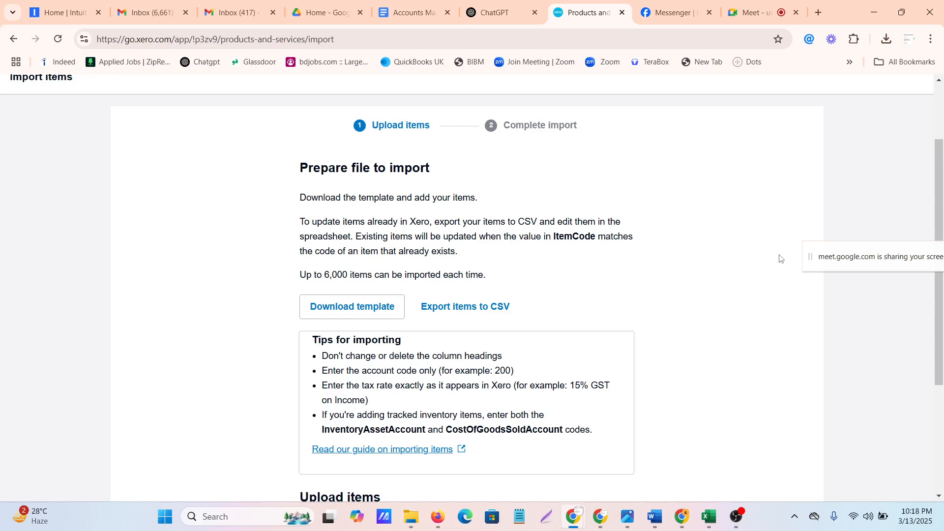
Duplicate the browser tab with Xero's Import items page
mouse_move(25, 526)
right_click(585, 14)
click(634, 125)
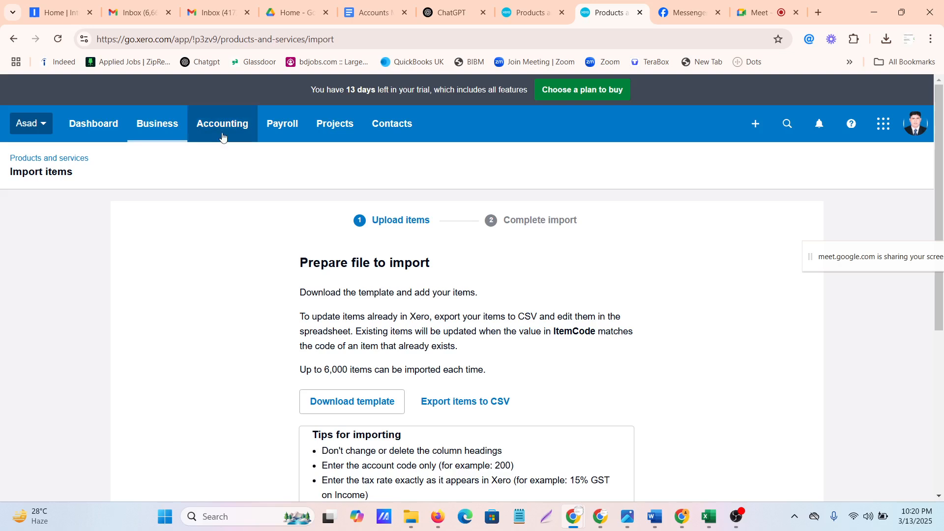
Open the chart of accounts in a new browser tab and switch to that tab
click(218, 126)
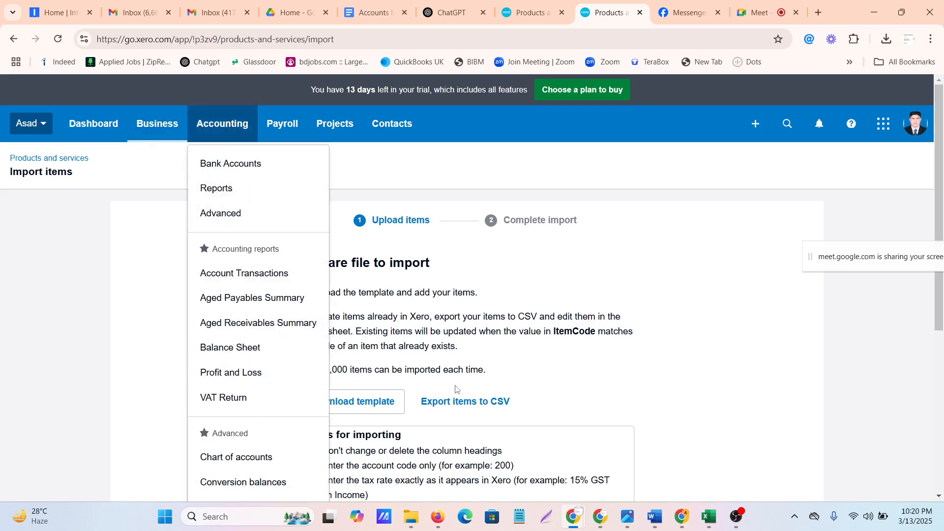
right_click(263, 465)
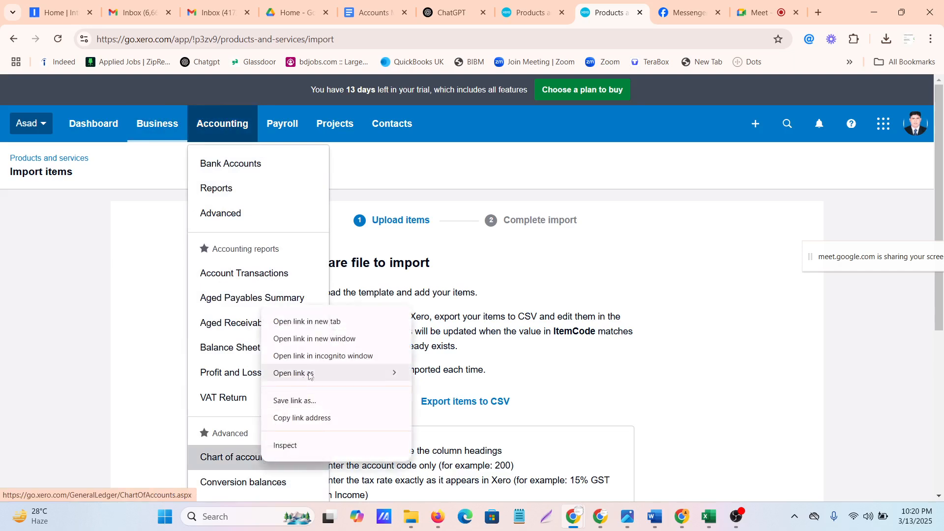
click(327, 322)
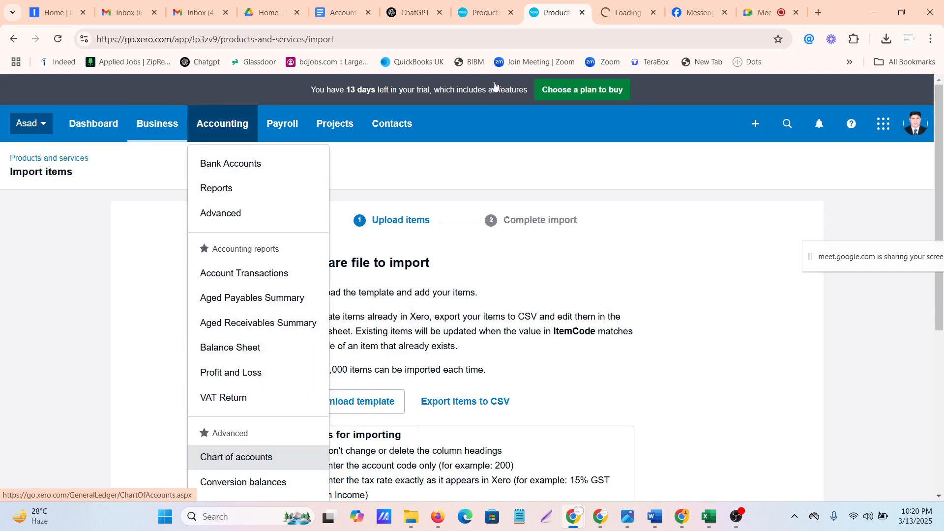
click(621, 11)
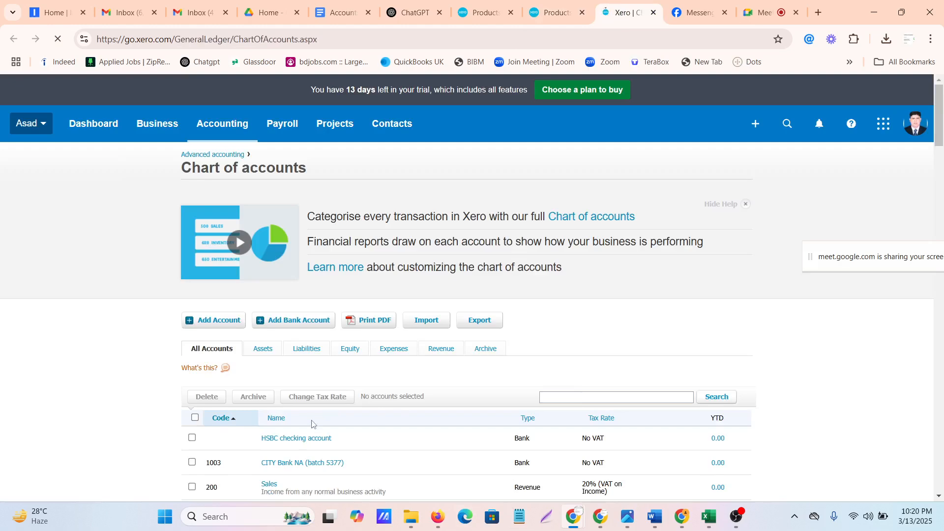
Search the chart of accounts for "cost of" to find the cost of goods sold account code
scroll(311, 426, down, 10)
scroll(311, 428, down, 10)
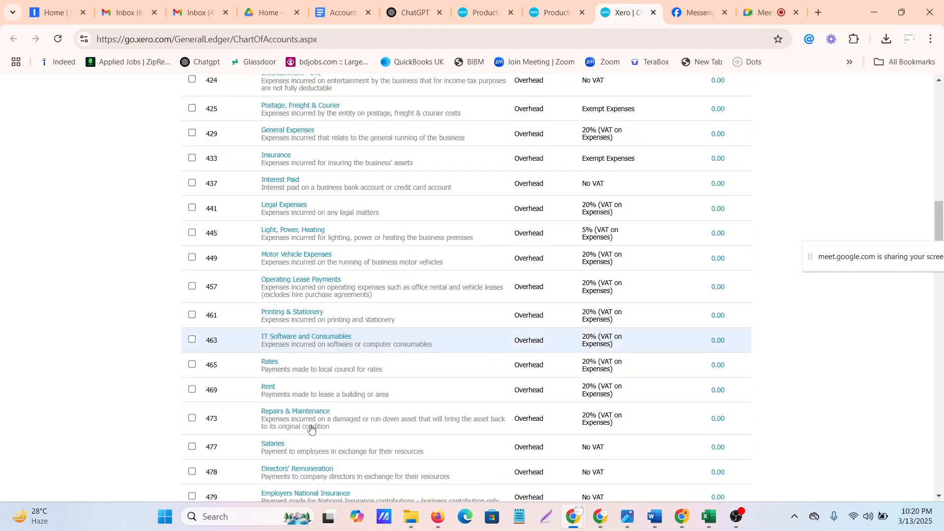
scroll(311, 428, up, 20)
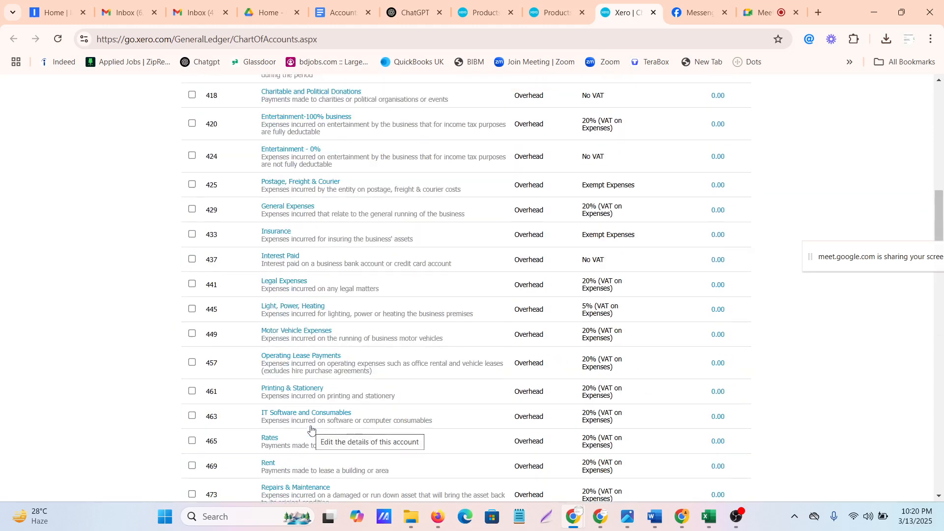
scroll(312, 430, up, 2)
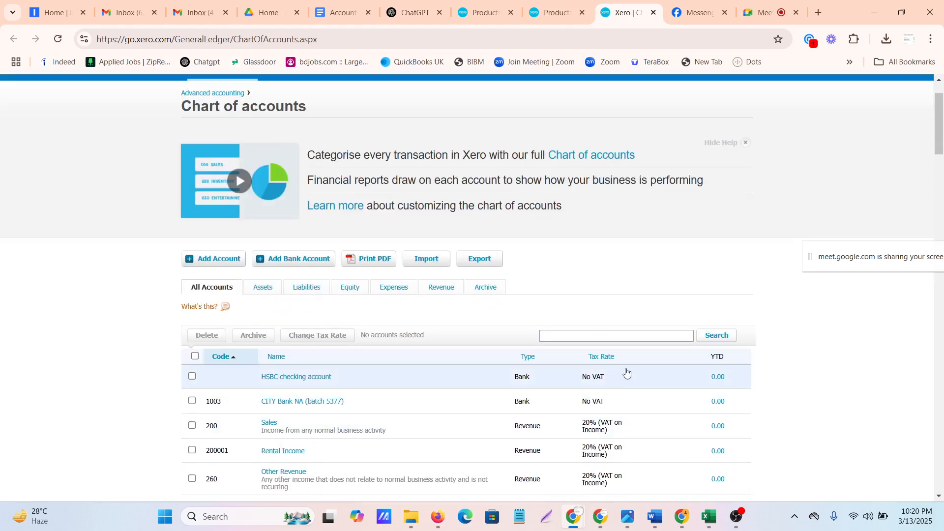
click(574, 338)
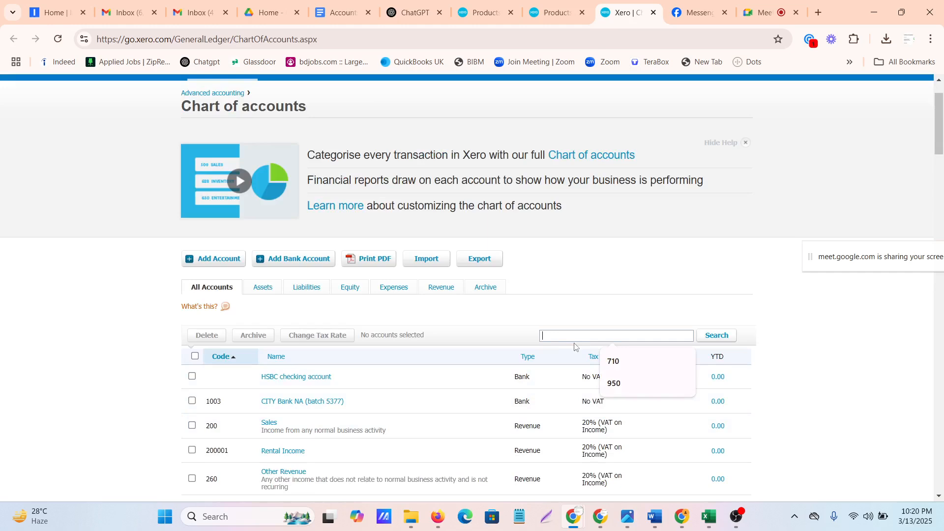
text(cost)
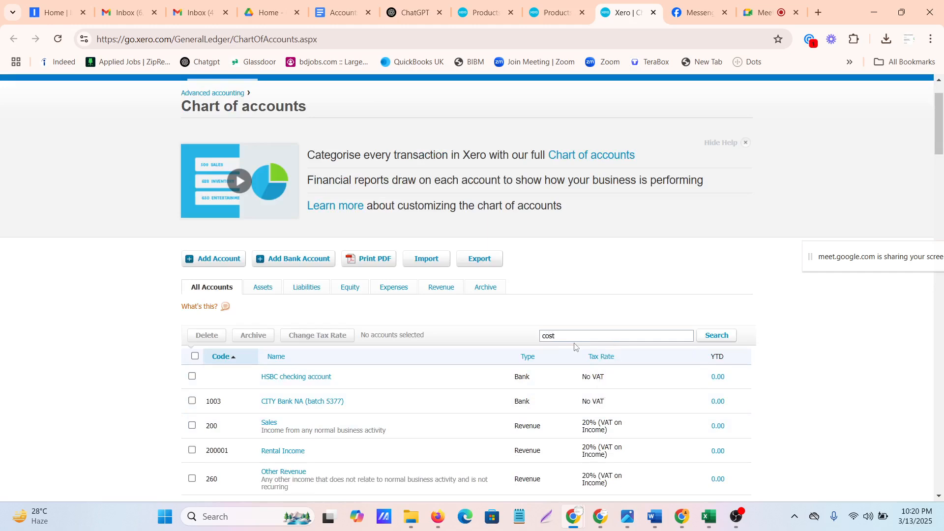
text( of)
key(Return)
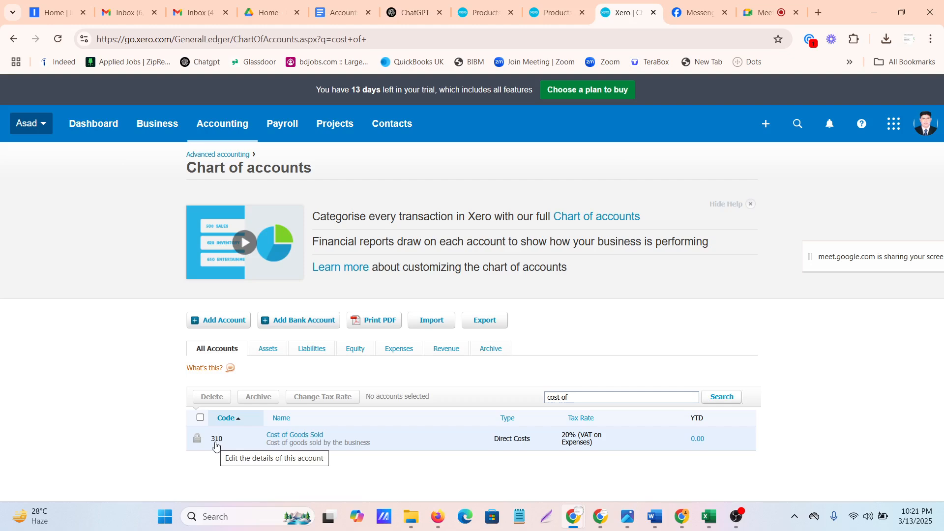
Replace the chart of accounts search term with "inventory" and run the search
click(579, 395)
key(BackSpace)
key(BackSpace)
key(BackSpace)
key(BackSpace)
key(BackSpace)
key(BackSpace)
key(BackSpace)
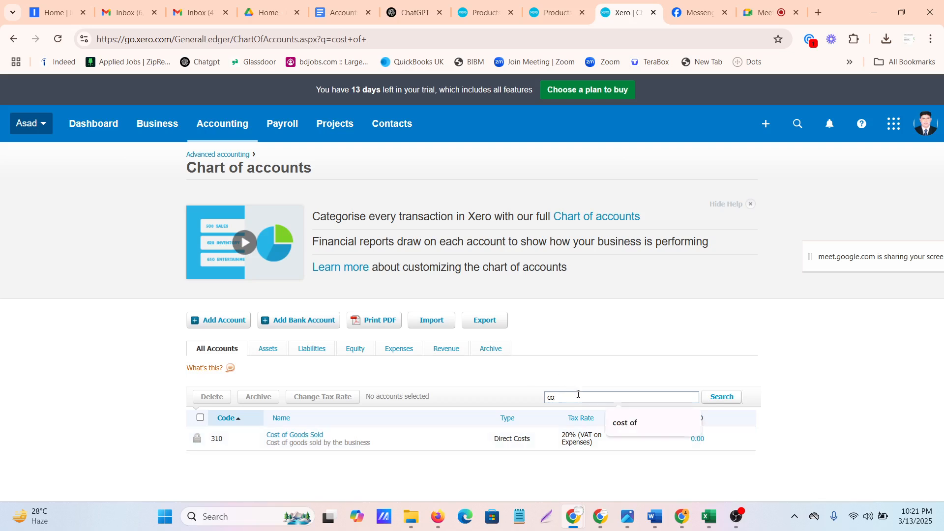
text(inv)
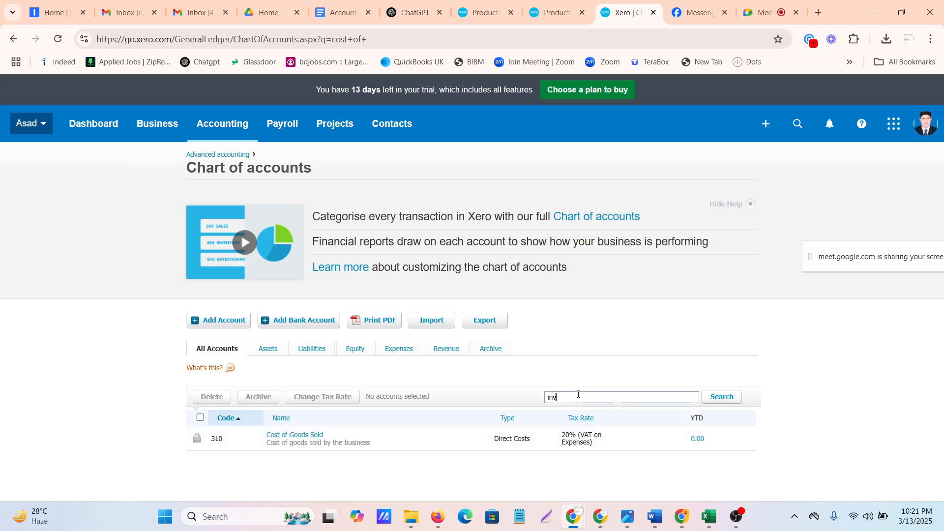
text(entory)
key(Return)
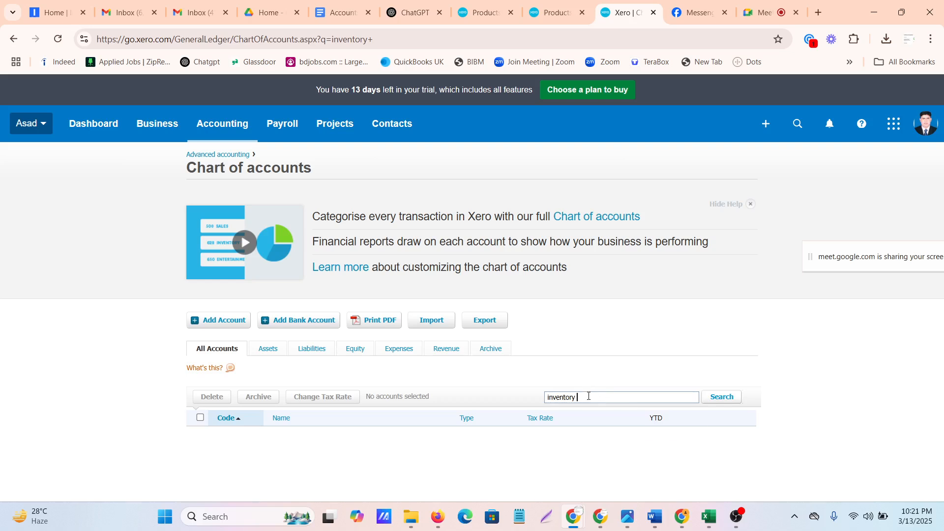
key(BackSpace)
key(BackSpace)
key(BackSpace)
key(BackSpace)
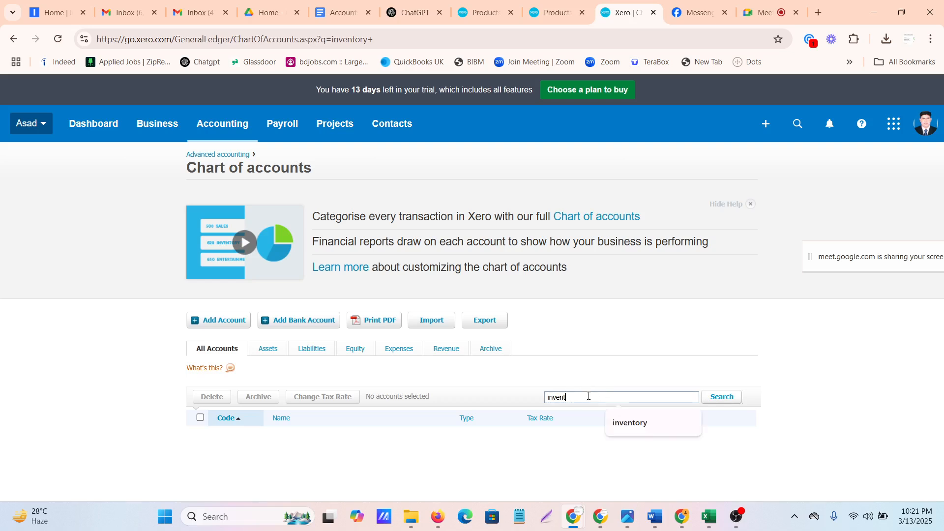
text(ary)
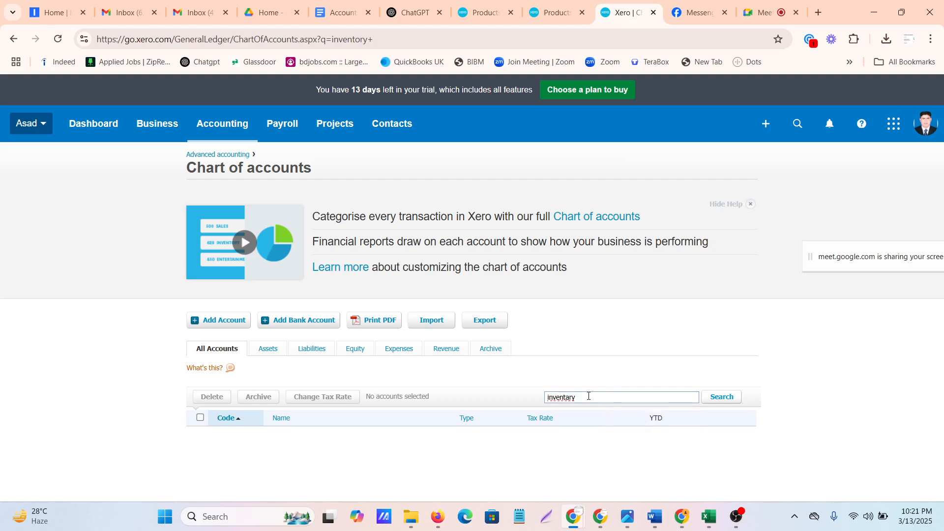
key(BackSpace)
key(BackSpace)
key(BackSpace)
key(BackSpace)
key(BackSpace)
key(BackSpace)
key(BackSpace)
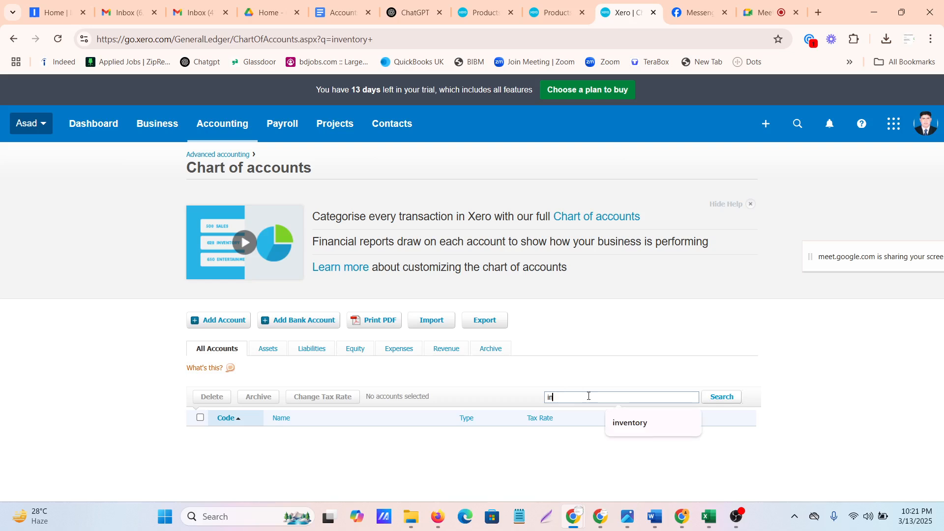
key(BackSpace)
key(BackSpace)
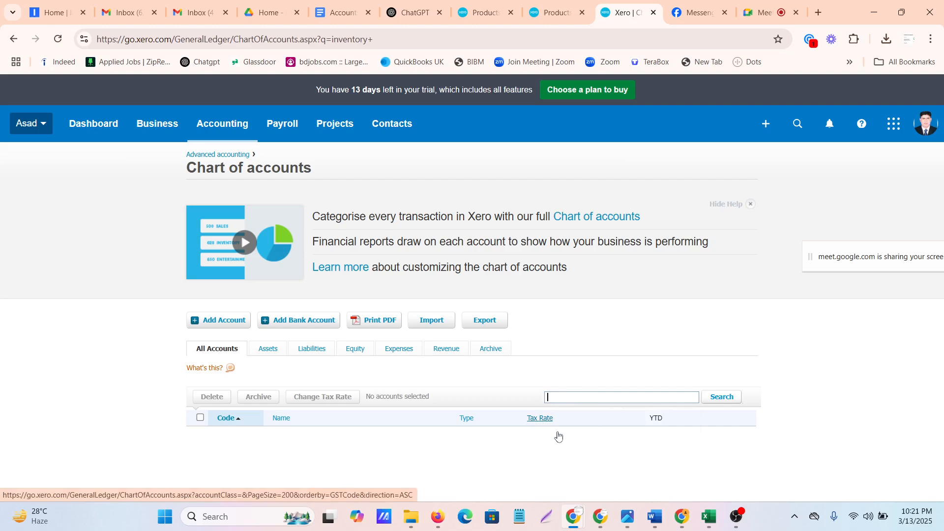
Search the chart of accounts for "asset" and look through the matching accounts
click(570, 400)
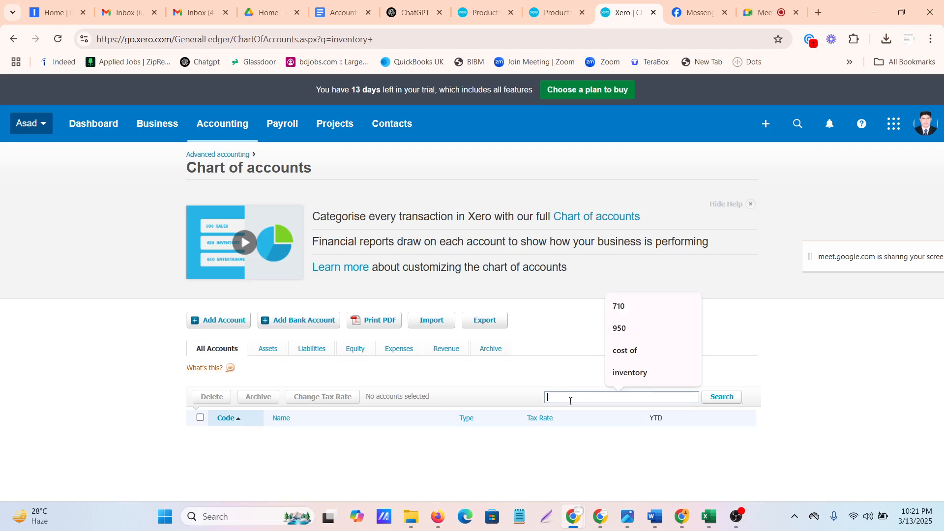
text(asset)
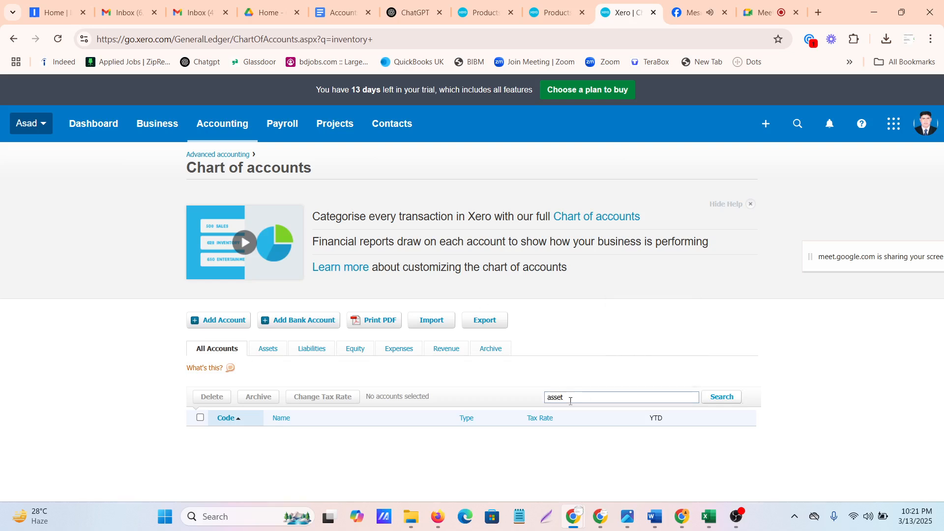
key(Return)
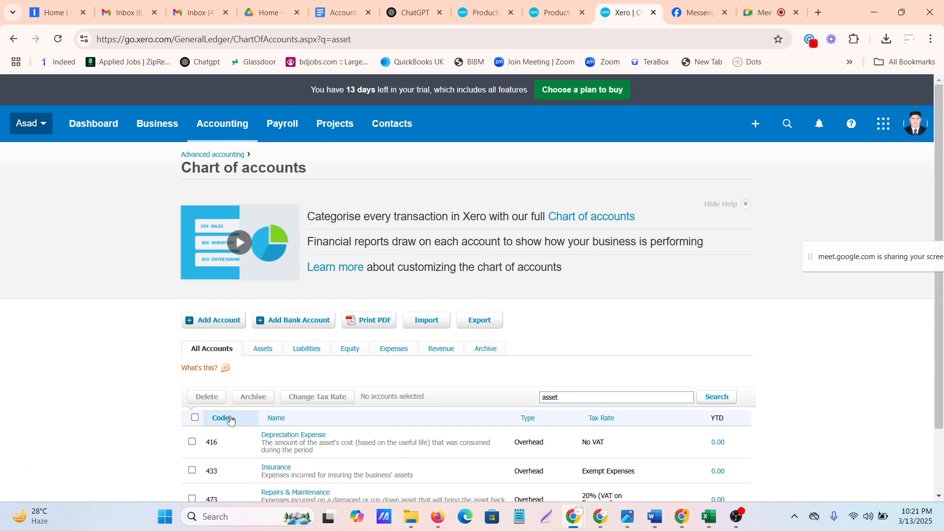
scroll(340, 422, down, 3)
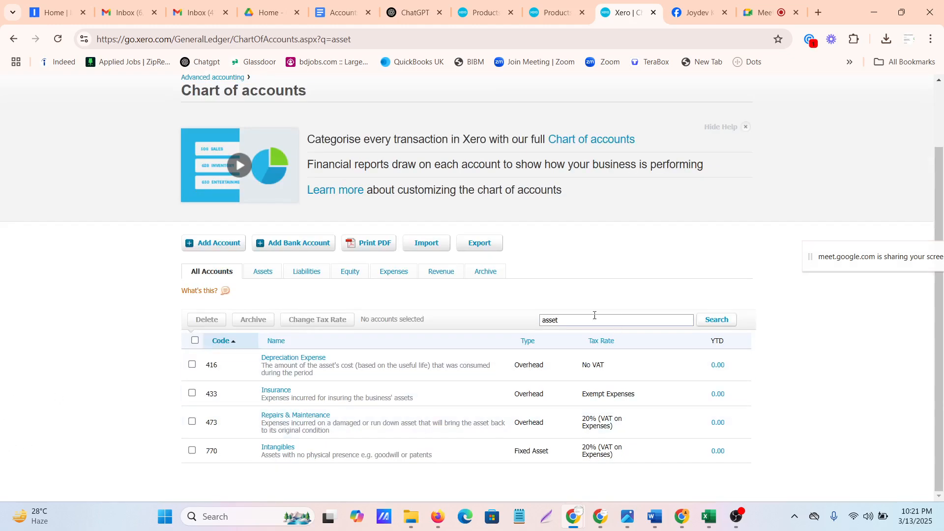
Search the chart of accounts for "inventory" again
key(BackSpace)
key(BackSpace)
key(BackSpace)
key(BackSpace)
key(BackSpace)
text(inve)
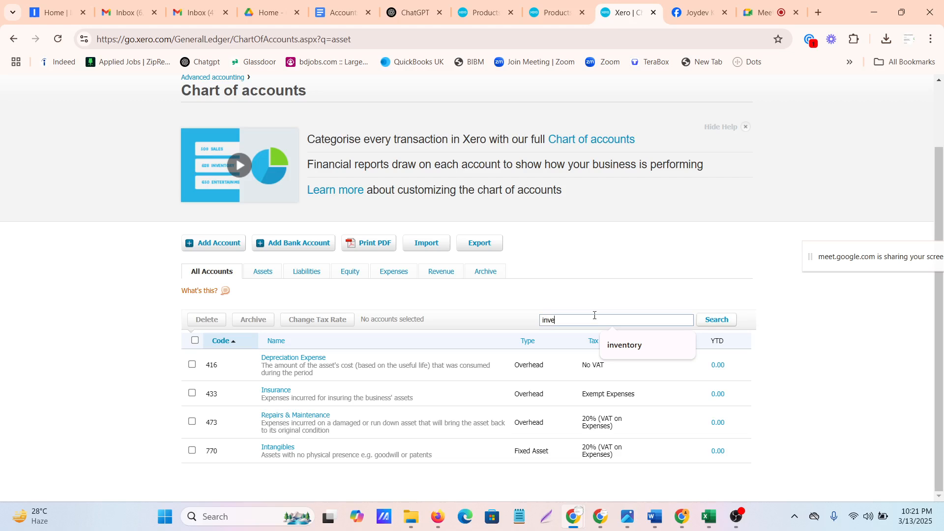
text(ntory)
key(Return)
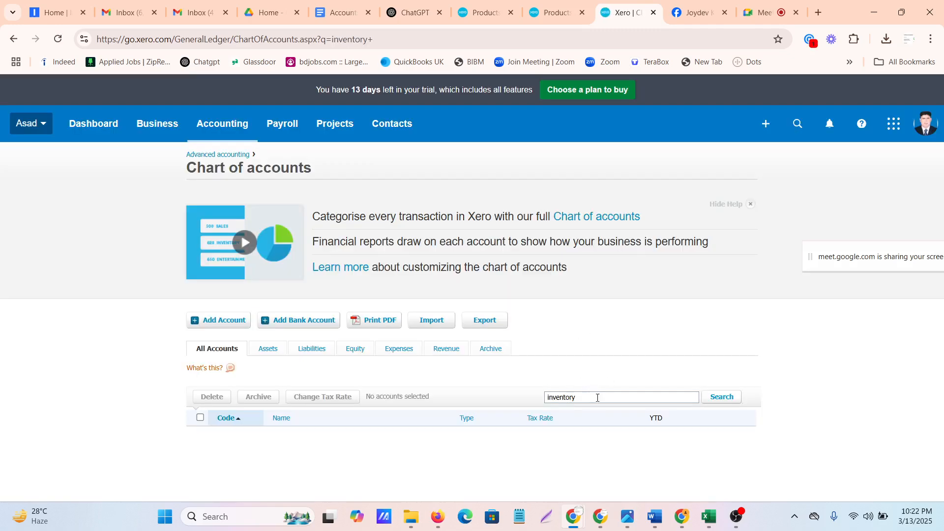
Search the chart of accounts by account code 630
click(599, 397)
key(BackSpace)
key(BackSpace)
key(BackSpace)
key(BackSpace)
key(BackSpace)
key(BackSpace)
key(BackSpace)
key(BackSpace)
key(BackSpace)
key(BackSpace)
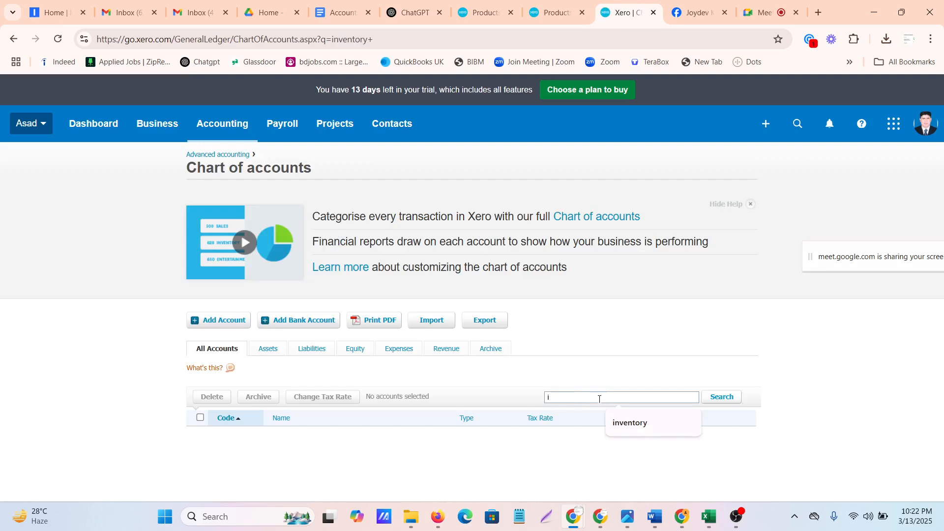
text(630)
key(Return)
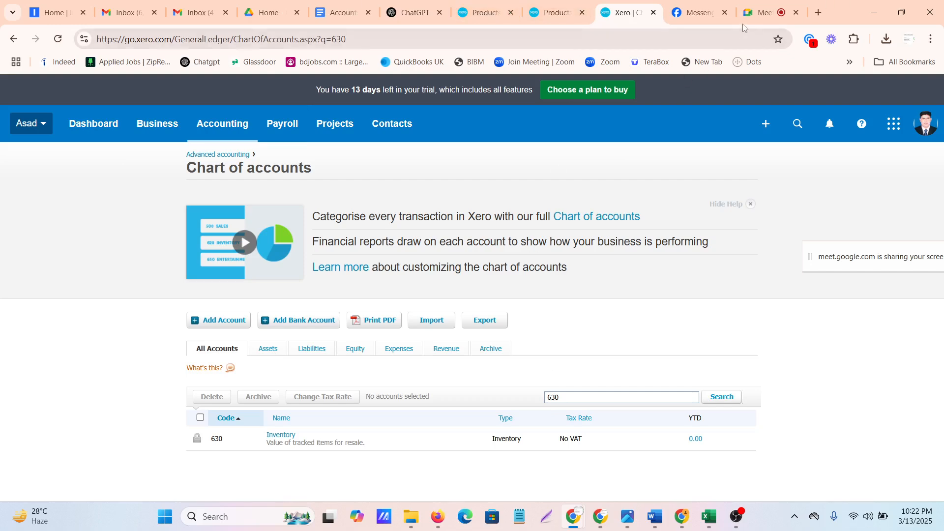
Admit the waiting participant in Google Meet and return to Xero's Import items page
click(760, 16)
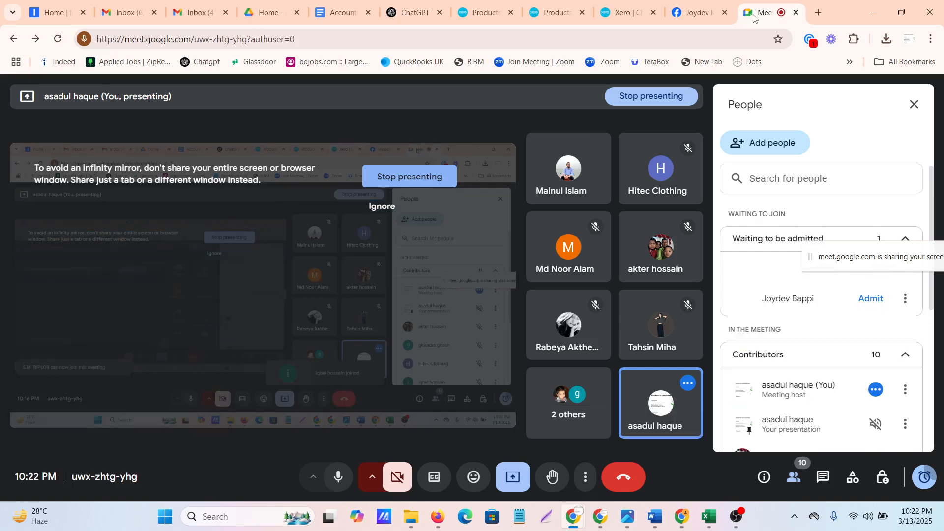
click(869, 300)
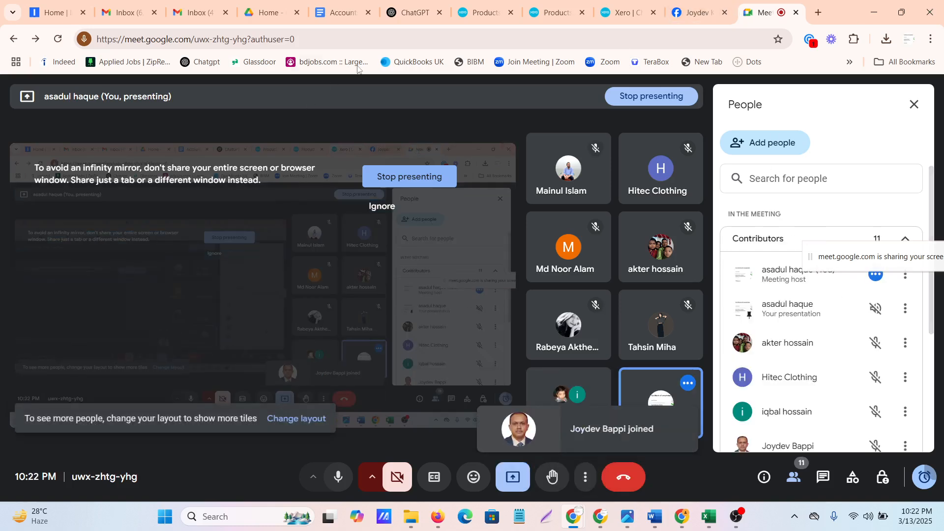
click(479, 12)
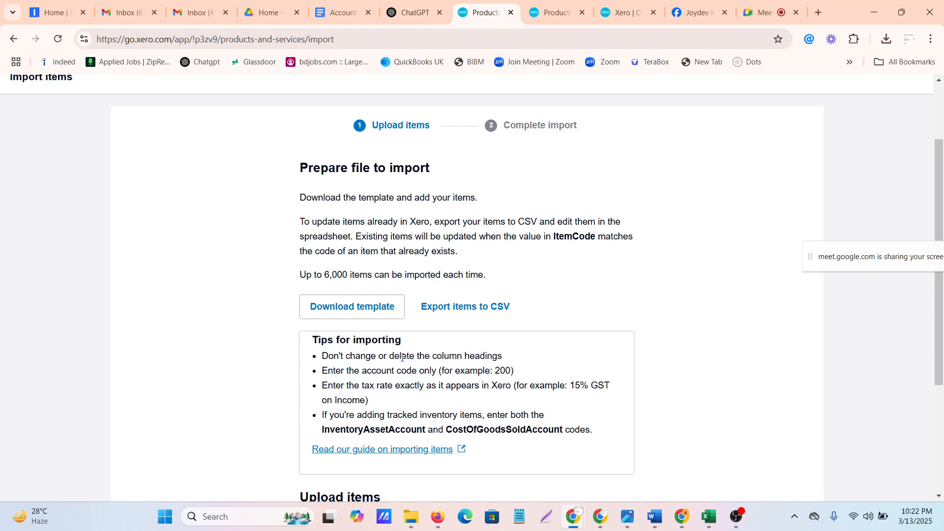
Try to upload QuickBooks_Online_PnS_Sample_File from the Special folder as the items import file
scroll(402, 358, down, 4)
scroll(401, 362, up, 6)
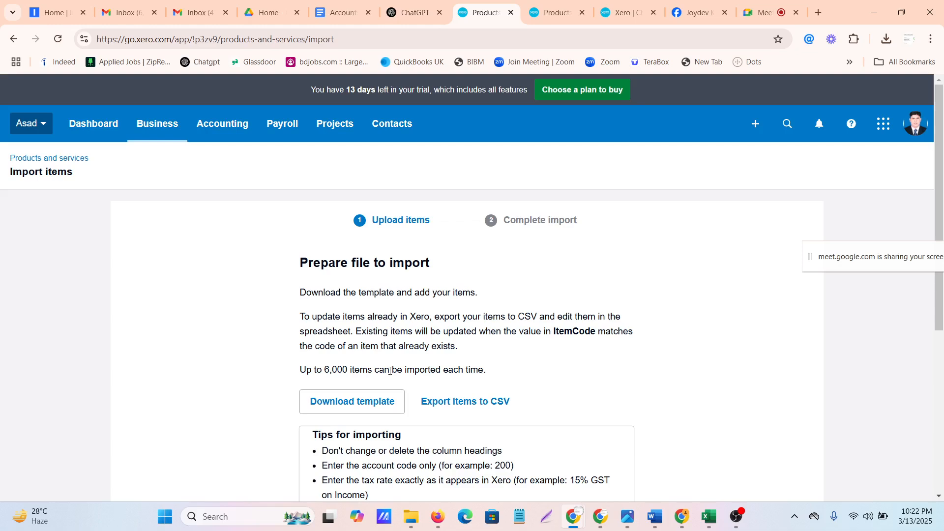
scroll(335, 398, down, 2)
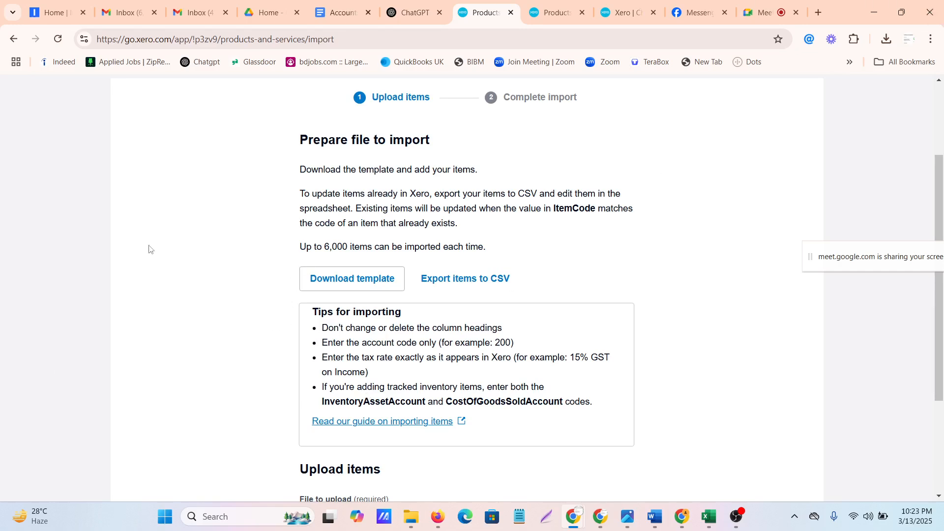
scroll(561, 370, down, 3)
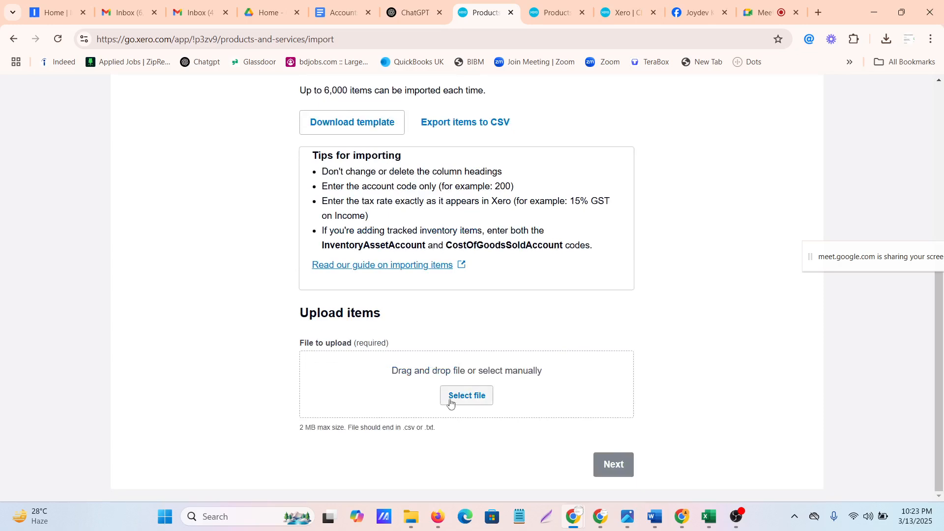
click(459, 394)
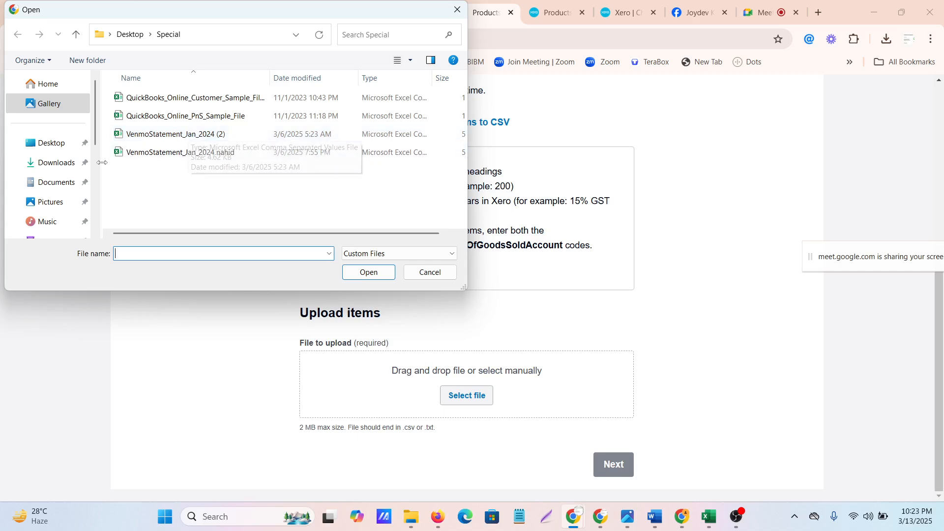
click(202, 116)
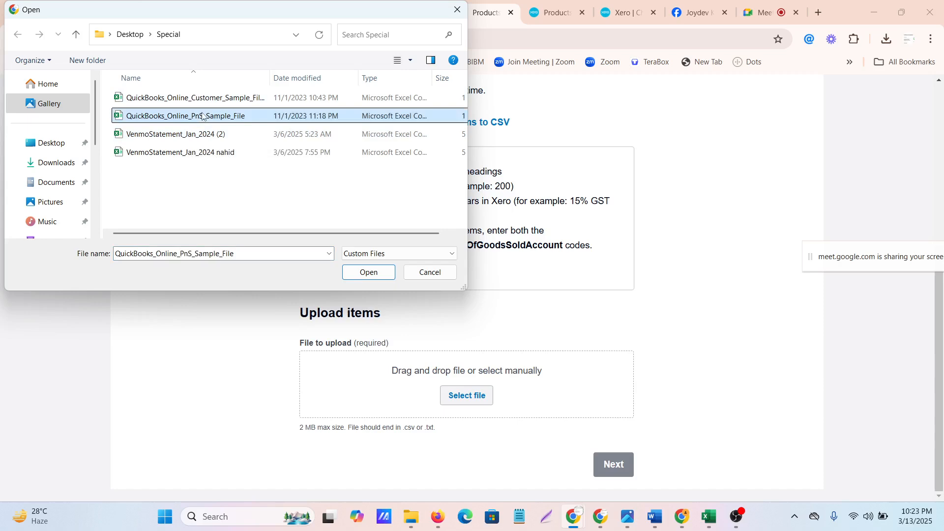
click(368, 271)
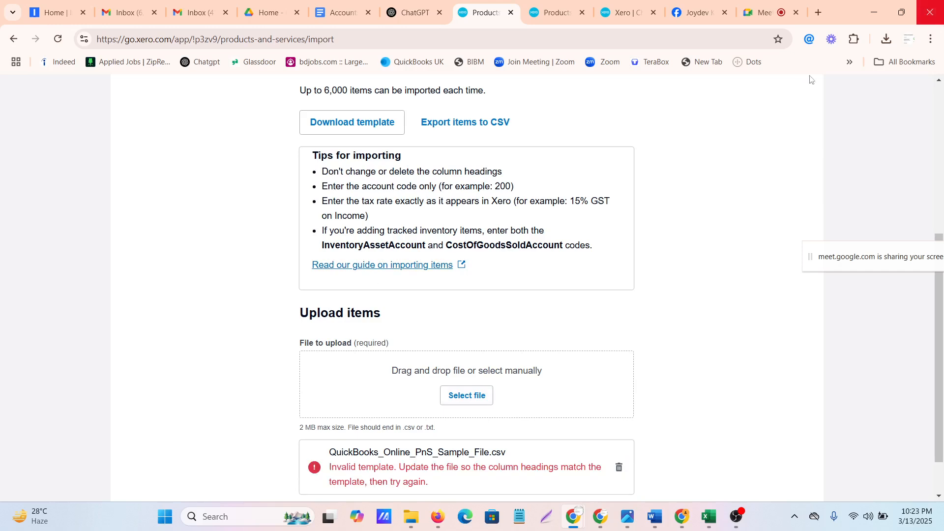
Try to upload QuickBooks_Online_Customer_Sample_File (2) from the Special folder as the items import file
click(484, 398)
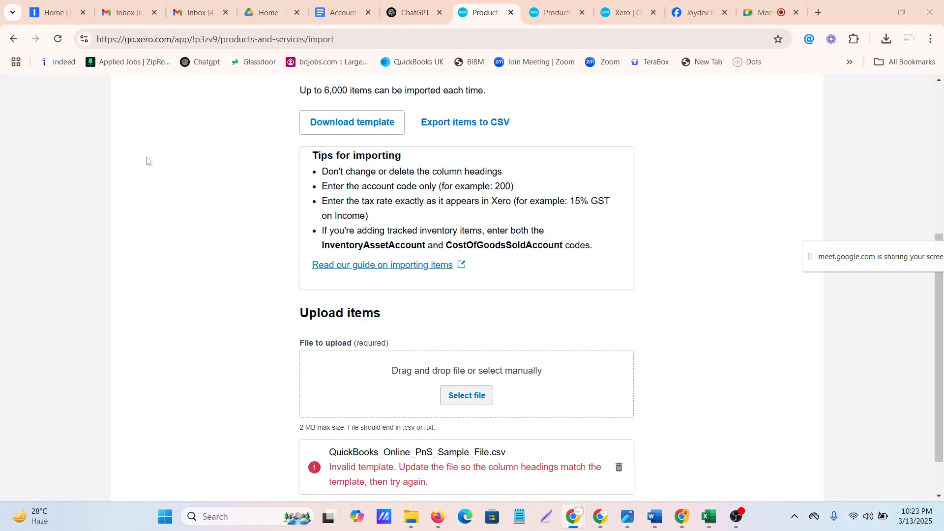
click(204, 97)
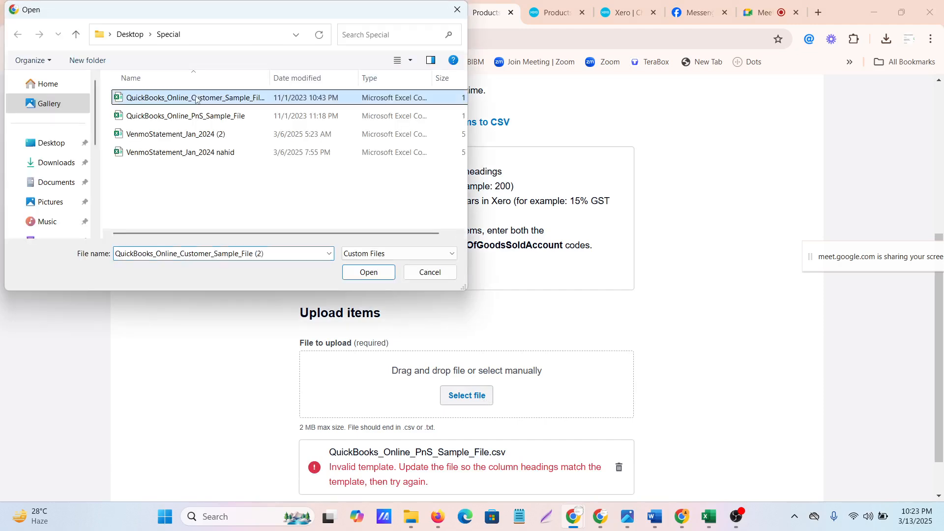
click(368, 272)
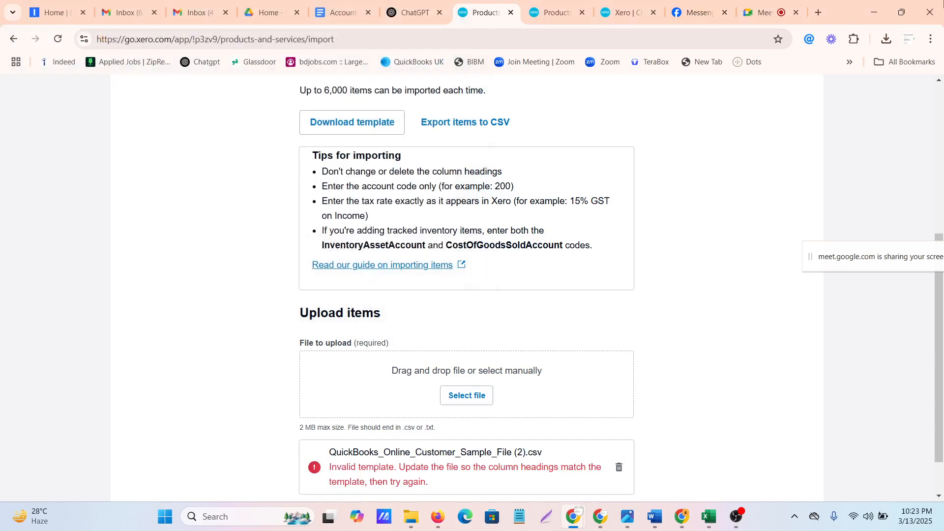
scroll(469, 369, down, 2)
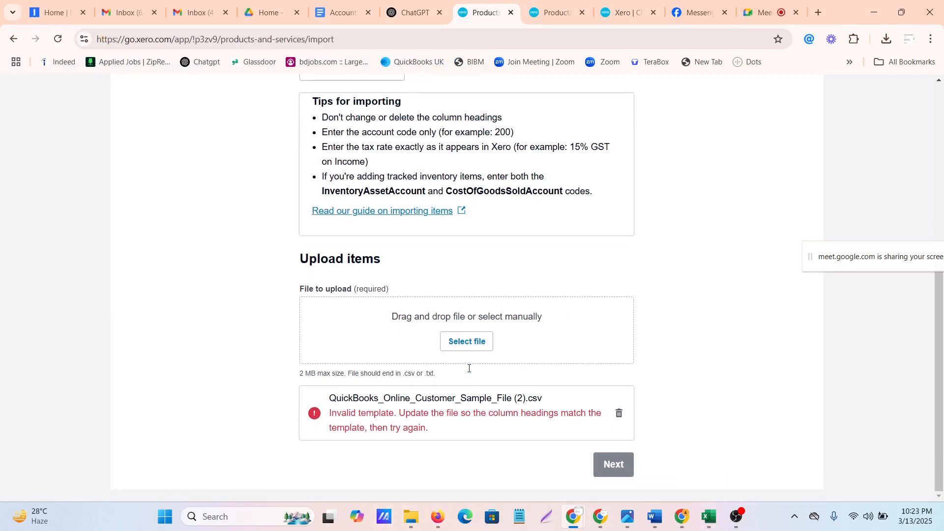
Switch to the Downloads folder in File Explorer and open Inventory Items for import in Excel to check its contents
mouse_move(419, 513)
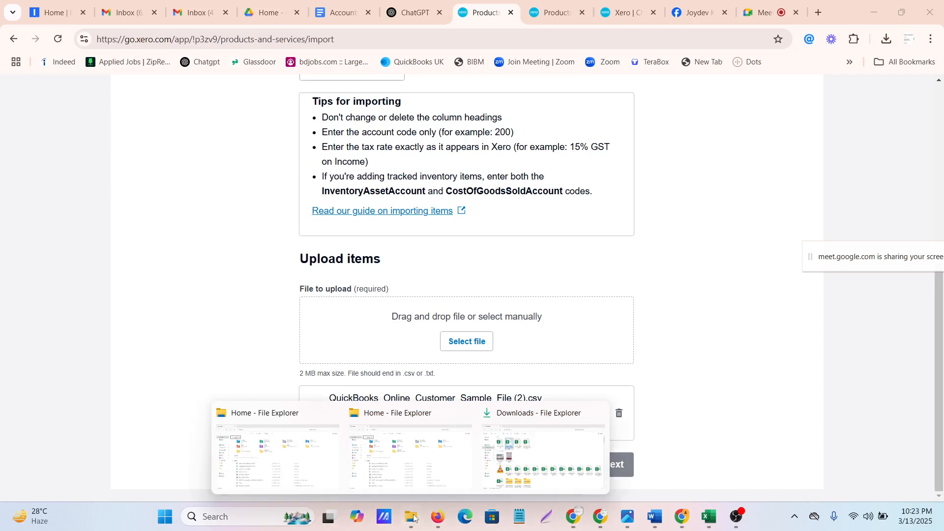
click(527, 452)
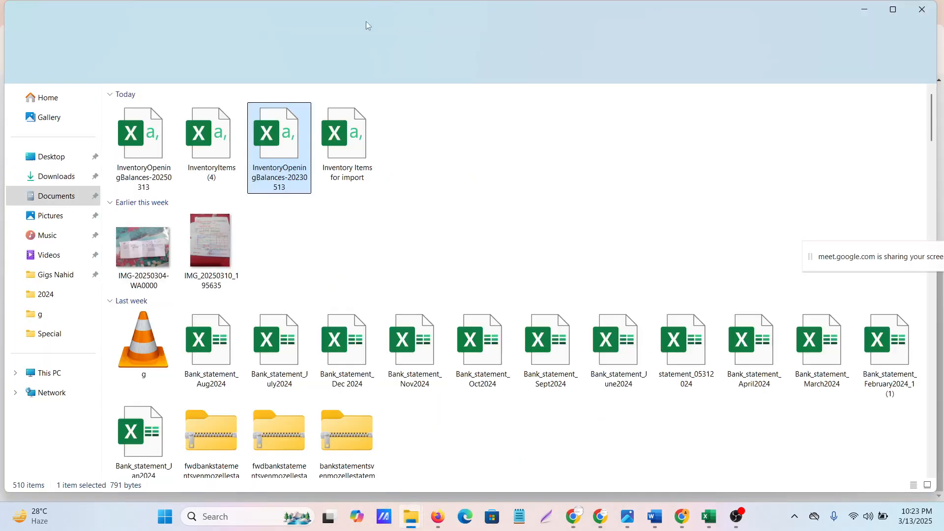
click(479, 184)
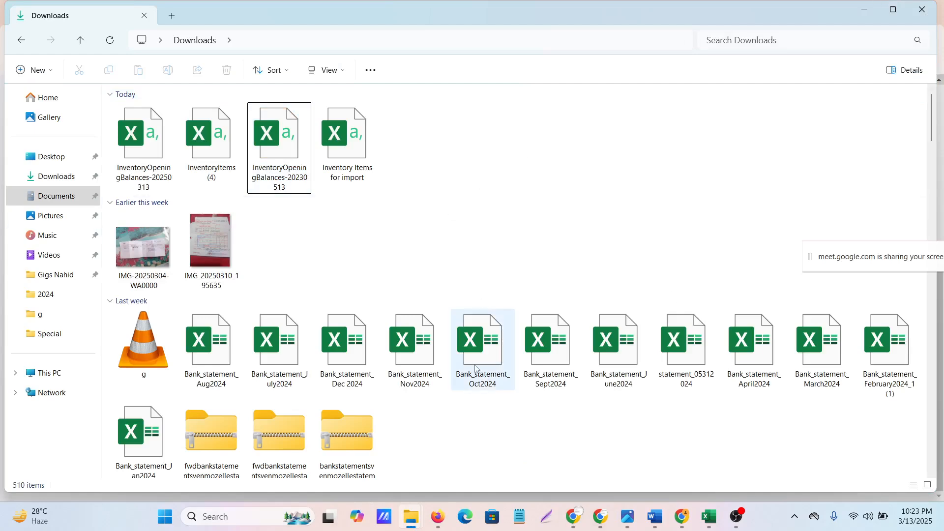
click(355, 139)
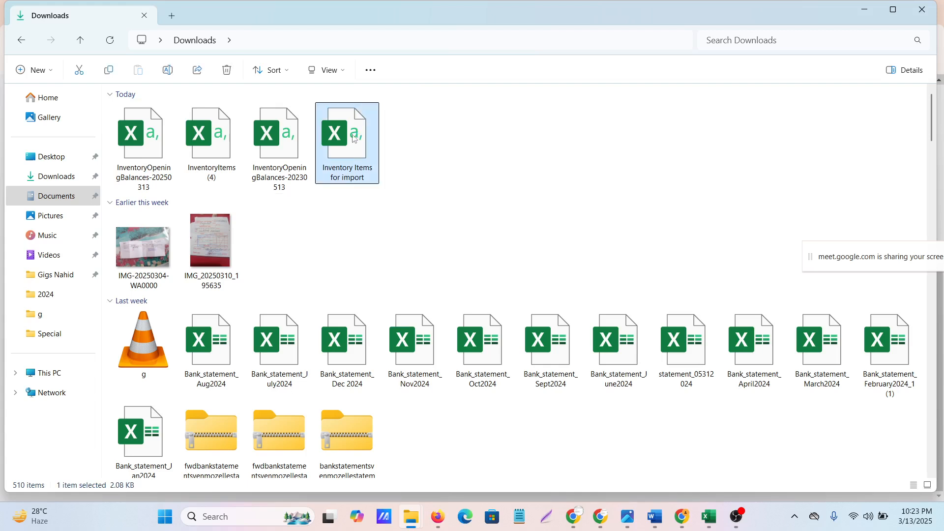
double_click(354, 139)
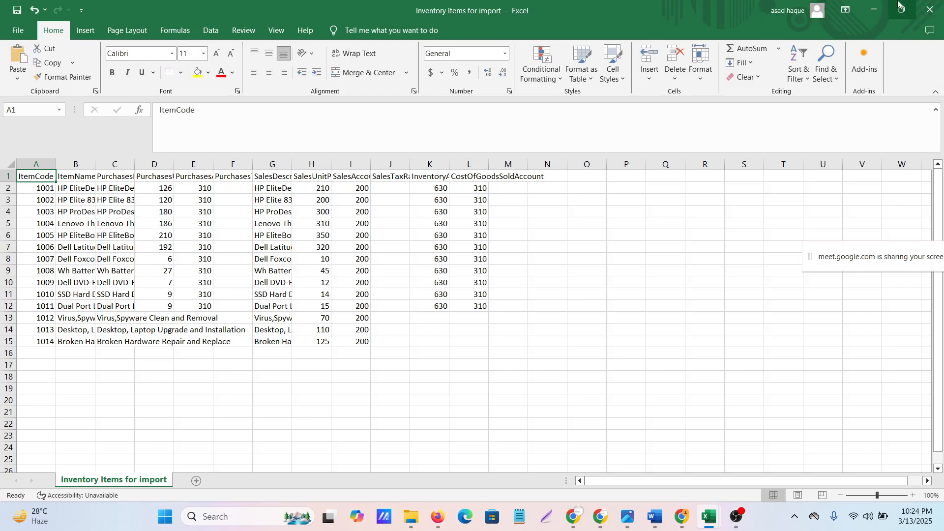
Close the Inventory Items for import and InventoryOpeningBalances-20230513 workbooks, leaving the opening balances file's changes unsaved
click(931, 9)
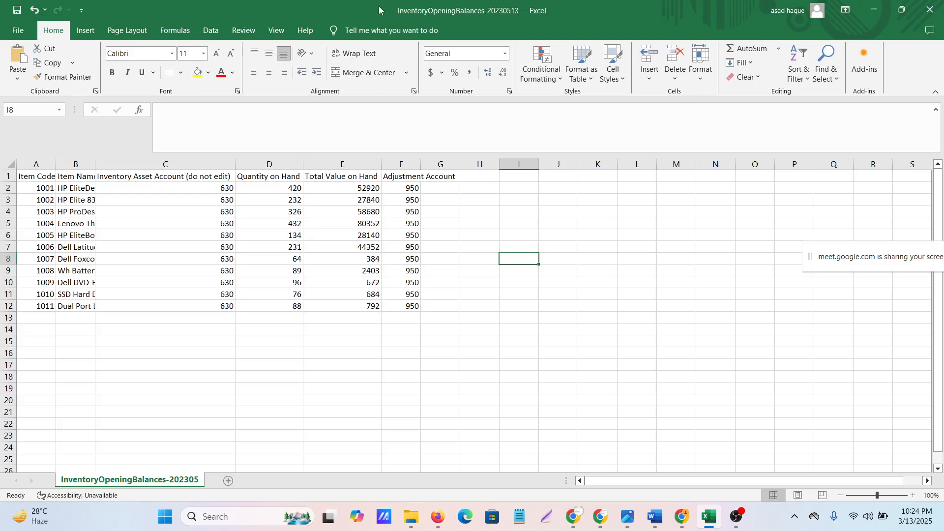
click(930, 9)
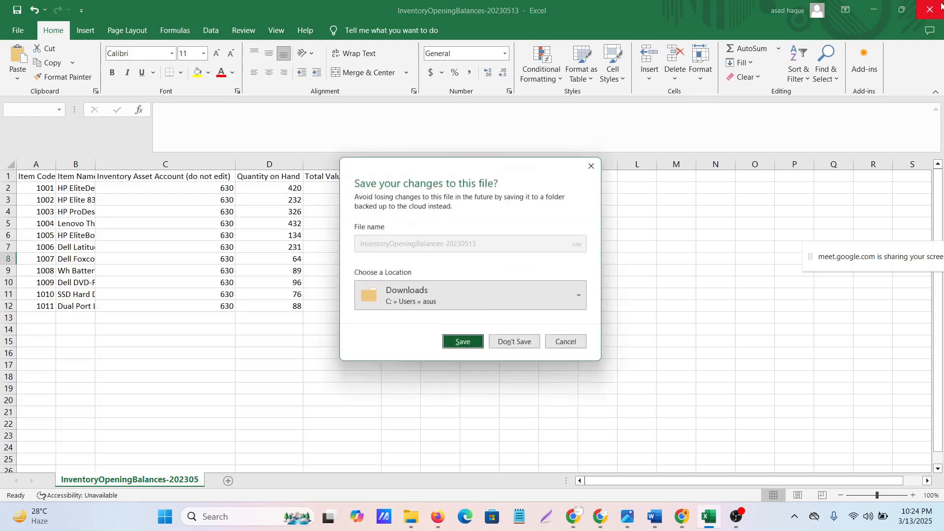
click(460, 347)
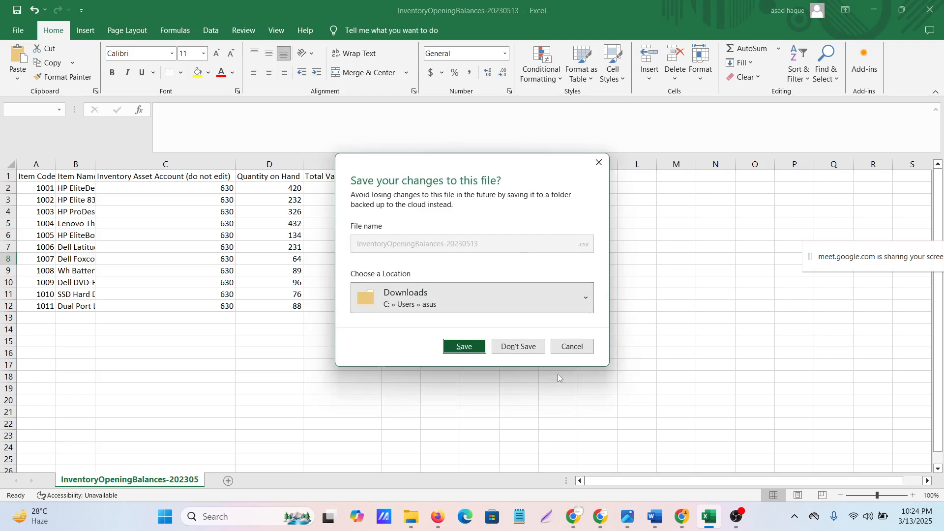
click(525, 346)
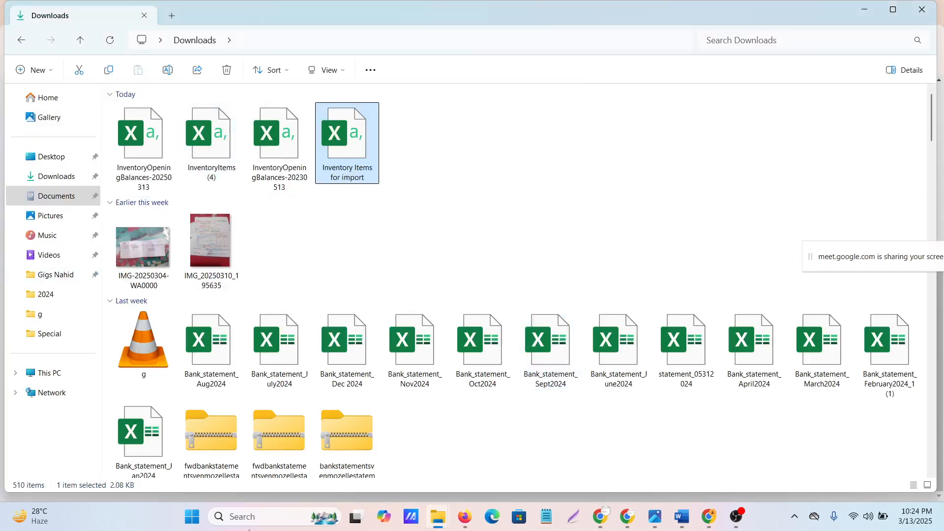
Delete the InventoryItems (4) file from the Downloads folder
click(212, 149)
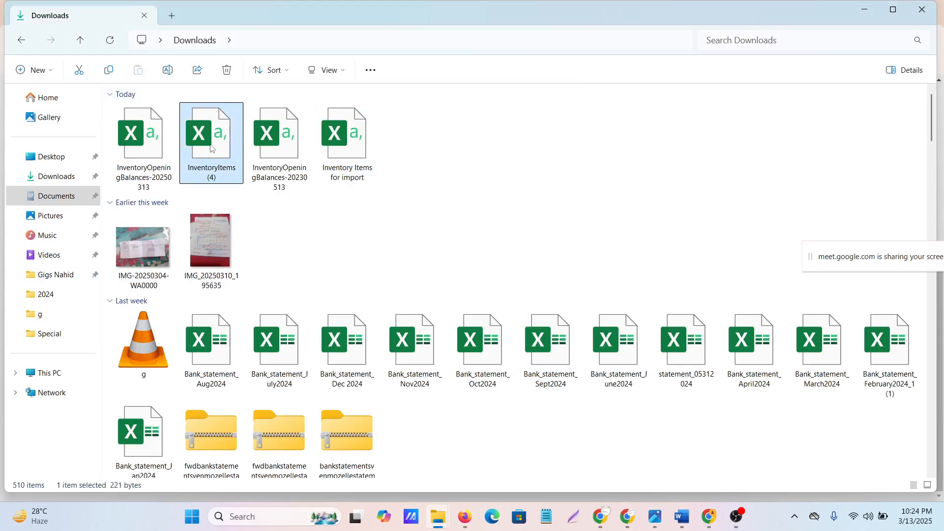
right_click(213, 149)
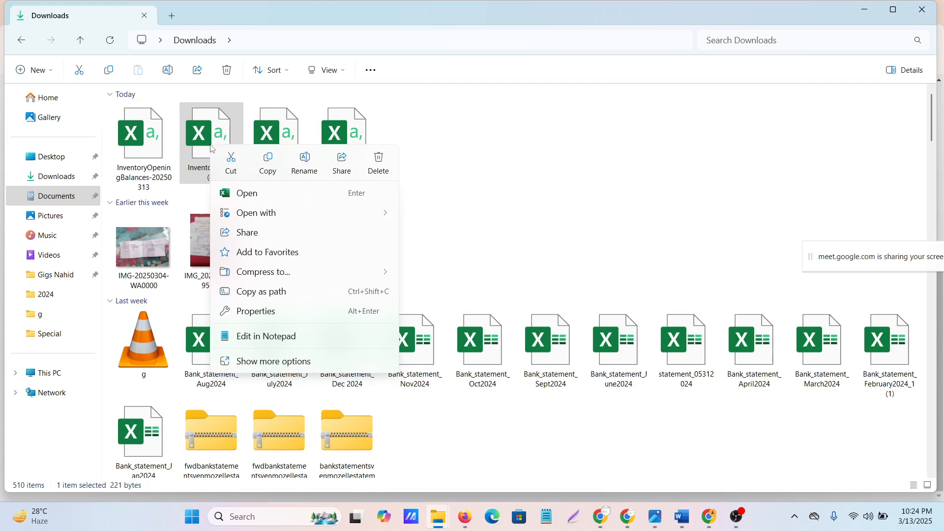
click(379, 162)
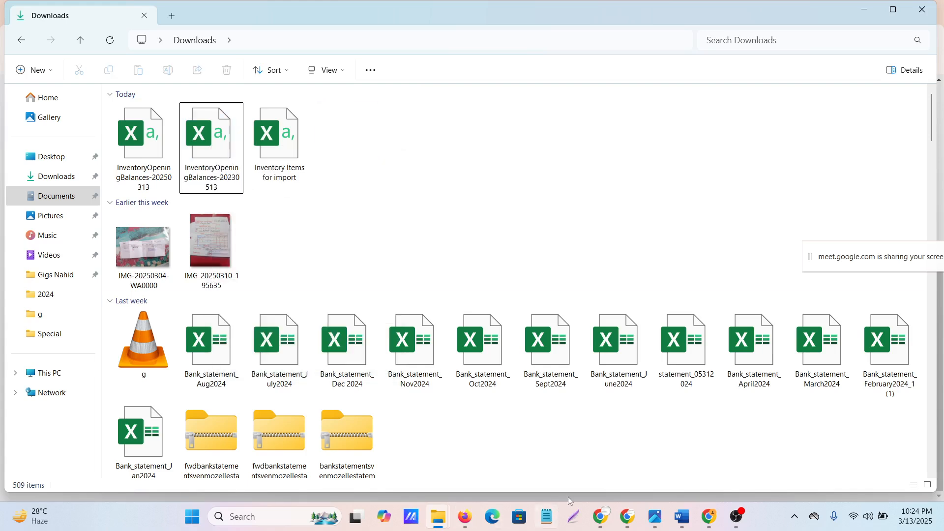
Return to Xero's Import items page, upload Inventory Items for import from Downloads and complete the import
mouse_move(601, 516)
click(521, 434)
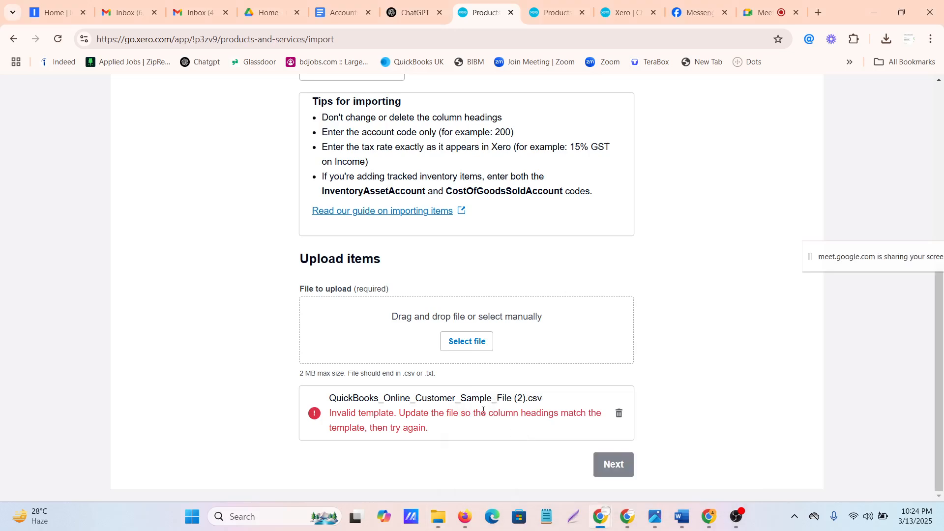
click(468, 341)
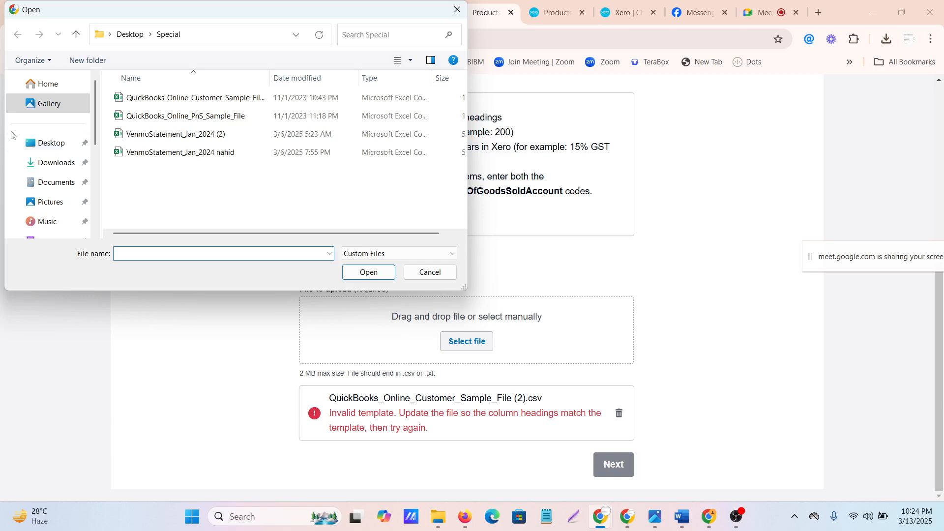
click(49, 162)
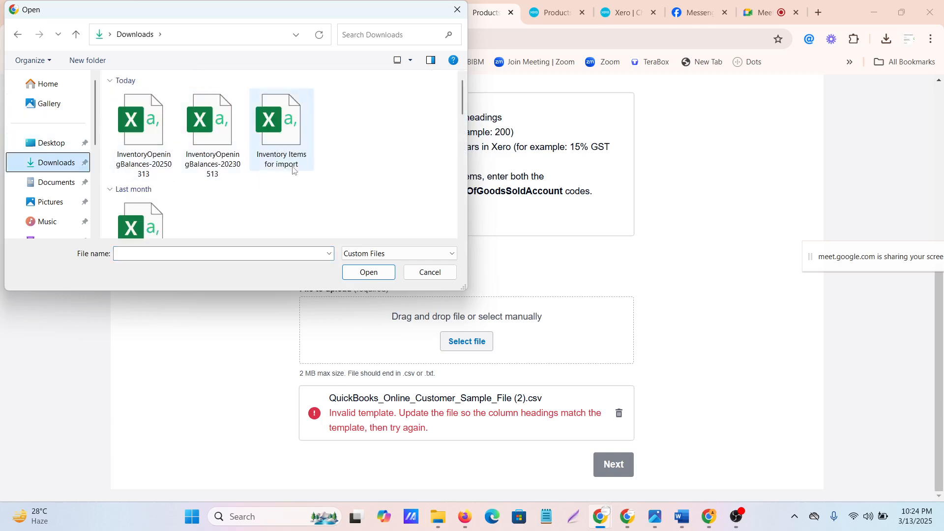
click(279, 116)
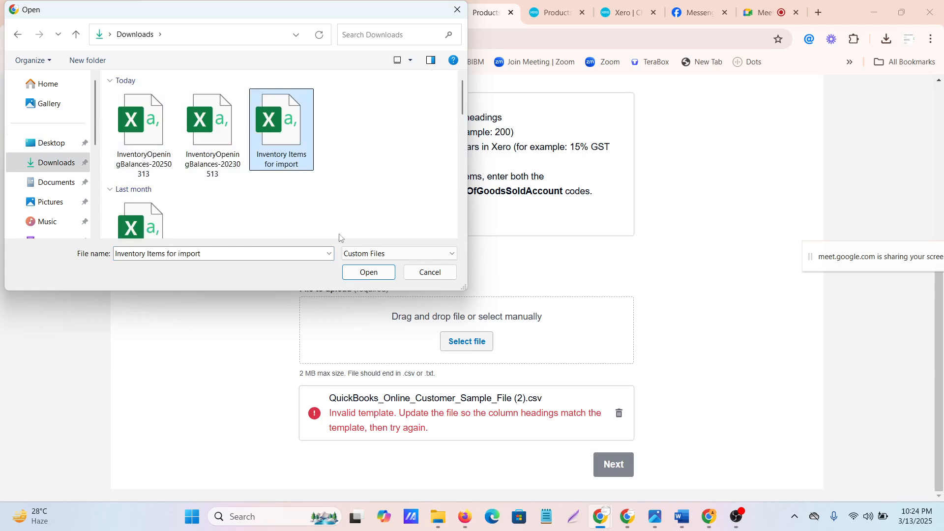
click(370, 273)
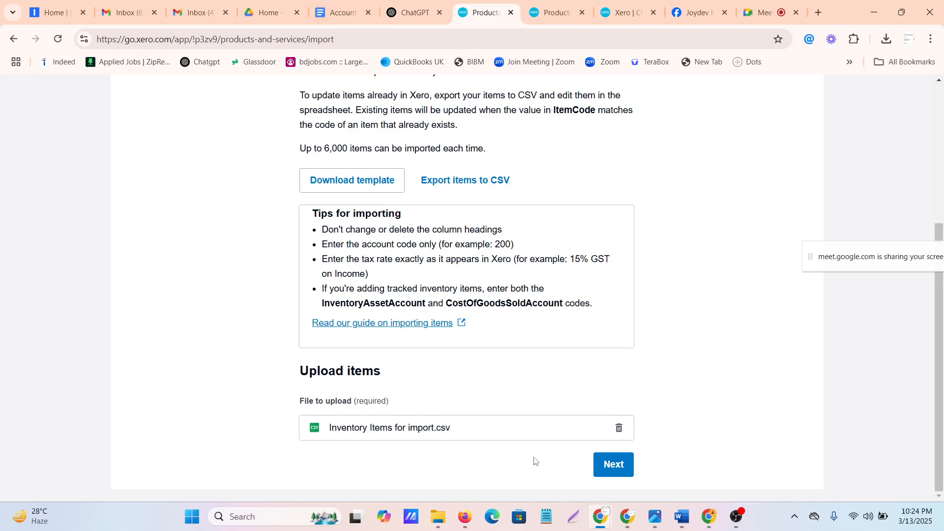
click(613, 473)
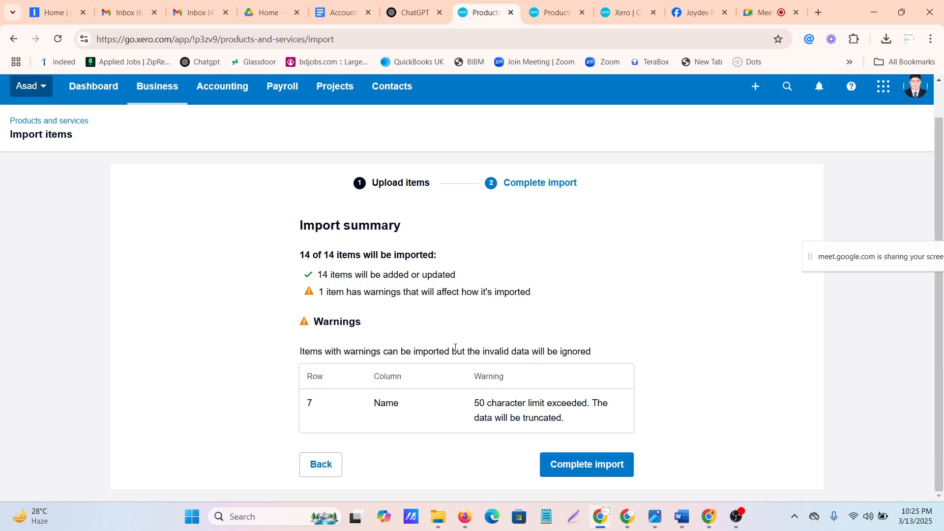
click(591, 463)
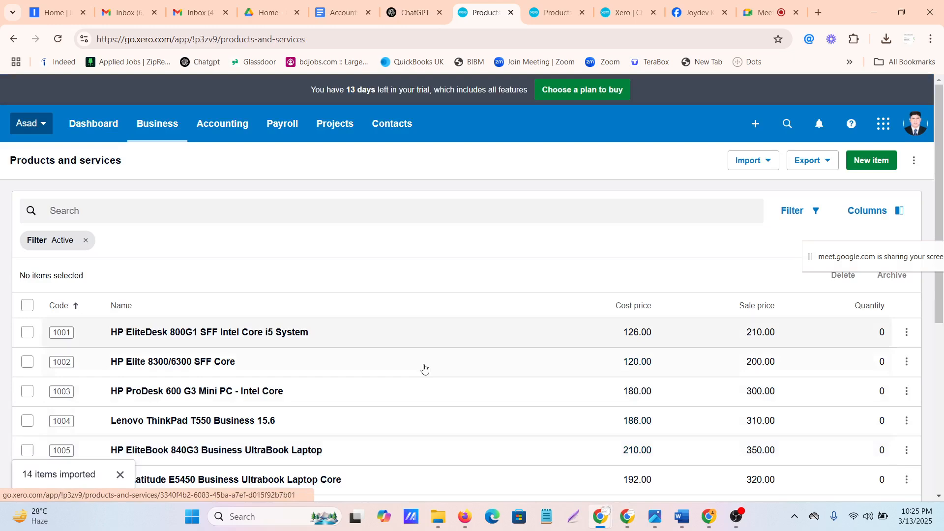
Review the codes, names, cost prices, sale prices and quantities of the imported items in the Products and services list
scroll(274, 330, down, 6)
scroll(277, 332, down, 1)
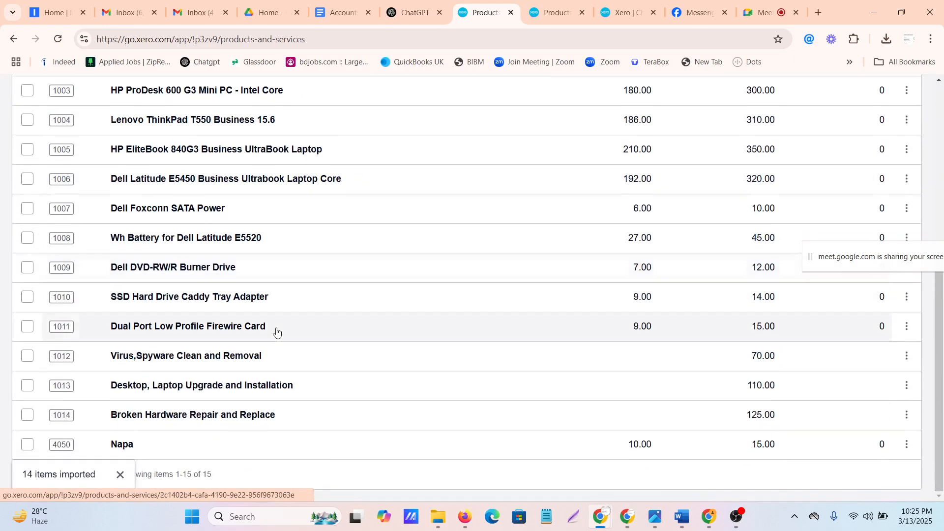
click(120, 475)
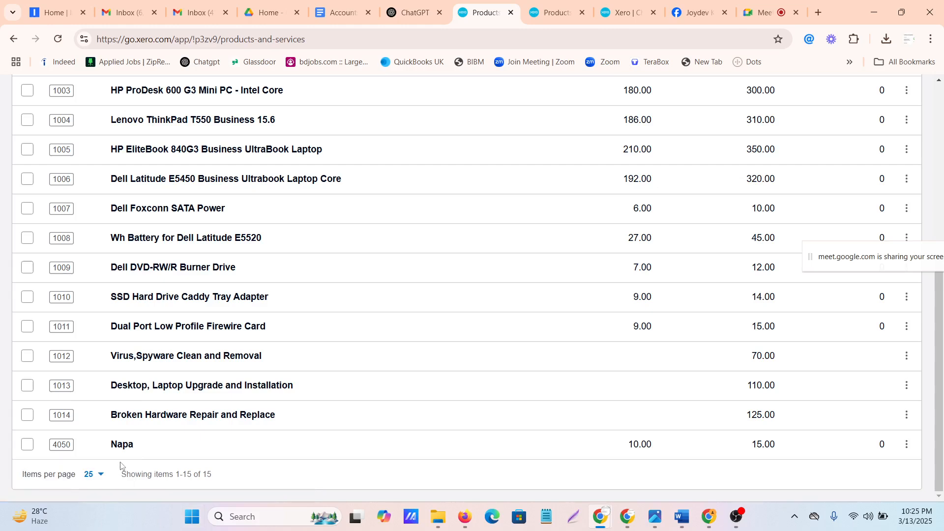
scroll(437, 344, up, 6)
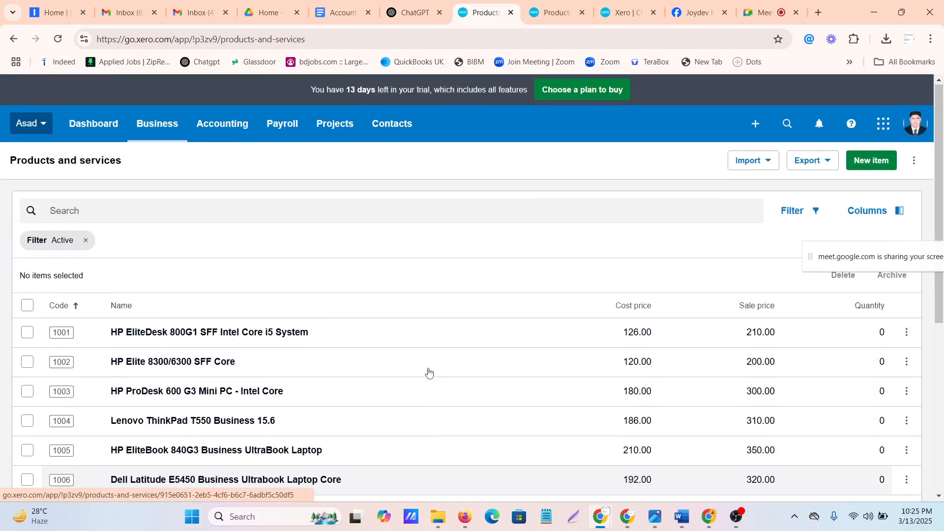
scroll(386, 359, down, 6)
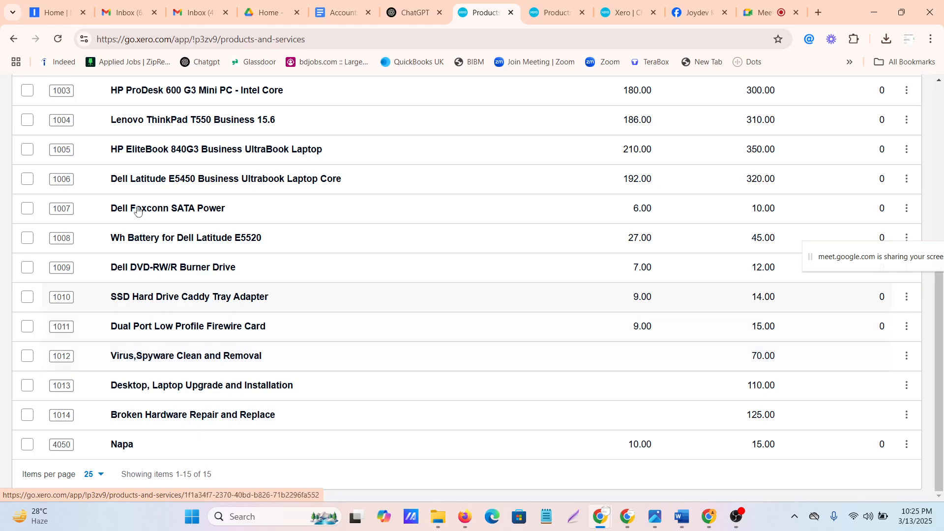
scroll(396, 374, up, 1)
scroll(396, 374, up, 5)
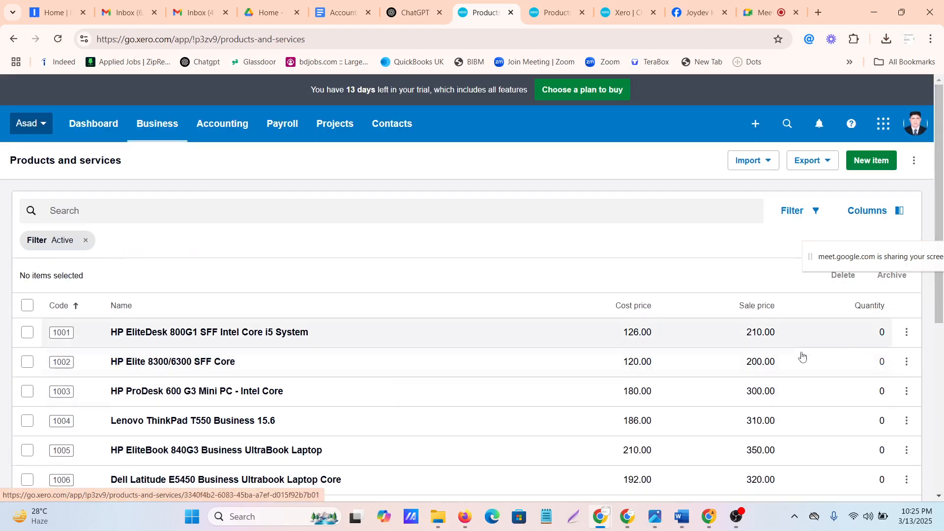
scroll(801, 356, down, 6)
scroll(807, 364, up, 7)
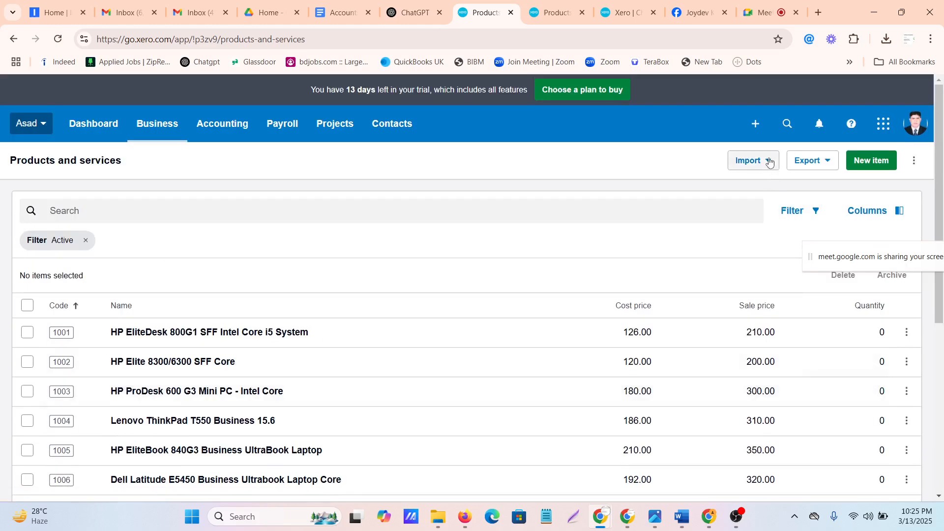
Start an inventory opening balances import and set the opening balances date to 1 Jan 2025
click(770, 161)
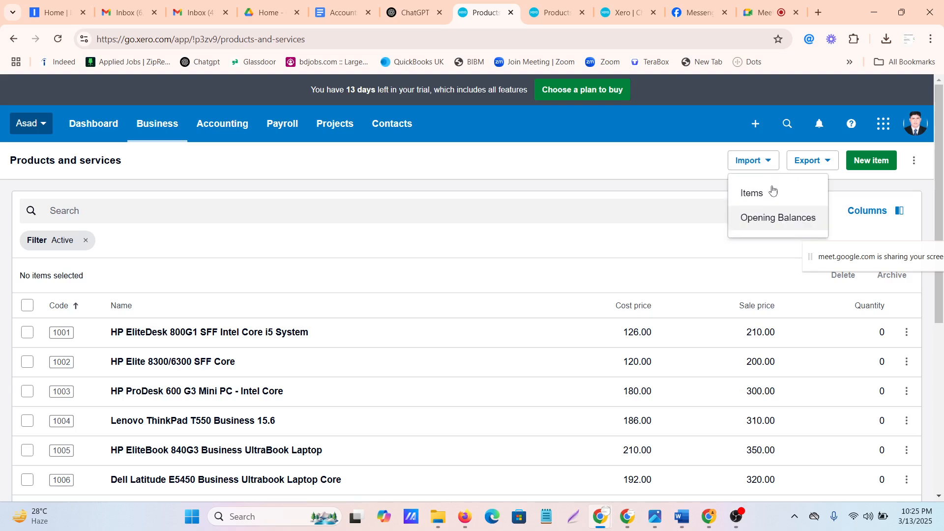
click(776, 218)
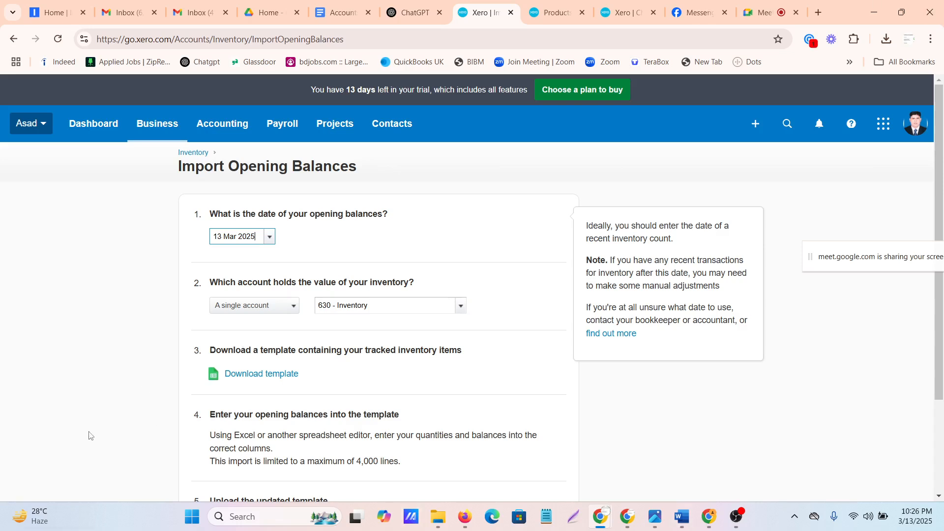
click(269, 236)
click(225, 262)
click(225, 262)
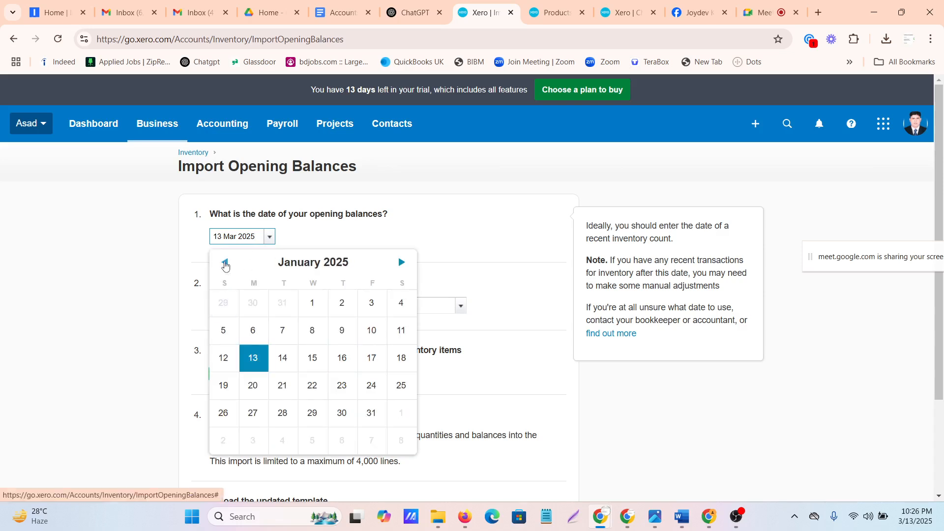
click(225, 262)
click(401, 262)
click(312, 305)
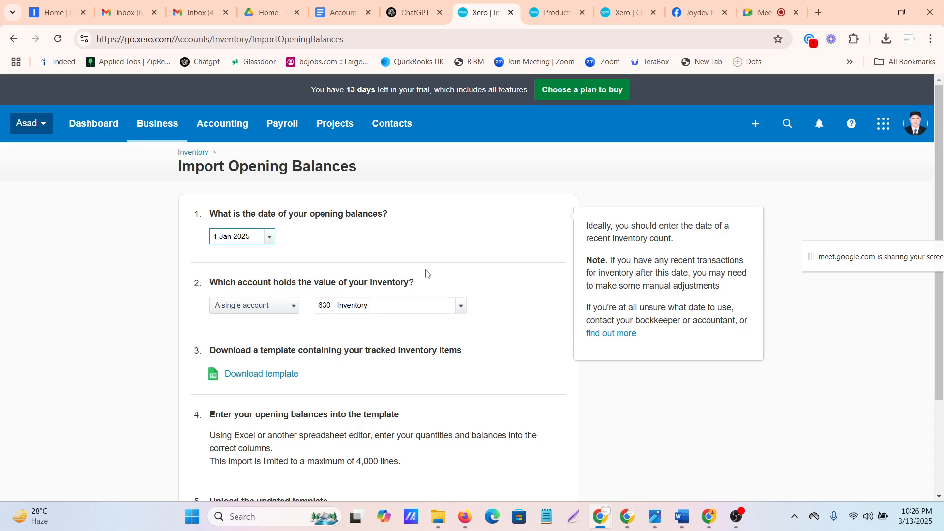
Specify that multiple accounts hold the inventory value for the opening balances import
click(298, 309)
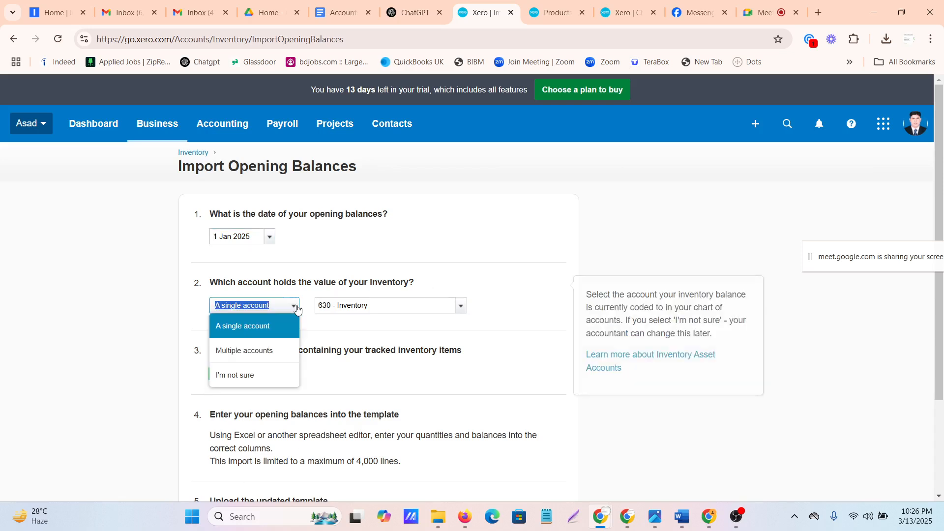
click(242, 351)
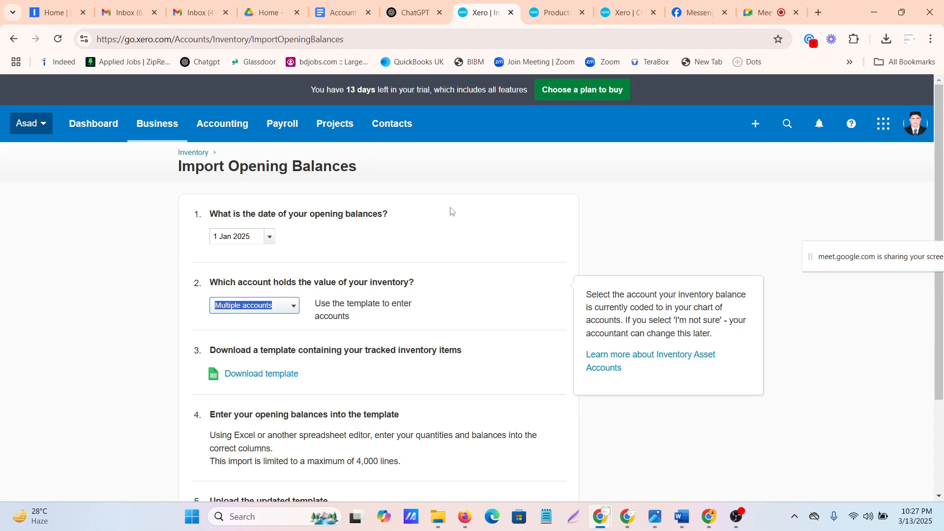
scroll(428, 216, down, 3)
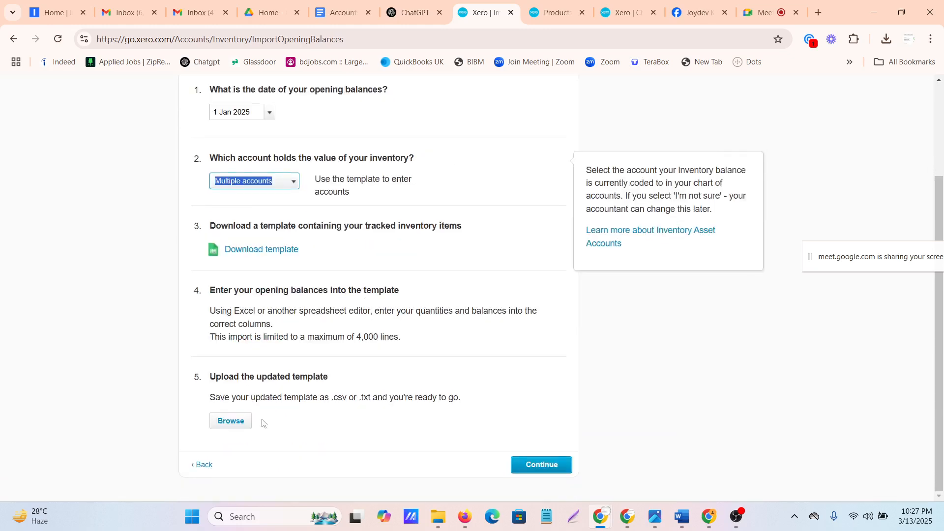
Open the InventoryOpeningBalances-20230513 file from Downloads in Excel, maximize its window and dismiss the Office activation notice
click(438, 516)
click(570, 451)
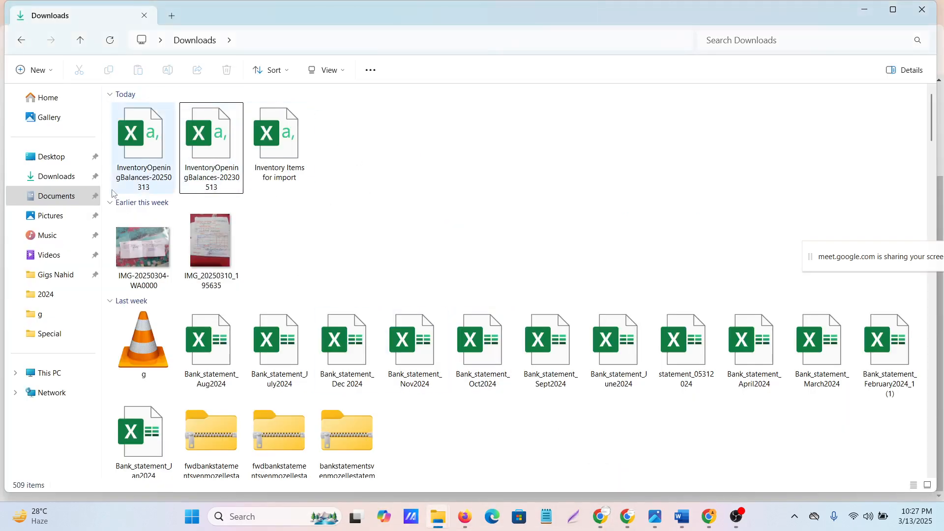
click(228, 146)
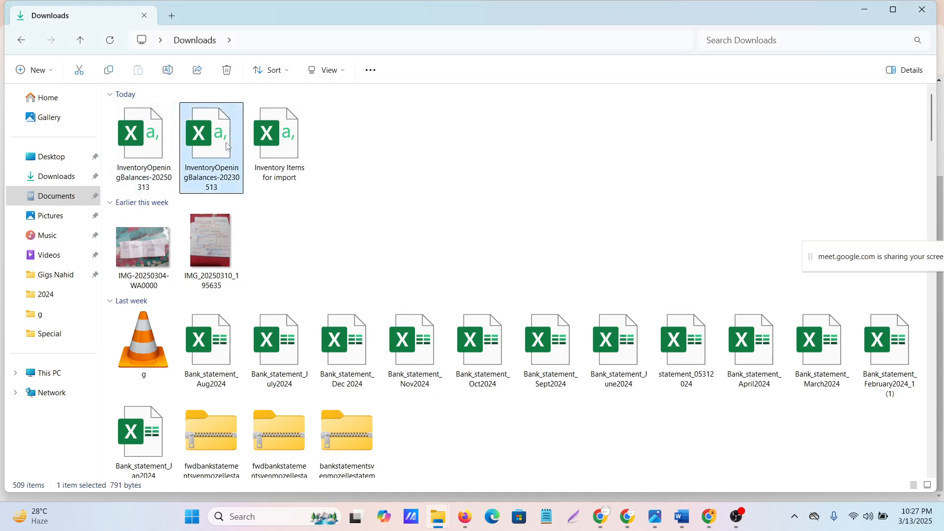
double_click(228, 146)
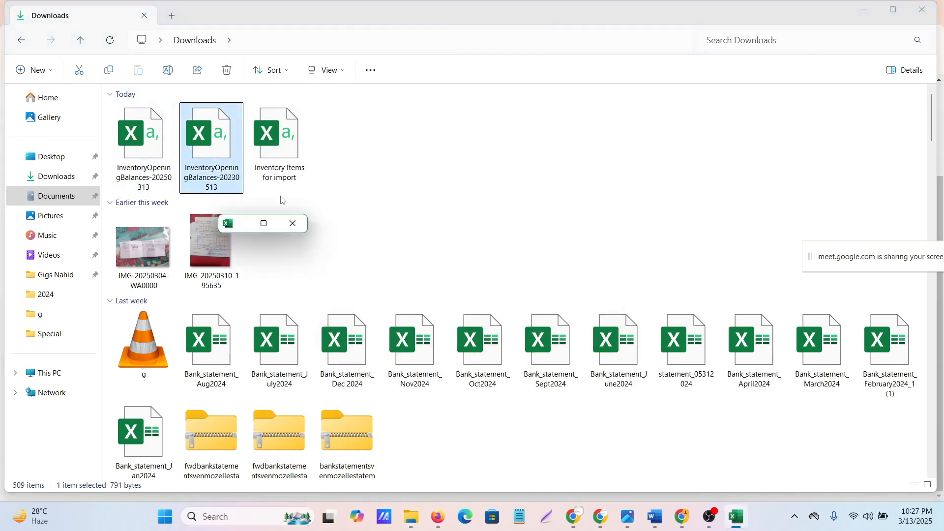
click(263, 224)
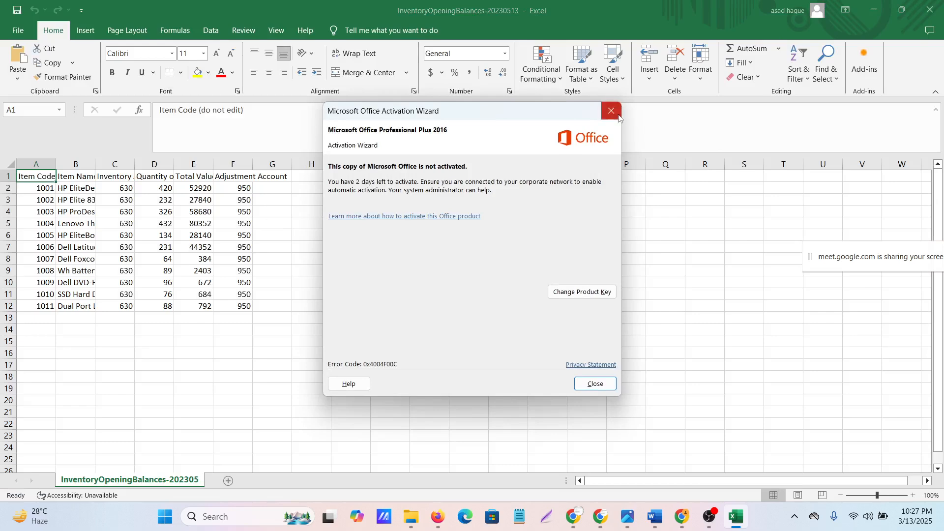
click(611, 111)
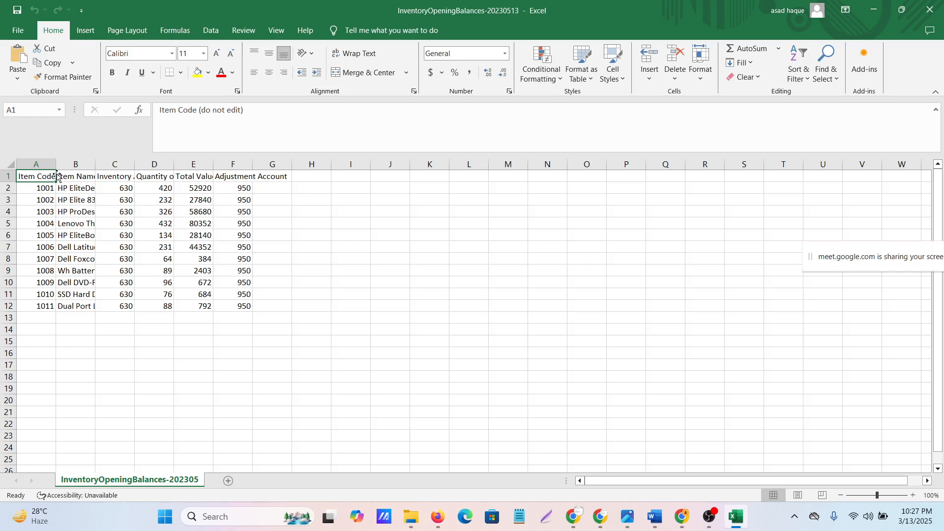
Fit the Item Code and Item Name columns of the opening balances sheet to their contents
click(124, 378)
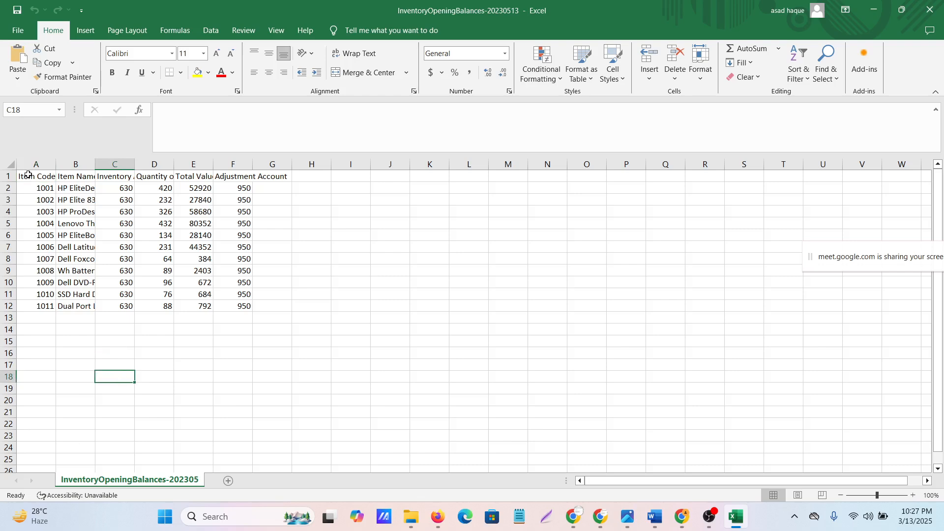
click(58, 171)
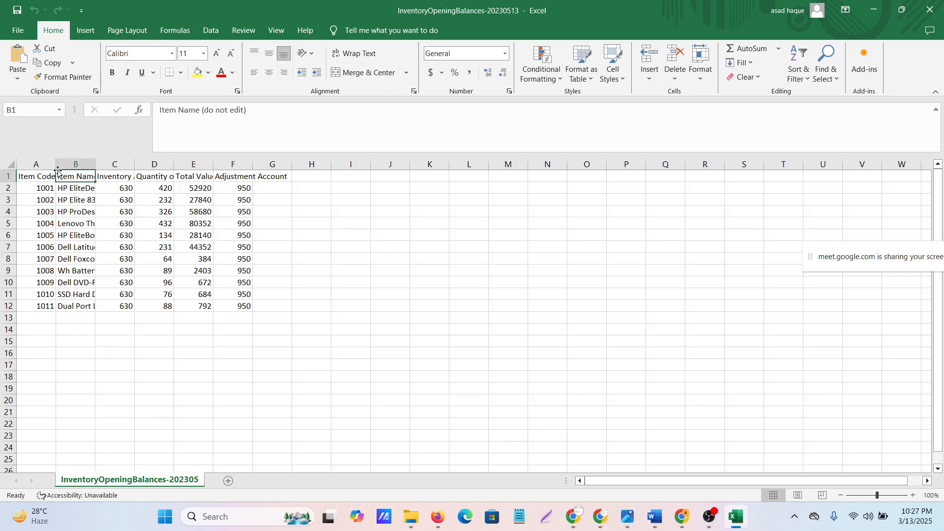
click(151, 344)
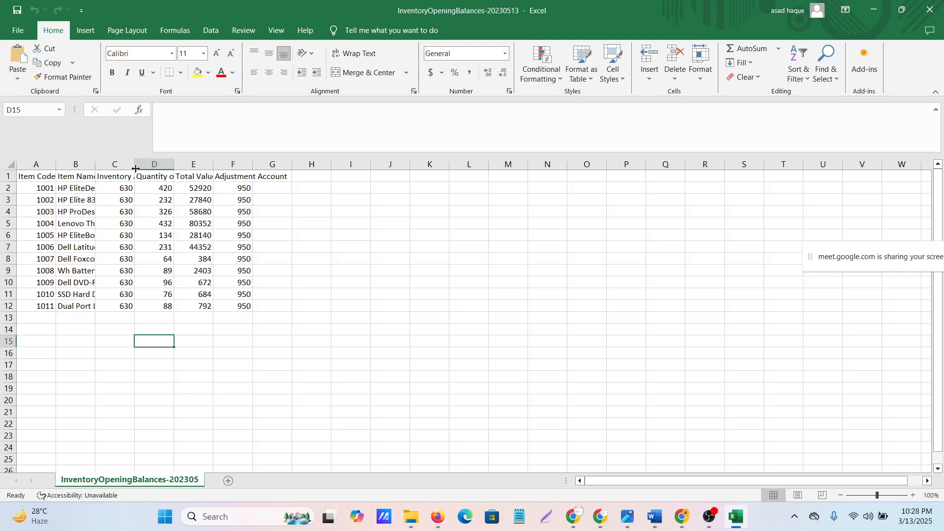
double_click(56, 164)
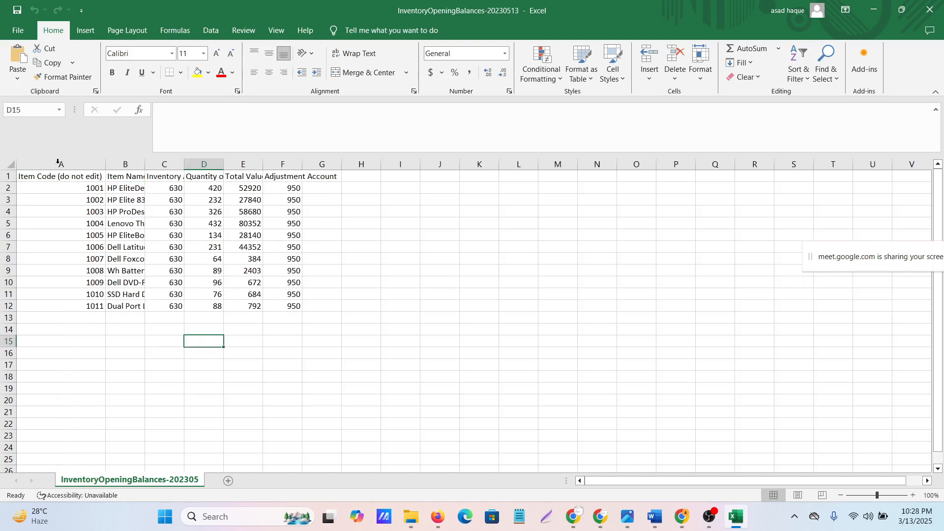
click(84, 190)
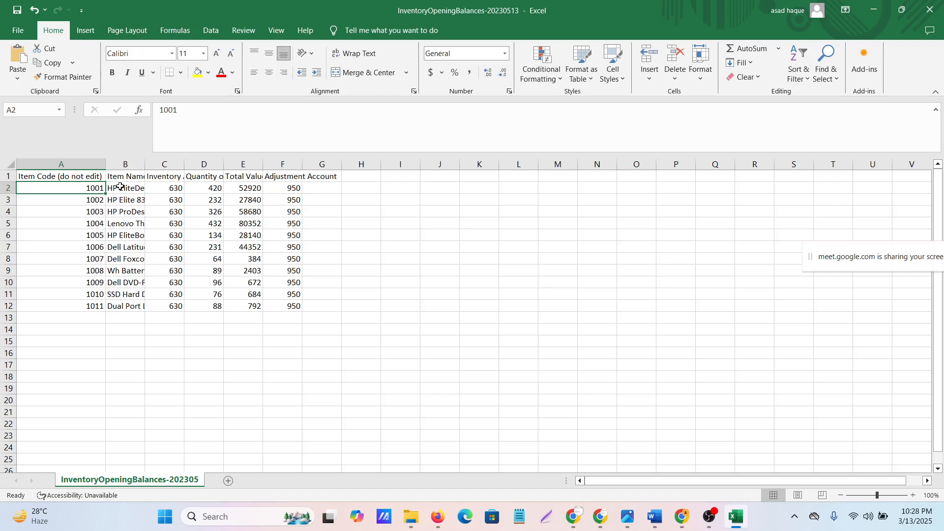
scroll(120, 186, down, 1)
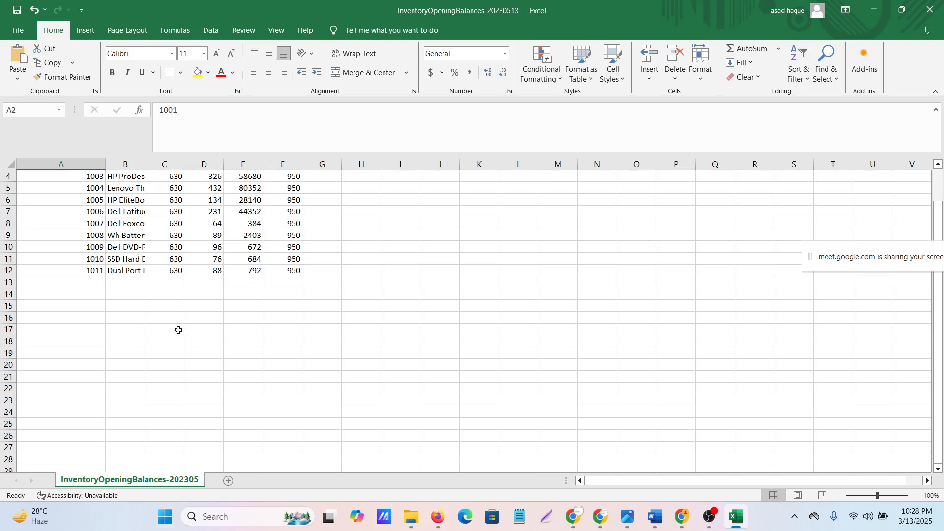
scroll(179, 331, up, 1)
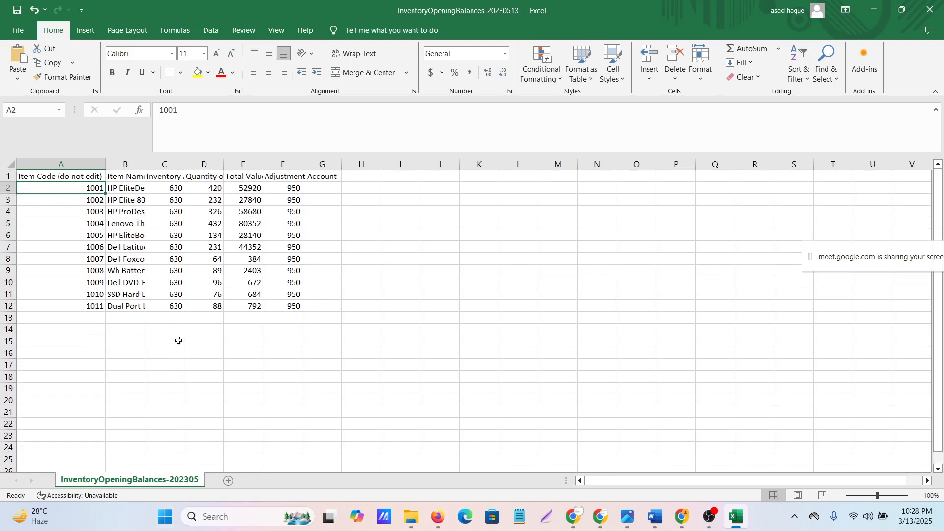
double_click(145, 164)
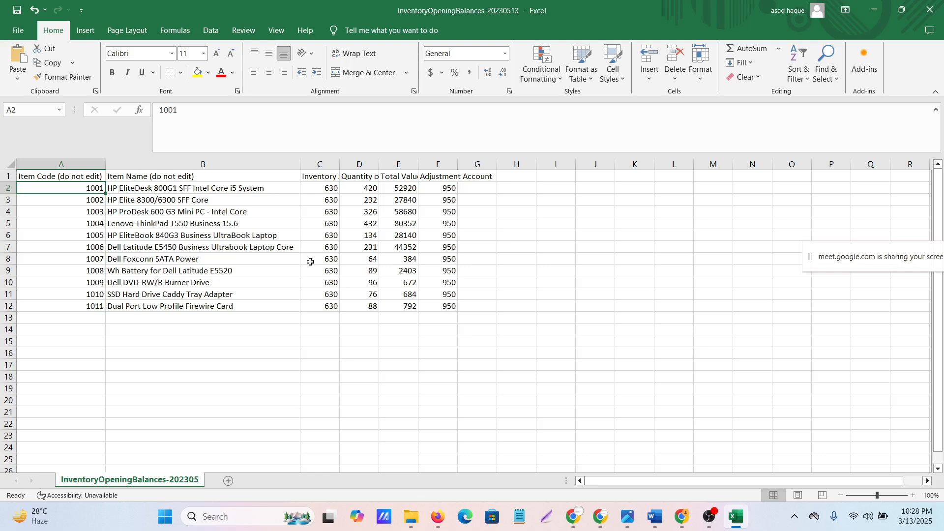
Fit the Inventory Asset Account, Quantity on Hand, Total Value on Hand and Adjustment Account columns to their contents
double_click(345, 164)
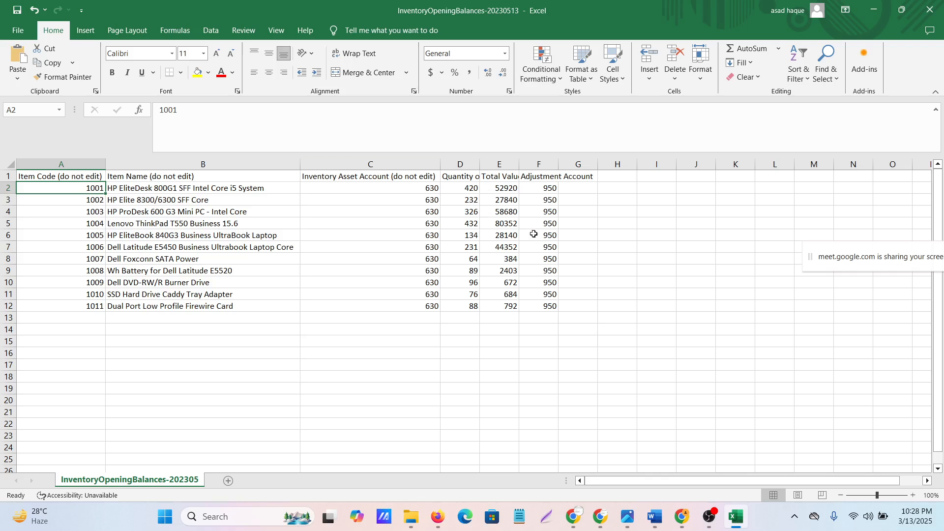
double_click(480, 163)
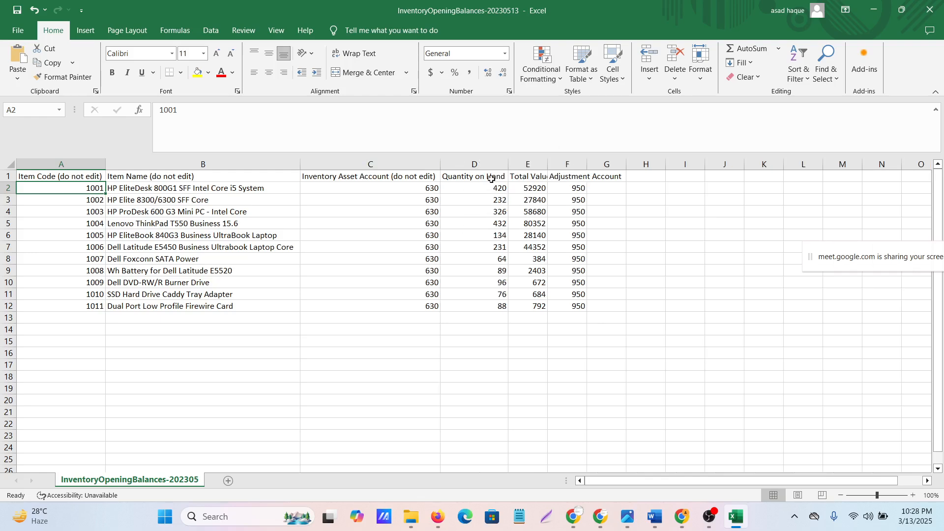
click(533, 186)
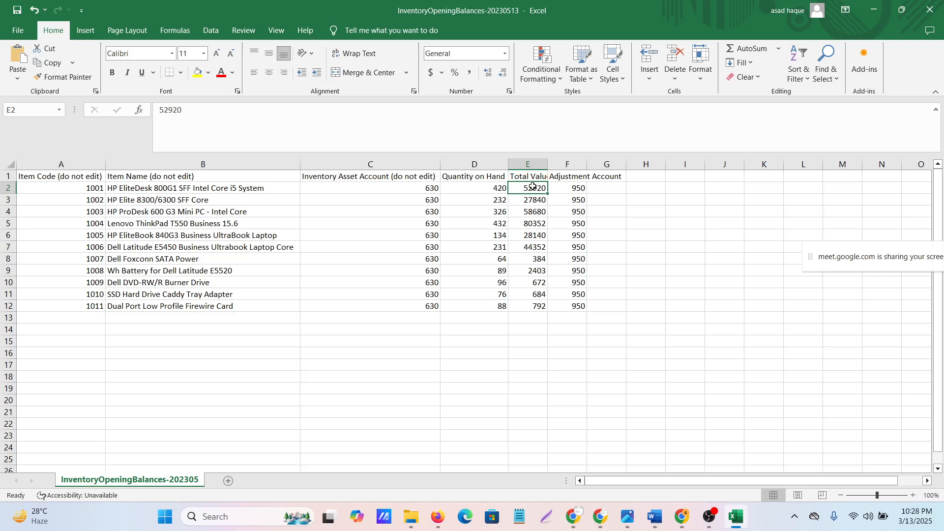
double_click(547, 163)
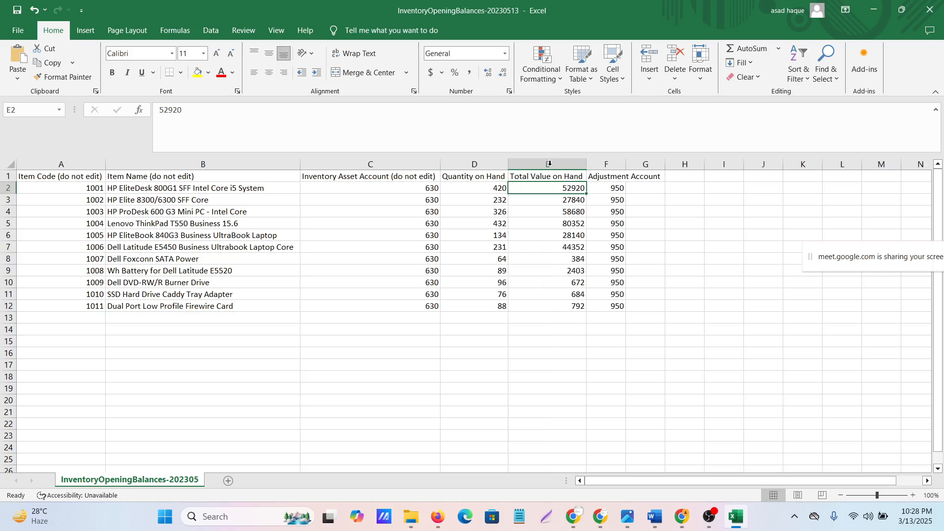
click(659, 211)
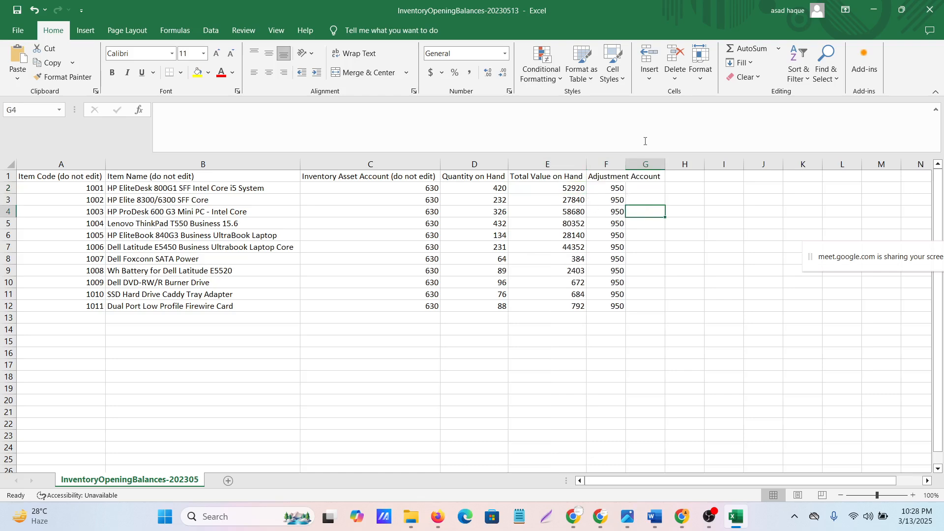
double_click(627, 163)
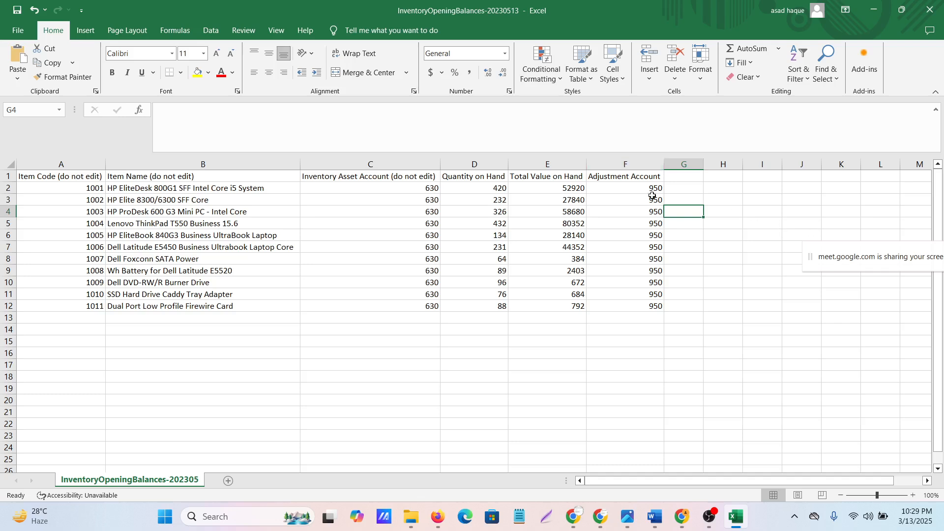
Select the first item's adjustment account code, switch to Xero's Chart of accounts and search for account 950
click(639, 189)
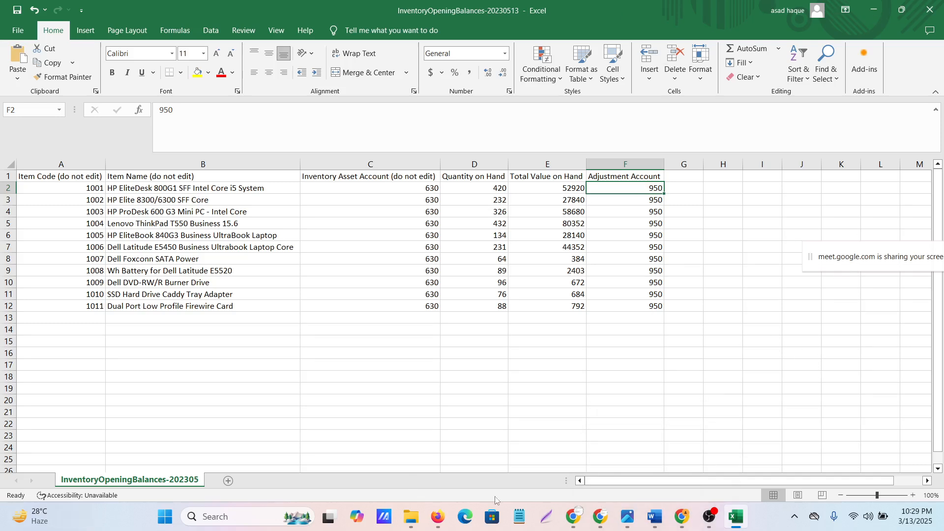
mouse_move(585, 519)
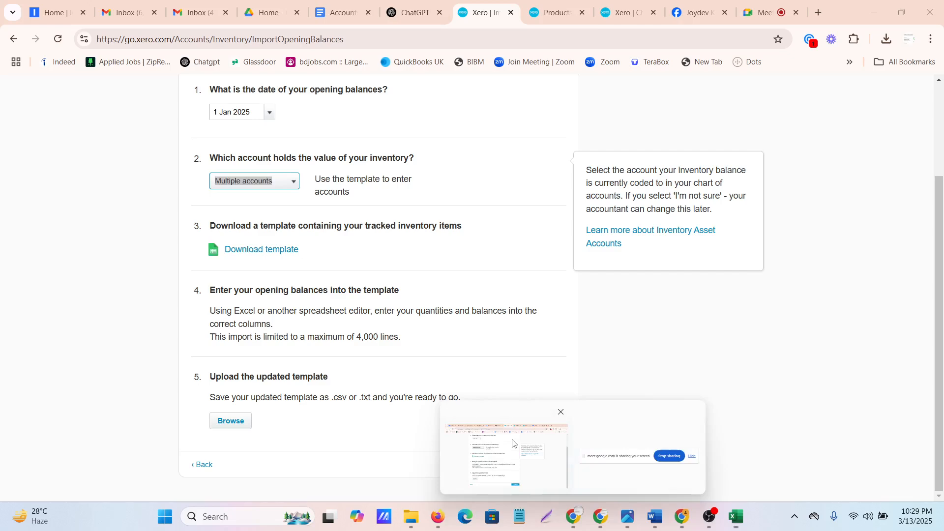
click(515, 445)
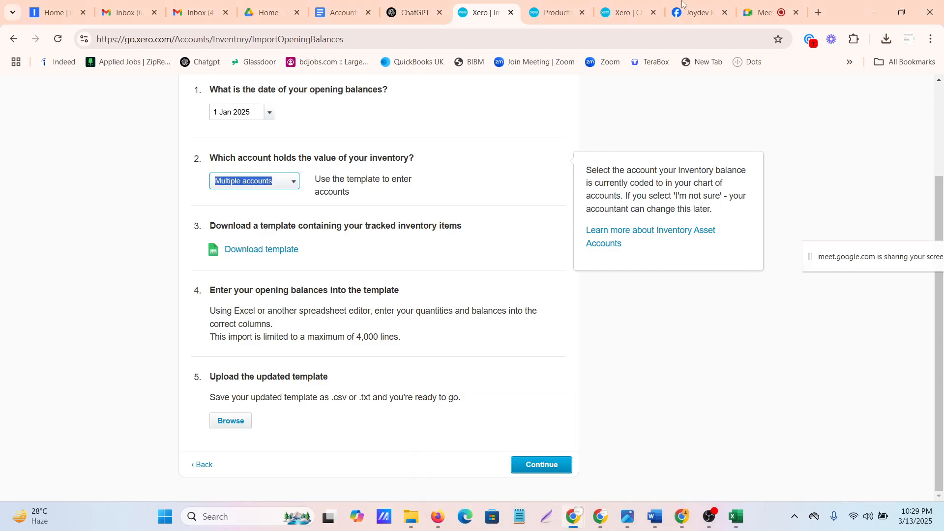
click(615, 16)
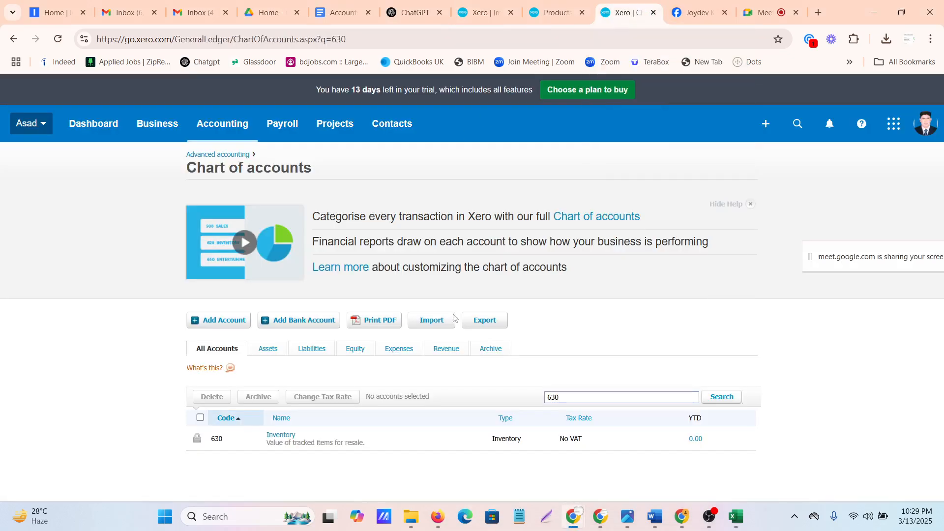
click(579, 396)
key(BackSpace)
key(BackSpace)
key(BackSpace)
text(950)
key(Return)
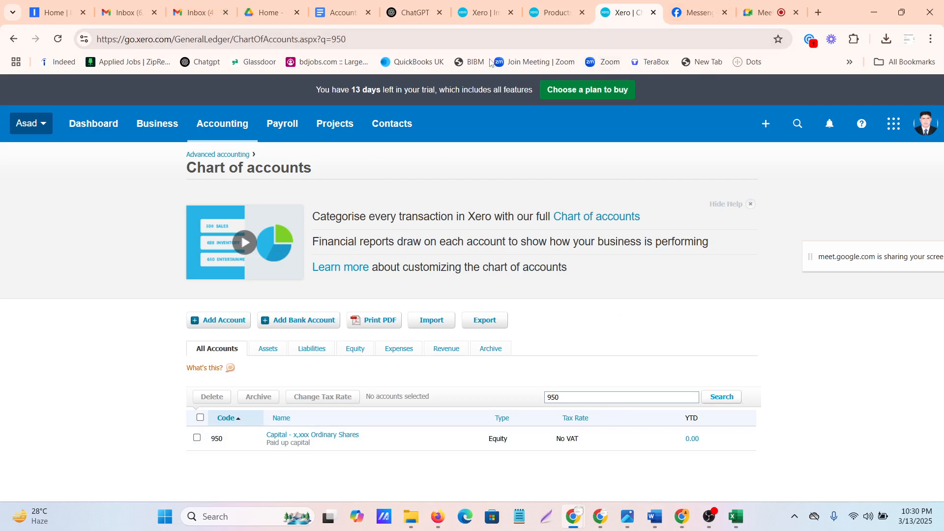
Check the participants in the Google Meet class and return to Xero's opening balances import page
click(473, 14)
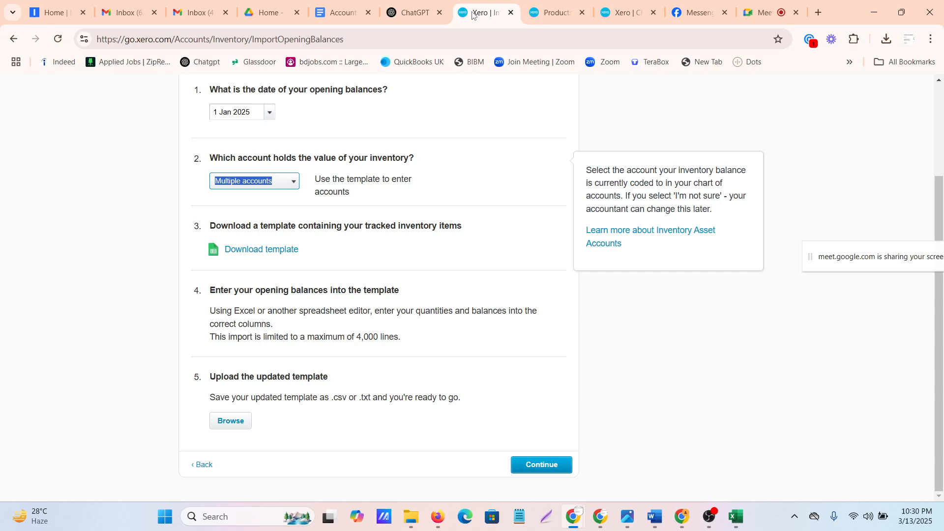
click(765, 13)
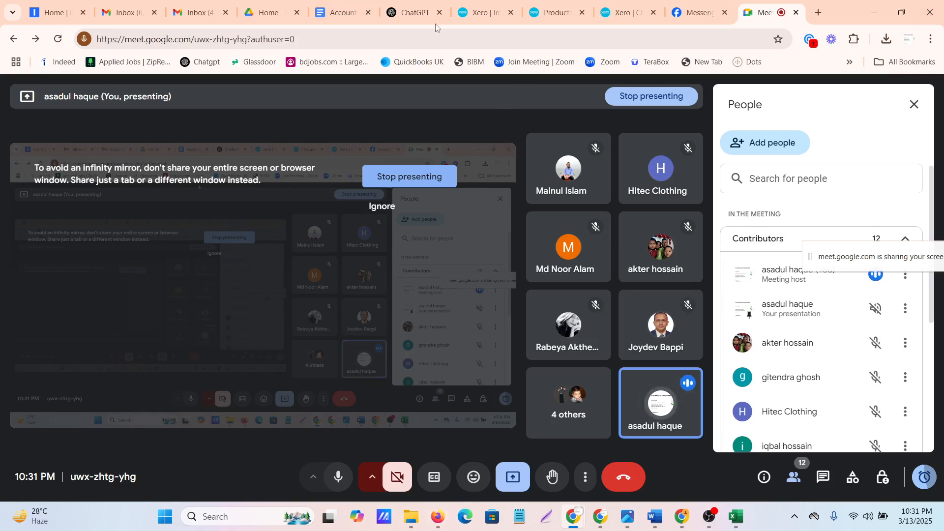
click(480, 14)
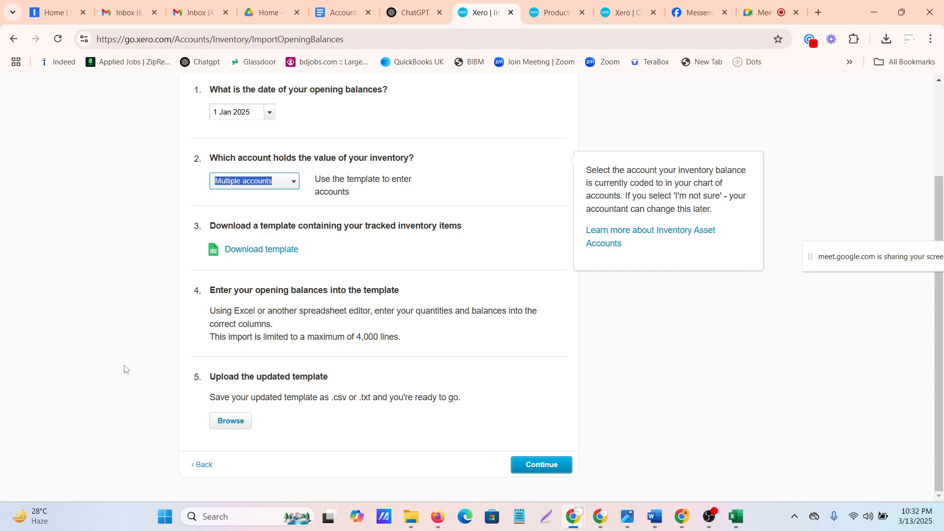
Try to import the opening balances by uploading InventoryOpeningBalances-20250313.csv from Downloads and continuing
click(232, 422)
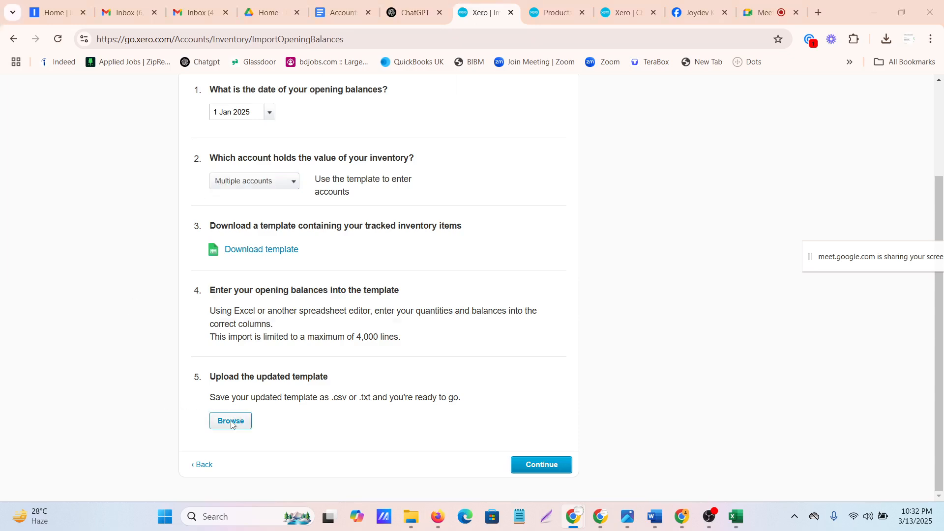
click(453, 9)
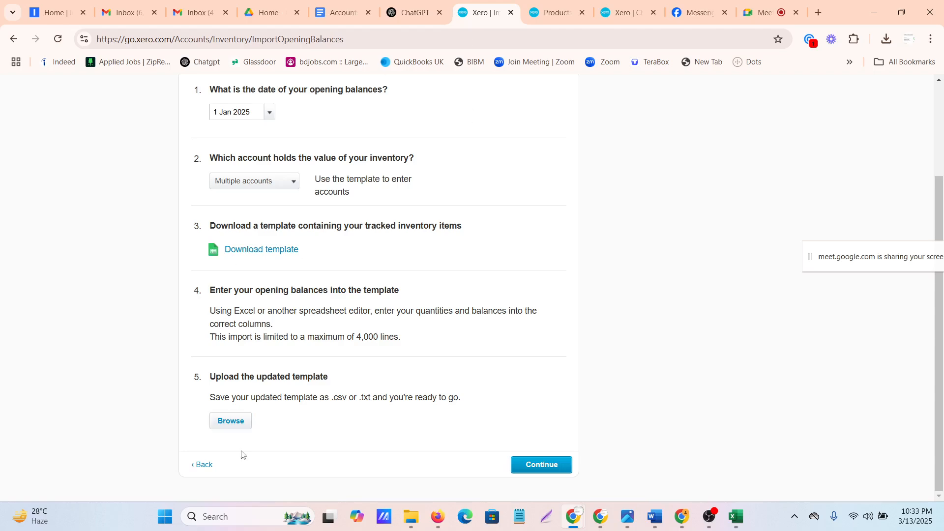
click(234, 423)
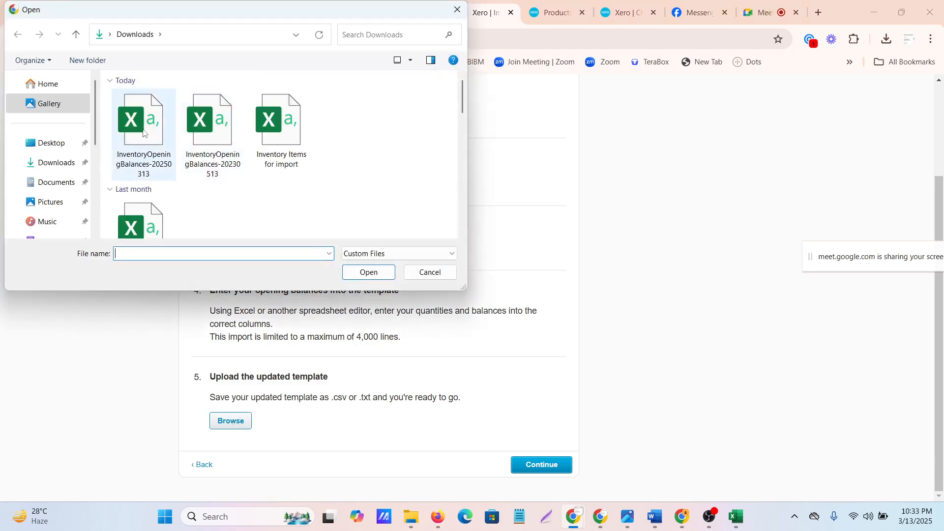
click(148, 142)
click(364, 272)
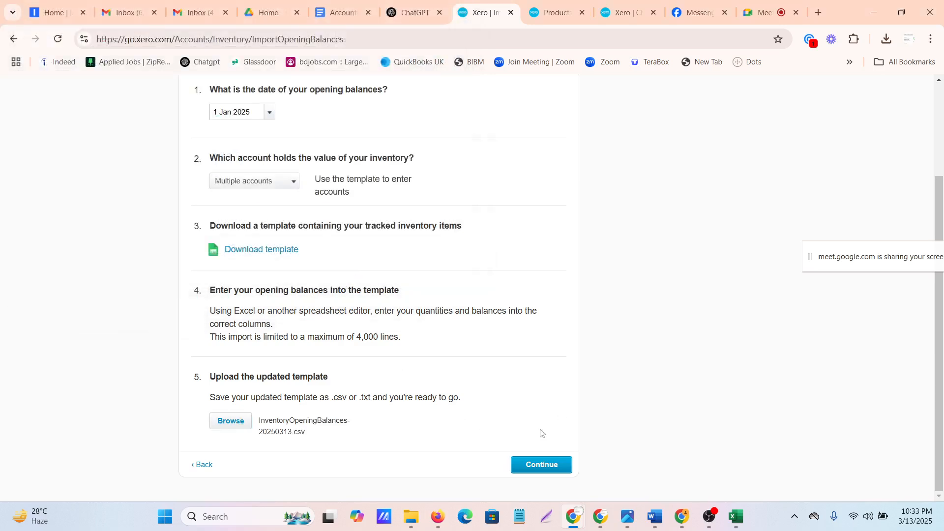
click(537, 470)
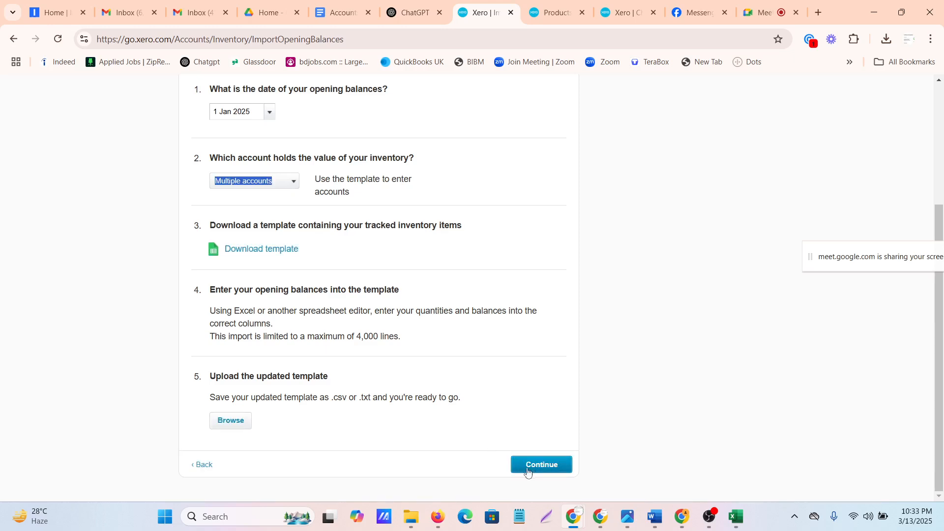
click(545, 469)
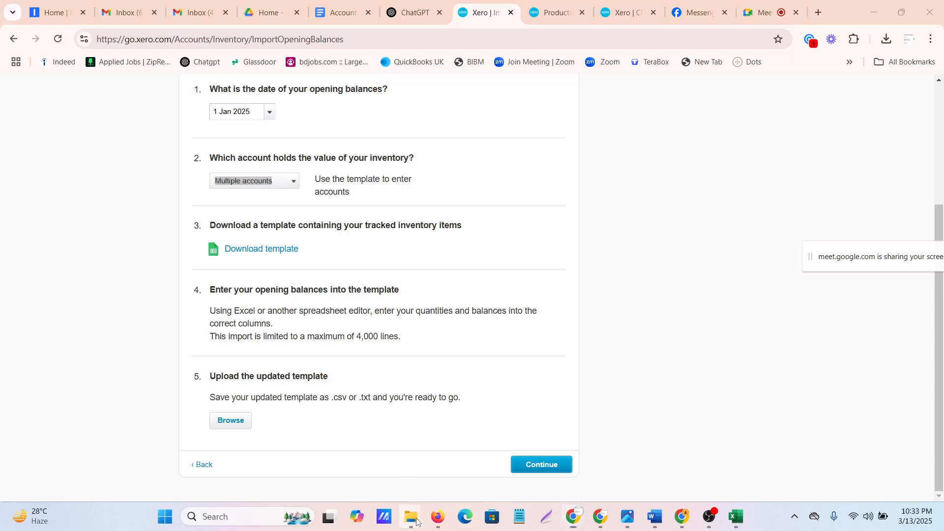
Close the InventoryOpeningBalances-20230513 workbook in Excel and return to the Downloads folder
mouse_move(412, 514)
click(527, 458)
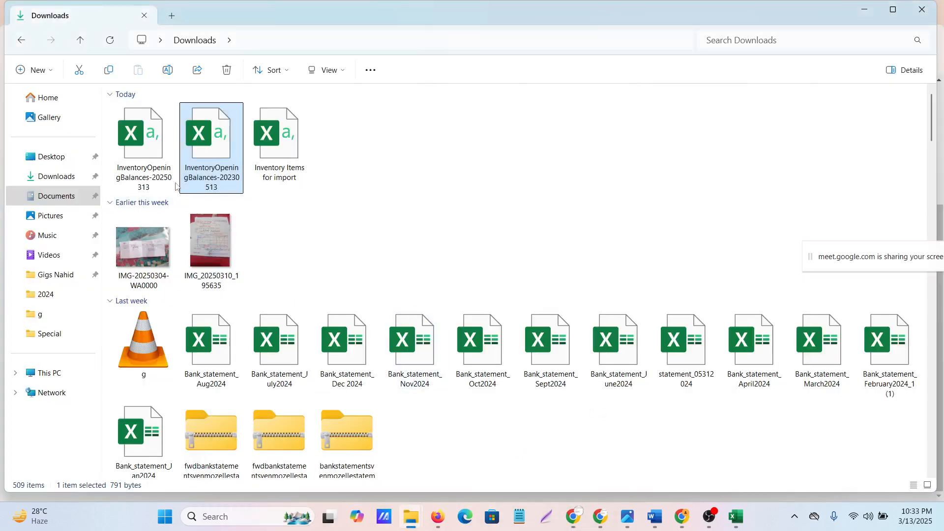
click(734, 522)
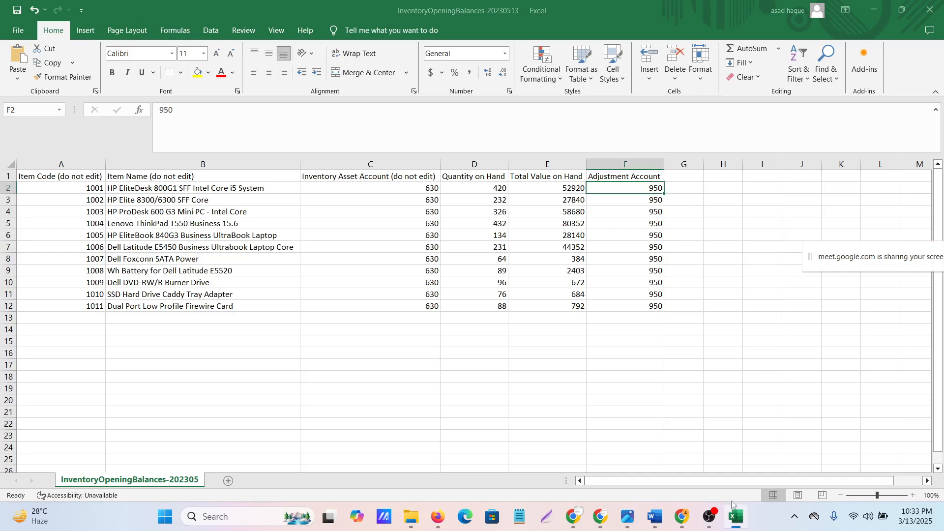
click(936, 10)
click(520, 344)
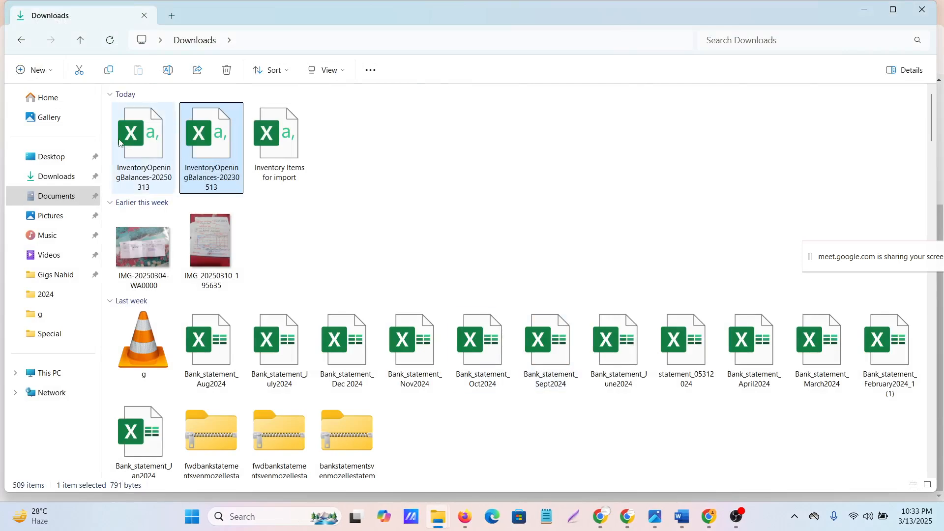
Delete the InventoryOpeningBalances-20250313 file from the Downloads folder
click(119, 142)
right_click(119, 142)
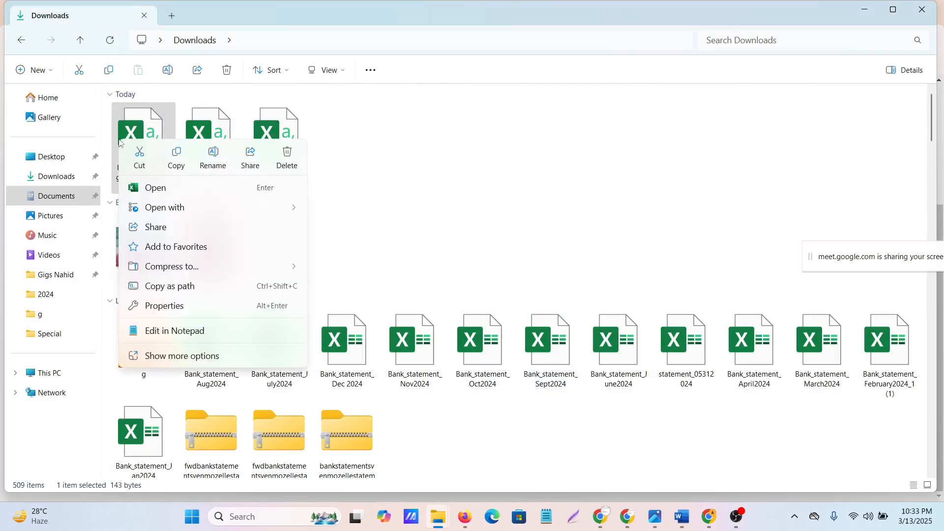
click(285, 160)
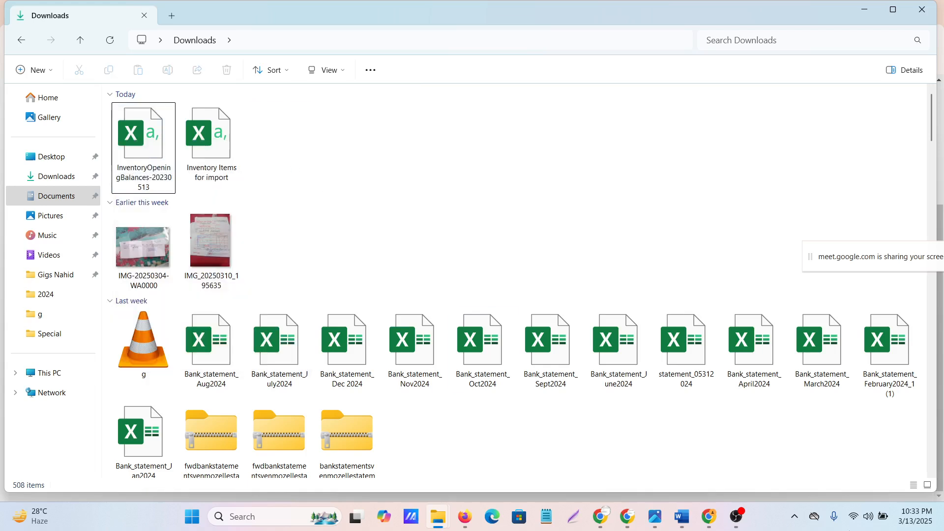
Switch to Xero's opening balances import page, upload InventoryOpeningBalances-20230513.csv from Downloads and continue to the import summary
click(609, 518)
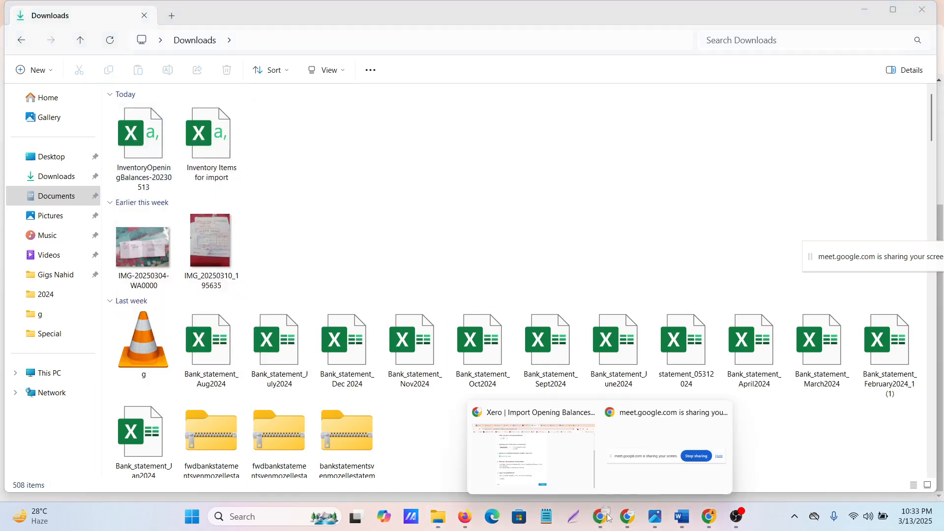
click(547, 455)
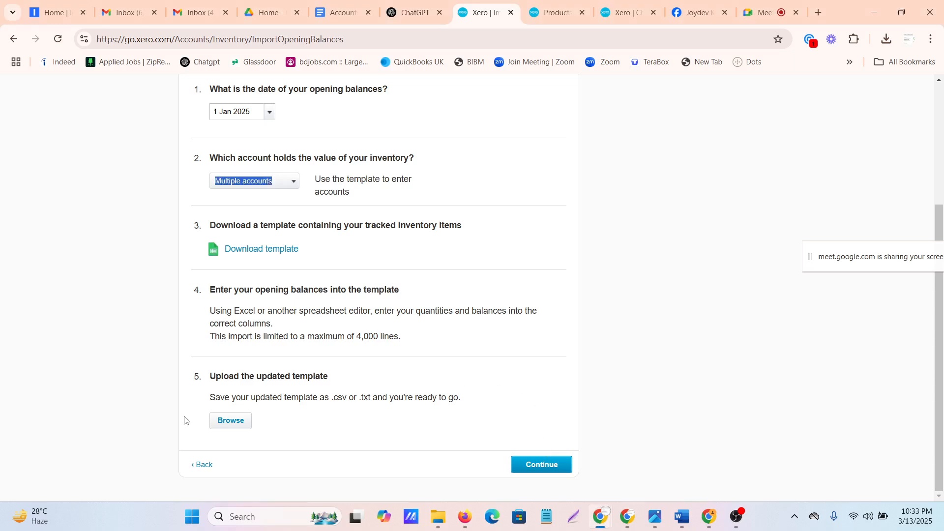
click(229, 420)
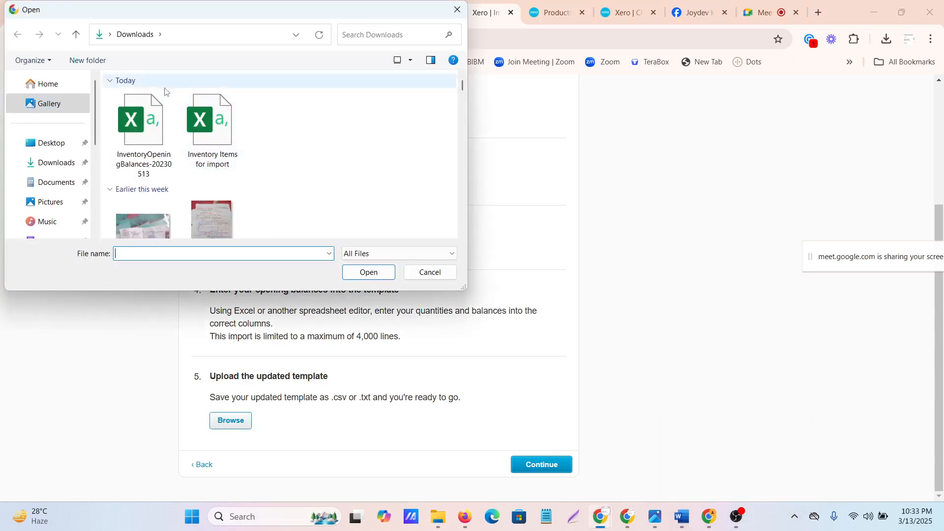
click(142, 128)
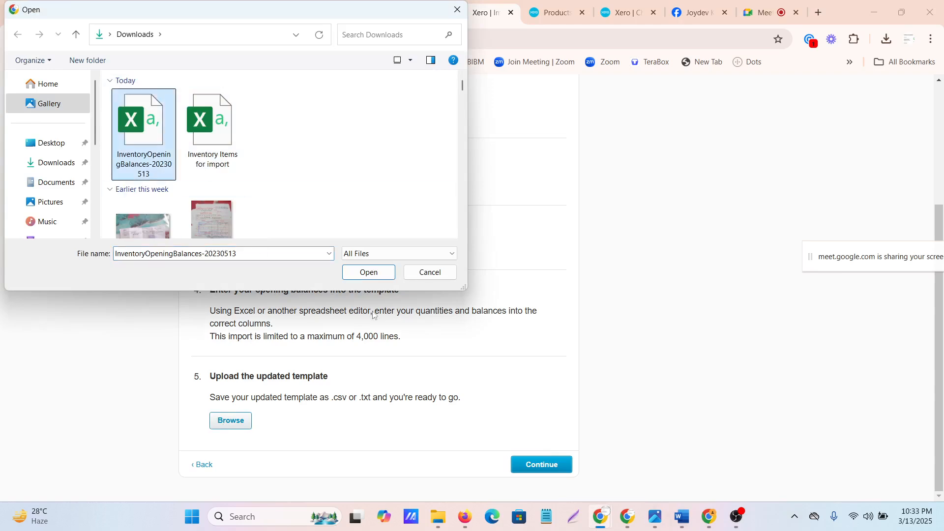
click(374, 274)
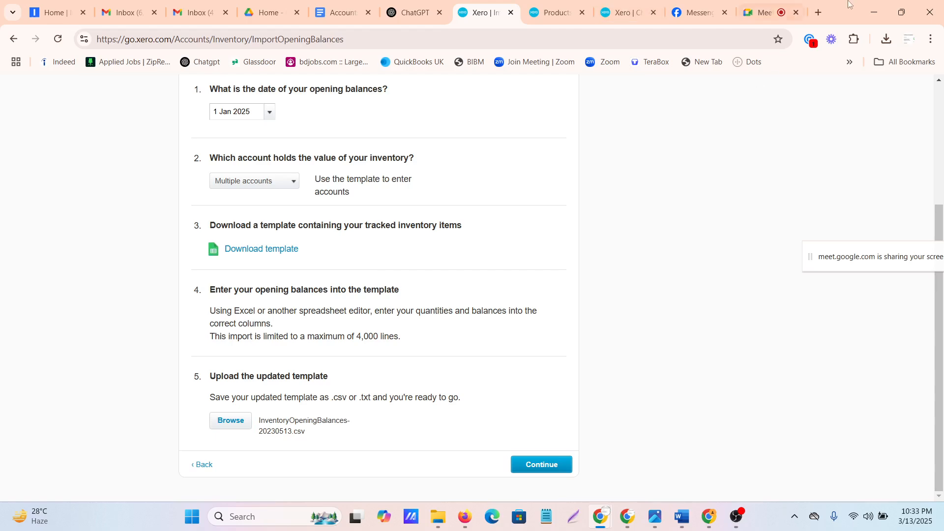
click(527, 464)
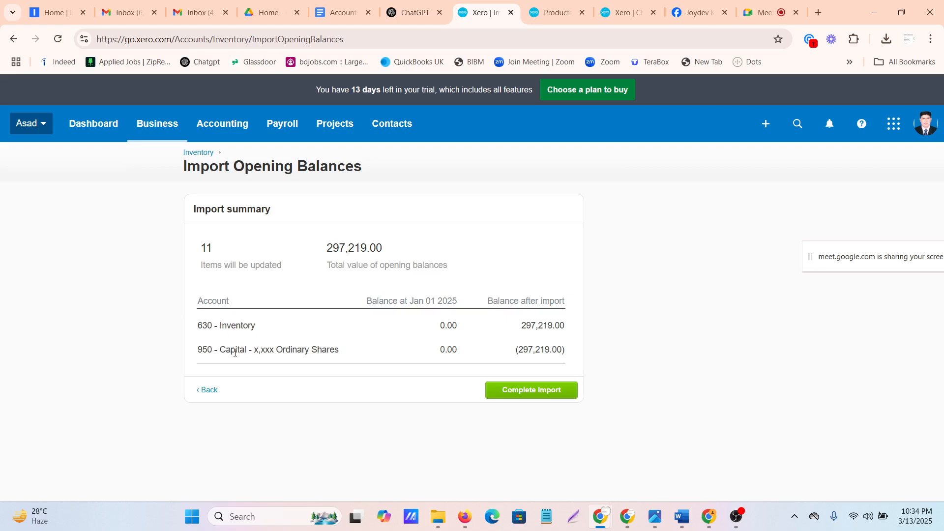
Complete the opening balances import and review the item quantities in the products and services list
click(530, 390)
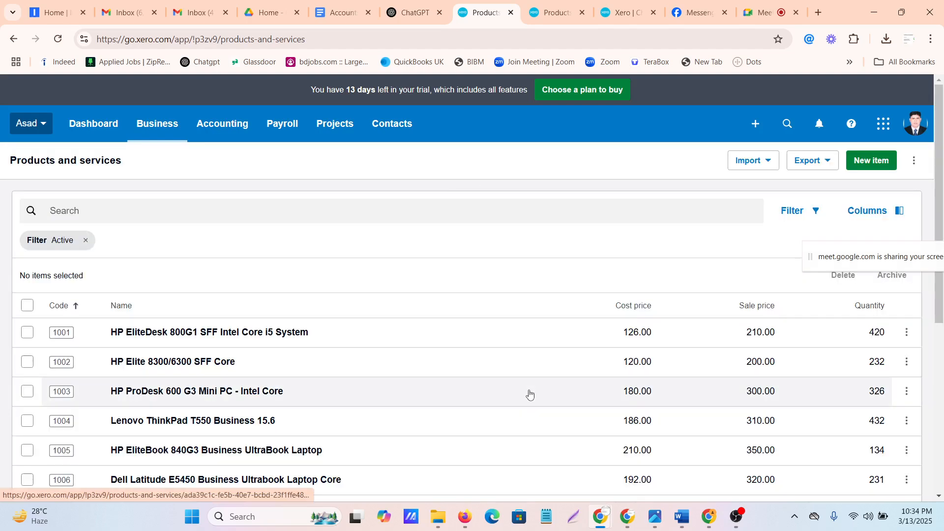
scroll(878, 385, down, 5)
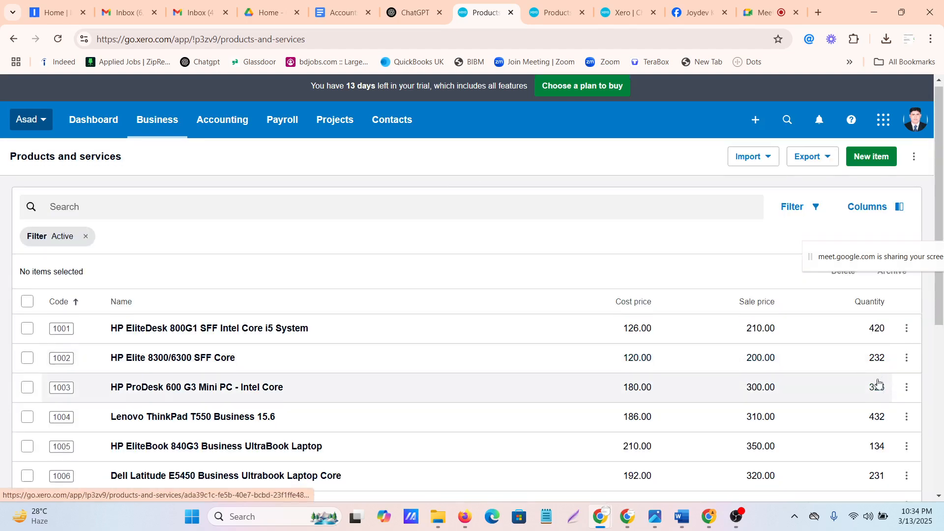
scroll(878, 385, down, 2)
scroll(879, 384, up, 6)
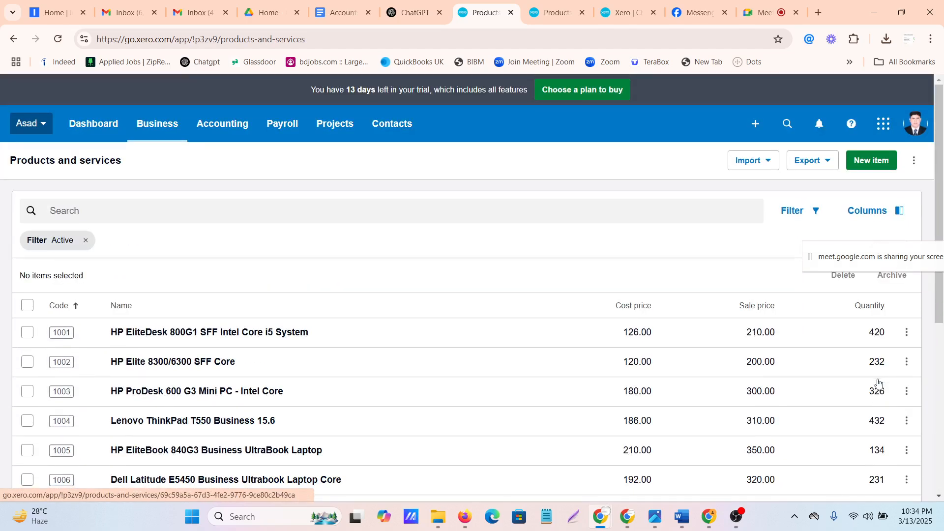
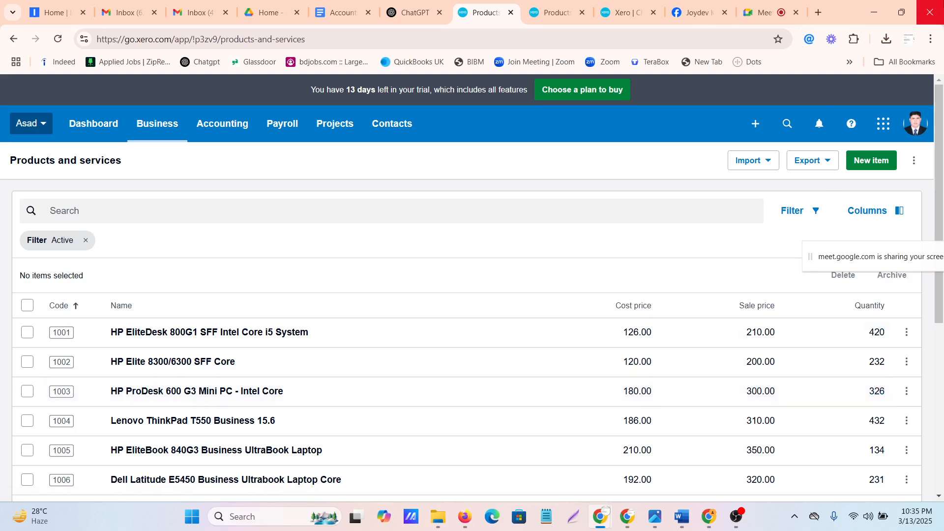
Look in on the Google Meet call, return to Xero and open the Customers list in a new browser tab
click(760, 17)
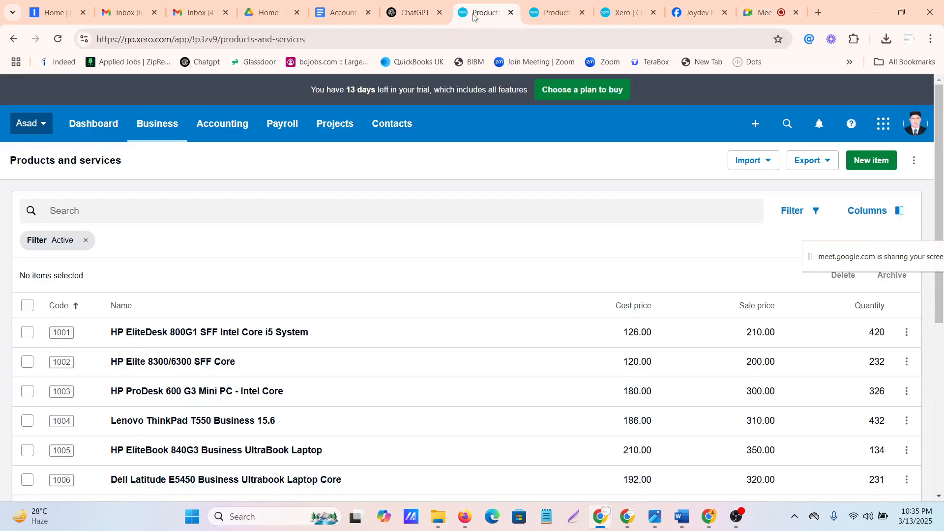
click(482, 13)
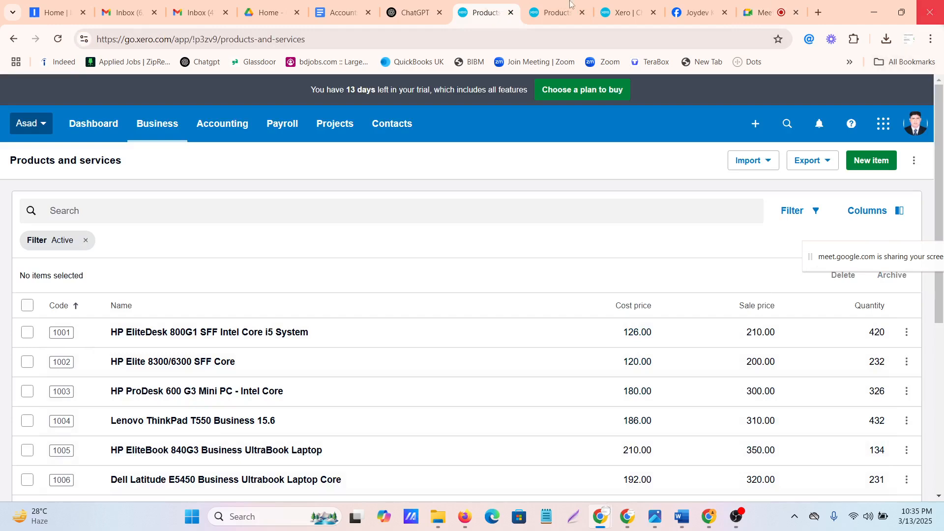
click(393, 127)
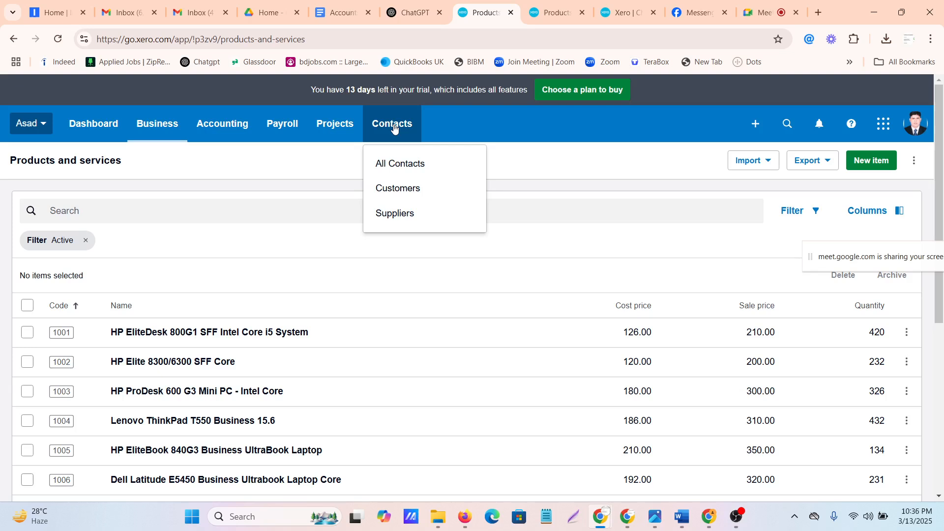
right_click(403, 190)
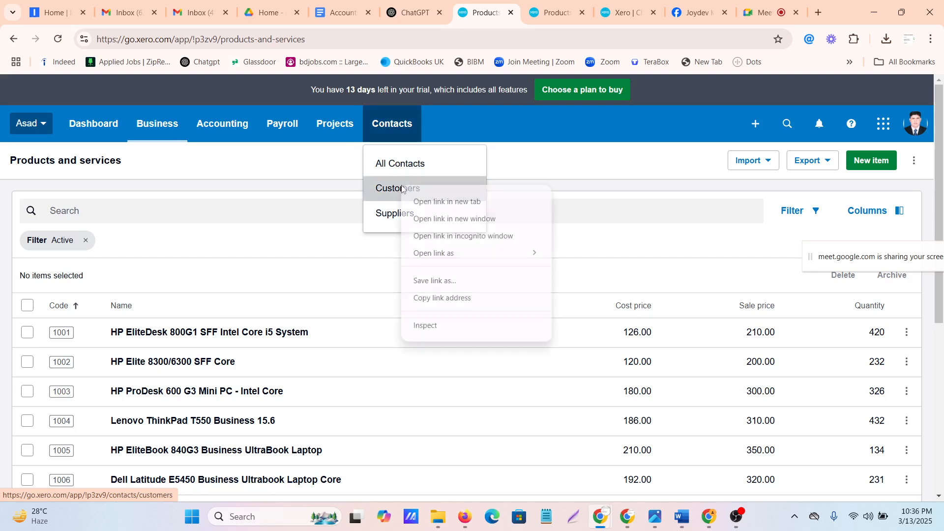
click(448, 202)
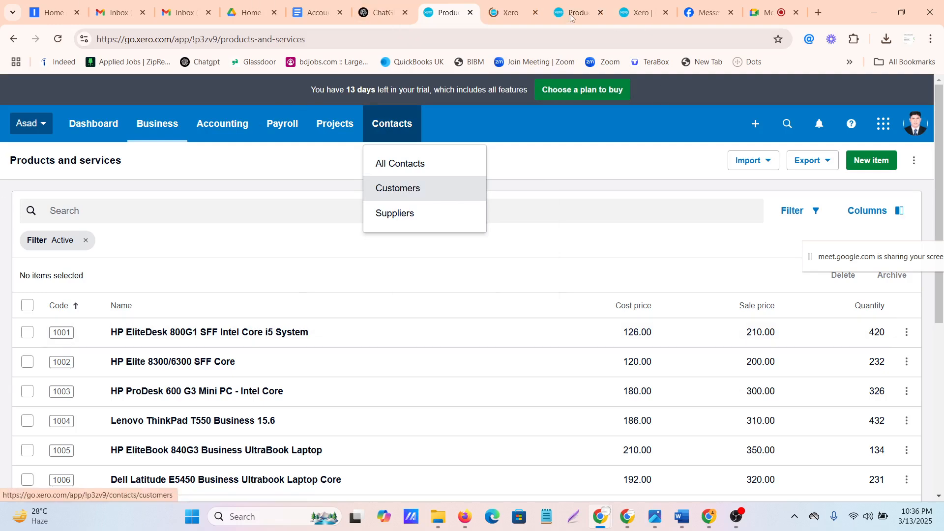
click(503, 16)
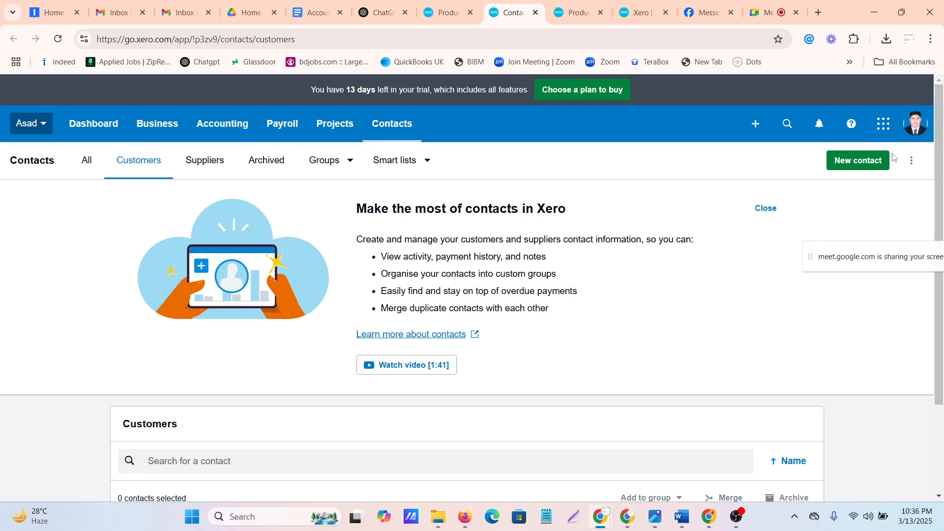
Open a blank new contact form, review its contact detail and address fields, and cancel it
click(858, 165)
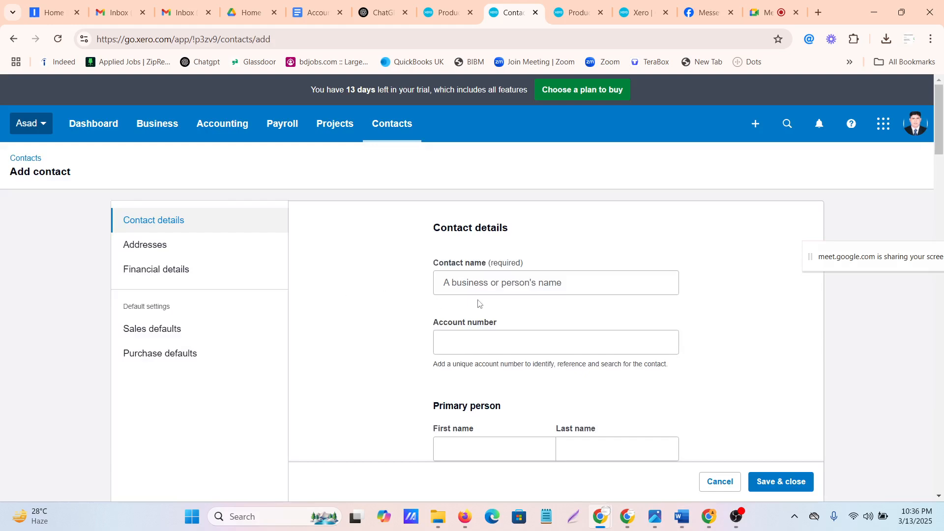
scroll(478, 302, down, 5)
scroll(478, 303, down, 5)
scroll(479, 303, down, 5)
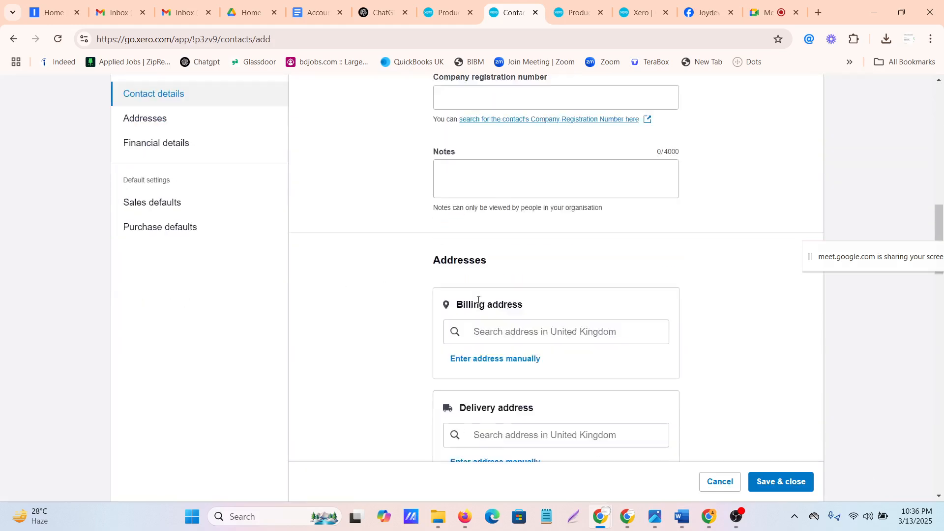
scroll(476, 301, up, 15)
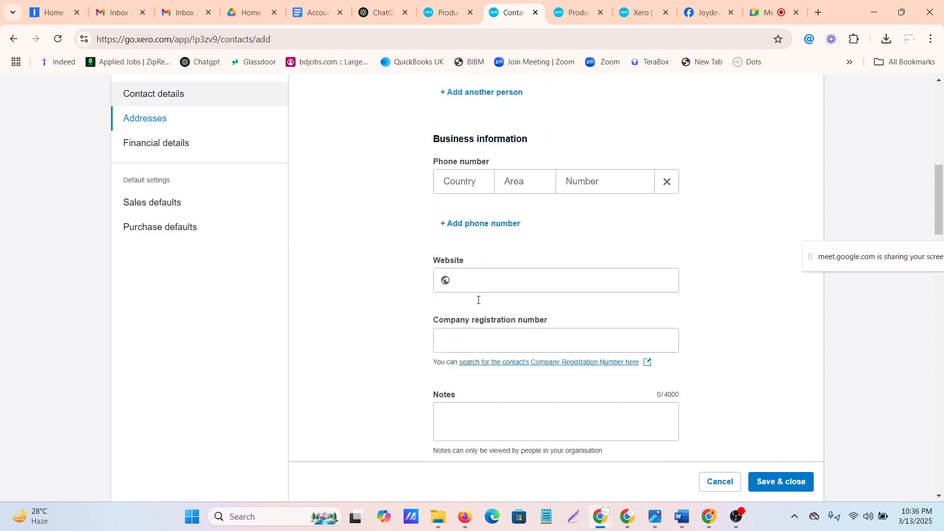
click(722, 481)
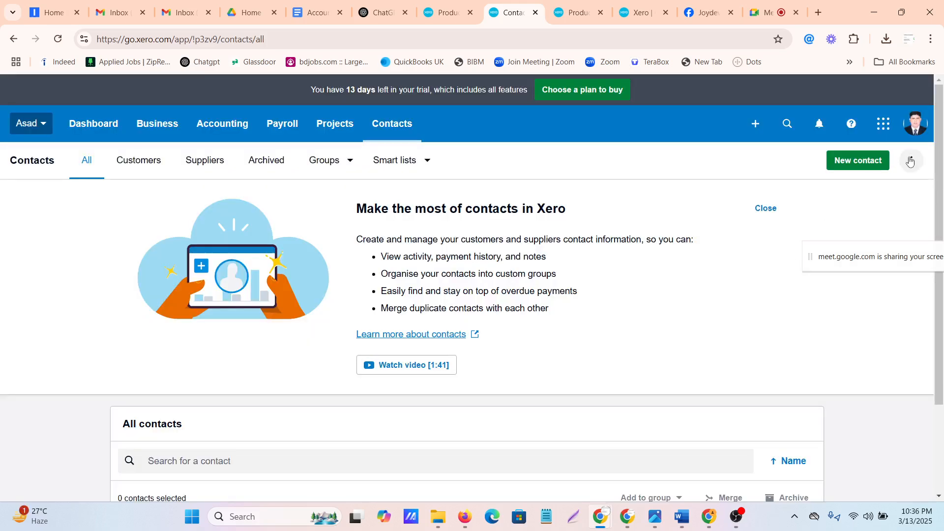
click(912, 160)
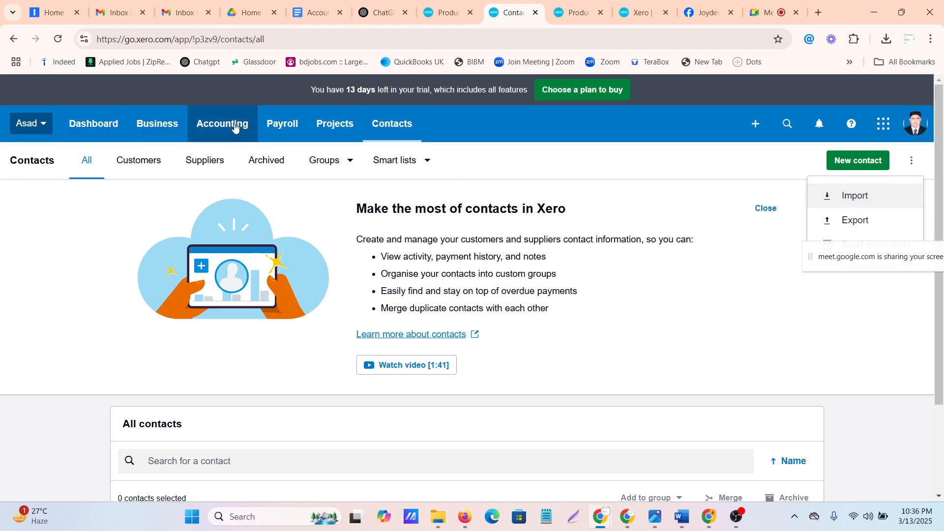
click(721, 325)
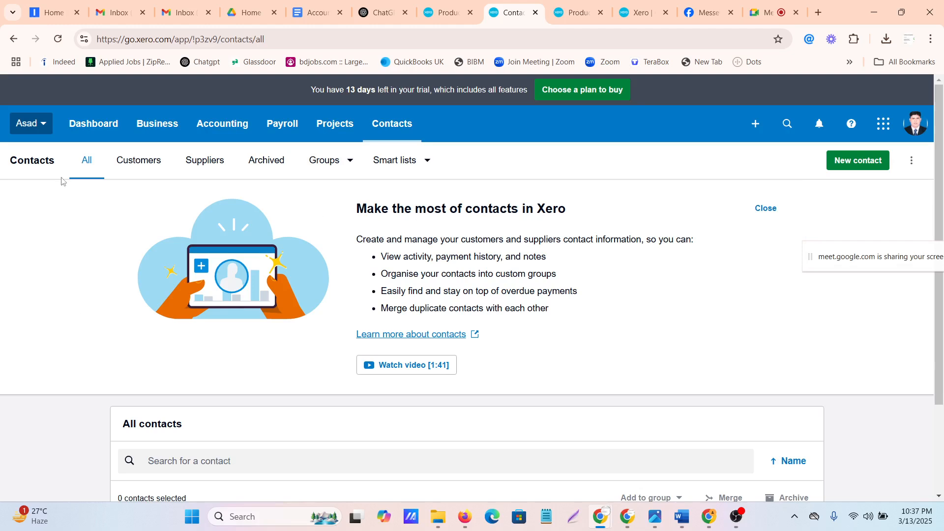
click(208, 130)
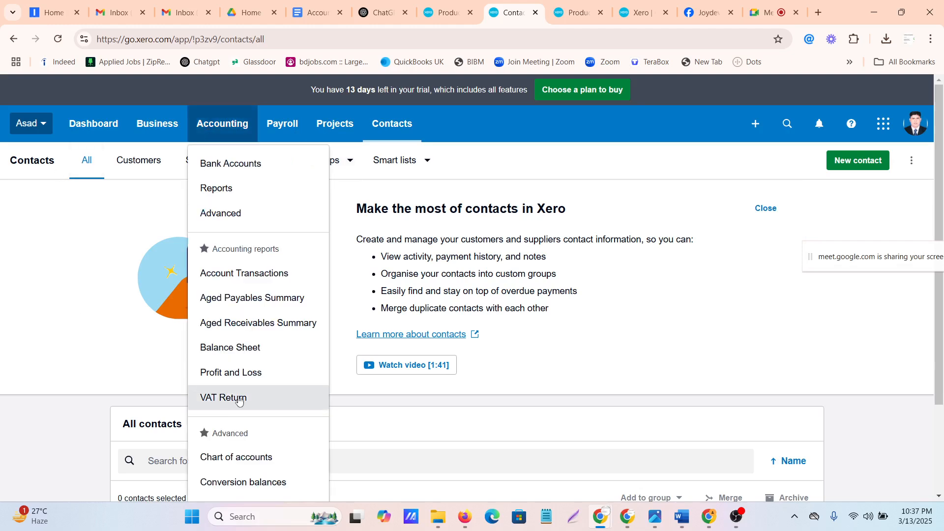
scroll(225, 358, down, 2)
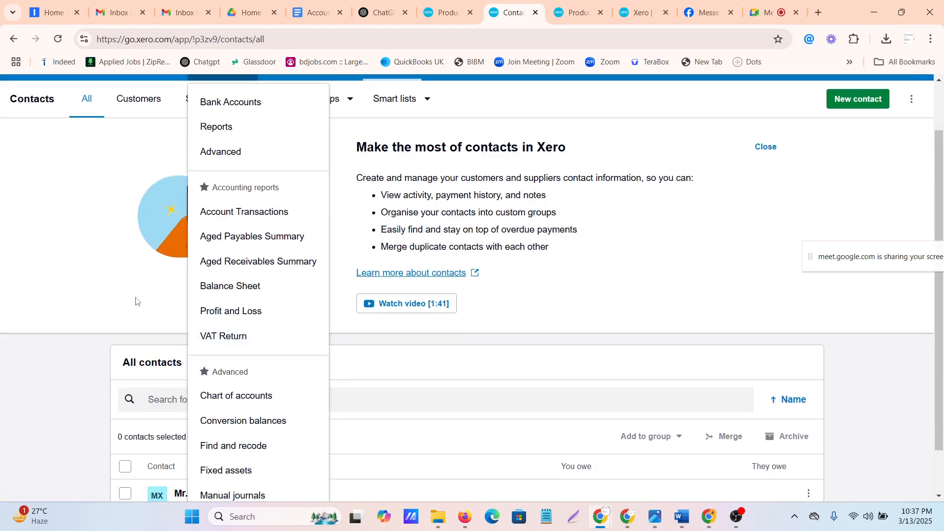
scroll(194, 310, up, 2)
click(160, 127)
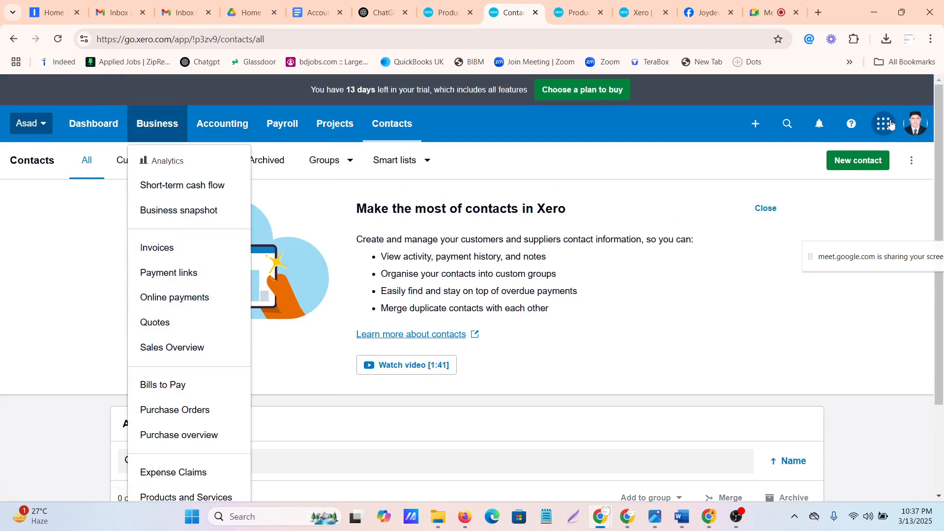
Create a new quote and assign the existing customer as its contact
click(756, 124)
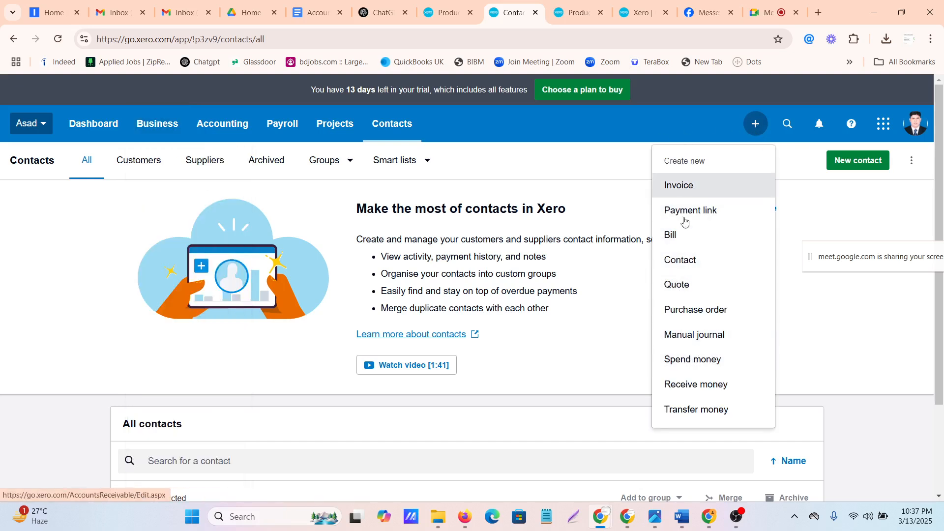
click(679, 294)
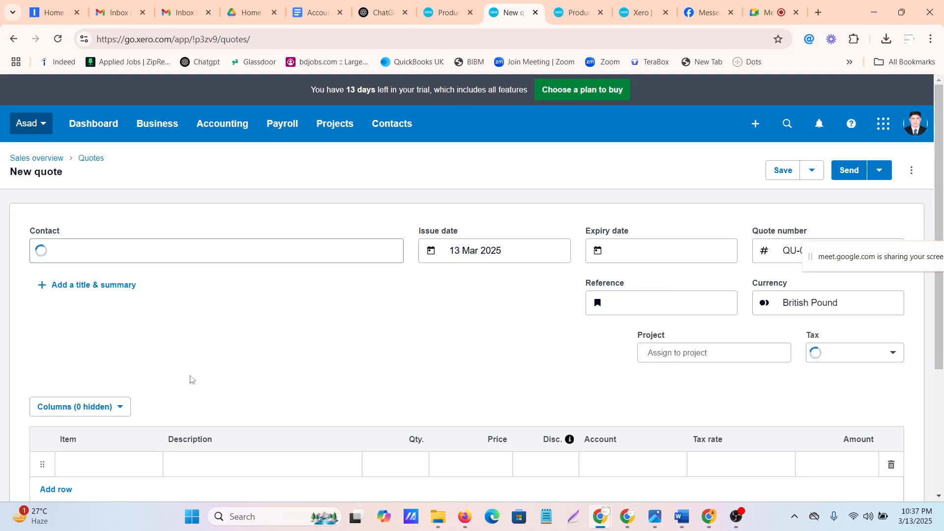
scroll(193, 363, down, 4)
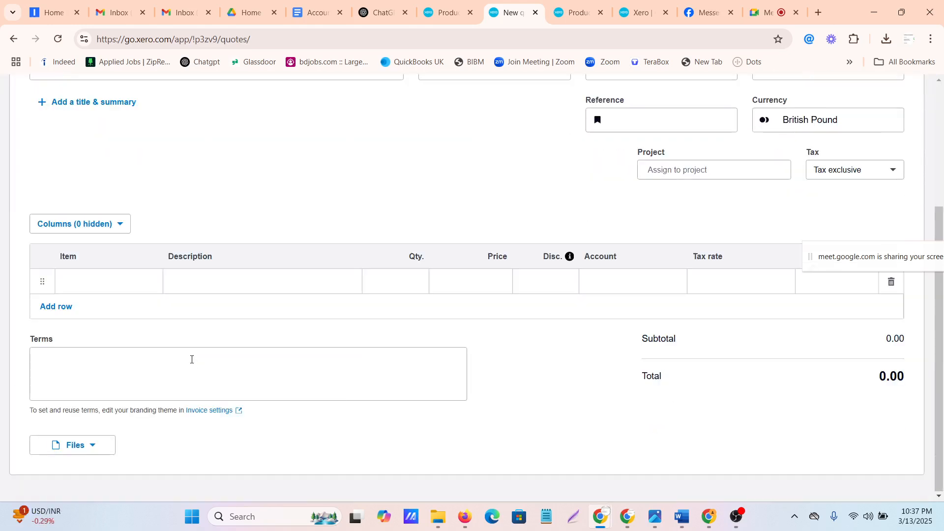
scroll(193, 364, up, 4)
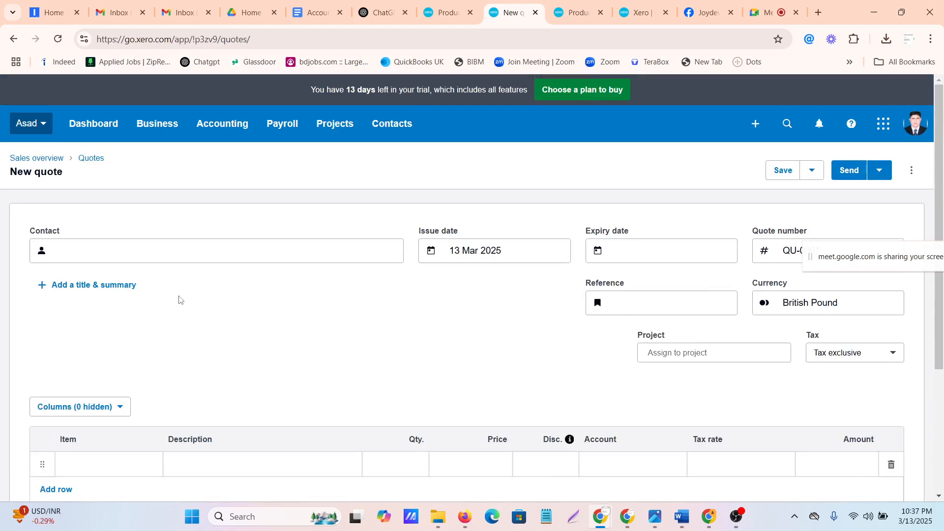
click(95, 246)
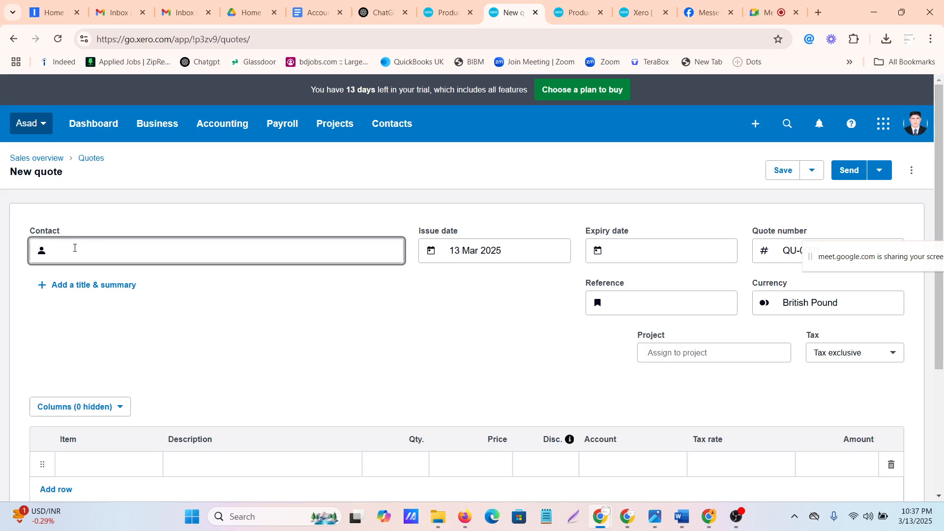
text(r)
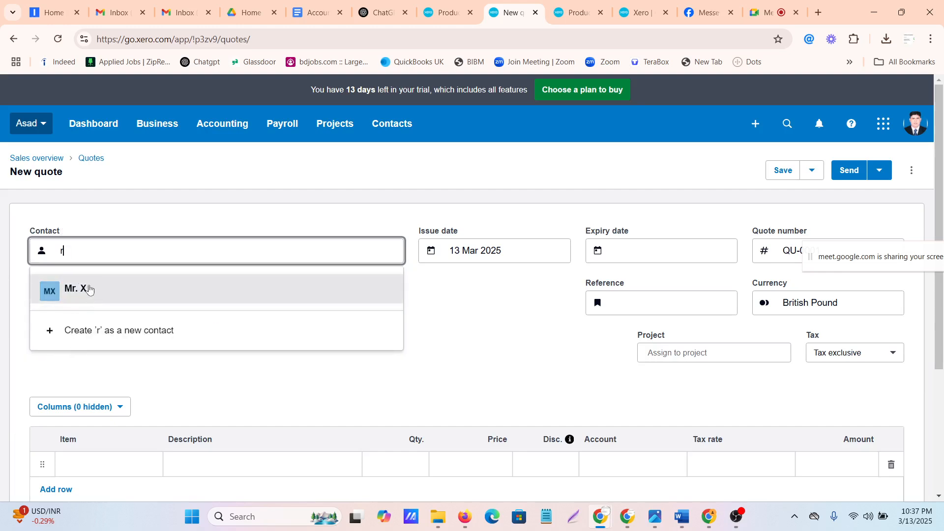
click(84, 287)
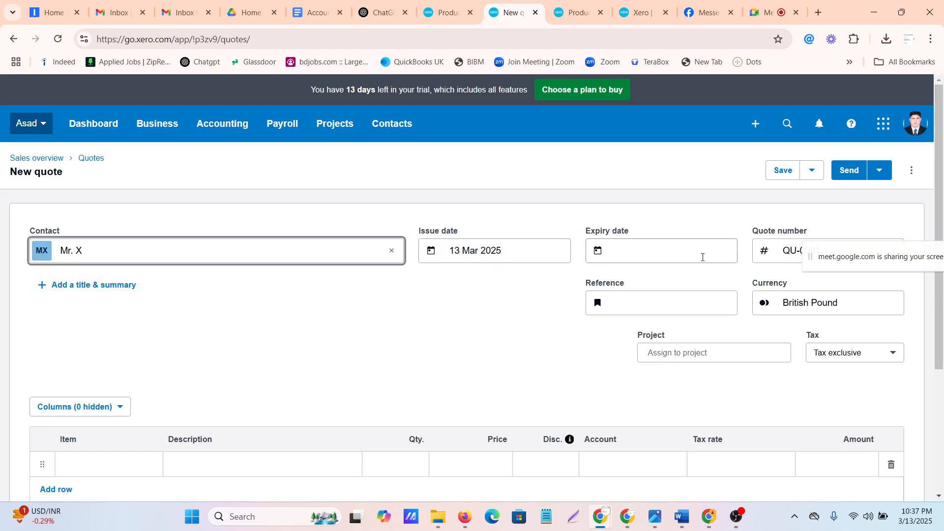
Move the screen-sharing notice off the quote number and examine the quote's reference, currency and project fields
click(865, 264)
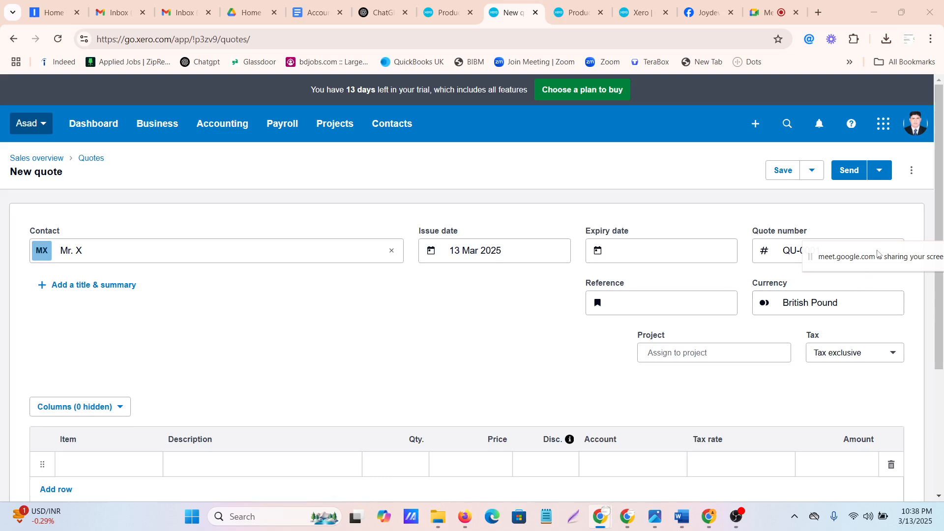
drag(873, 259, 887, 126)
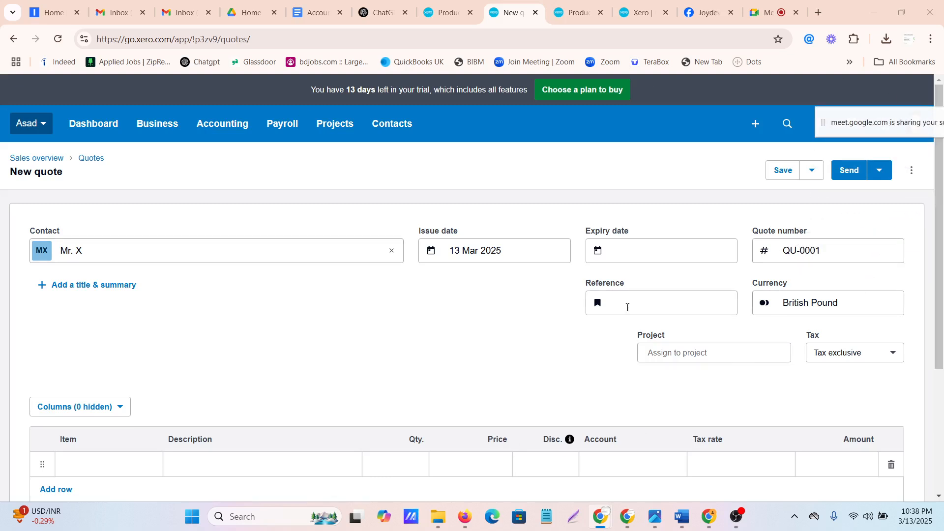
click(633, 298)
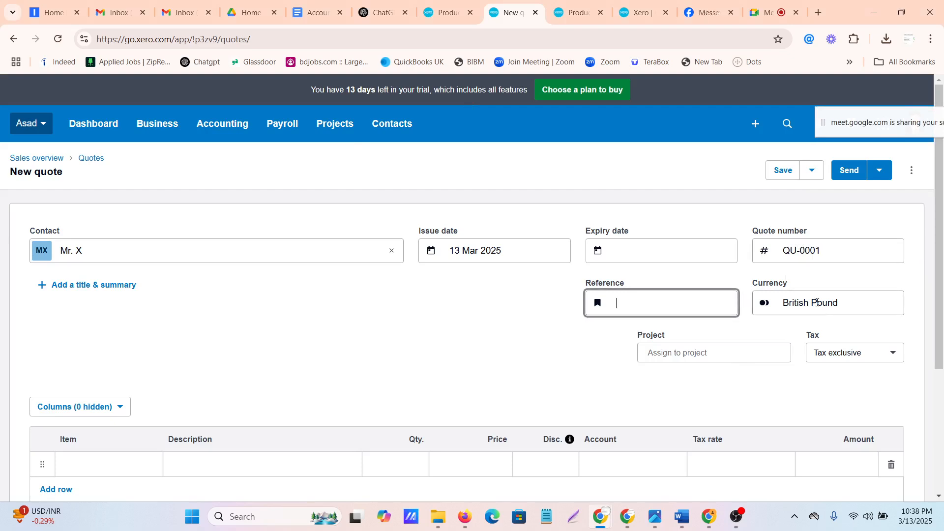
click(796, 299)
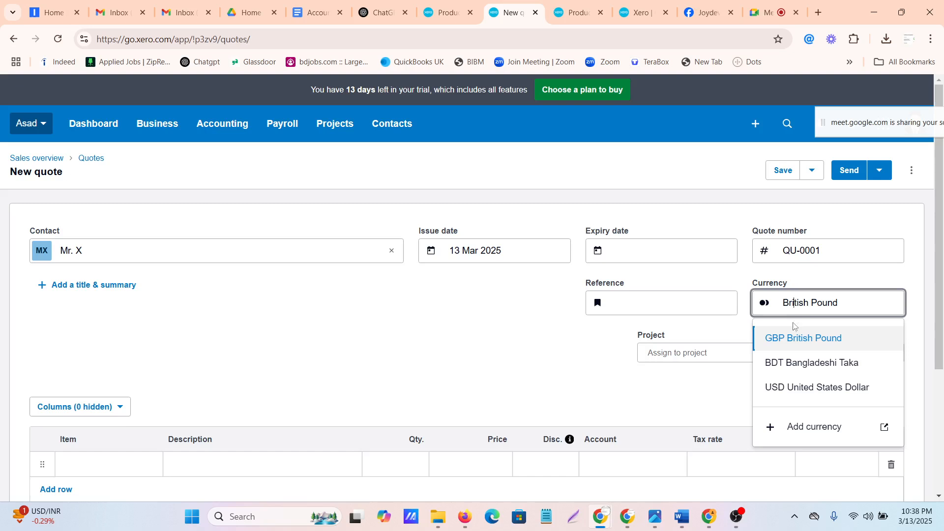
scroll(788, 388, down, 1)
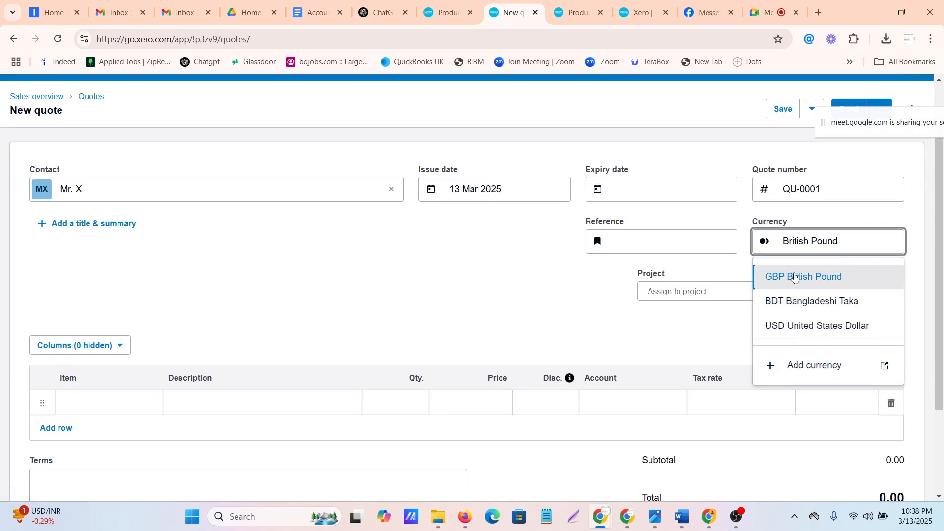
click(484, 339)
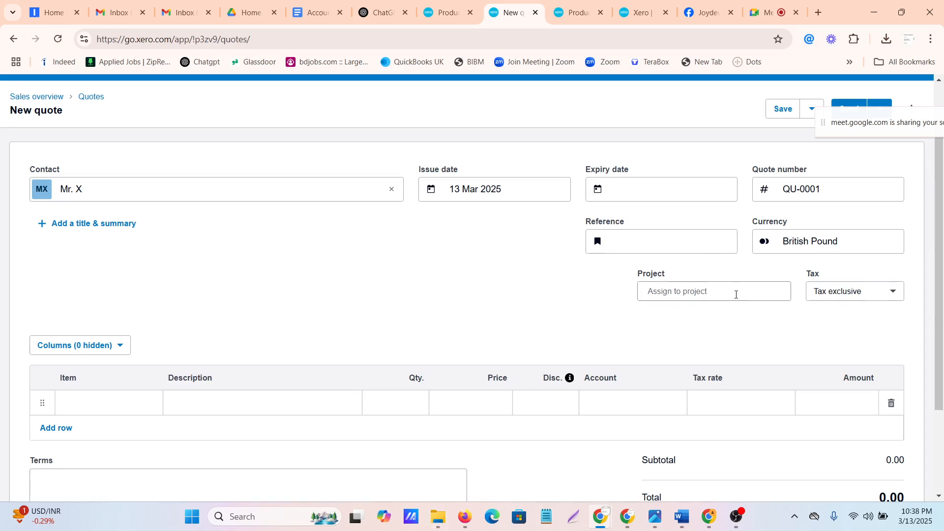
click(735, 294)
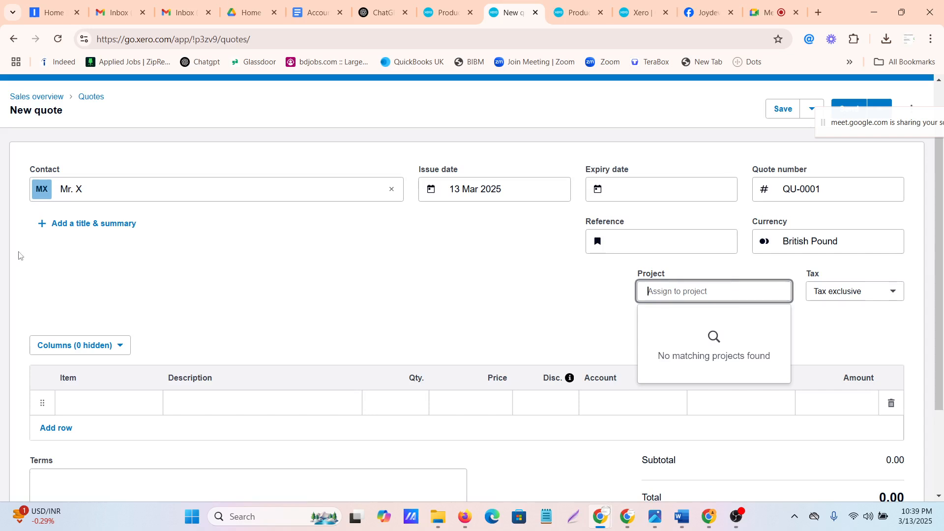
Add items 1001 HP EliteDesk 800G1 SFF and 1002 HP Elite 8300/6300 SFF Core to the quote and check each one's stock on hand
scroll(211, 348, down, 2)
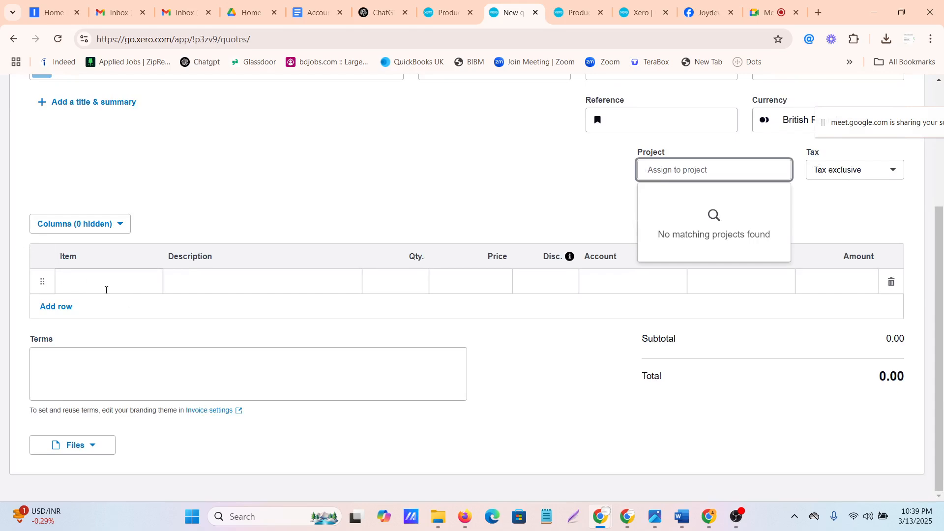
click(112, 283)
click(120, 404)
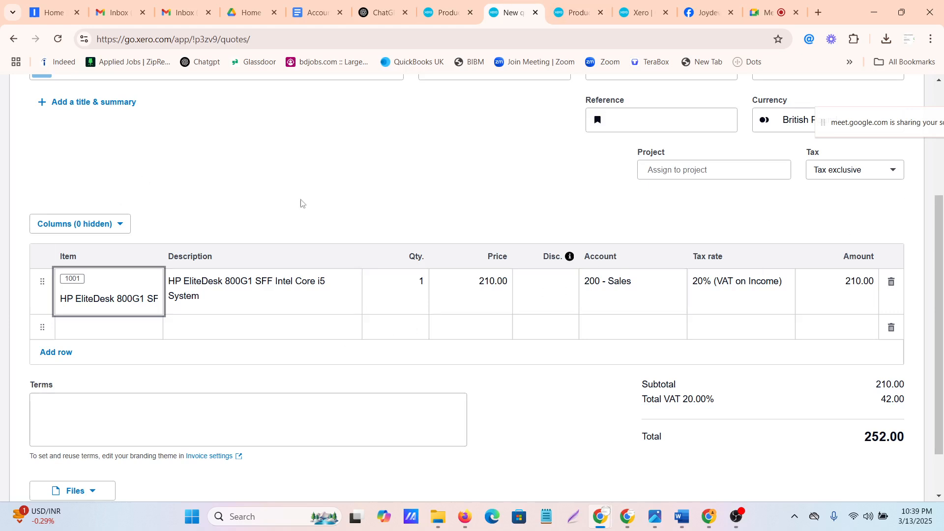
click(123, 330)
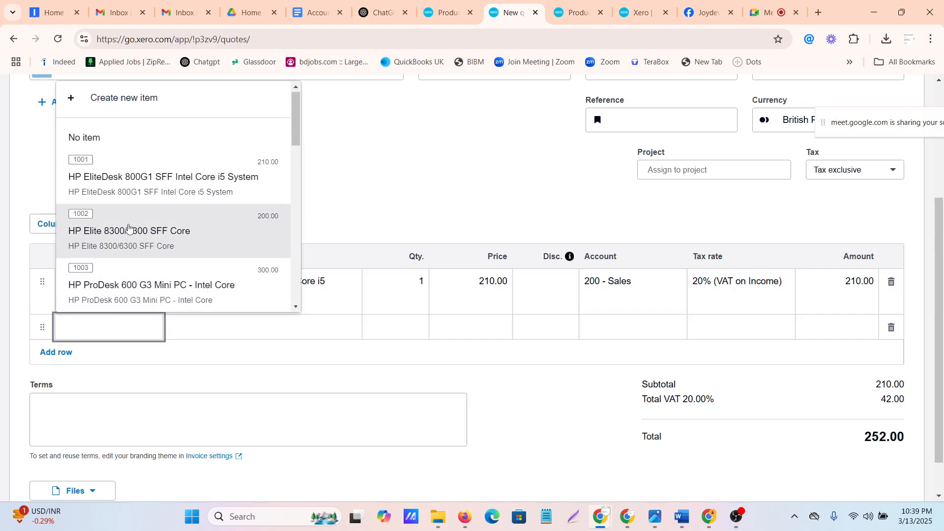
click(133, 223)
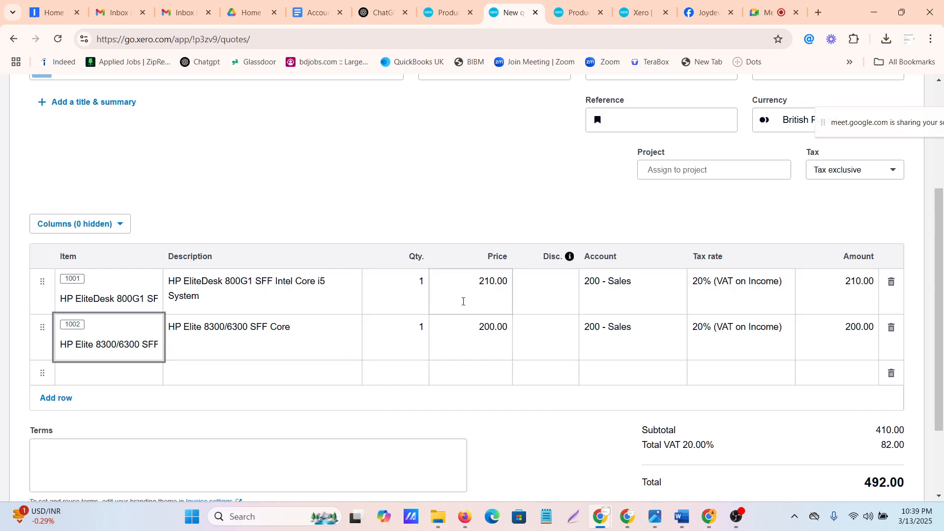
click(421, 282)
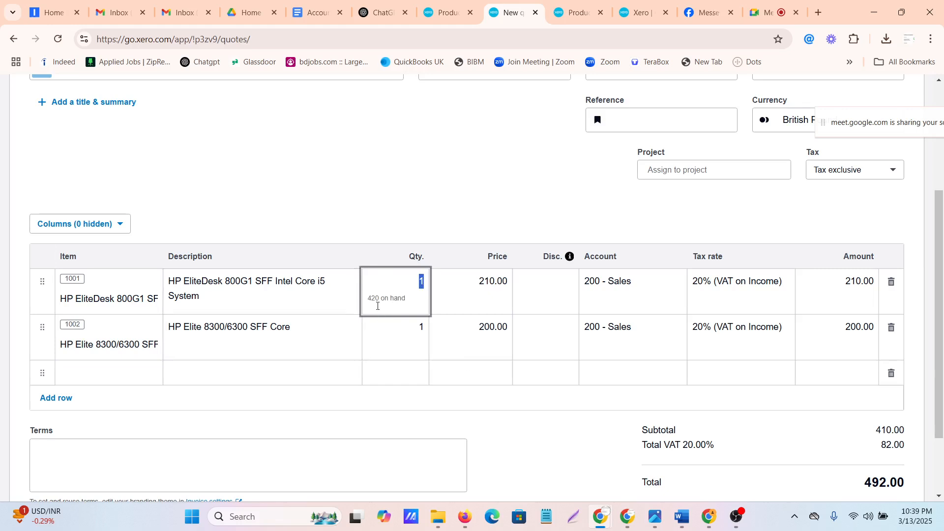
click(394, 334)
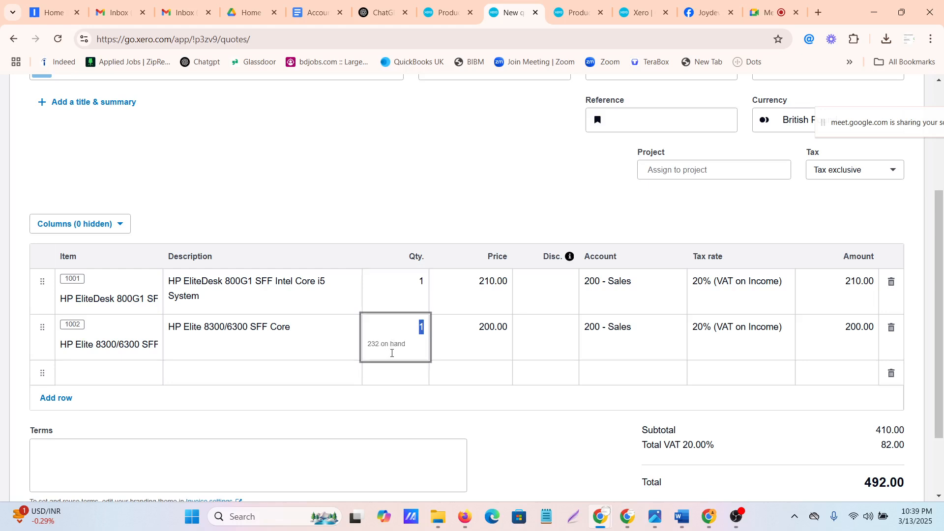
Set the quote quantities to 10 for item 1001 and 20 for item 1002
click(415, 285)
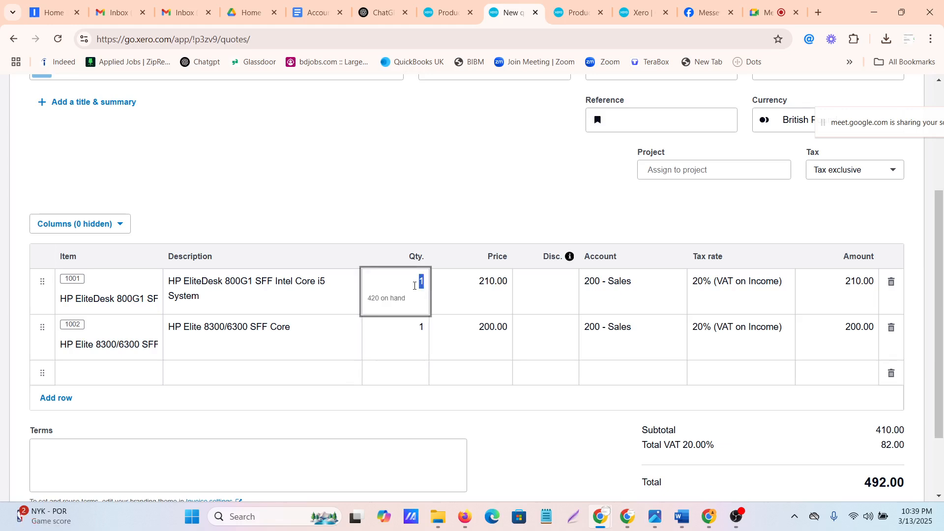
text(10)
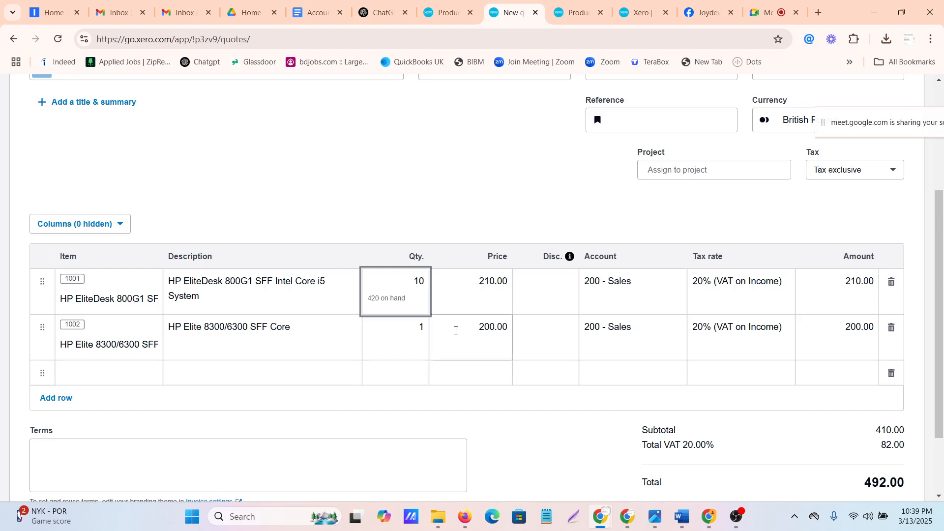
click(413, 339)
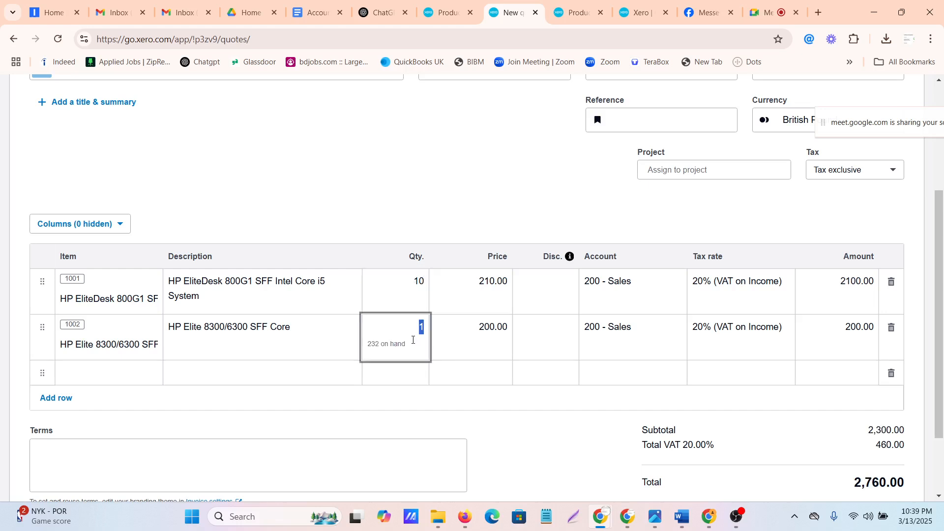
text(20)
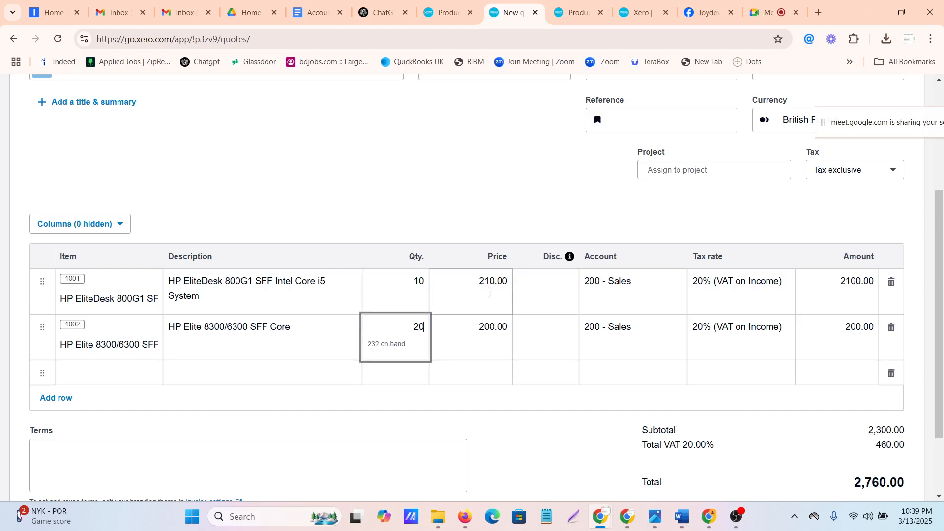
Examine the price and discount fields of both quote lines
click(492, 293)
click(501, 339)
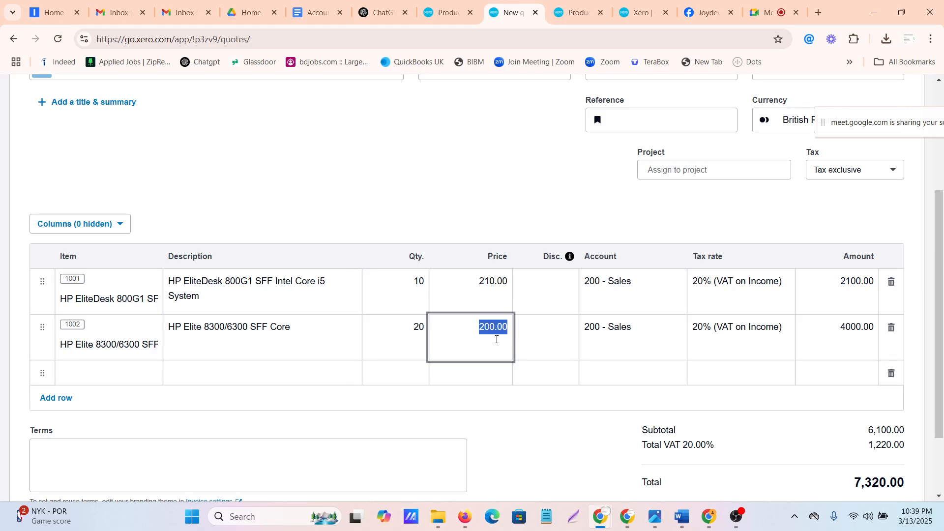
click(553, 305)
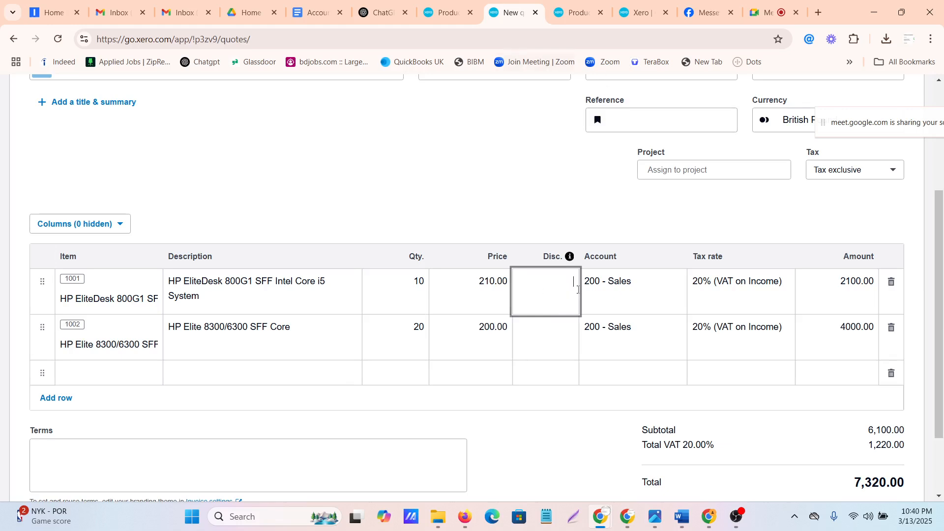
click(549, 340)
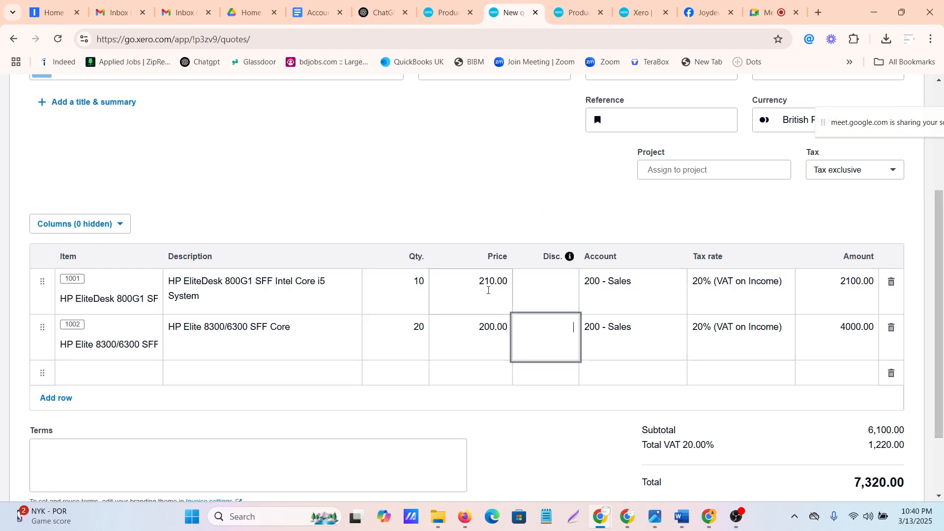
click(489, 291)
click(489, 328)
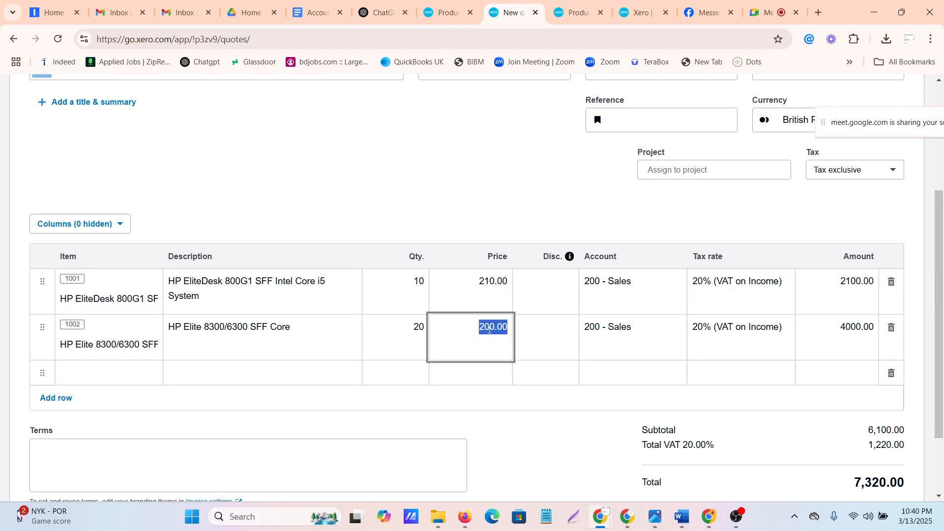
click(546, 297)
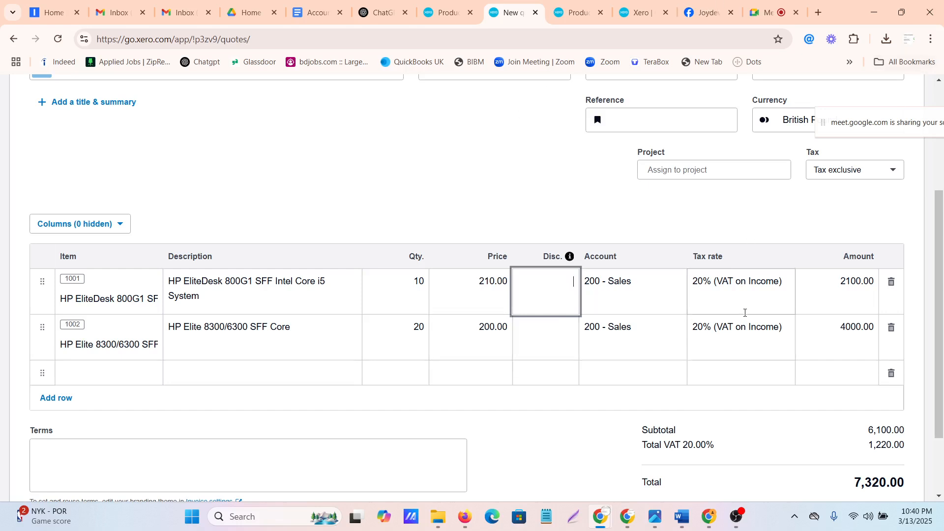
Change the tax rate of both quote lines to No VAT
click(743, 284)
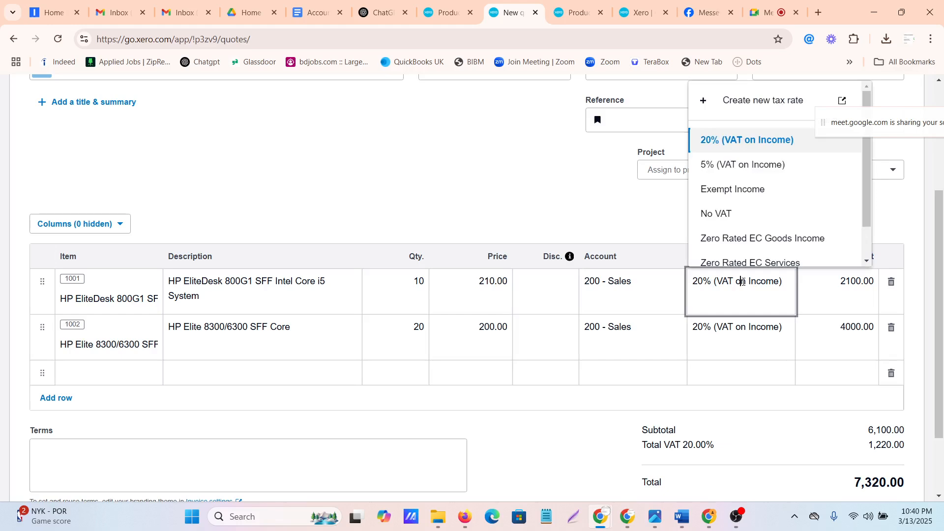
key(Down)
key(Down)
key(Down)
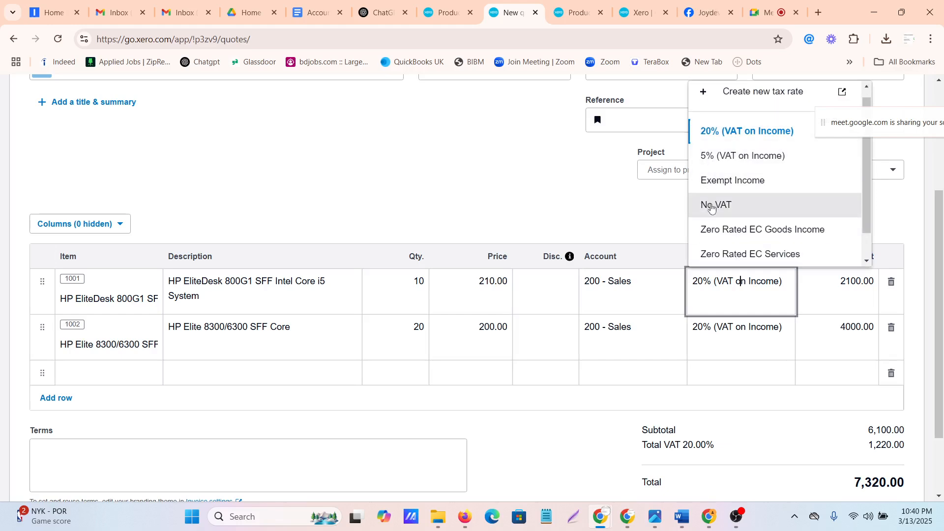
click(712, 208)
click(731, 337)
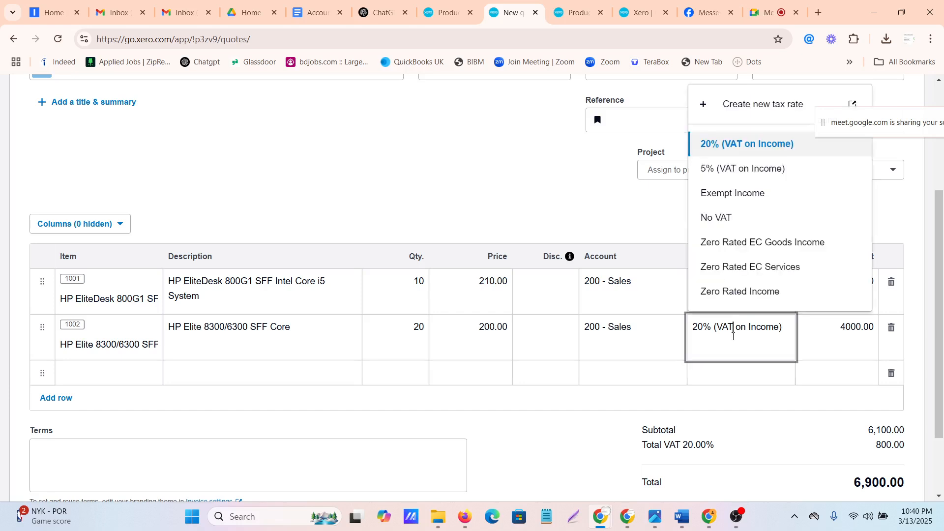
click(717, 216)
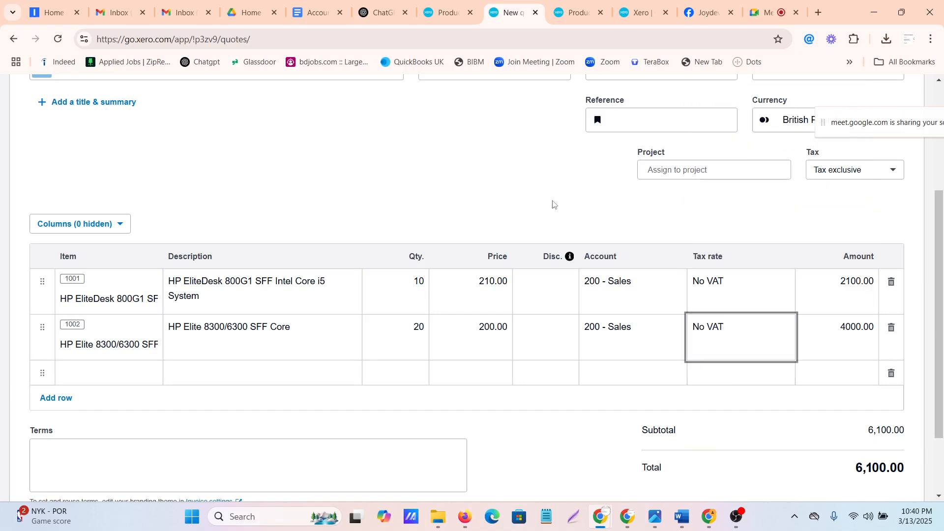
Review the quote from its header to its total and check the price of each item
scroll(476, 320, down, 2)
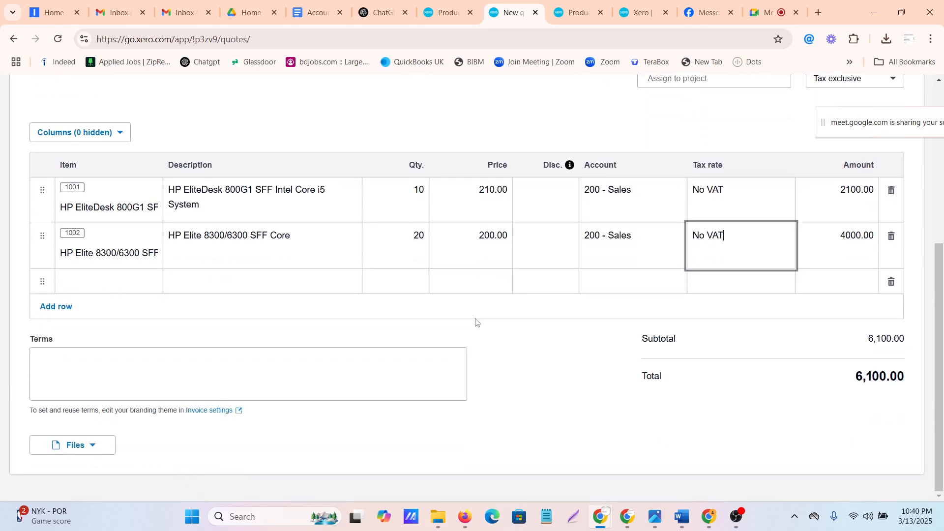
scroll(476, 322, up, 6)
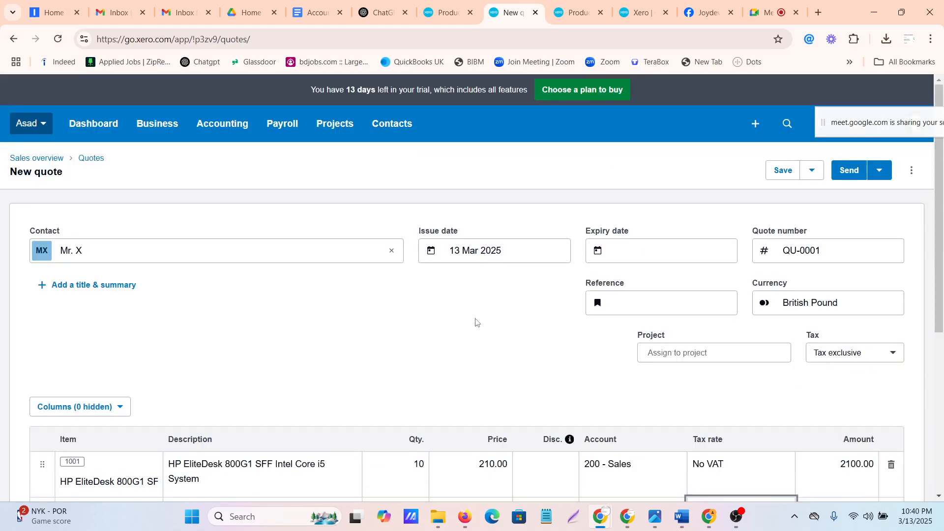
scroll(476, 322, down, 3)
scroll(476, 322, down, 3)
scroll(476, 320, up, 3)
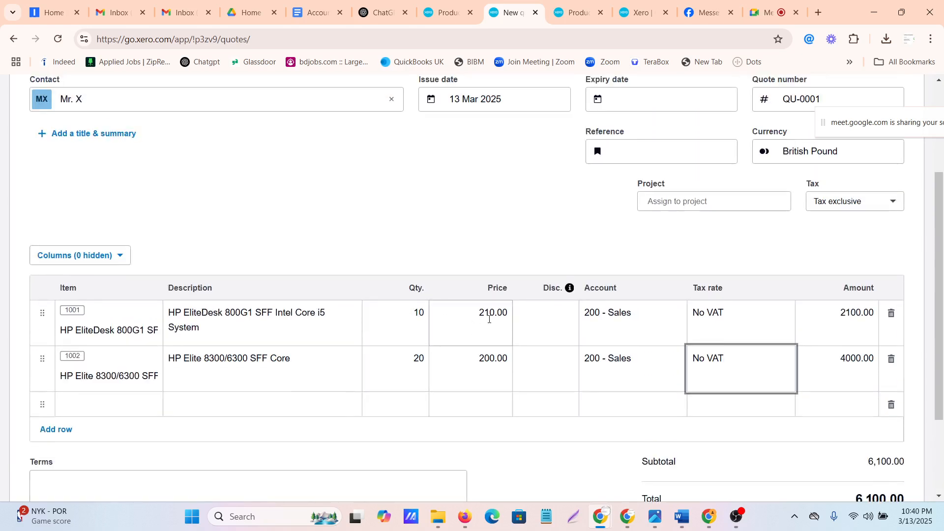
click(490, 319)
click(492, 375)
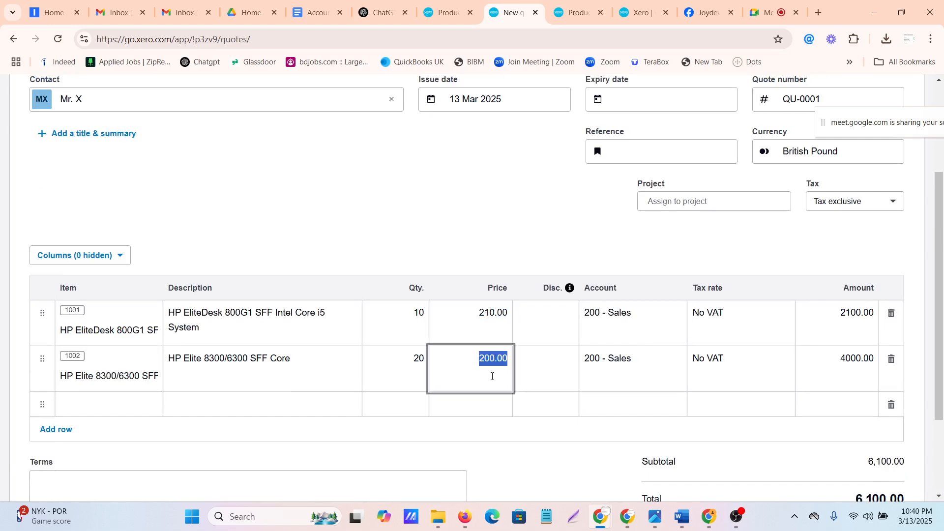
Try a discount of 2 on the item 1001 line and reset it to 0
click(557, 323)
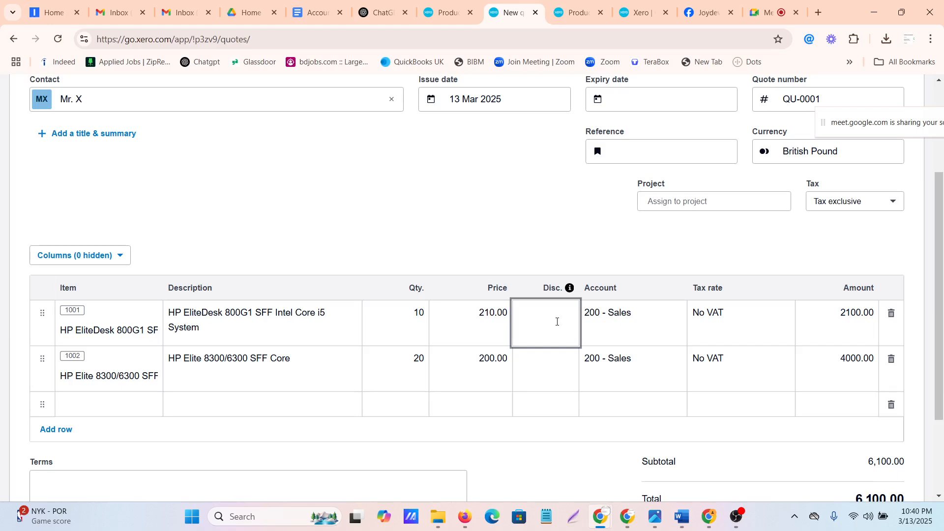
text(2)
click(473, 197)
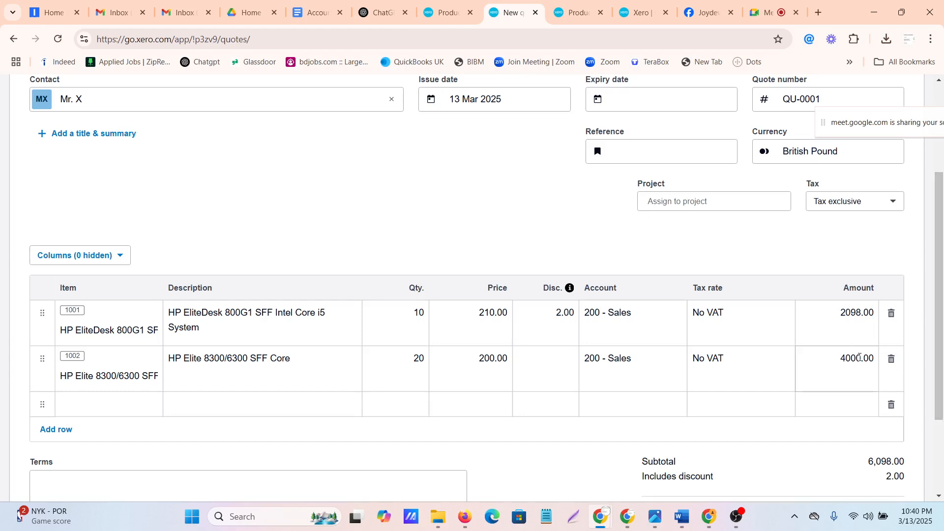
click(563, 314)
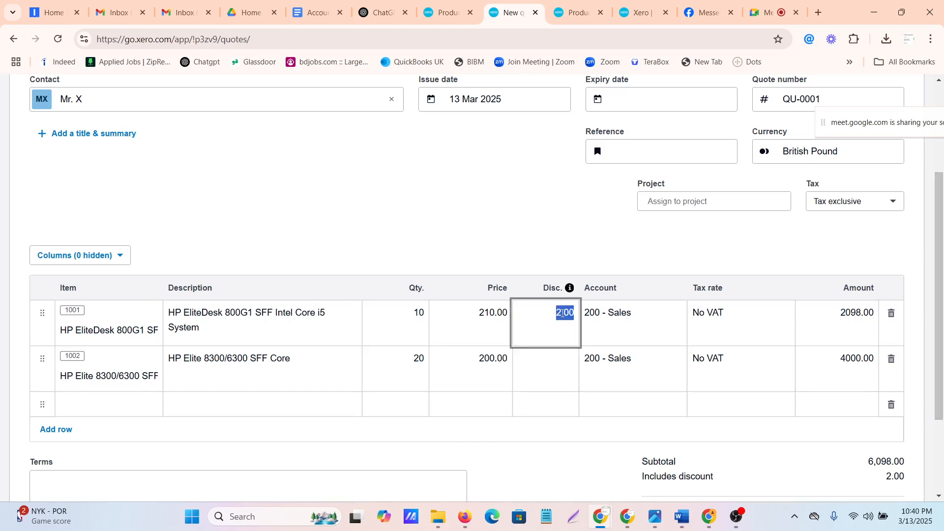
text(0)
click(463, 229)
Examine the quote's line amounts, total, dates and contact details before saving
scroll(775, 363, down, 1)
scroll(775, 363, down, 2)
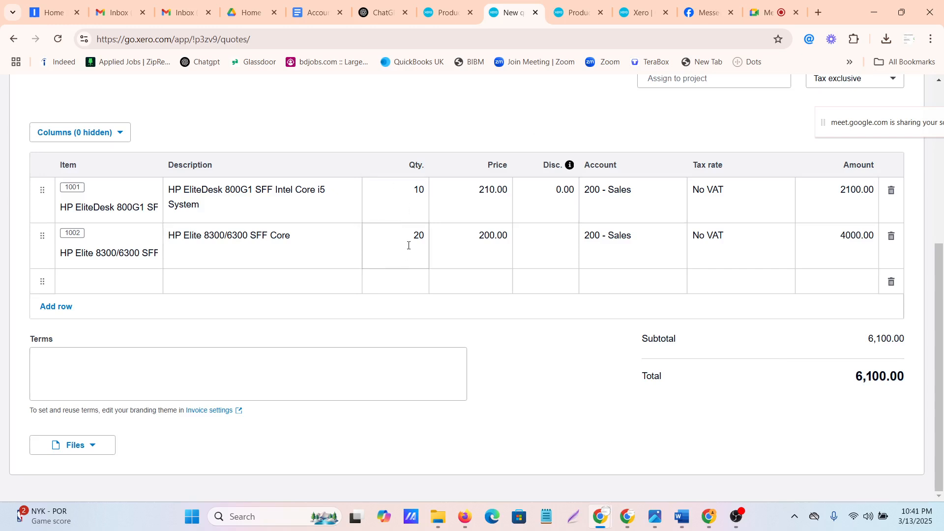
scroll(409, 246, up, 1)
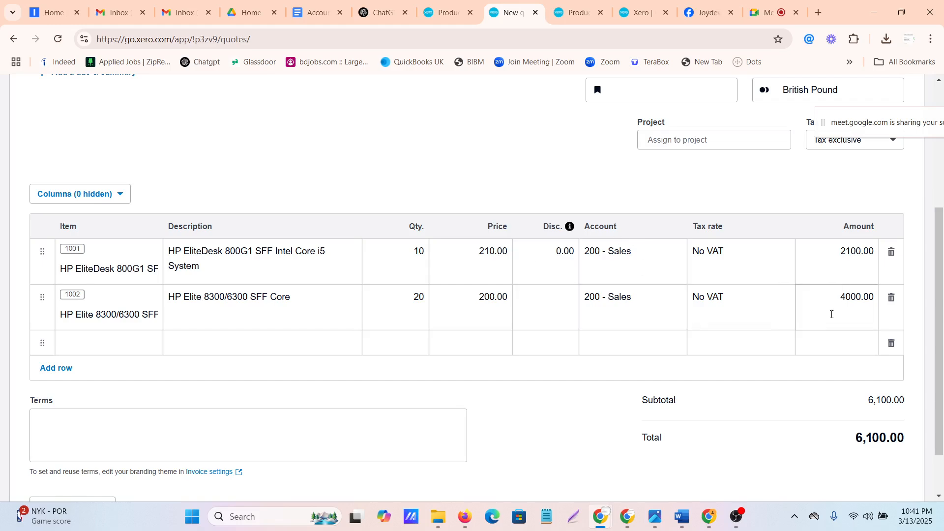
scroll(758, 311, up, 1)
scroll(758, 311, up, 2)
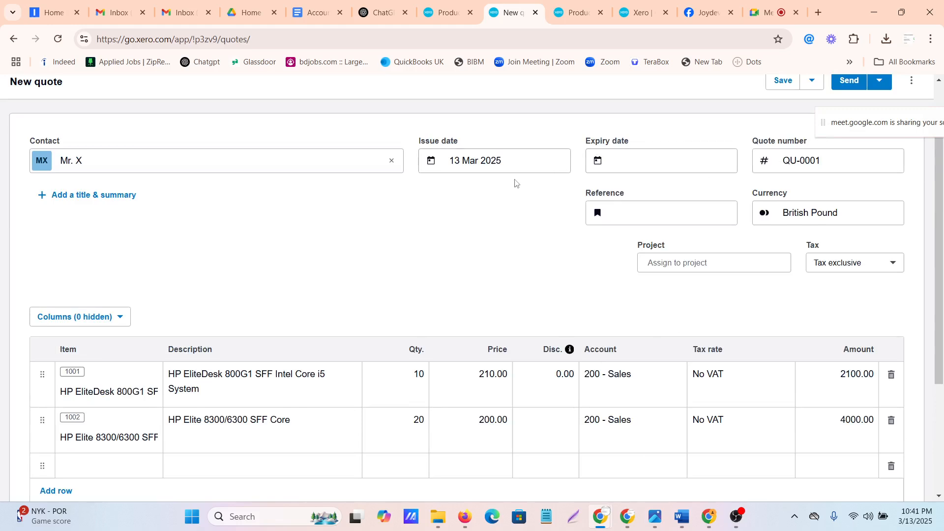
scroll(633, 195, up, 1)
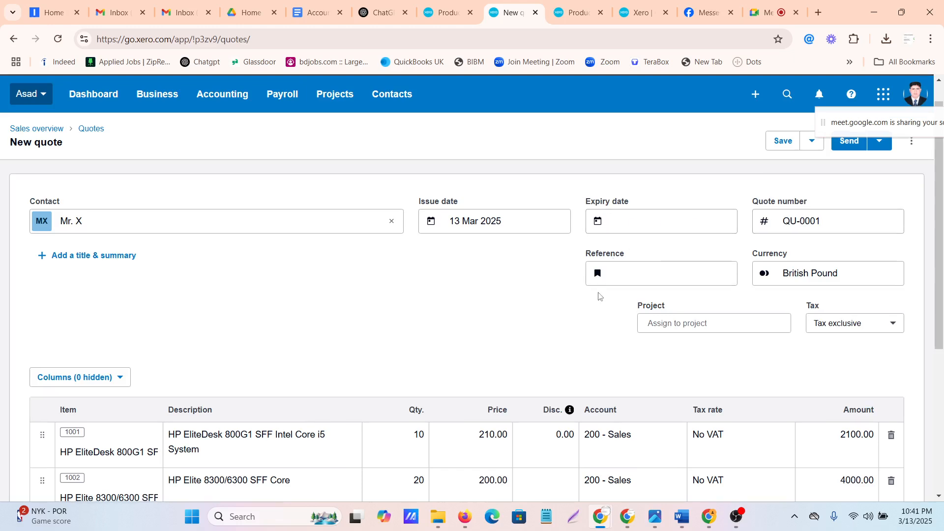
scroll(600, 293, down, 3)
scroll(601, 294, down, 1)
scroll(603, 290, up, 4)
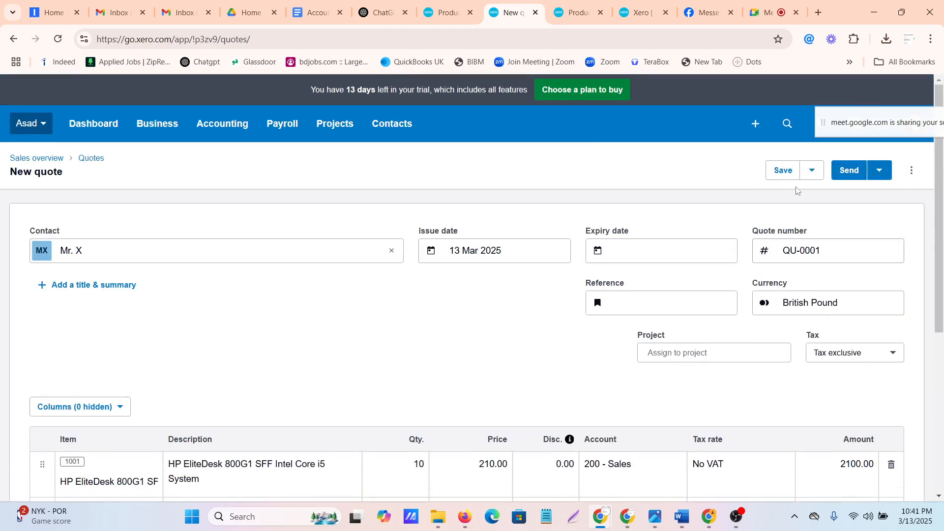
Compare the quote's sending and saving options, and save and close it as a draft
click(880, 173)
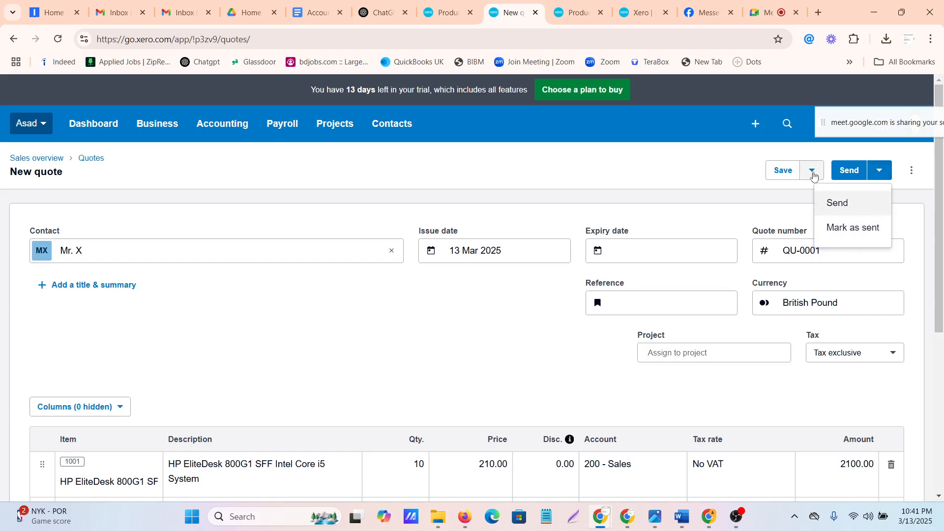
click(813, 172)
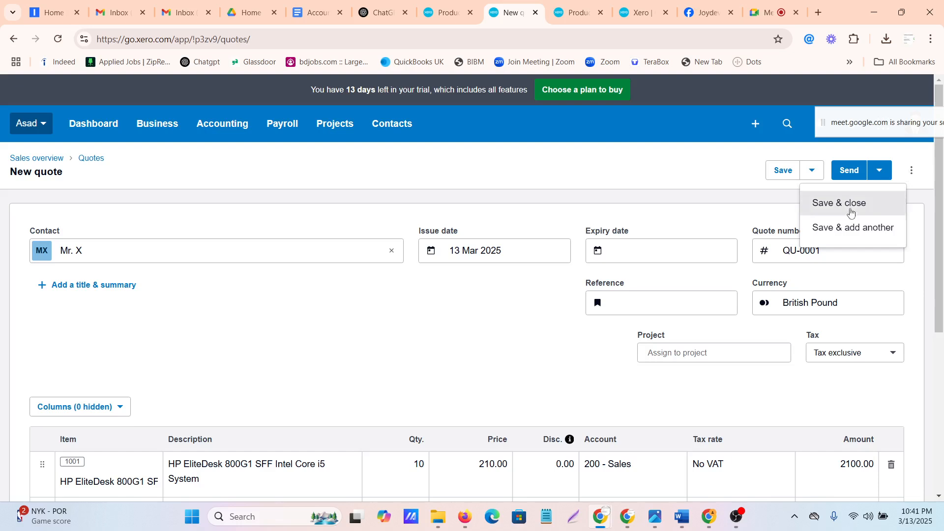
click(882, 173)
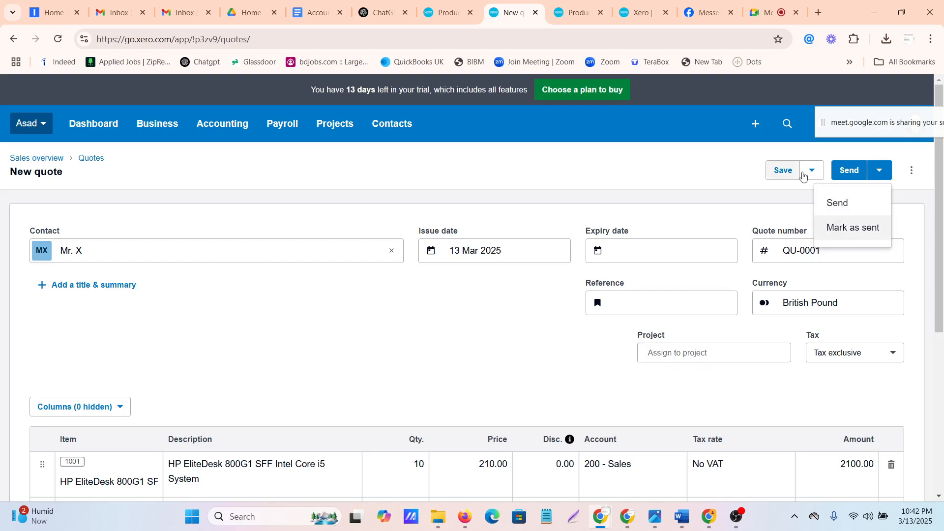
click(813, 170)
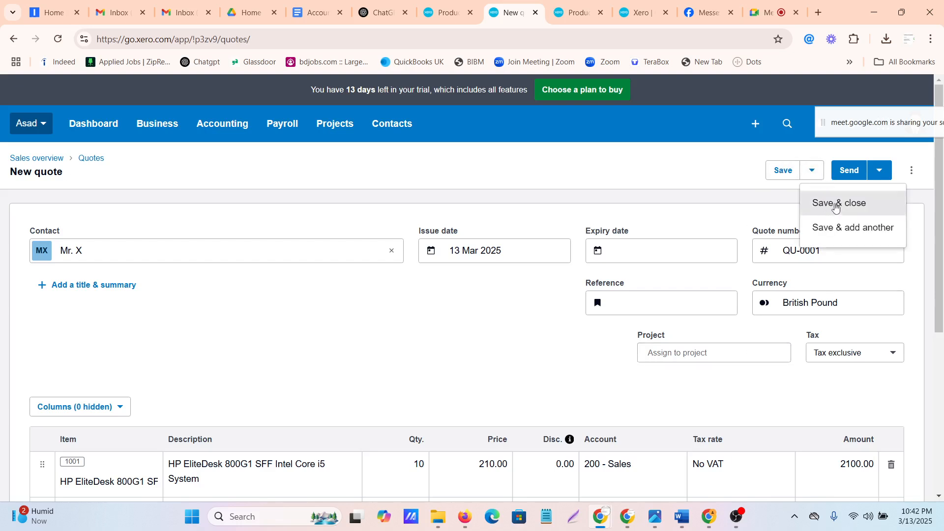
click(836, 208)
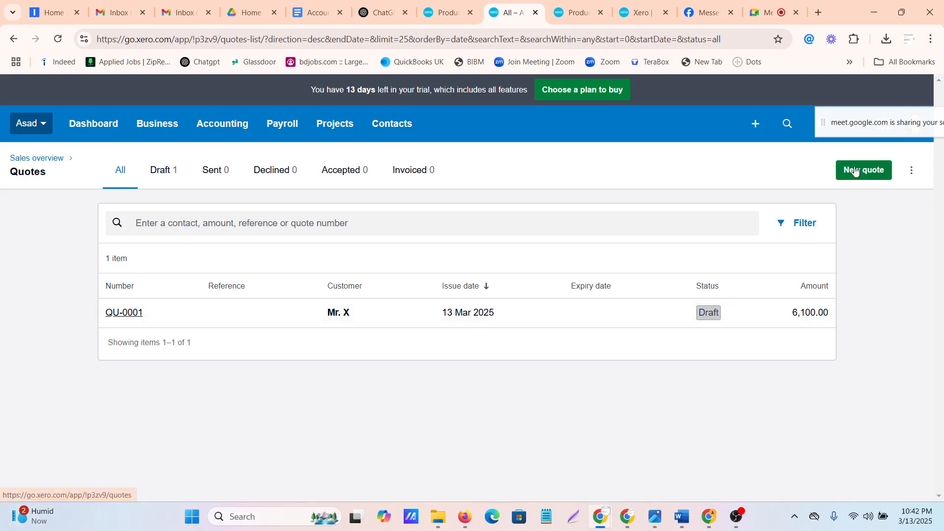
Check the quote list's additional options, reopen the saved draft quote and mark it as sent
click(912, 175)
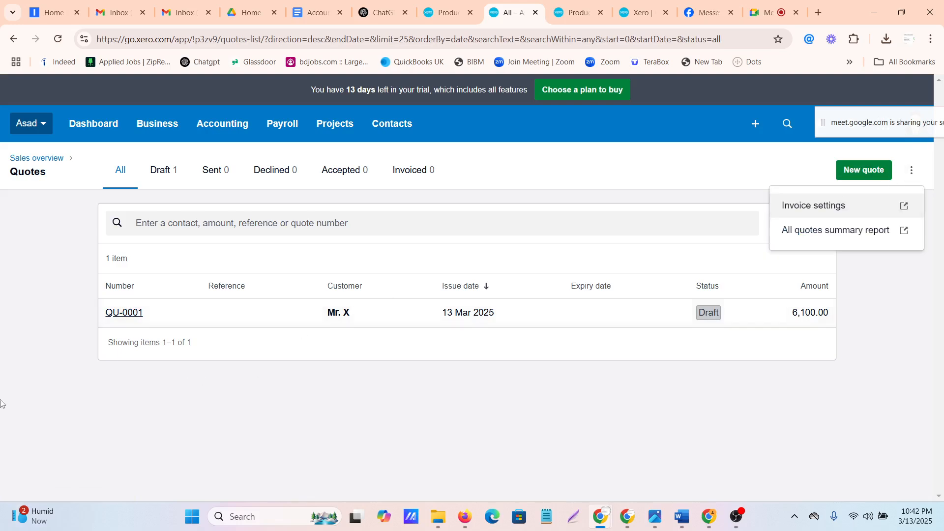
click(126, 313)
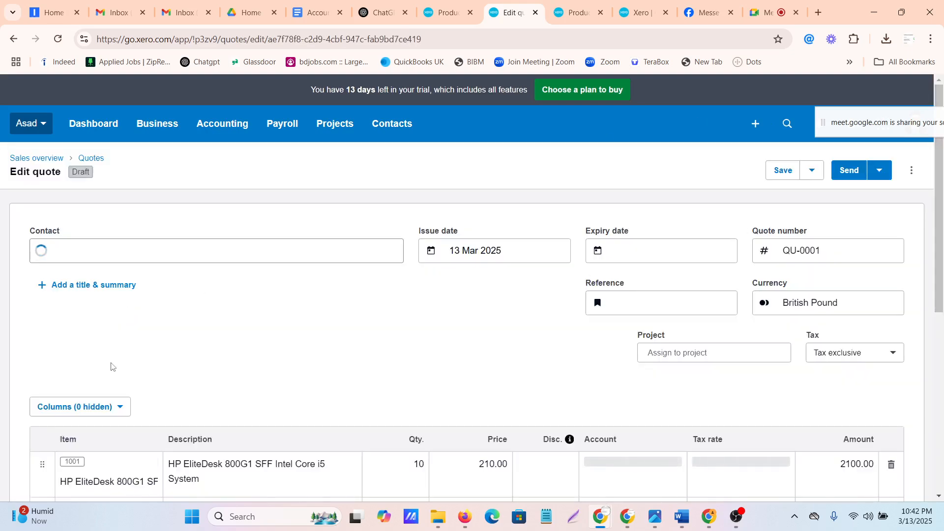
scroll(186, 362, down, 4)
scroll(185, 362, up, 4)
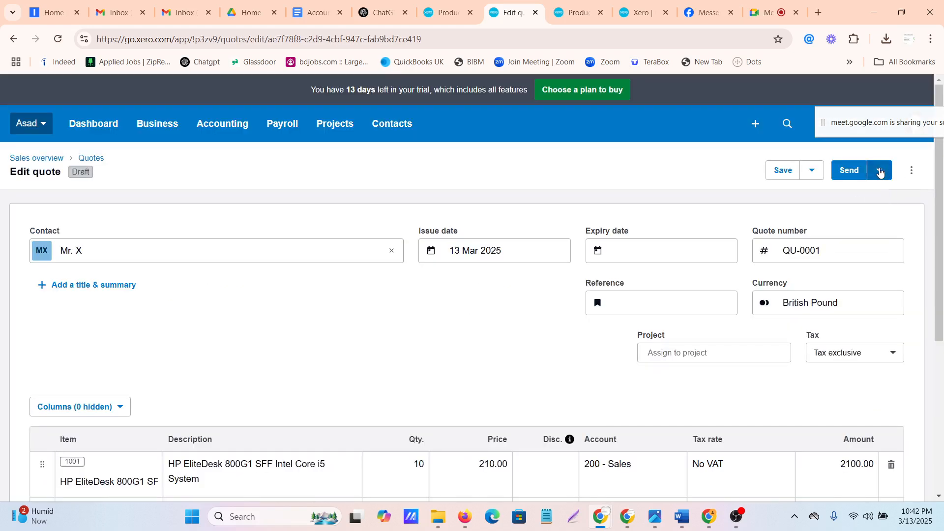
click(879, 171)
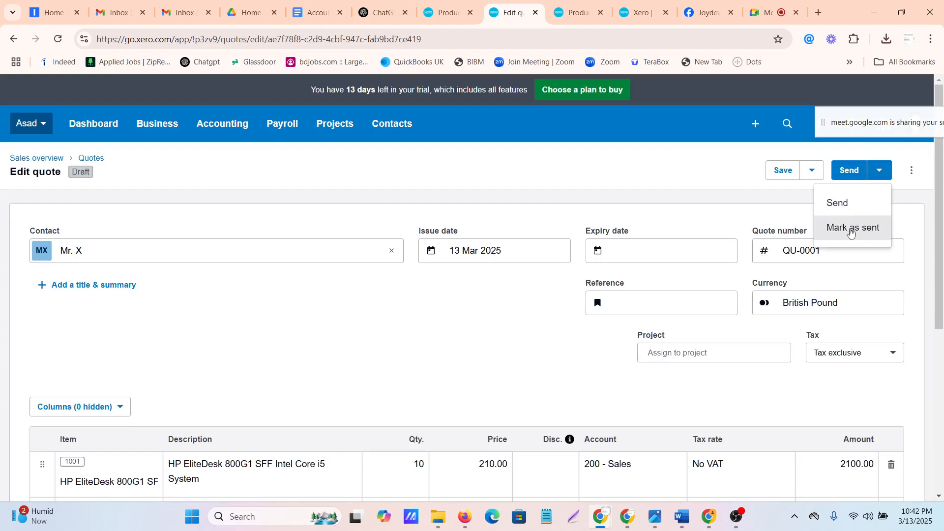
click(851, 233)
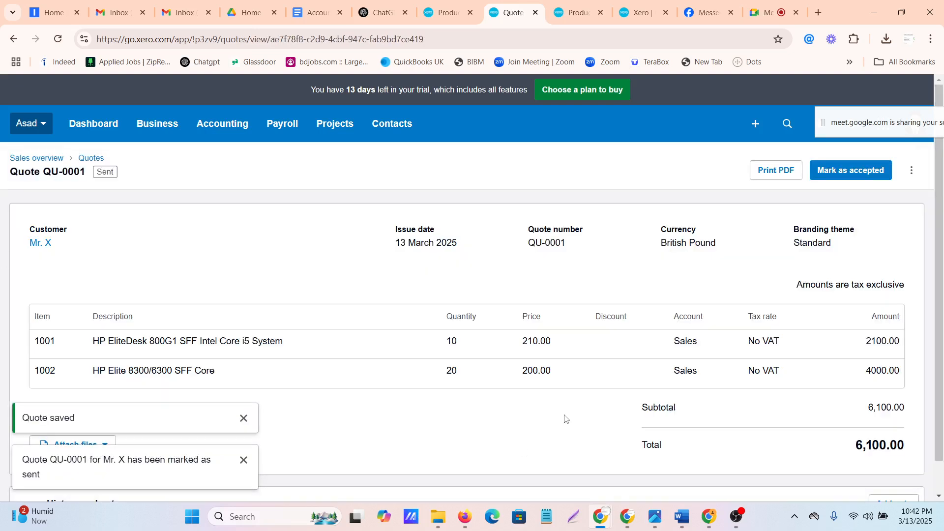
Dismiss the quote notifications, check the quote's additional options and mark quote QU-0001 as accepted
click(243, 417)
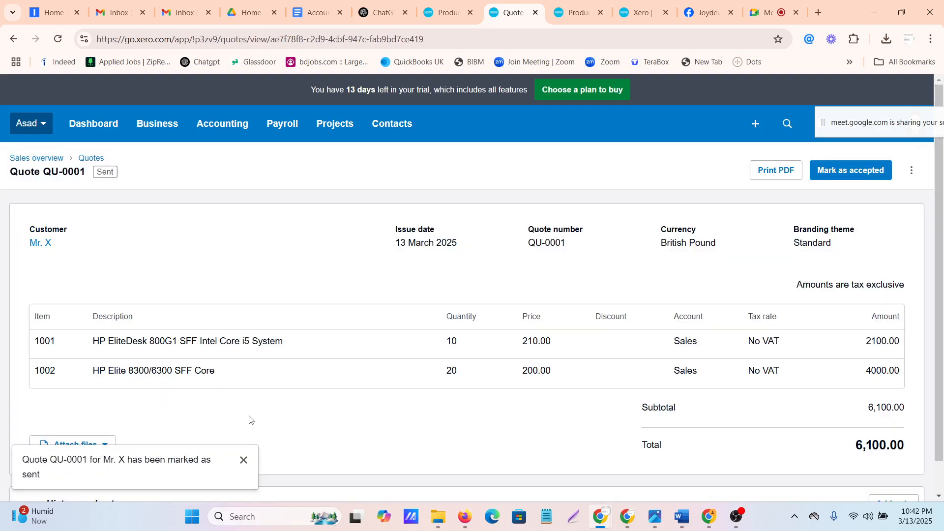
click(243, 460)
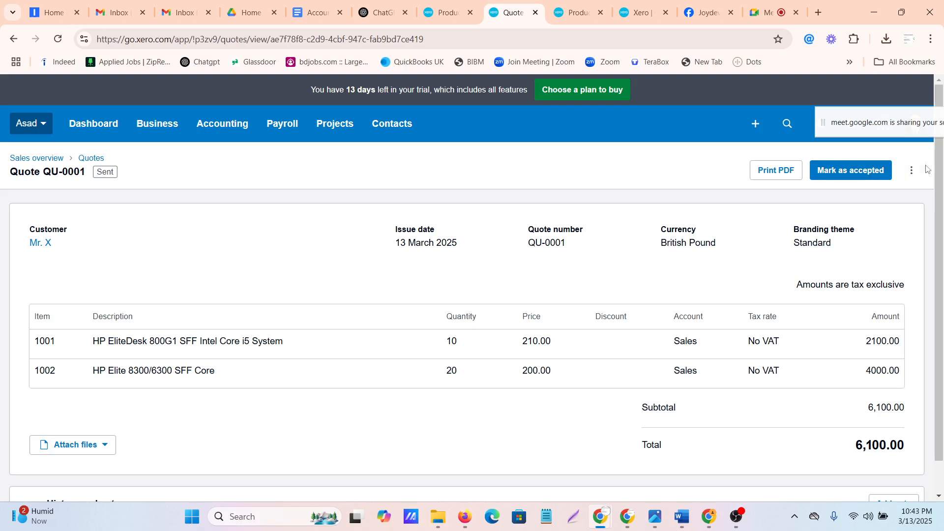
click(912, 171)
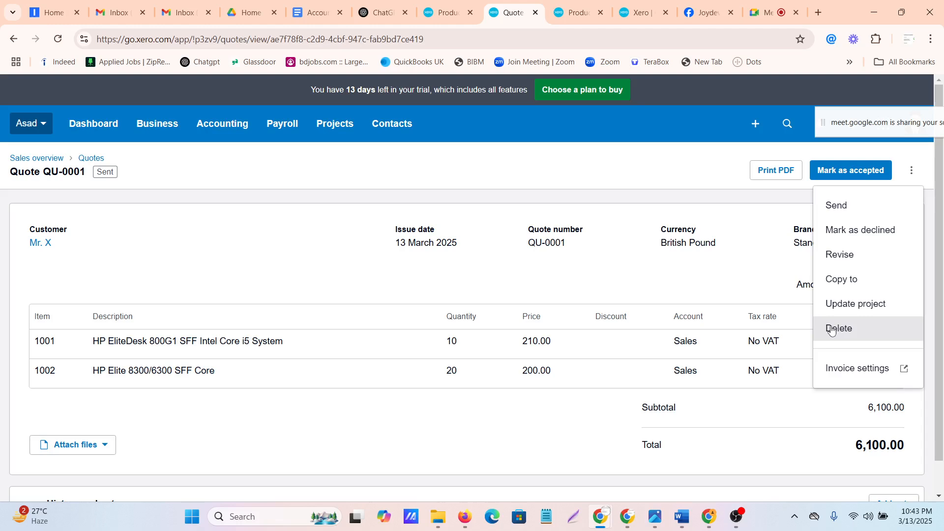
click(865, 170)
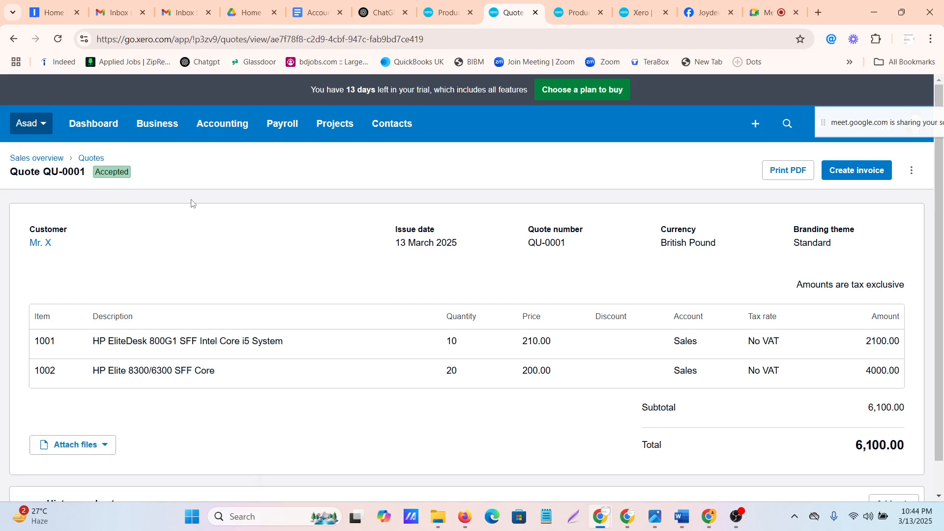
Create an invoice from the accepted quote, marking the quote as invoiced, and cancel the invoice template setup
click(911, 171)
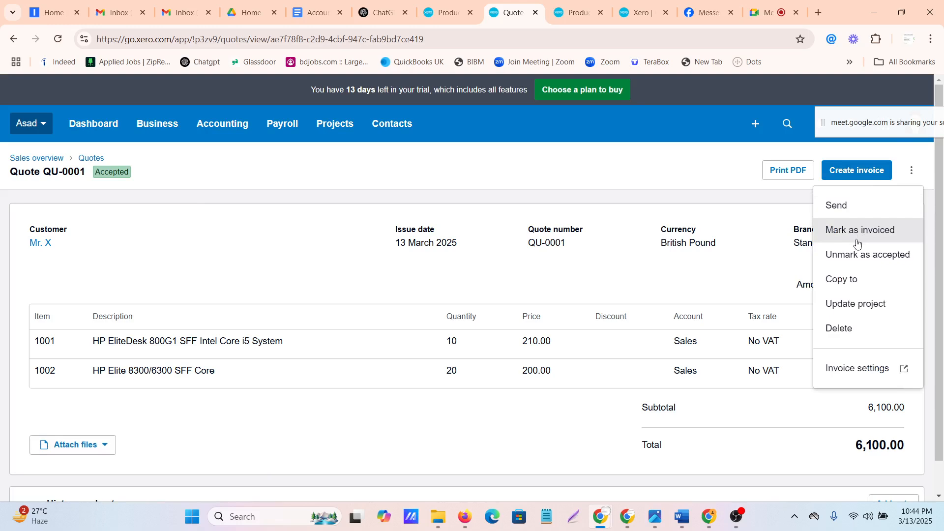
click(681, 169)
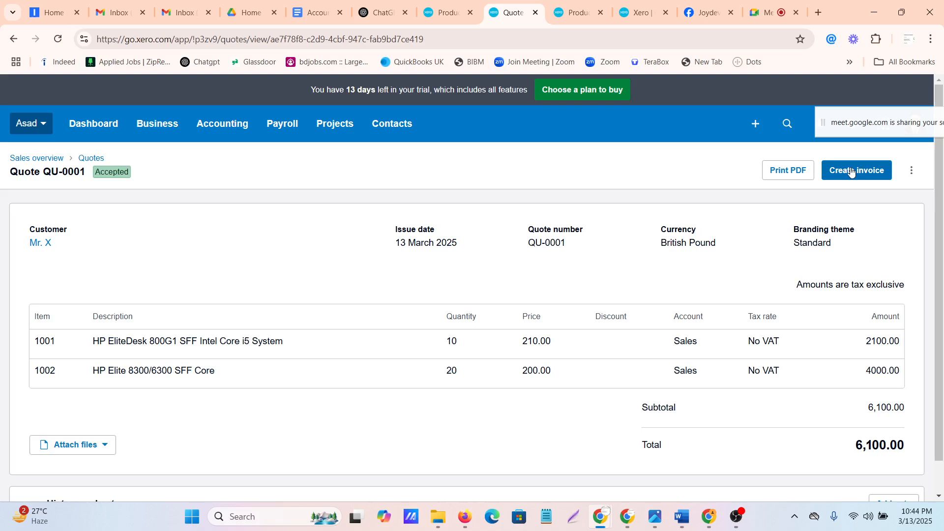
click(850, 170)
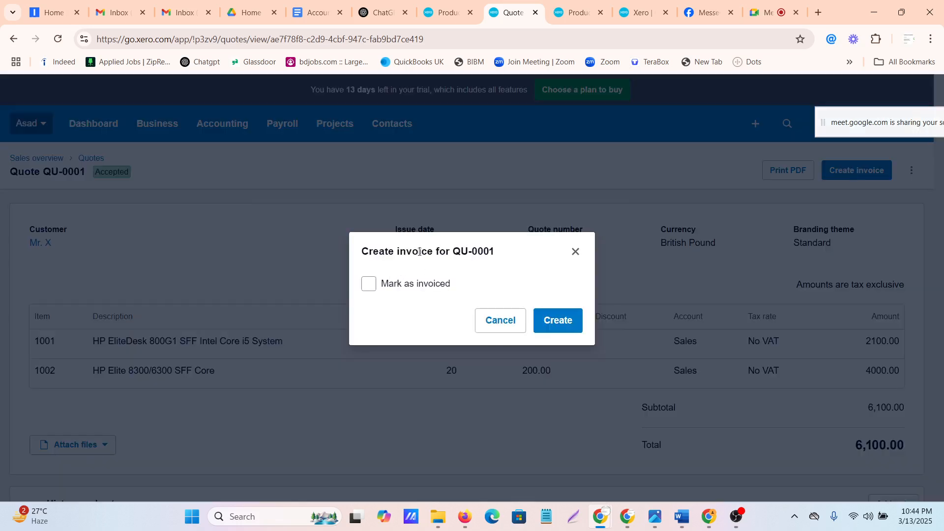
click(369, 284)
click(559, 326)
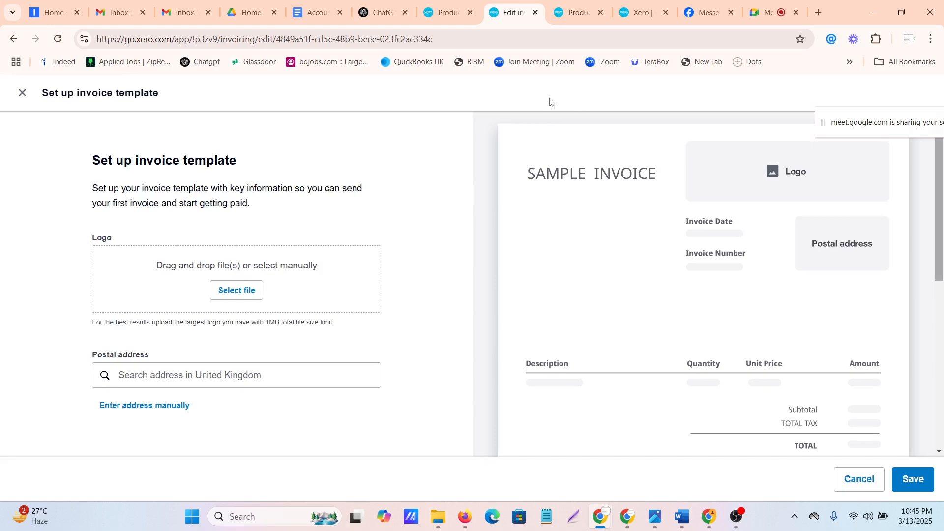
scroll(512, 415, down, 5)
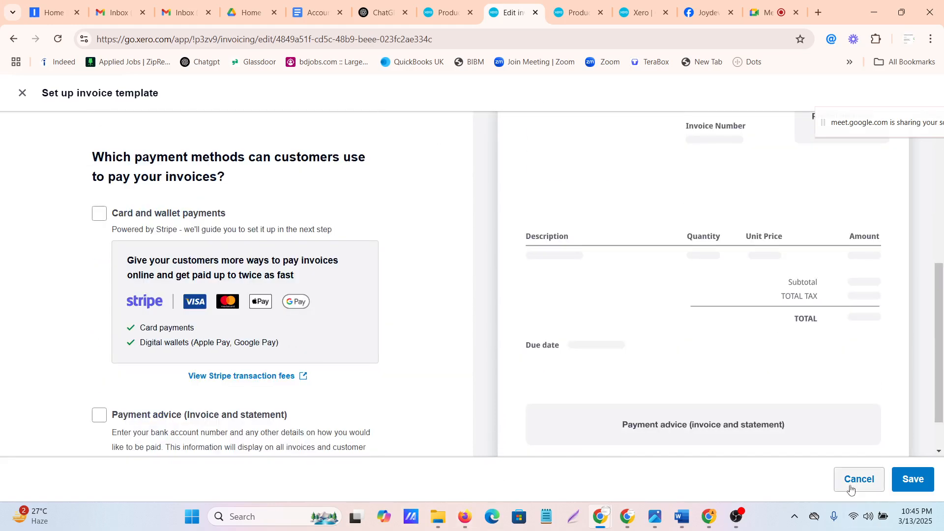
click(851, 489)
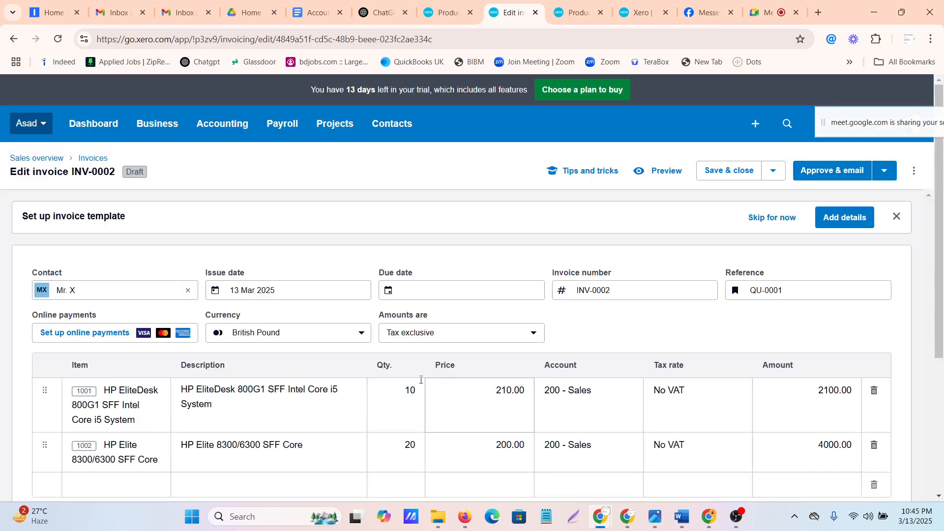
Examine the draft invoice's dates, reference, line quantities, stock on hand, prices and total
scroll(443, 379, down, 4)
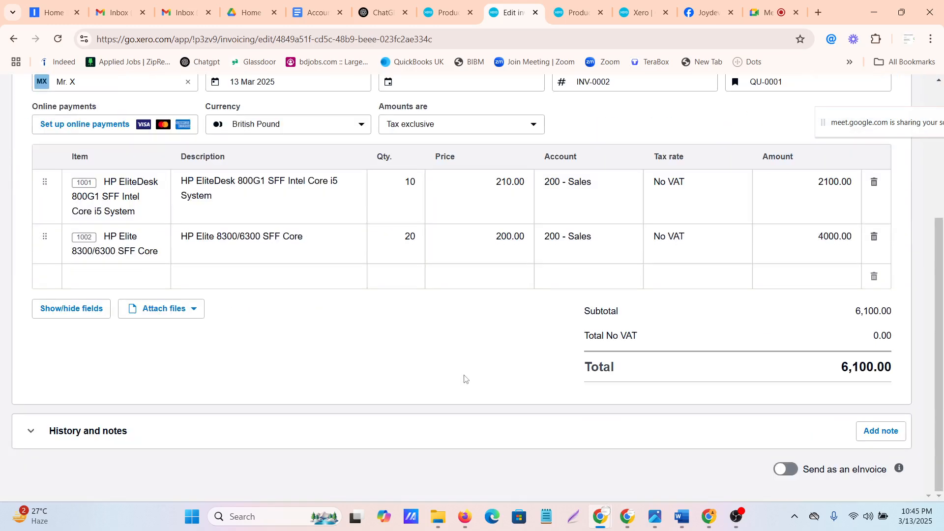
scroll(465, 378, up, 5)
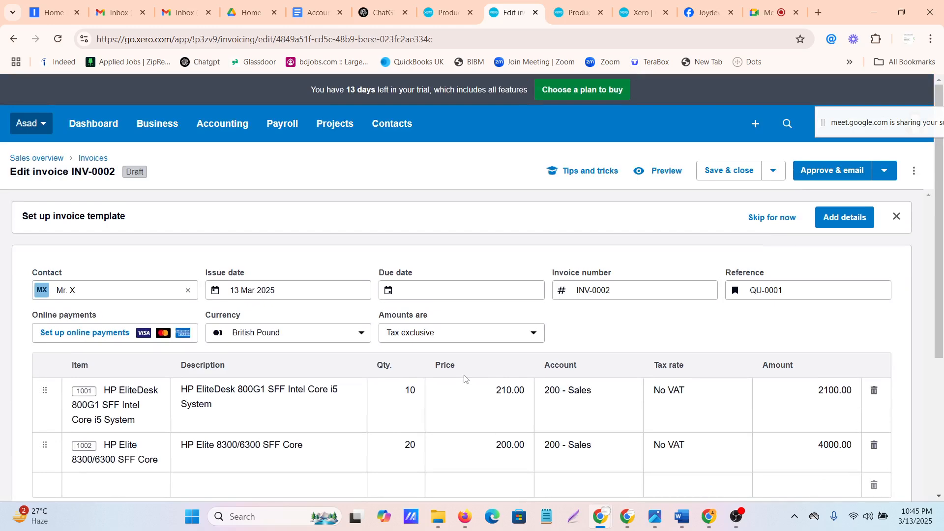
scroll(464, 378, down, 1)
scroll(465, 376, down, 2)
scroll(465, 375, up, 1)
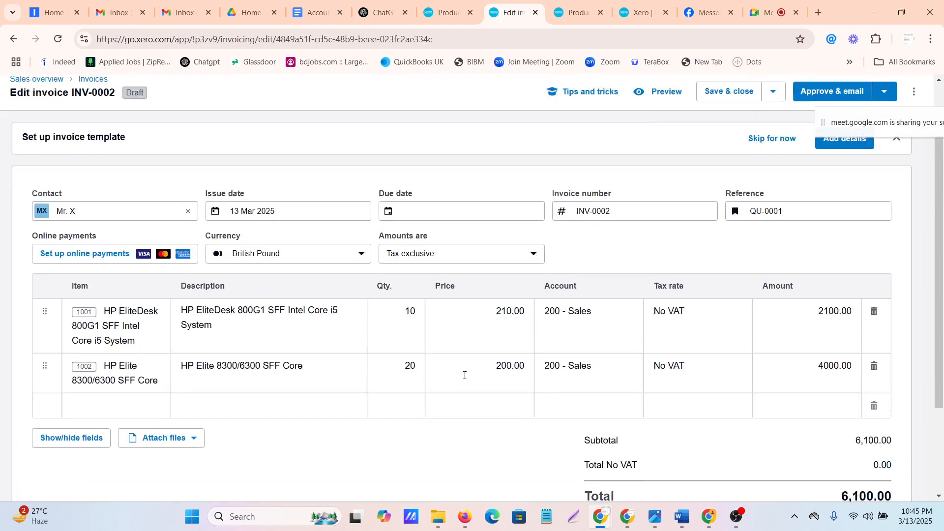
scroll(464, 375, up, 2)
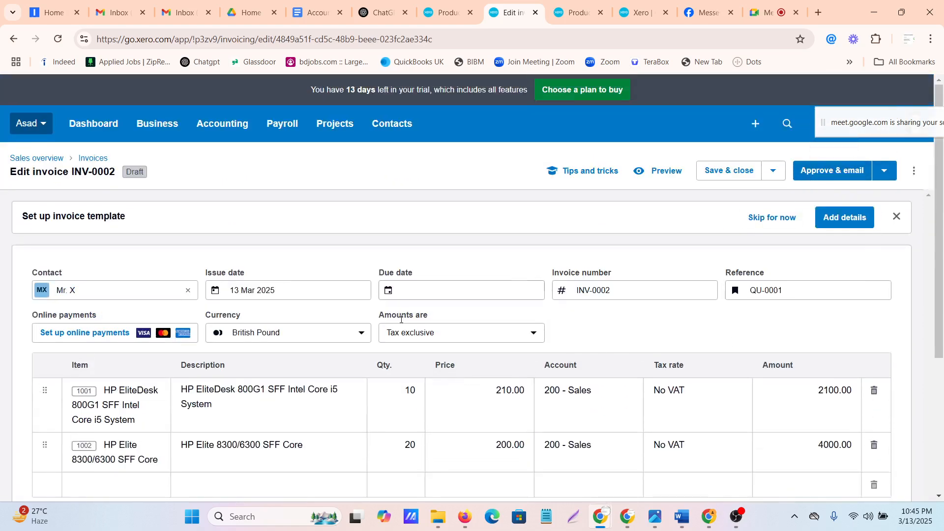
scroll(306, 350, down, 3)
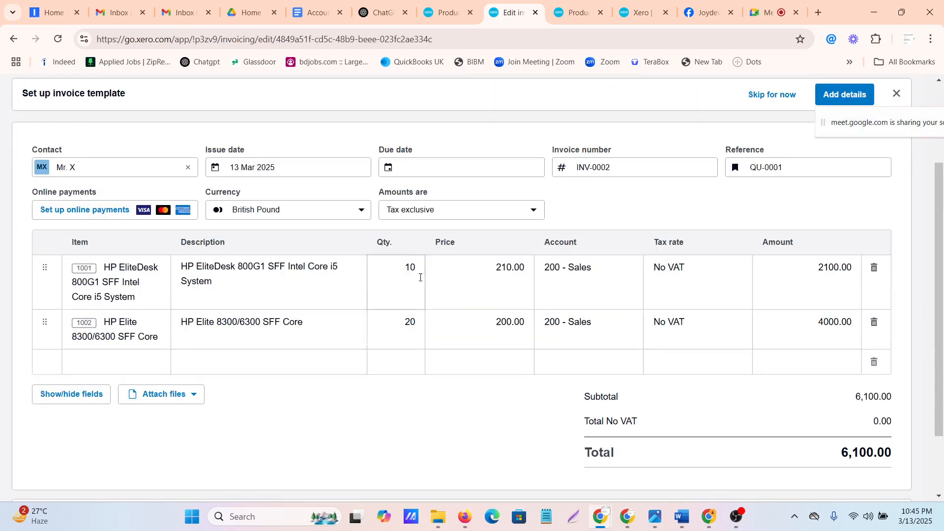
click(420, 278)
click(401, 342)
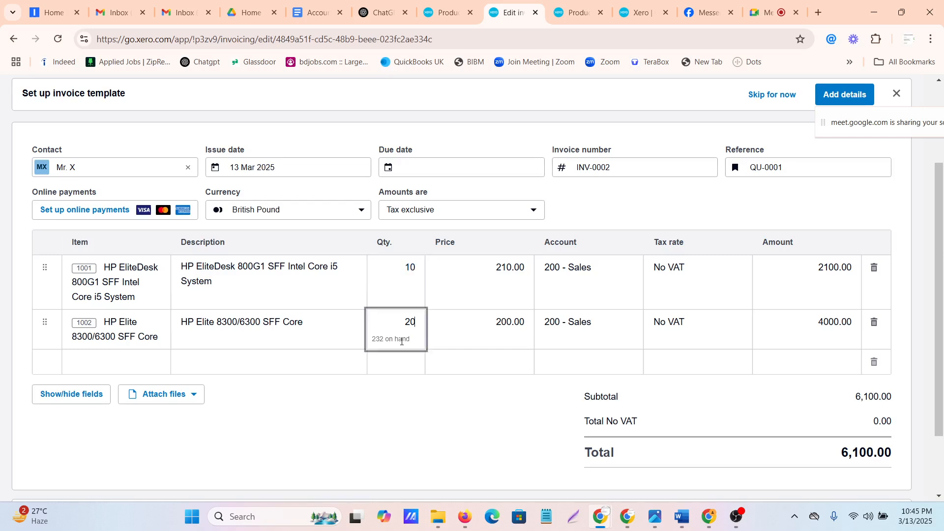
click(496, 270)
click(489, 327)
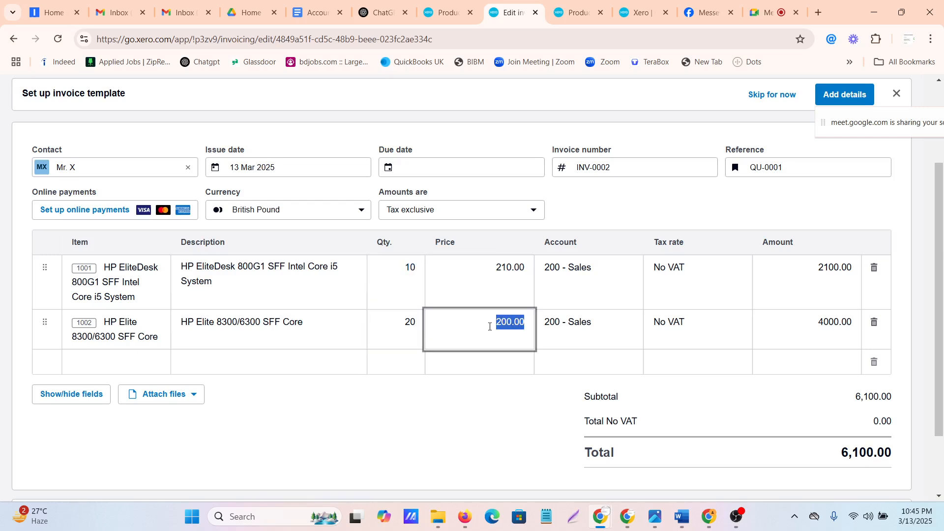
scroll(490, 326, up, 3)
scroll(490, 326, down, 4)
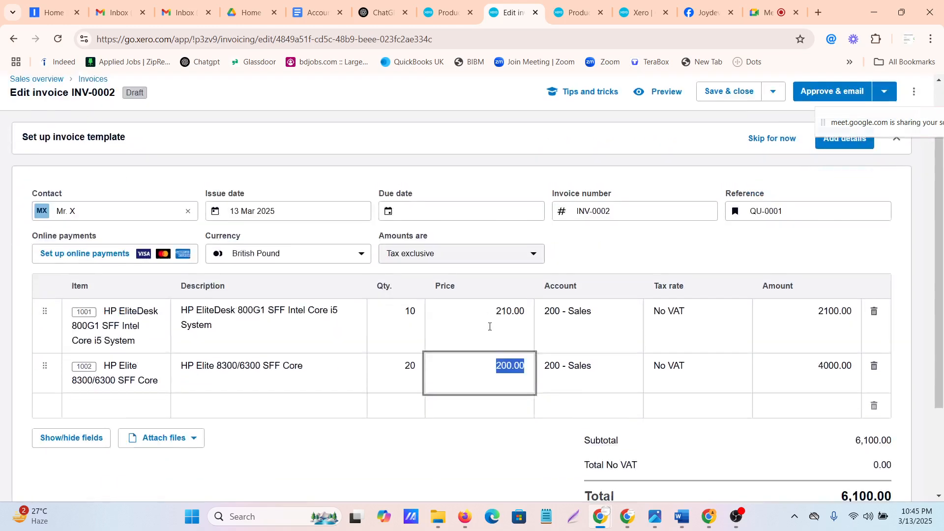
scroll(490, 330, down, 1)
scroll(489, 331, up, 4)
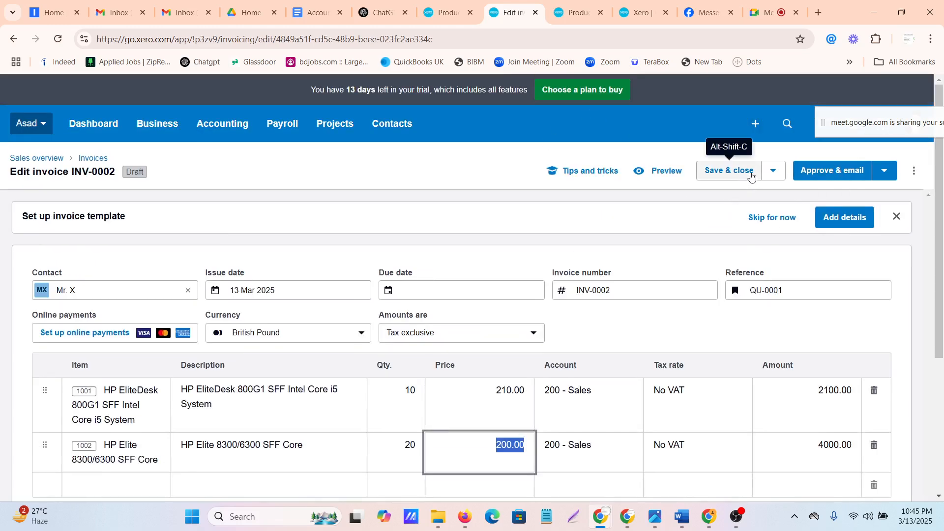
Save the draft invoice with the option to add another, and check the invoice and quote summaries on the sales overview
click(775, 171)
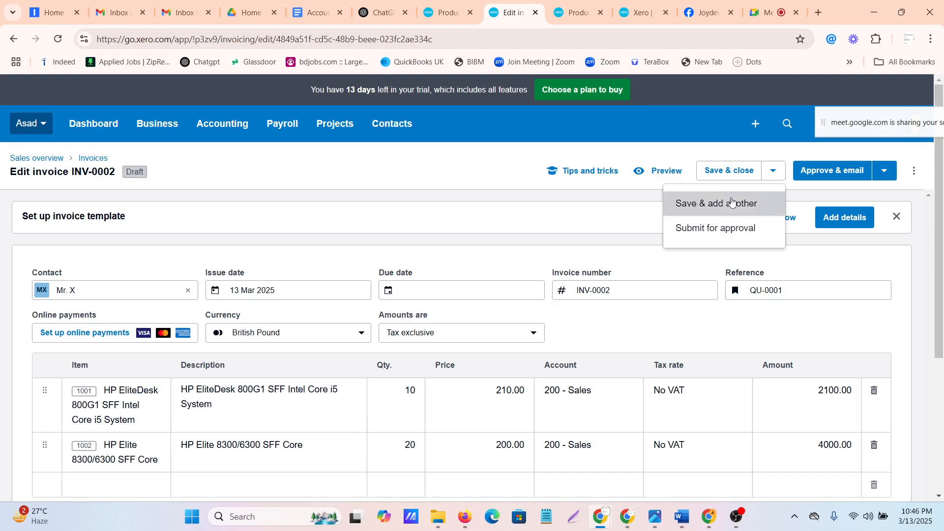
click(733, 204)
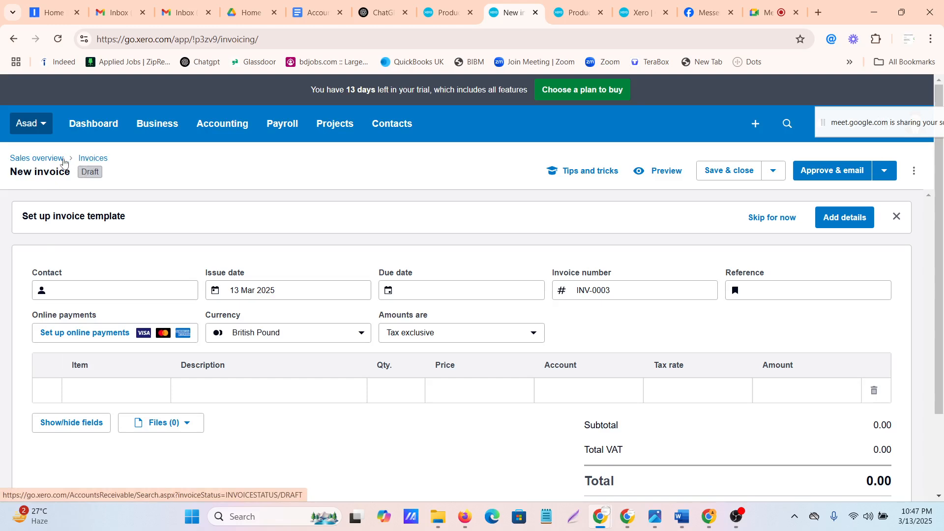
click(54, 162)
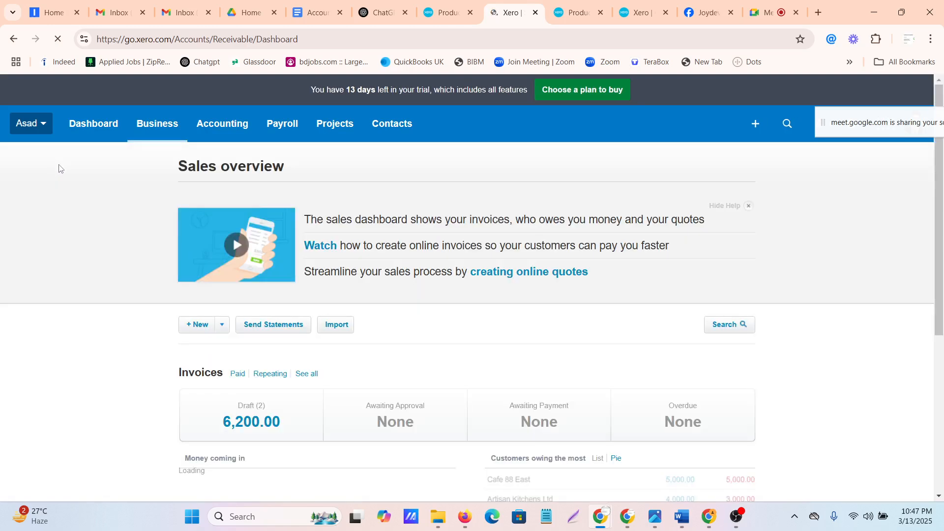
scroll(455, 413, down, 5)
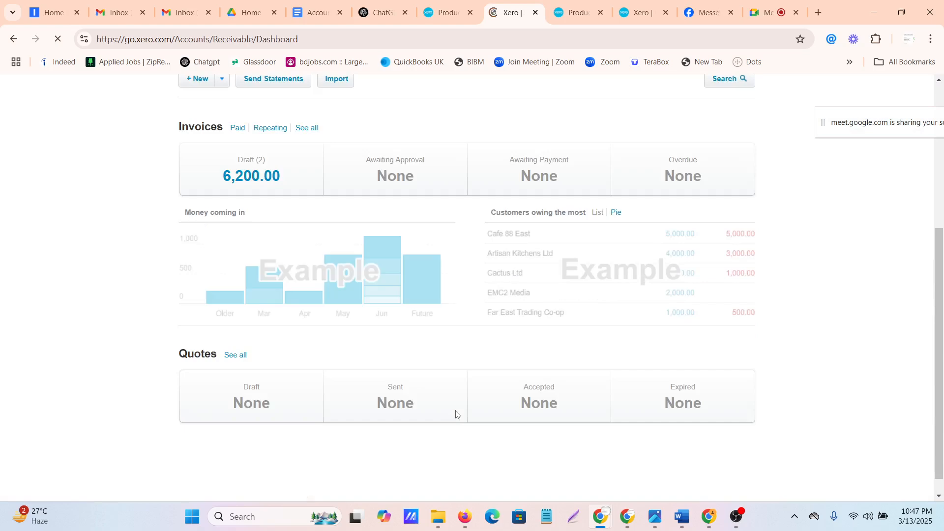
scroll(456, 415, up, 5)
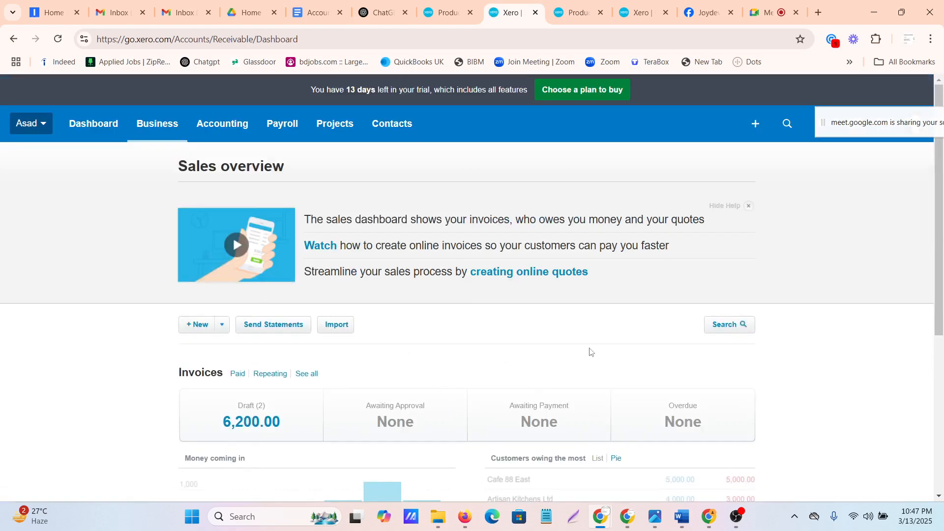
click(209, 128)
click(172, 124)
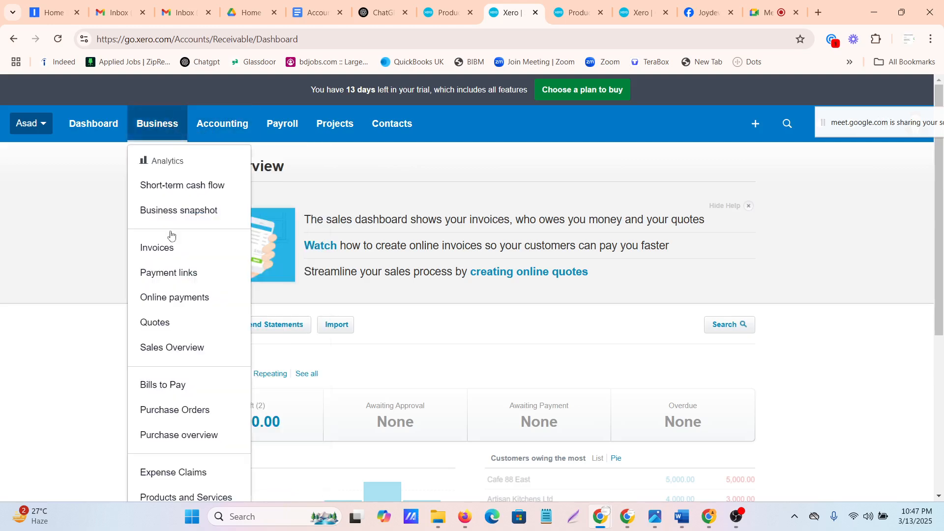
scroll(186, 419, down, 3)
scroll(190, 379, up, 3)
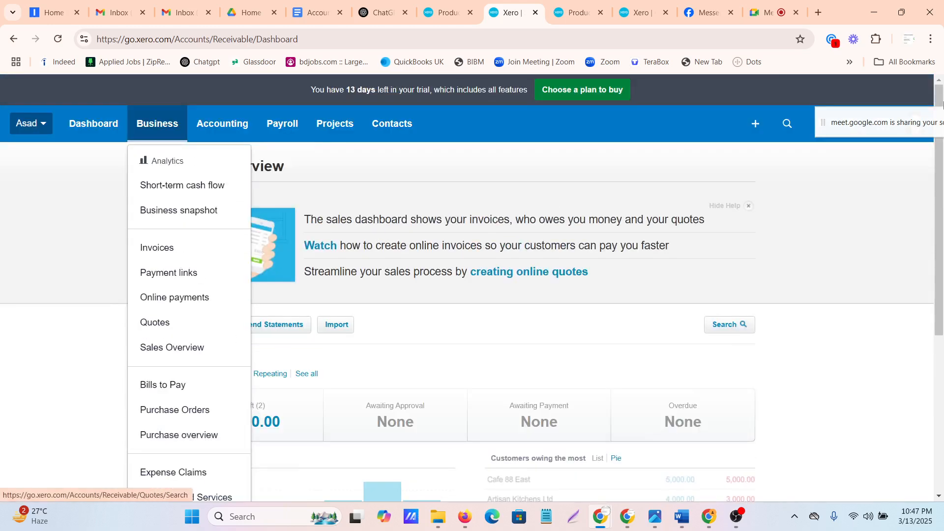
click(235, 124)
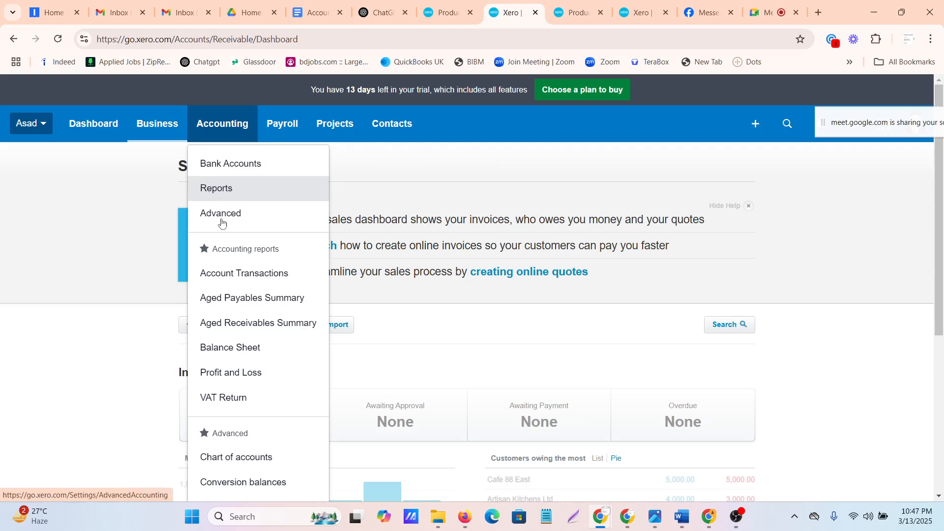
scroll(234, 341, down, 3)
scroll(764, 399, up, 3)
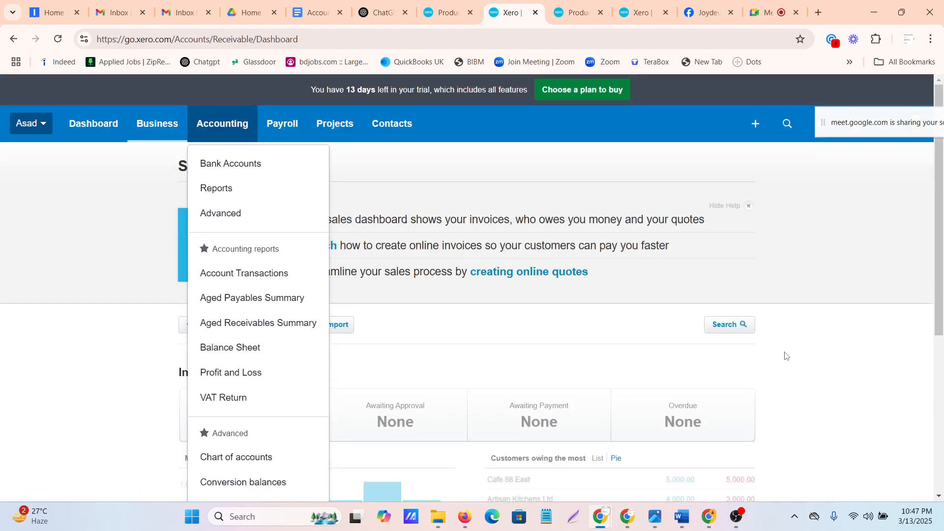
Start a blank new invoice and skip its invoice template setup
click(757, 126)
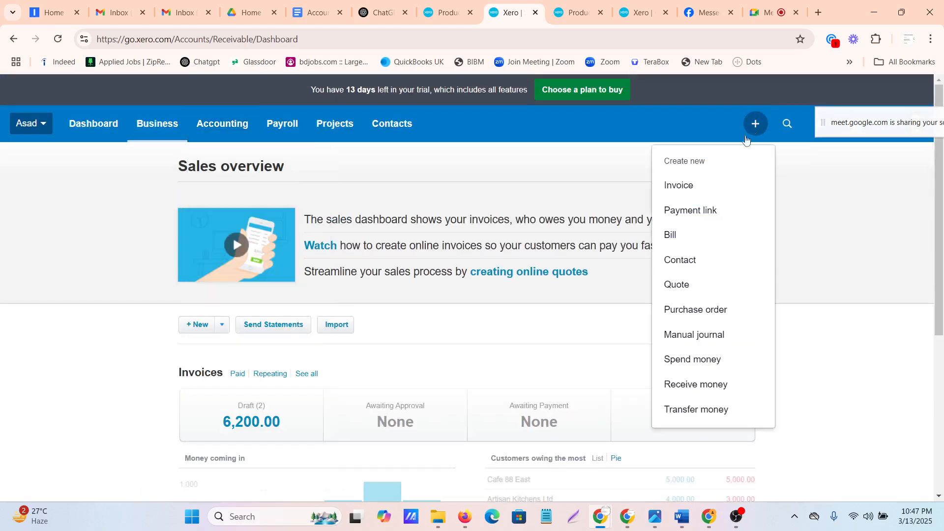
click(686, 195)
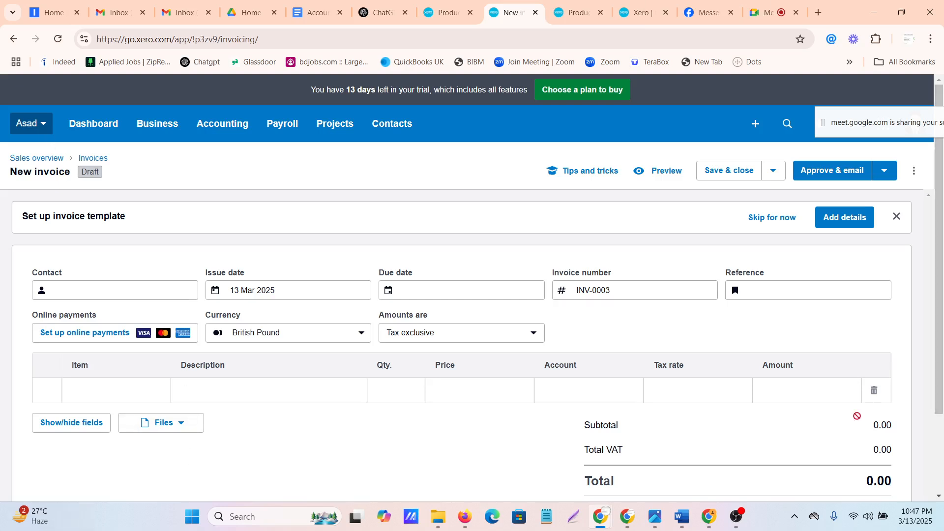
scroll(371, 310, down, 2)
scroll(372, 315, up, 2)
click(776, 217)
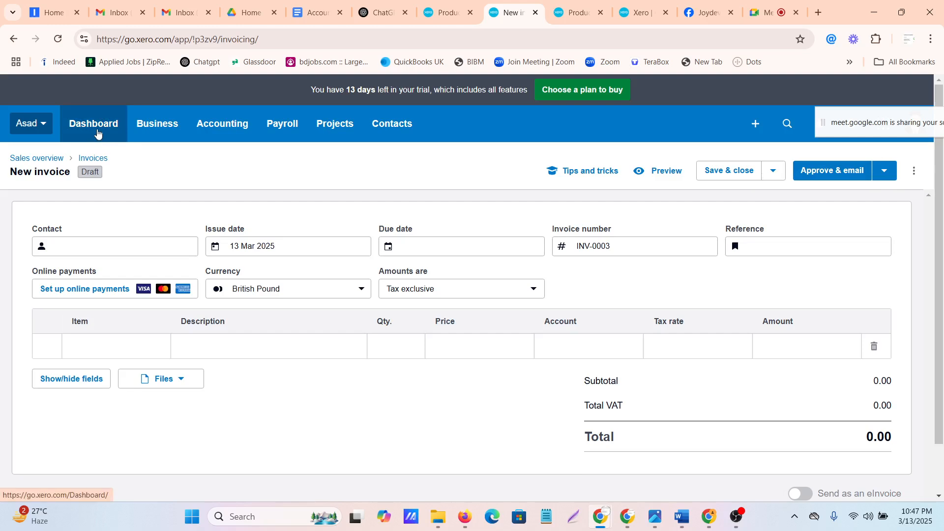
Return to the dashboard, list the draft invoices and reopen the one with reference QU-0001
click(98, 124)
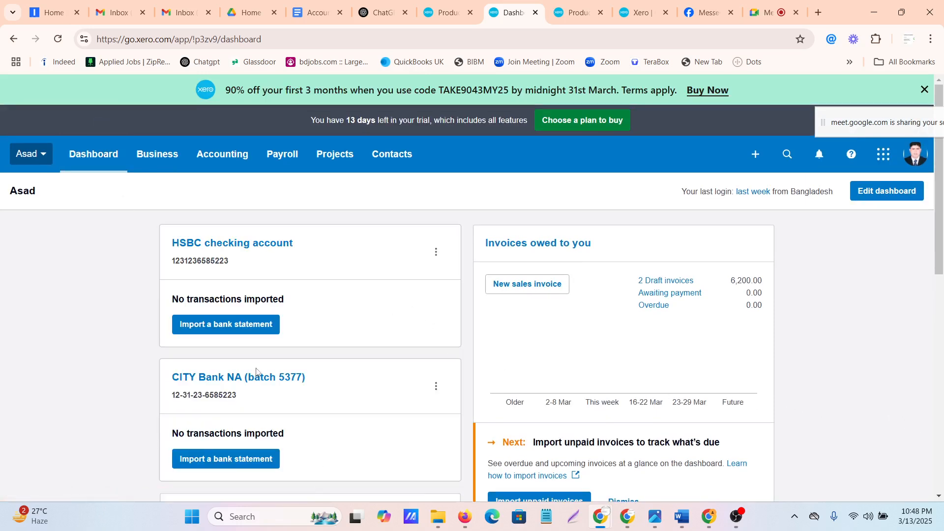
click(674, 281)
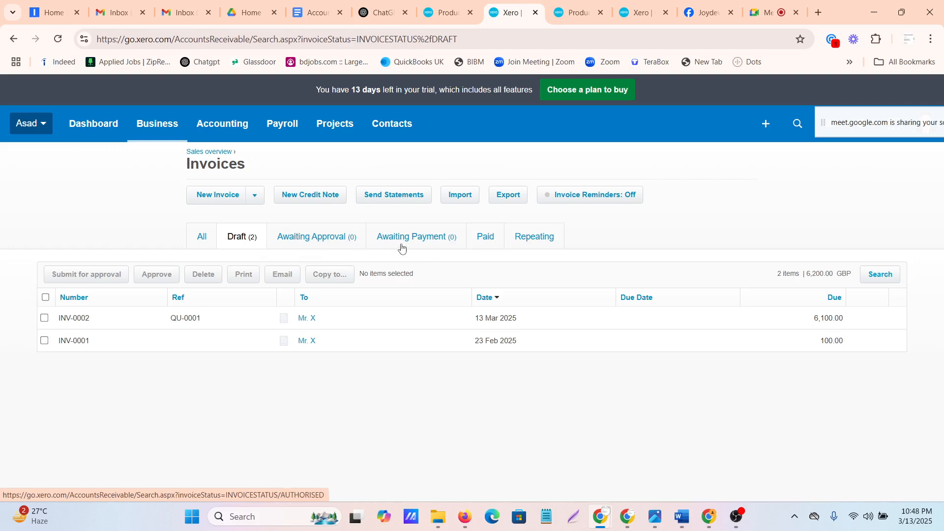
click(182, 323)
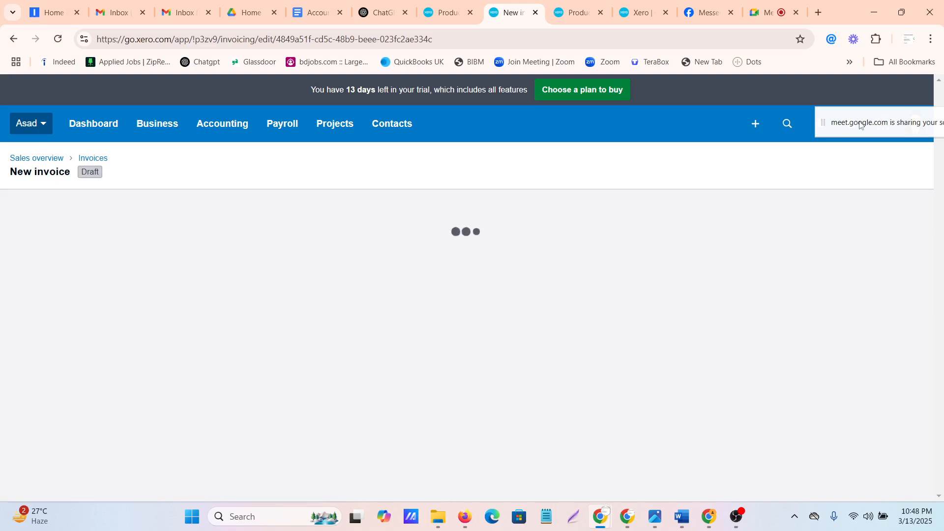
drag(865, 122, 872, 43)
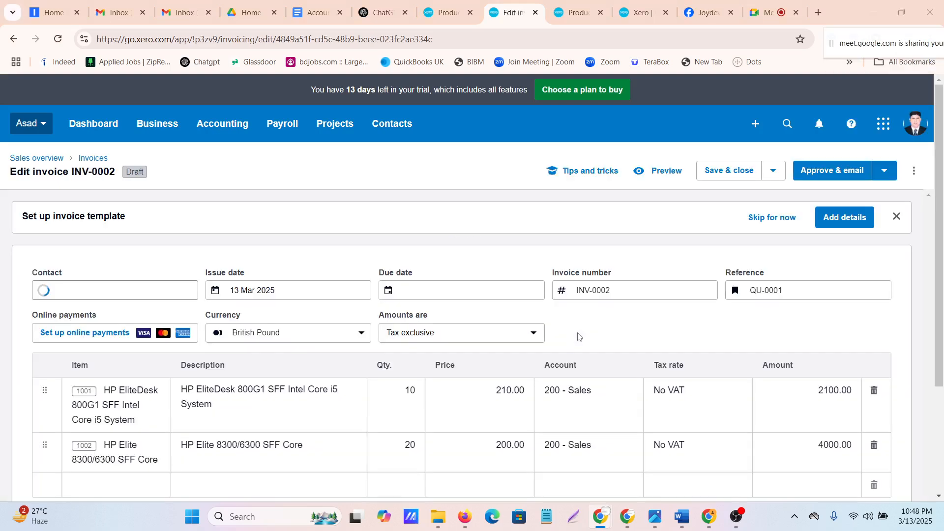
Try to approve and email the draft invoice without a due date
scroll(524, 325, down, 3)
scroll(523, 326, up, 3)
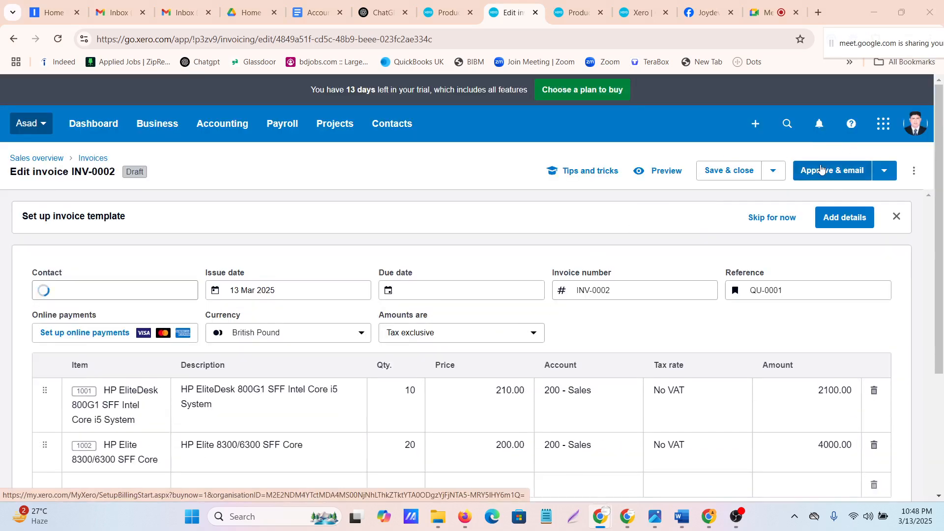
click(821, 173)
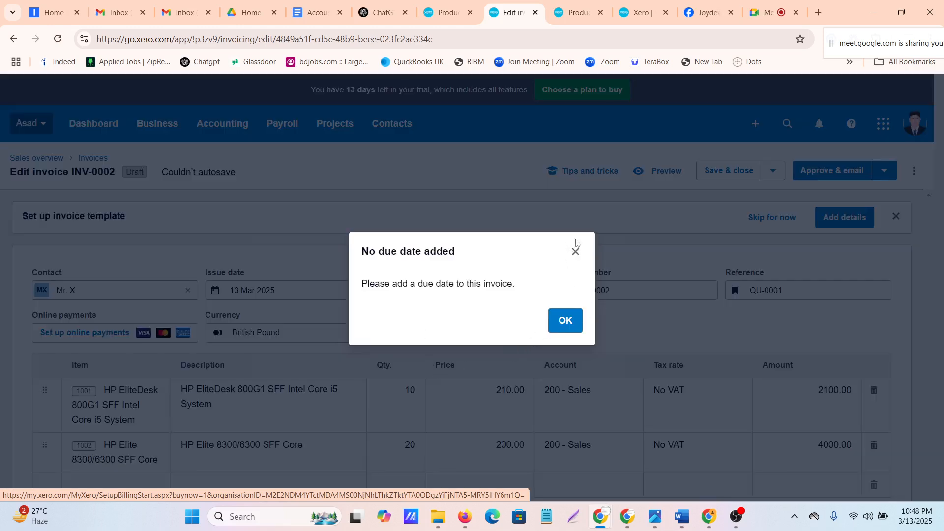
click(575, 251)
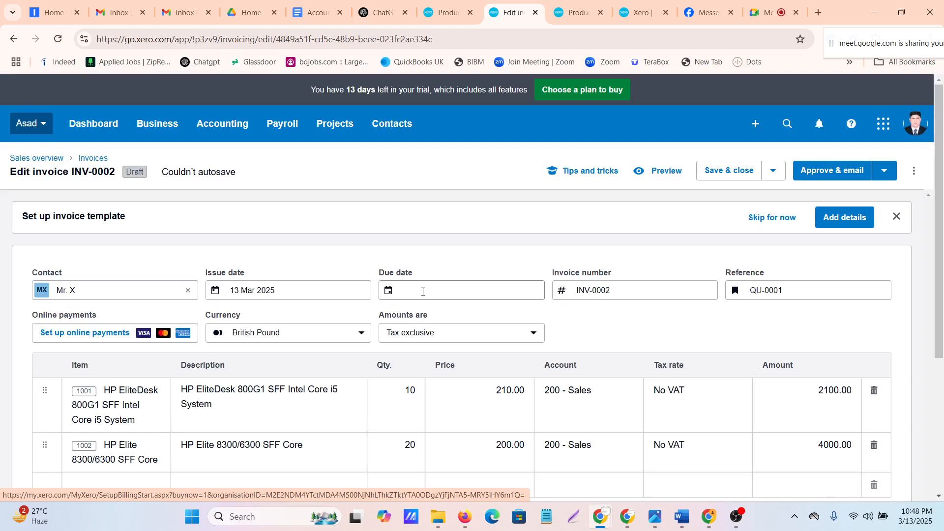
Set the draft invoice's due date to 20 Mar 2025
click(423, 291)
scroll(467, 246, down, 1)
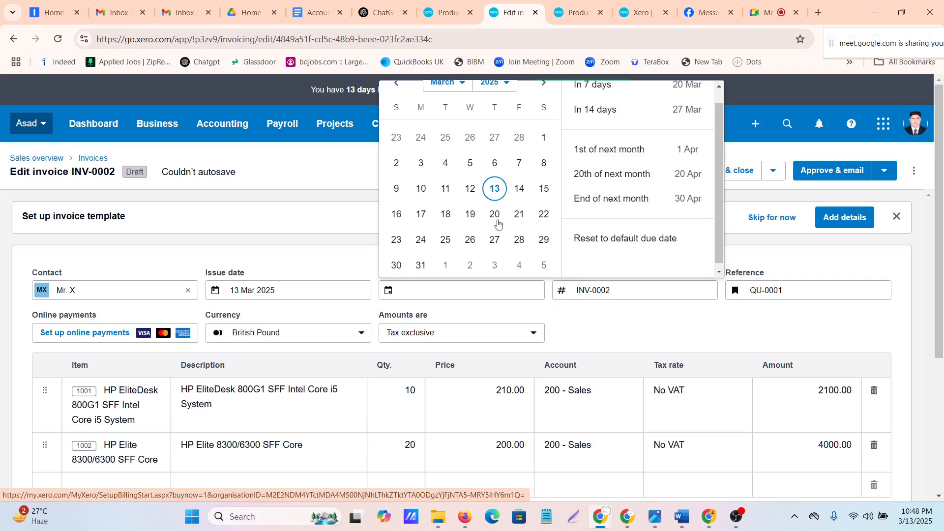
click(494, 217)
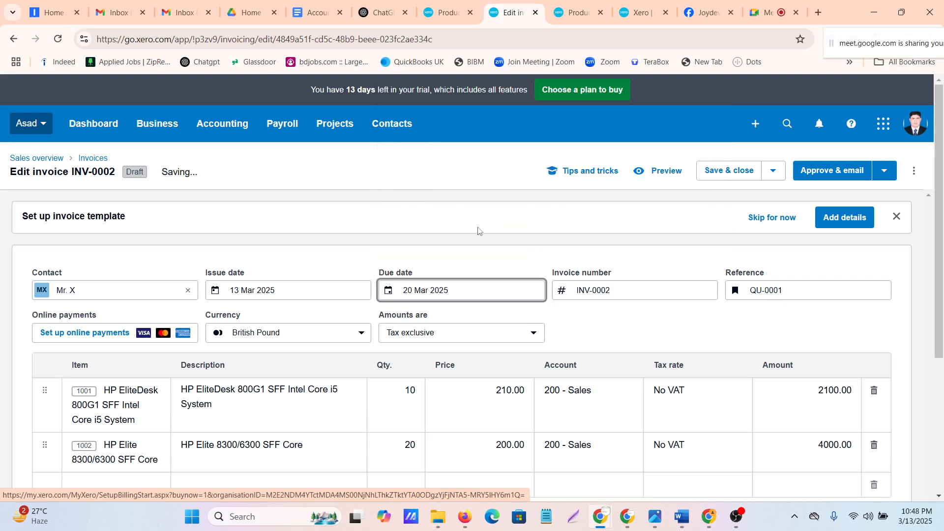
click(456, 248)
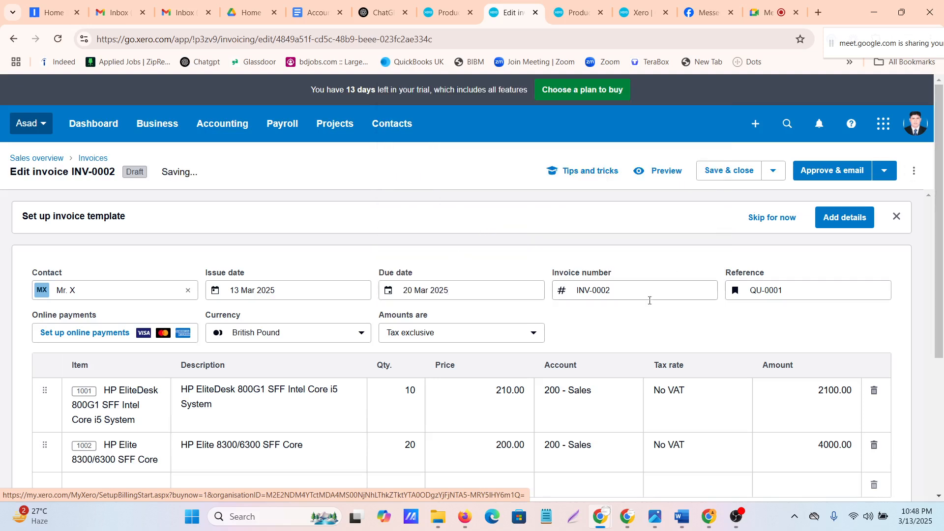
Approve the invoice, review the proposed customer email message and cancel sending it
scroll(633, 325, down, 5)
scroll(634, 325, up, 5)
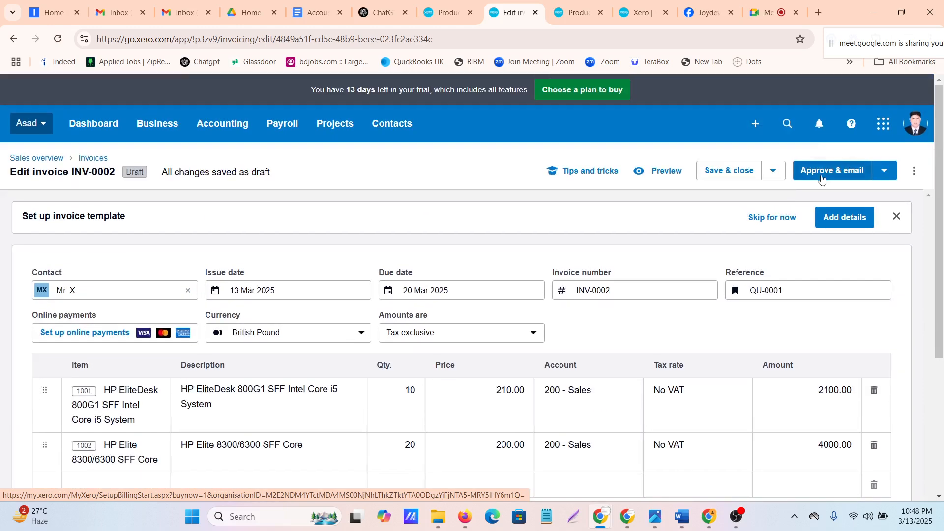
click(822, 173)
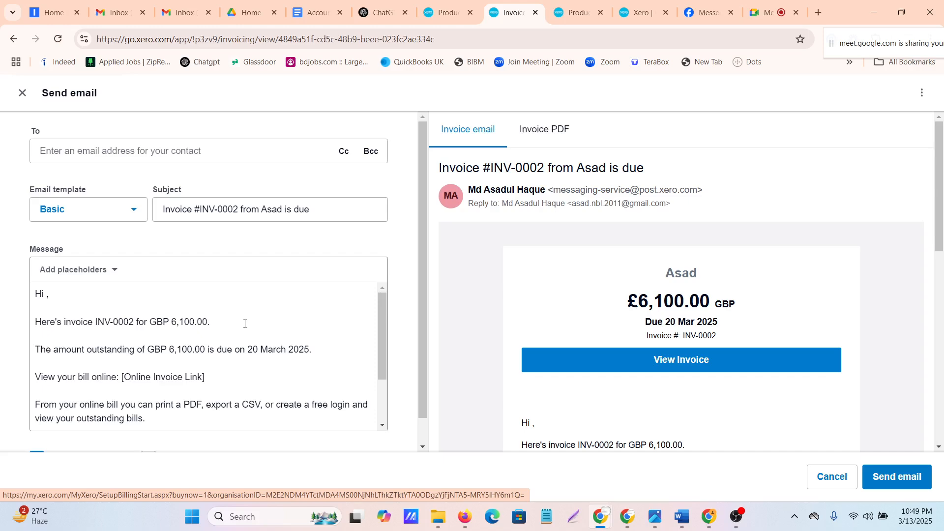
scroll(244, 323, down, 3)
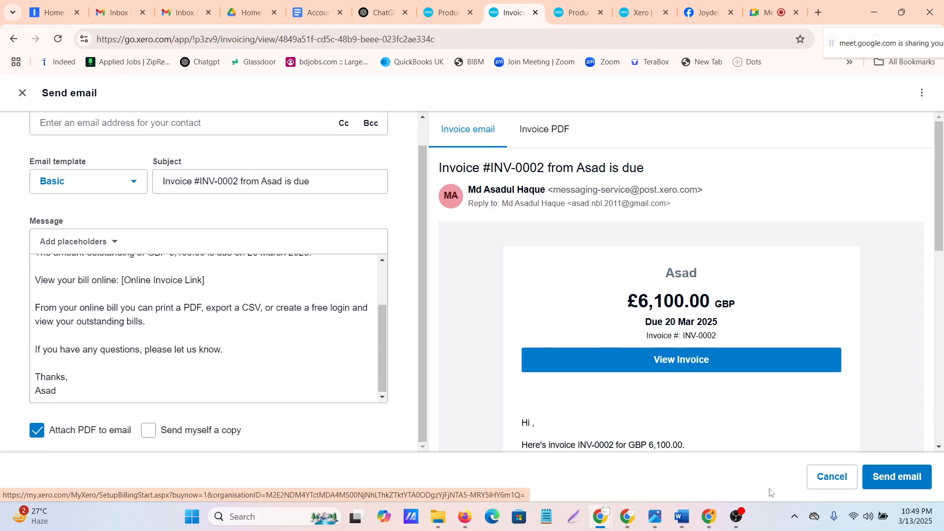
click(812, 480)
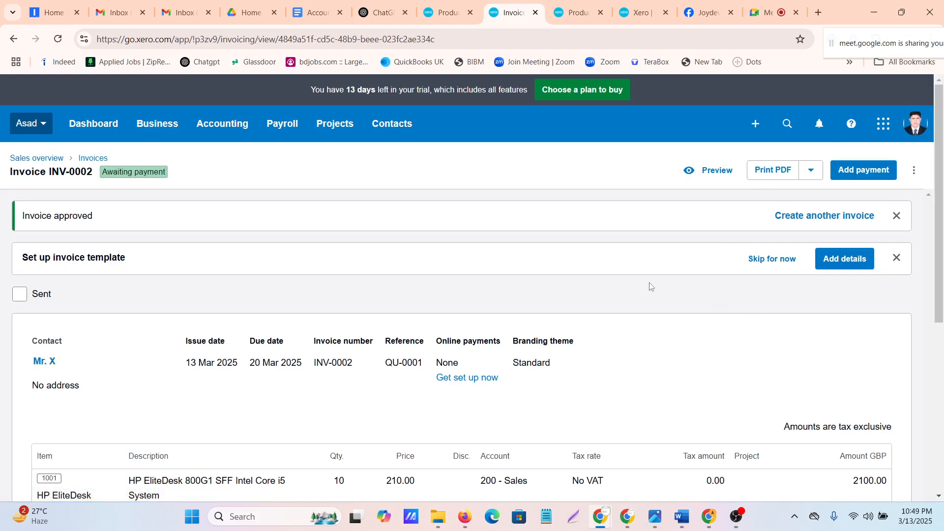
Review the approved invoice's lines and start a payment on it into the CITY Bank NA account
scroll(650, 287, down, 5)
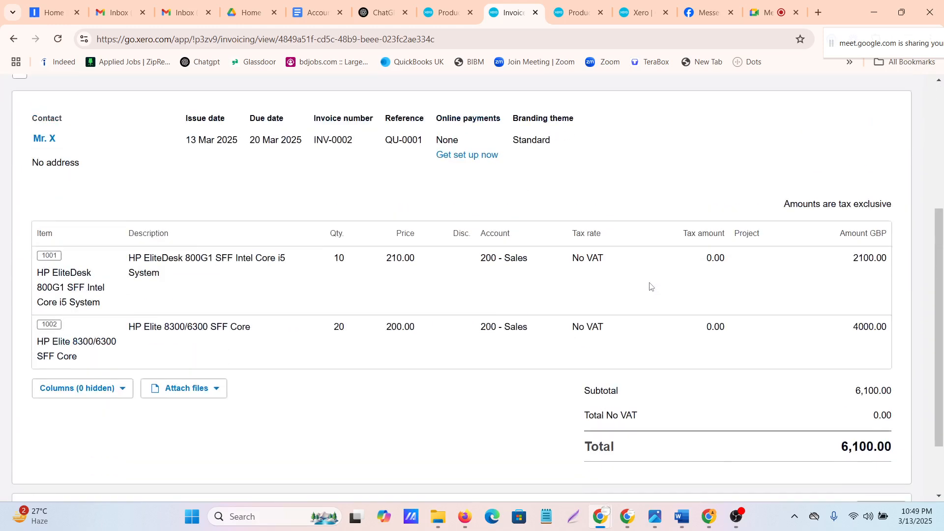
scroll(651, 287, up, 4)
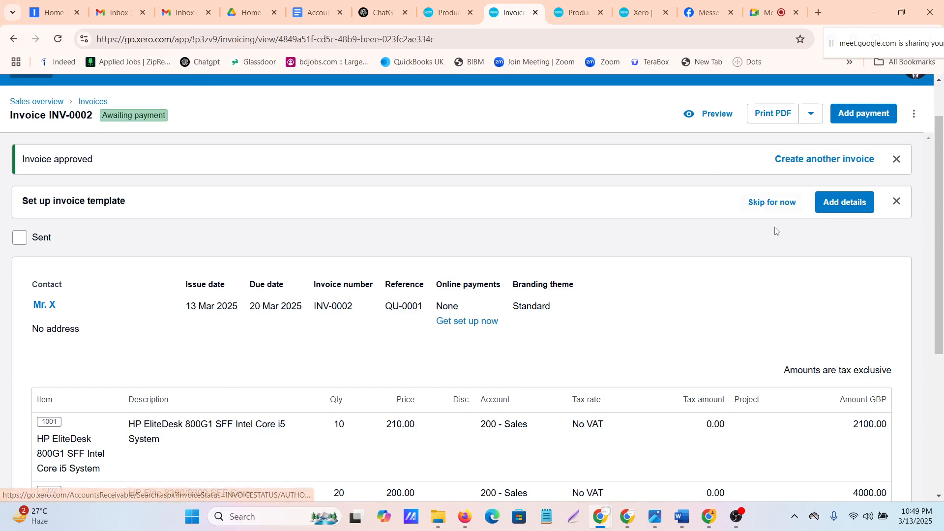
scroll(439, 379, down, 5)
scroll(439, 392, up, 6)
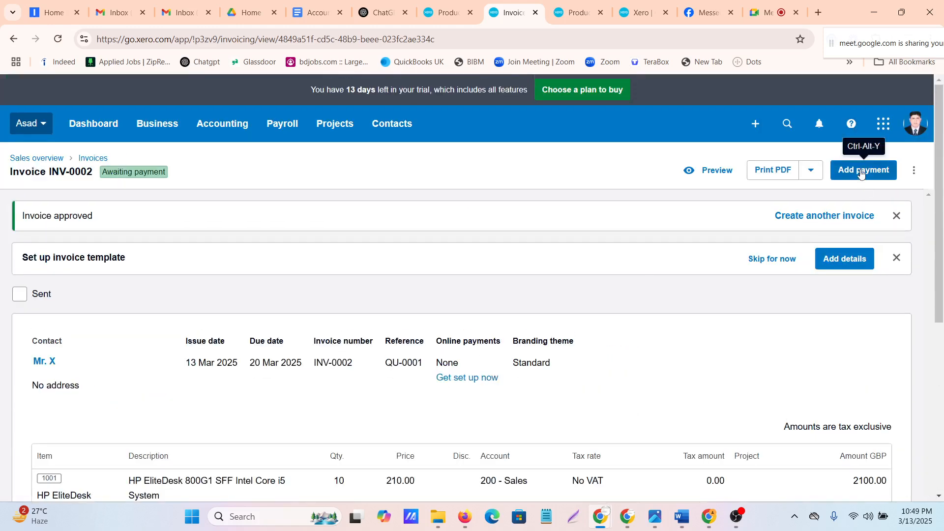
click(862, 172)
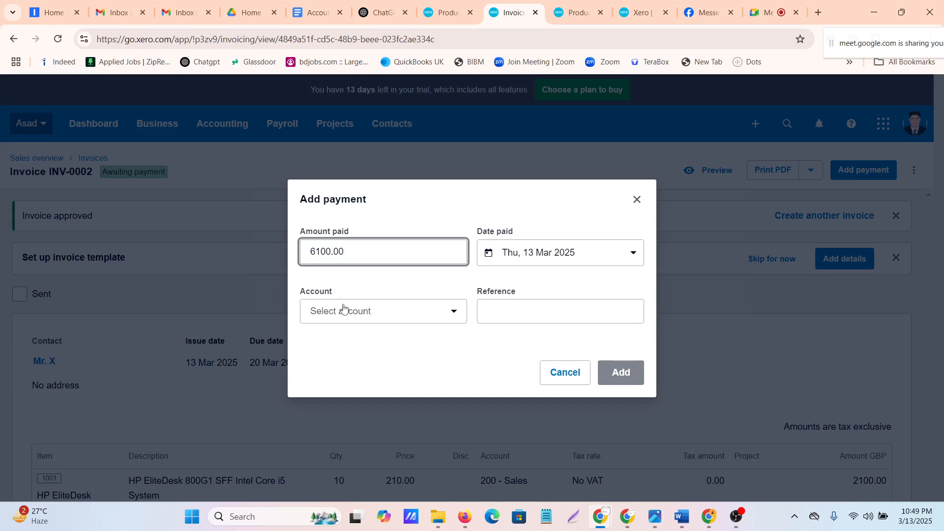
click(362, 311)
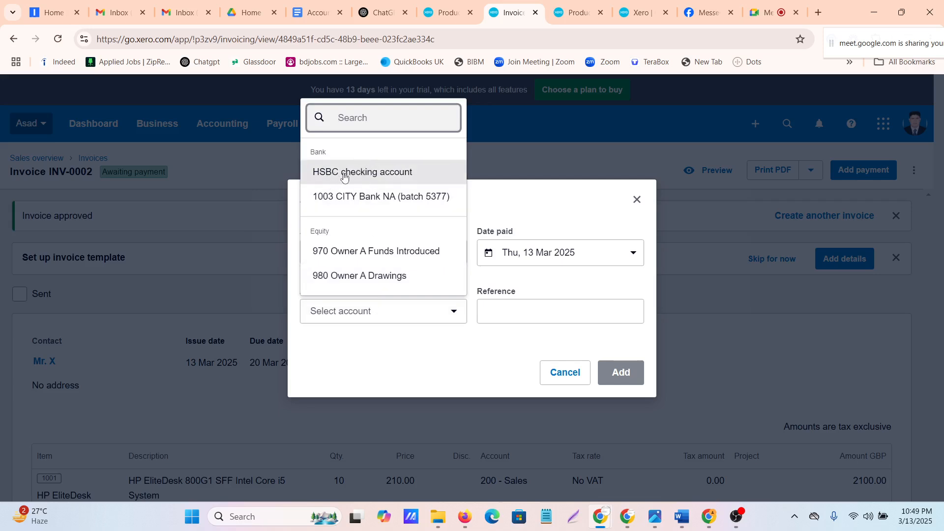
click(372, 204)
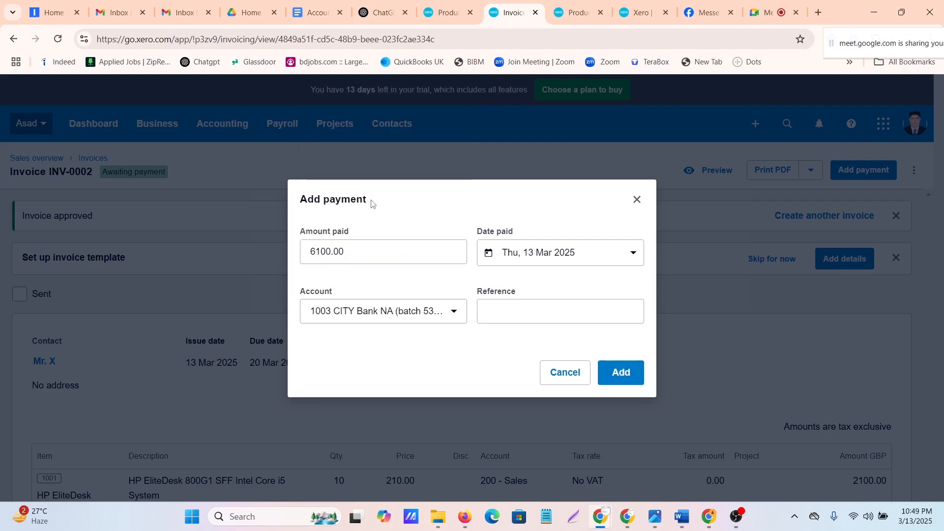
click(521, 303)
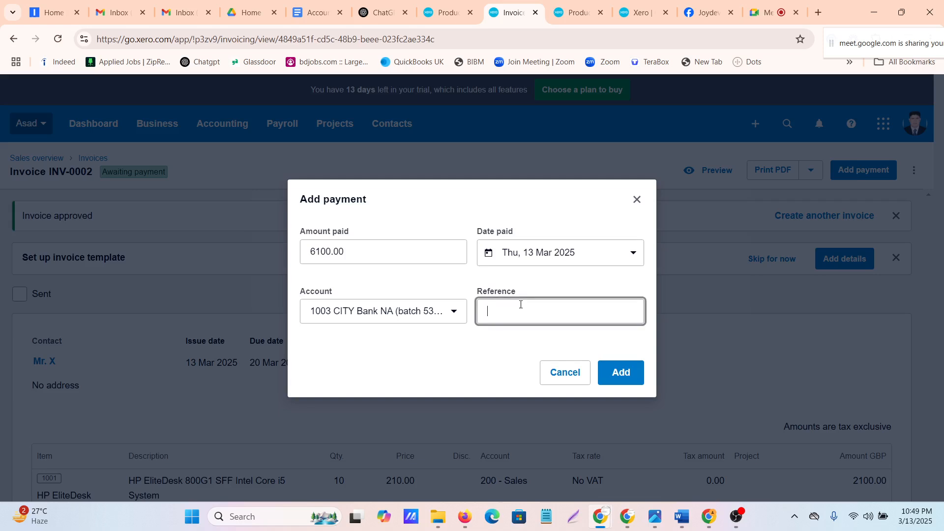
Set the amount paid to 2000 and add the payment to the invoice
click(366, 243)
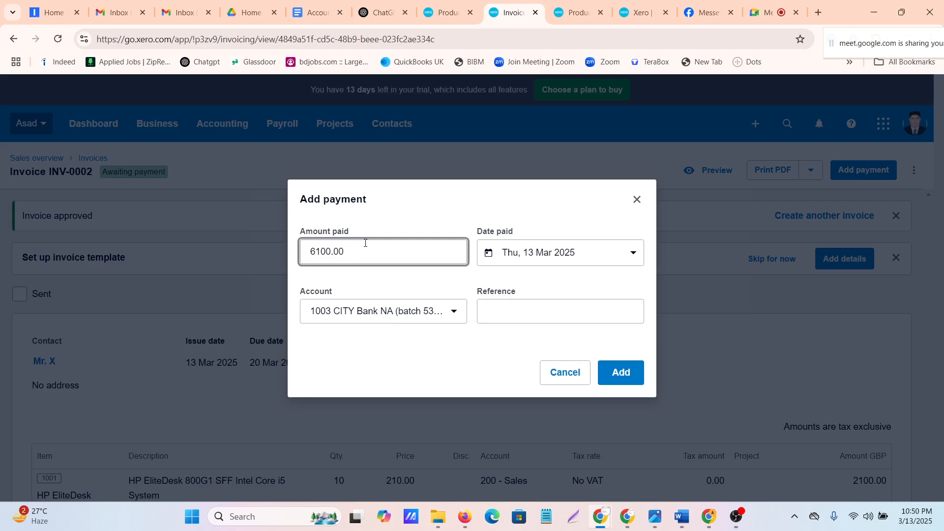
key(BackSpace)
key(BackSpace)
key(BackSpace)
key(BackSpace)
key(BackSpace)
key(BackSpace)
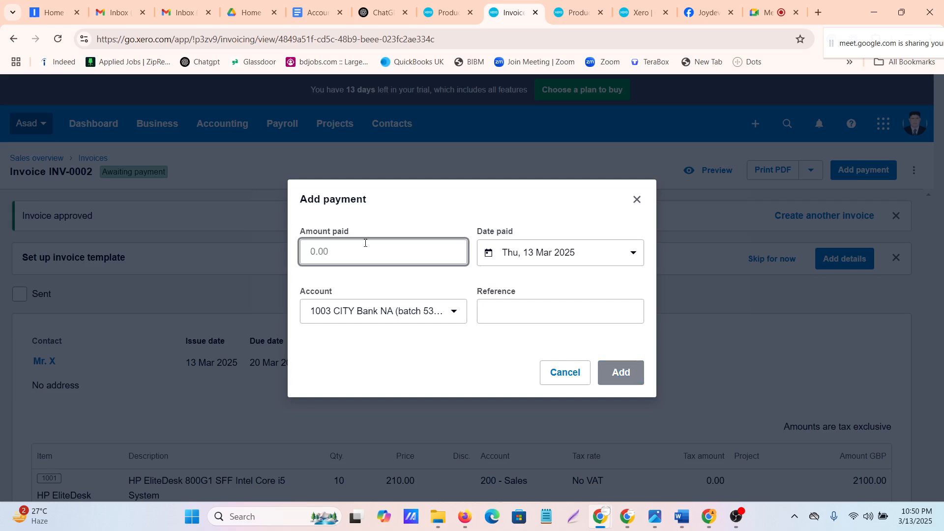
text(2000)
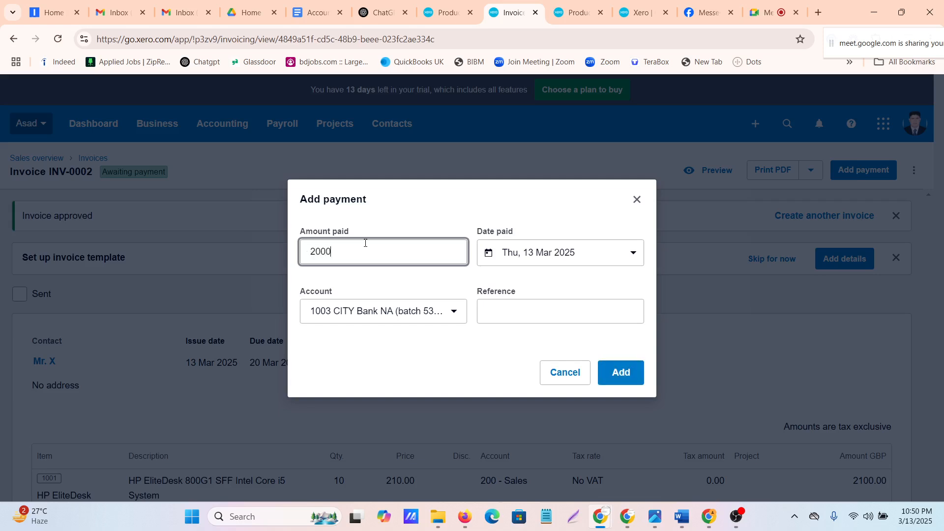
click(618, 379)
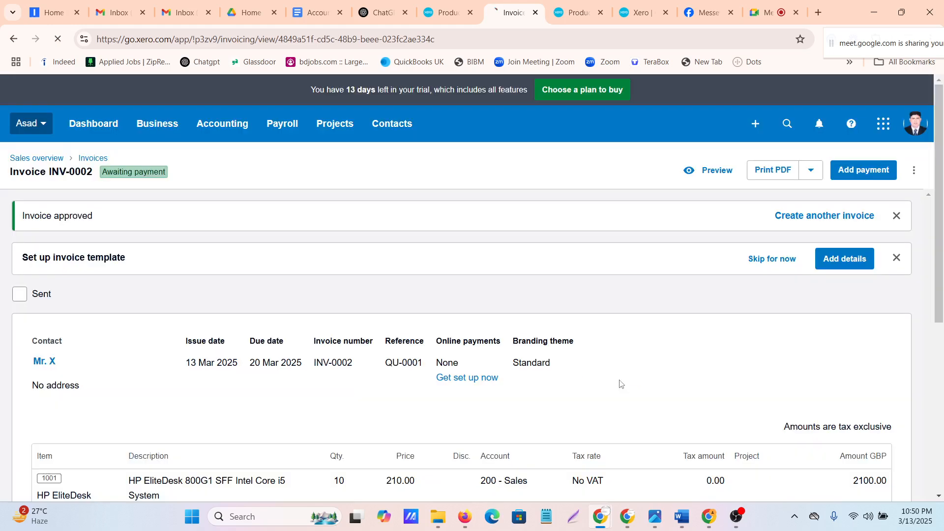
Open the invoice with reference QU-0001 from the list of invoices awaiting payment
scroll(621, 384, down, 5)
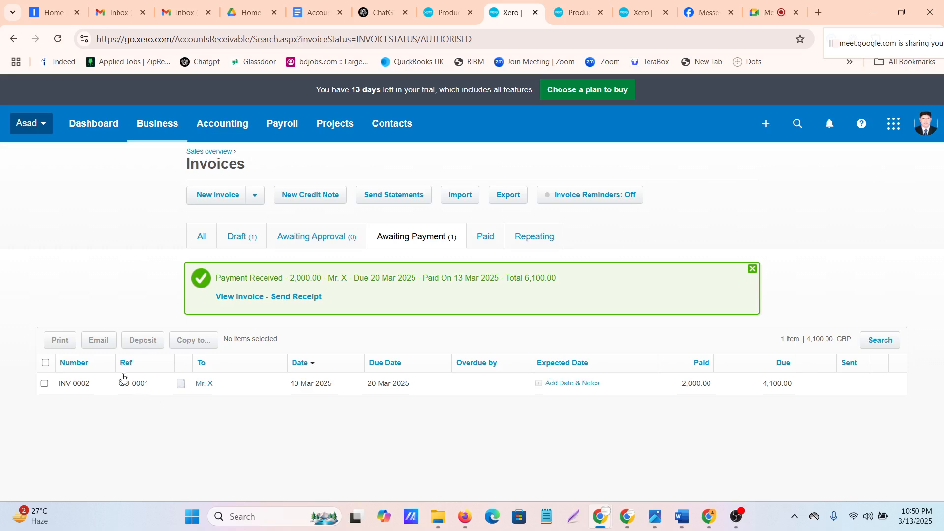
click(133, 390)
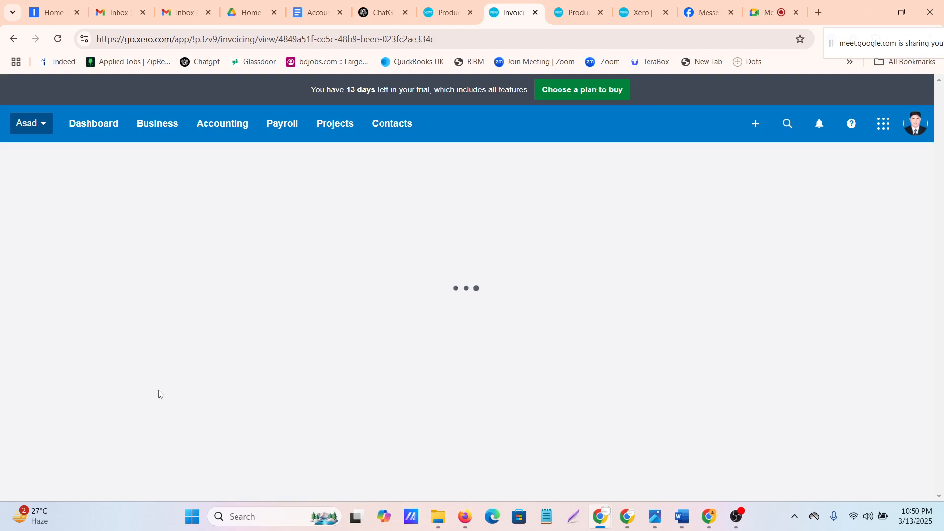
Switch to Google Meet to check the class call, and look through the open Xero products, import and chart of accounts pages
click(769, 19)
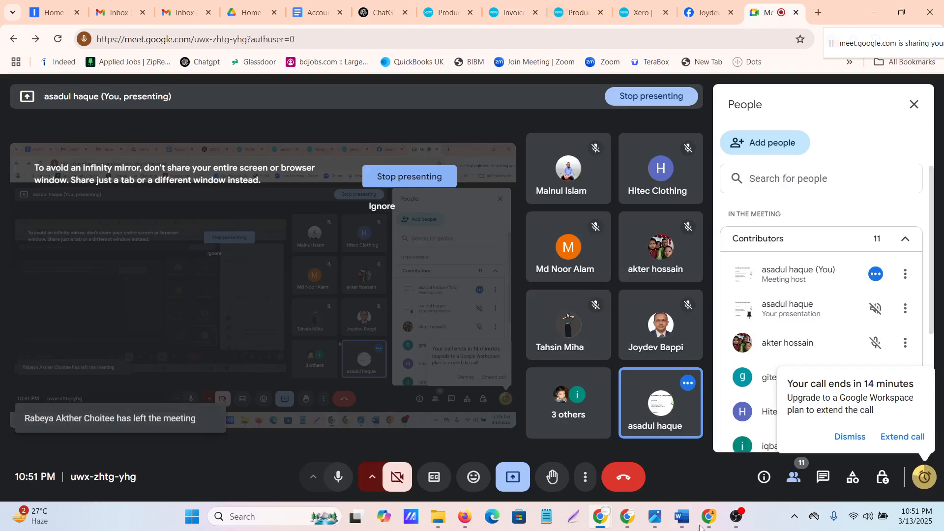
click(509, 7)
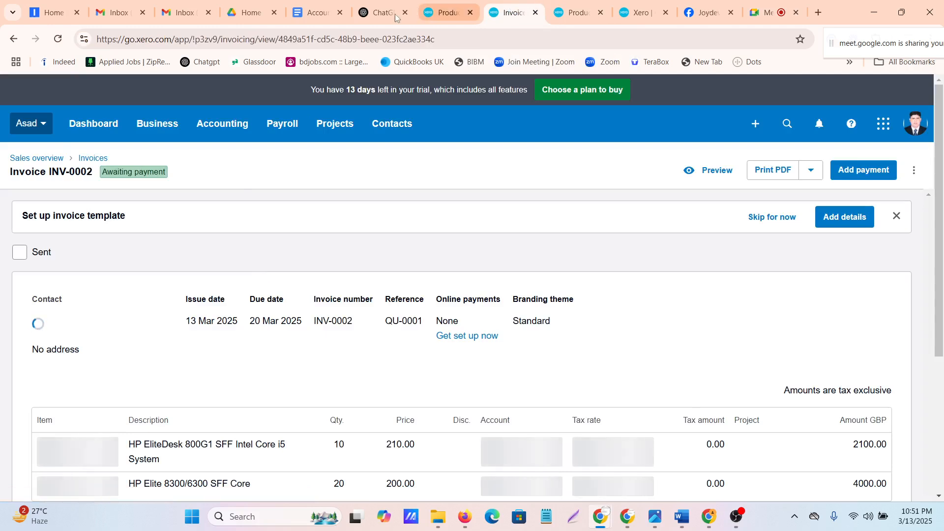
click(432, 14)
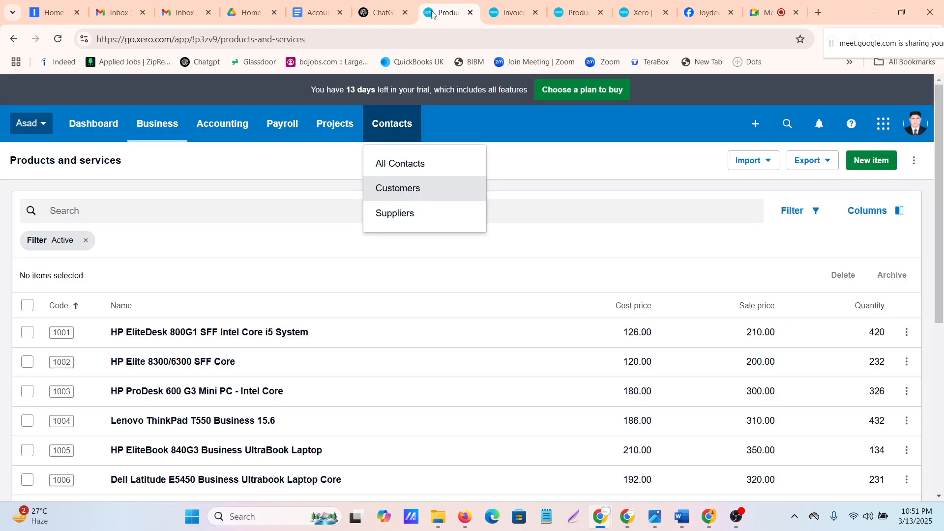
click(521, 16)
click(559, 10)
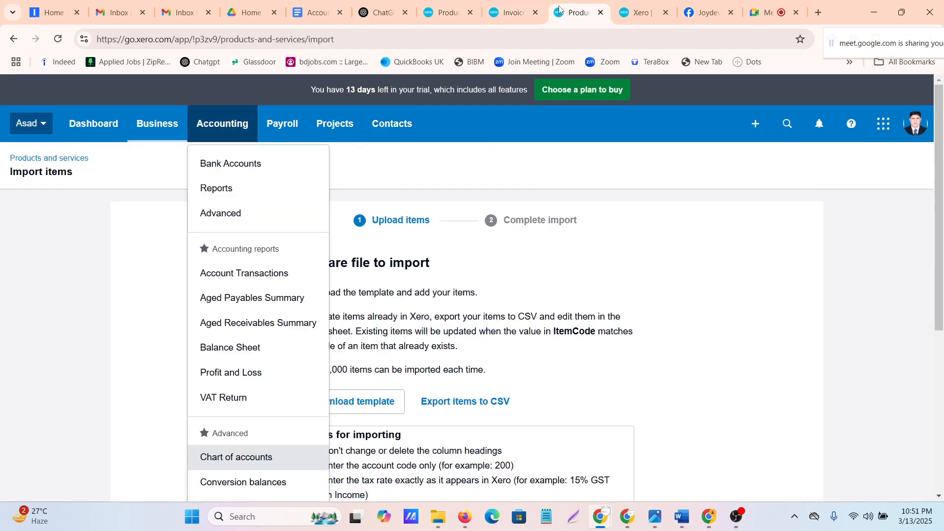
click(637, 13)
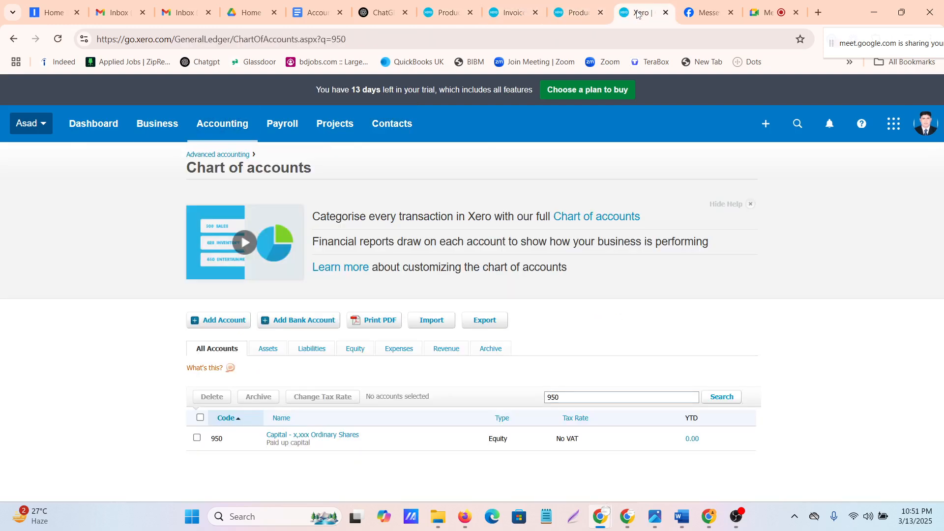
click(692, 13)
click(445, 13)
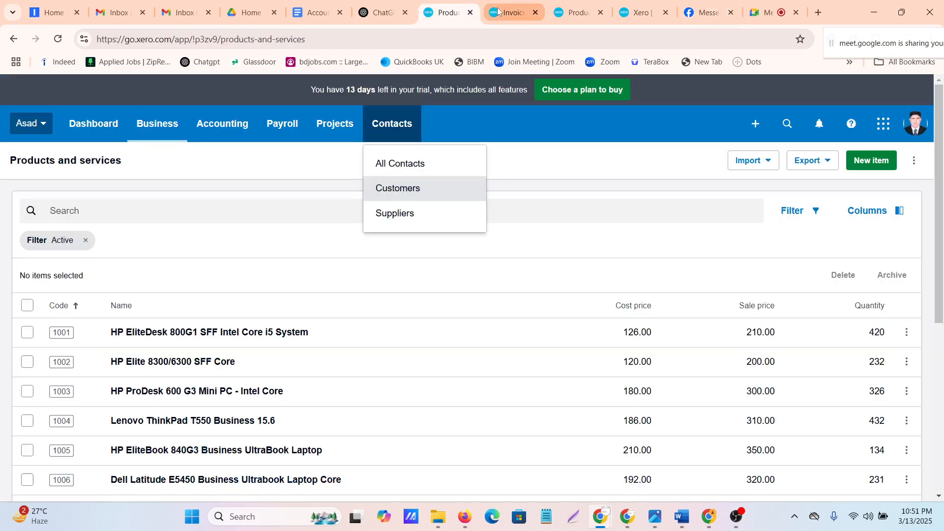
Return to the invoice, examine its payment deduction and amount due, and check which further invoice actions are offered
click(498, 11)
scroll(368, 287, down, 5)
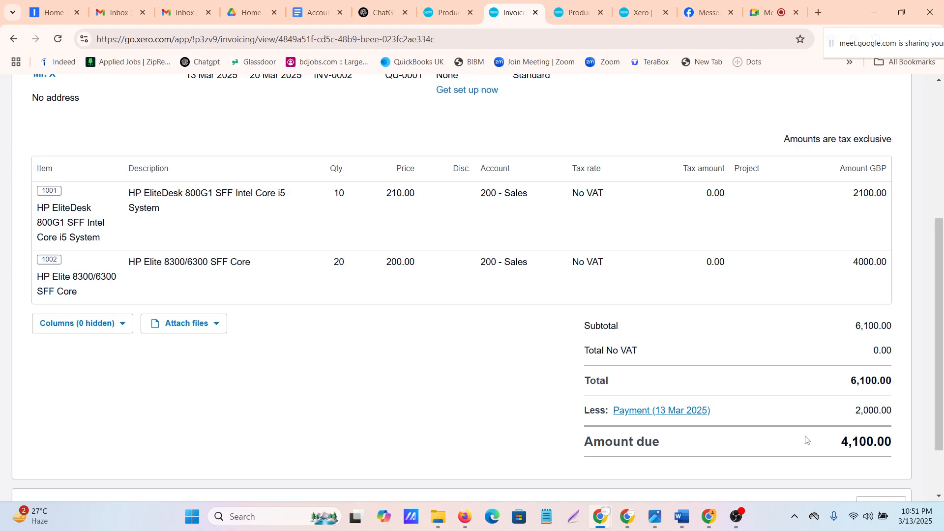
scroll(702, 428, up, 5)
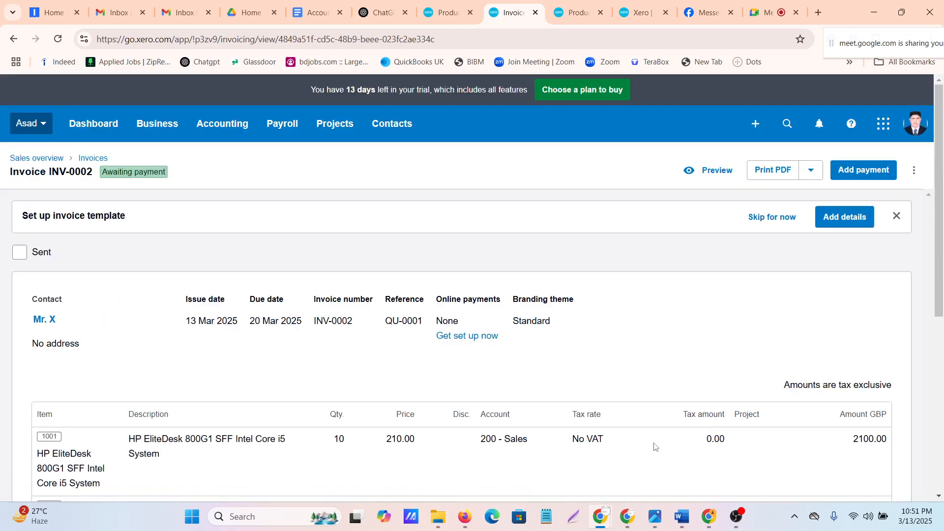
scroll(645, 403, down, 5)
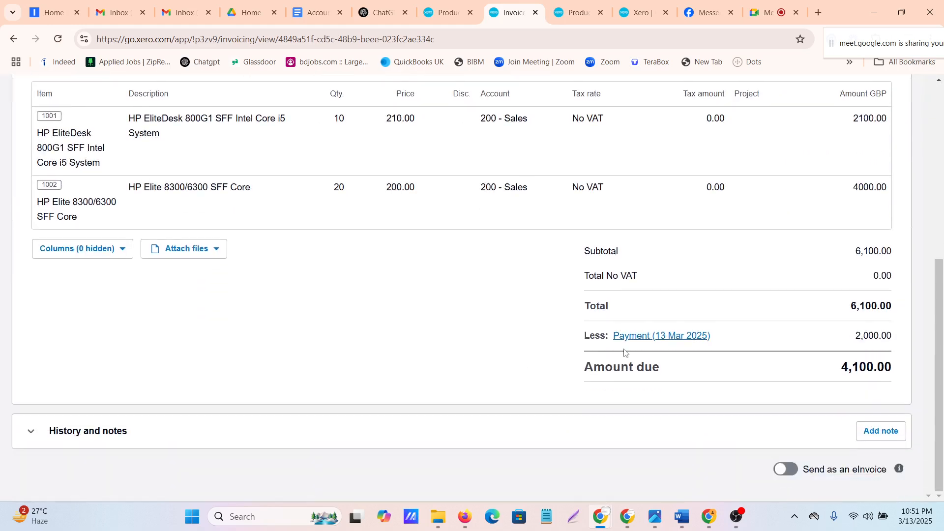
scroll(625, 351, up, 5)
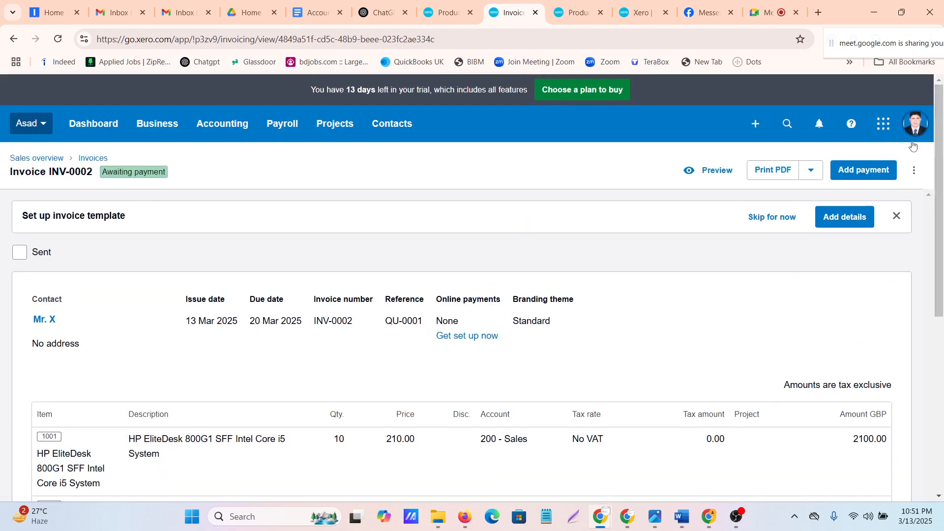
click(916, 173)
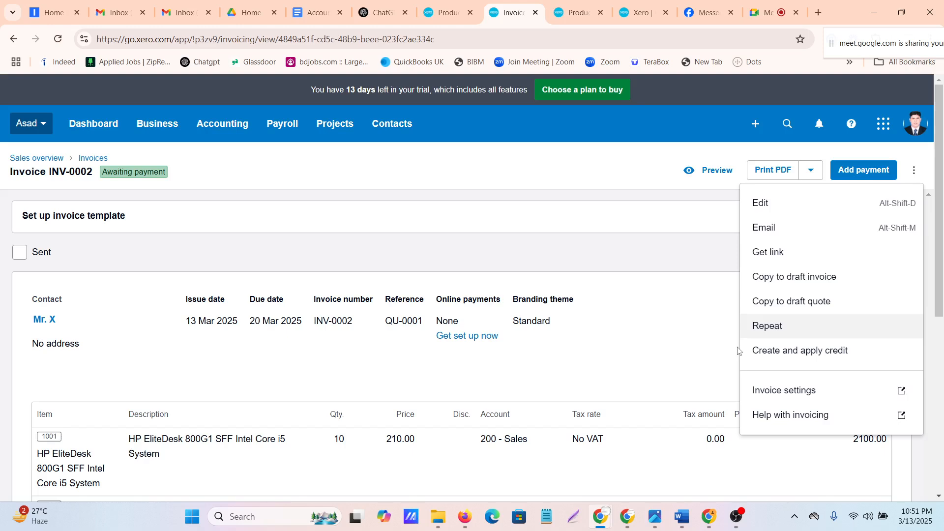
click(662, 292)
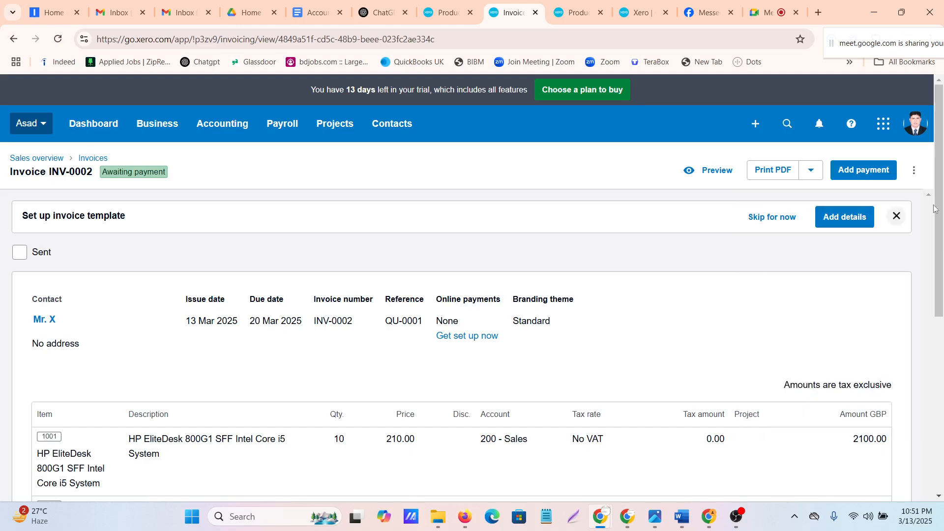
Dismiss the invoice template setup notice, and review the invoice's line items and PDF print options
click(896, 216)
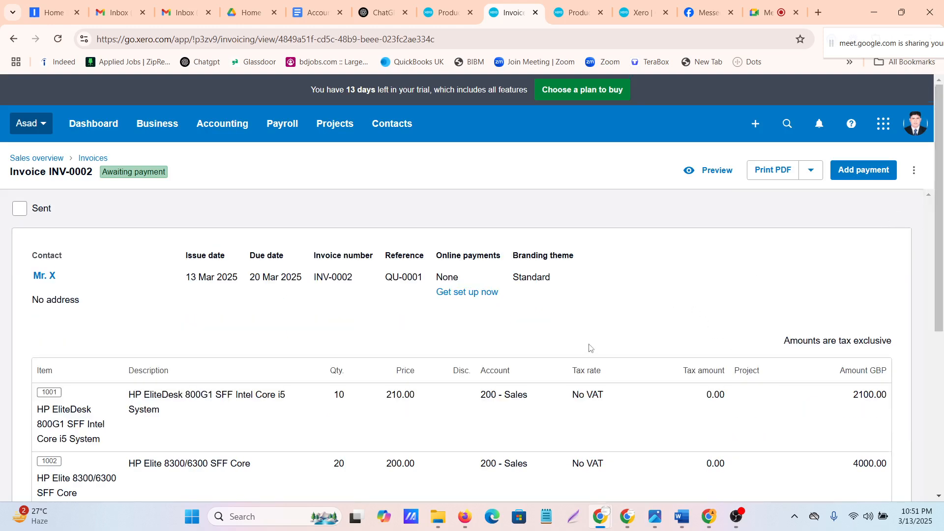
scroll(590, 348, down, 5)
scroll(590, 345, up, 5)
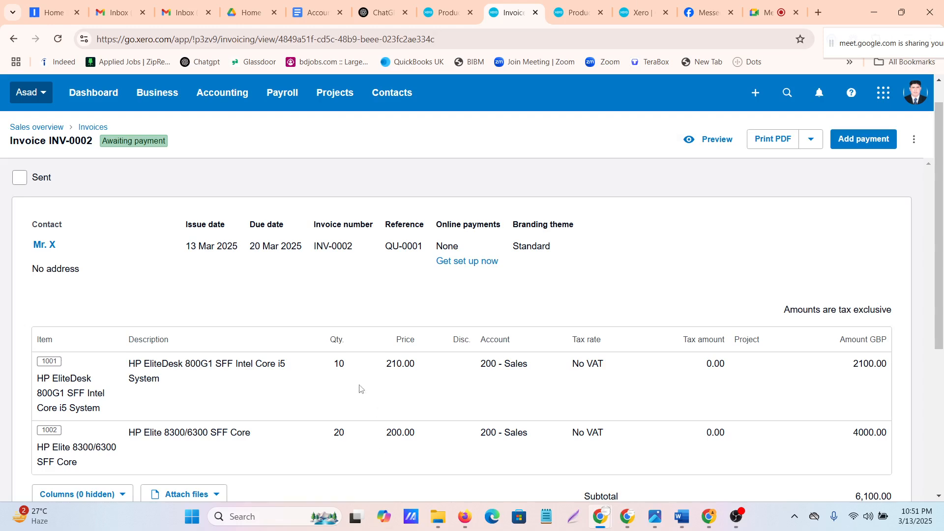
scroll(120, 307, down, 4)
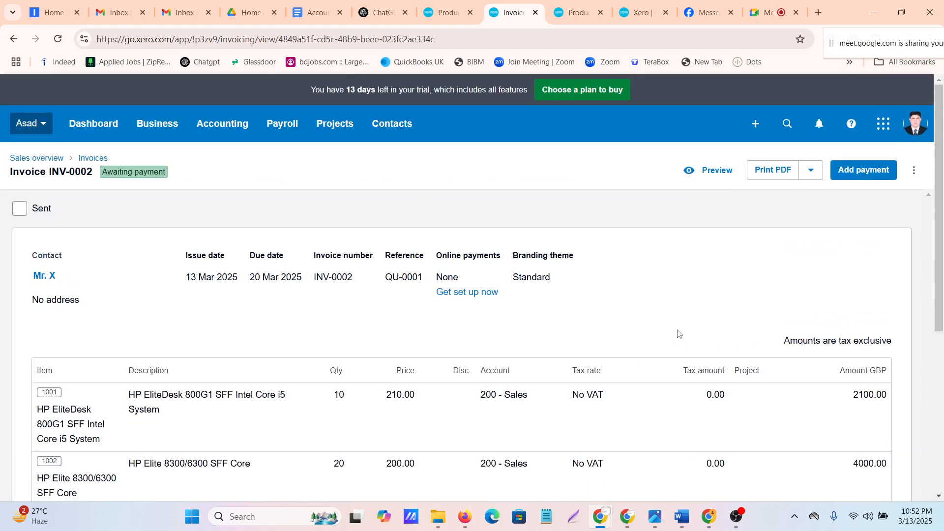
click(810, 170)
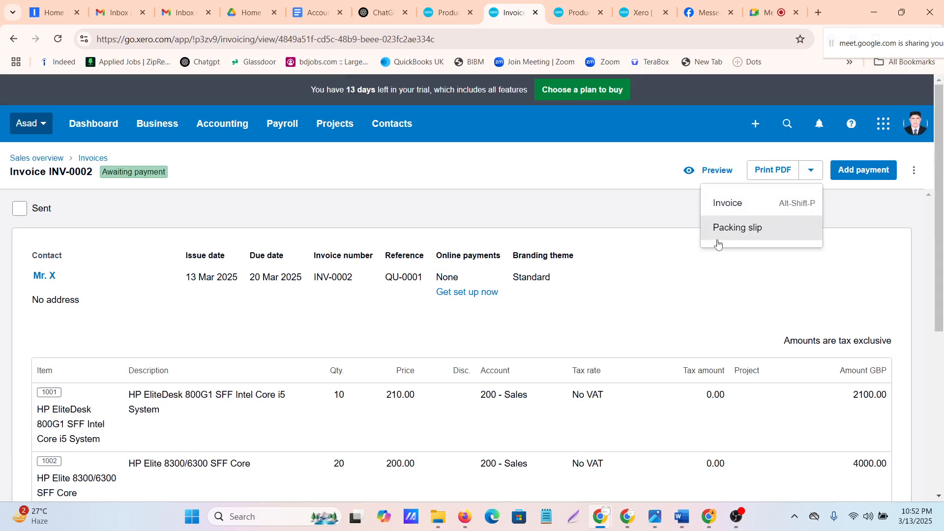
click(524, 165)
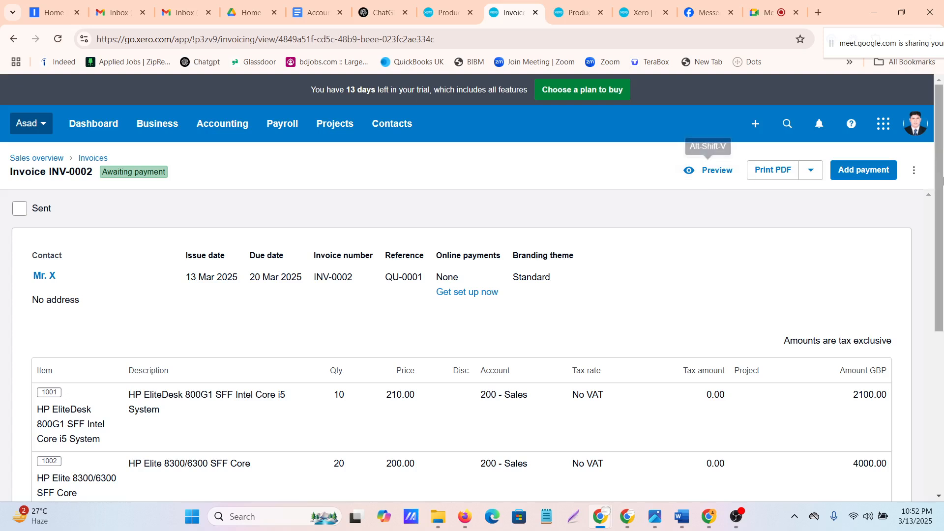
Create a credit note to apply to invoice INV-0002 and date it 21 Mar 2025
click(914, 171)
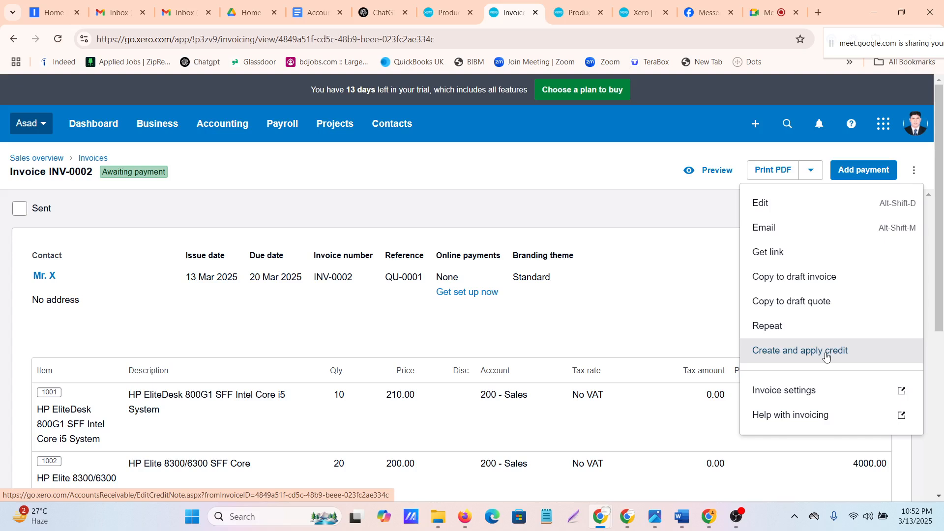
click(799, 352)
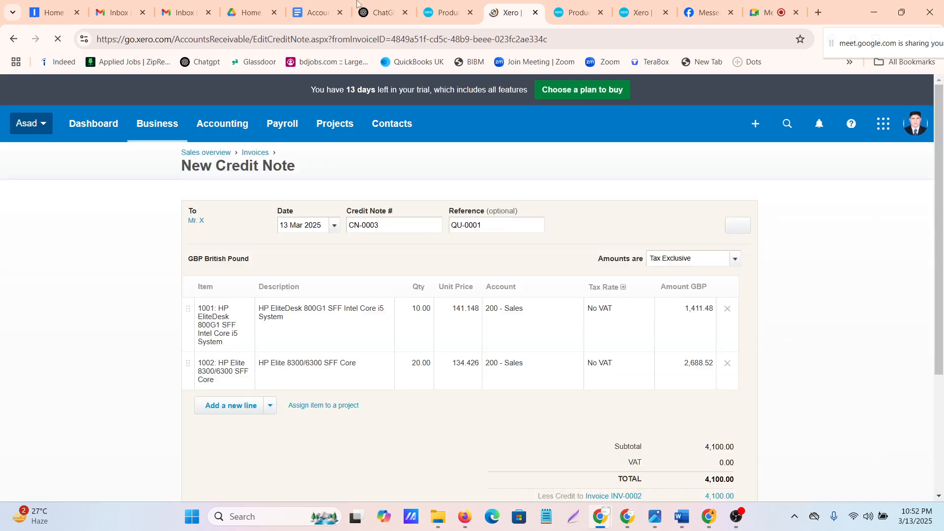
scroll(369, 338, down, 3)
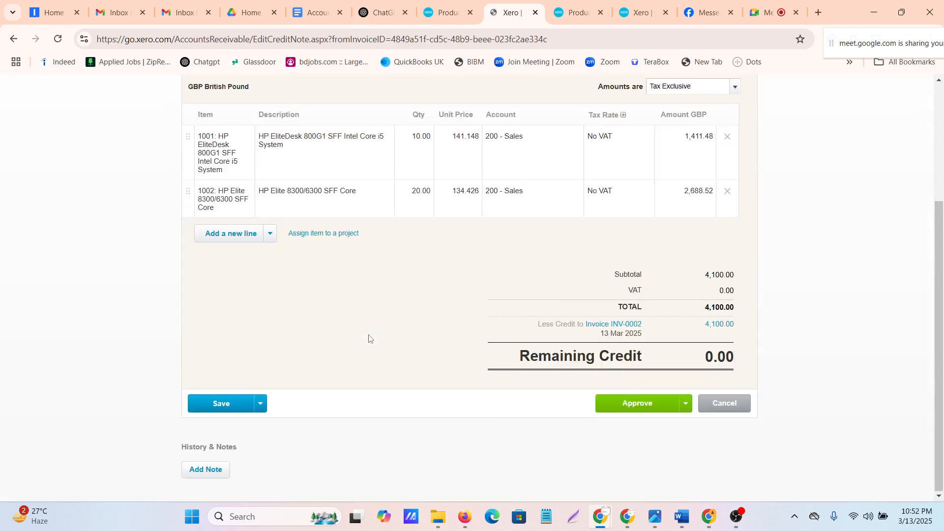
scroll(369, 338, up, 2)
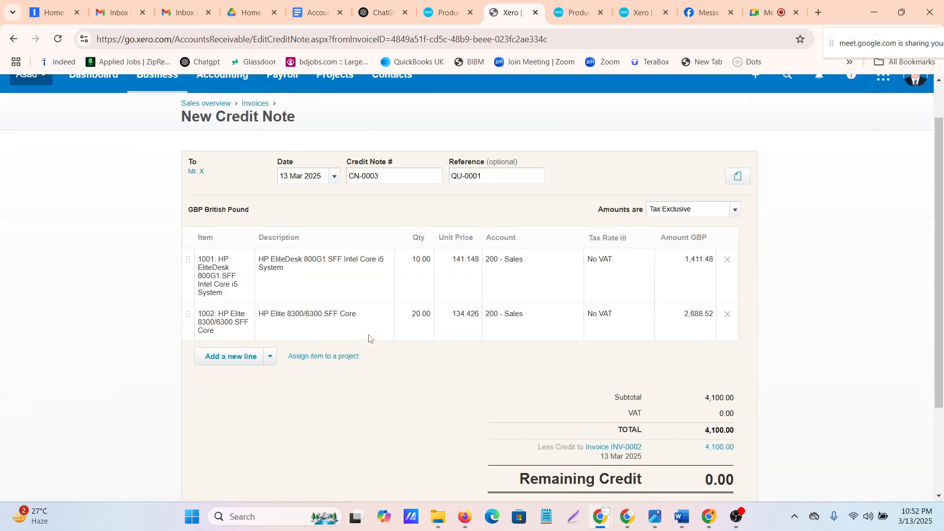
click(335, 178)
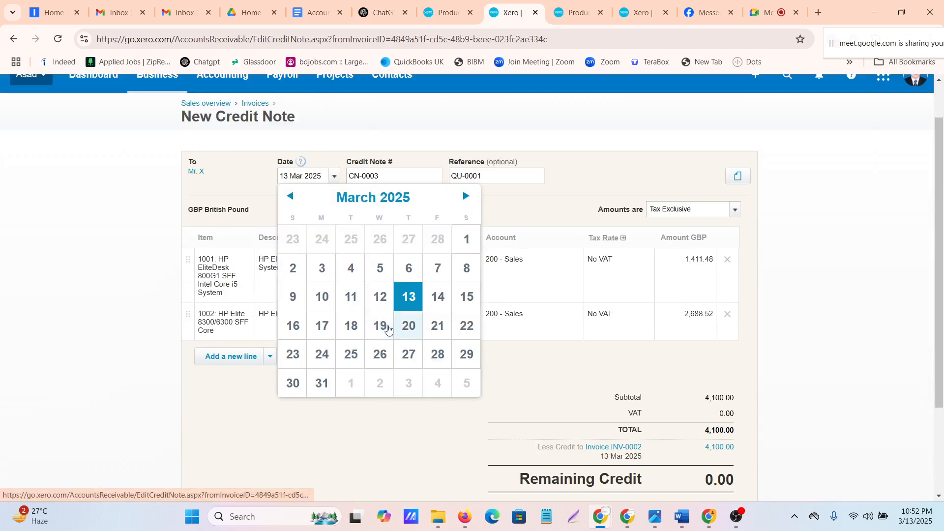
click(435, 329)
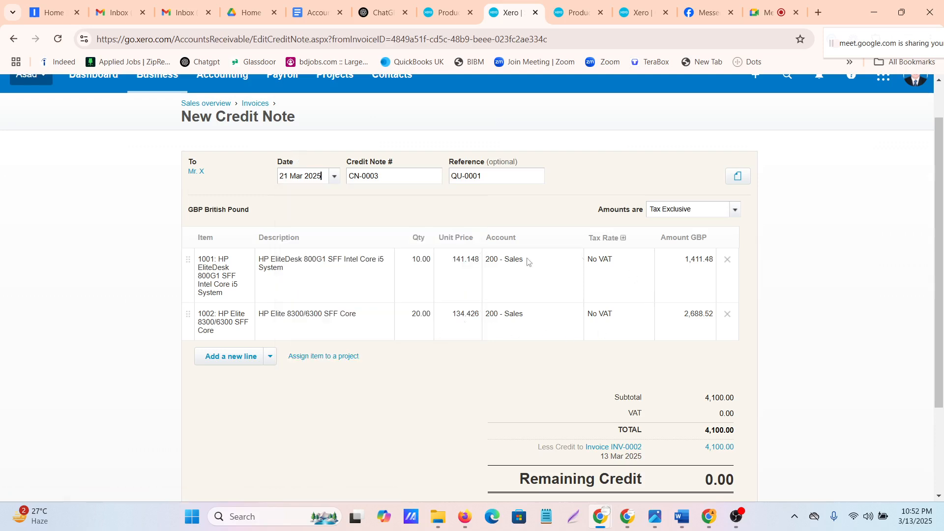
Set the credit note quantity to 2 for both the HP EliteDesk 800G1 and HP Elite 8300/6300 lines
click(411, 263)
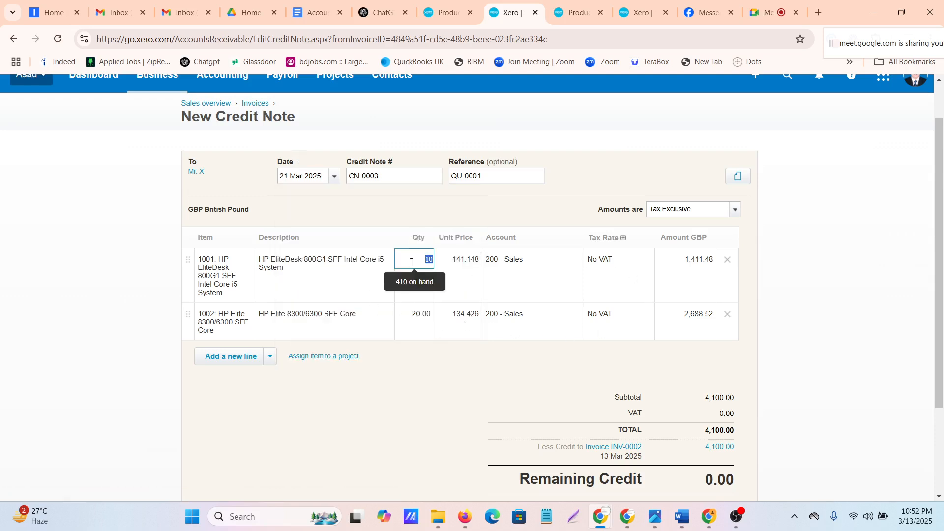
text(2)
click(434, 432)
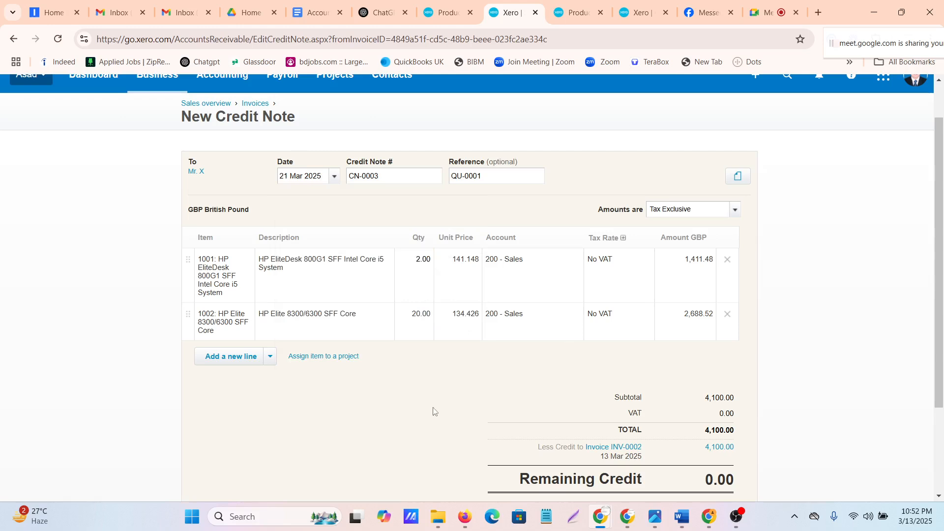
click(422, 319)
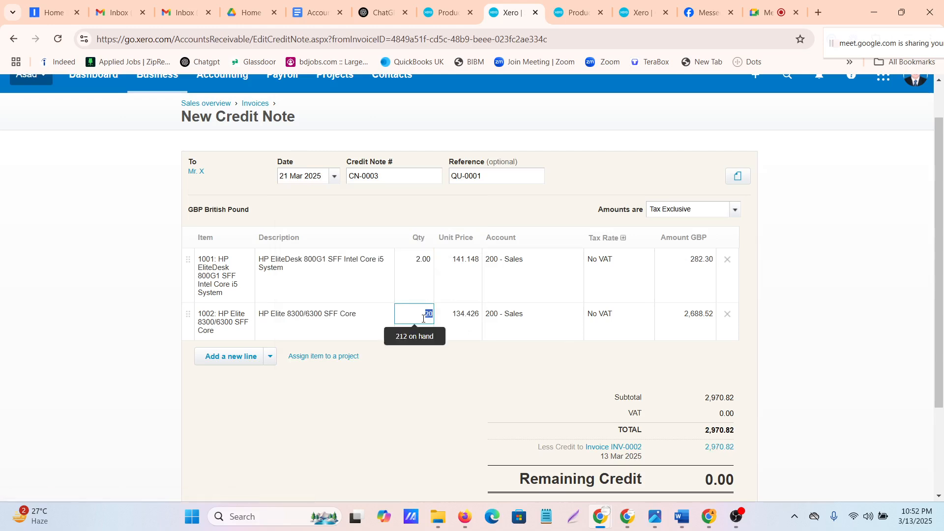
text(2)
click(426, 415)
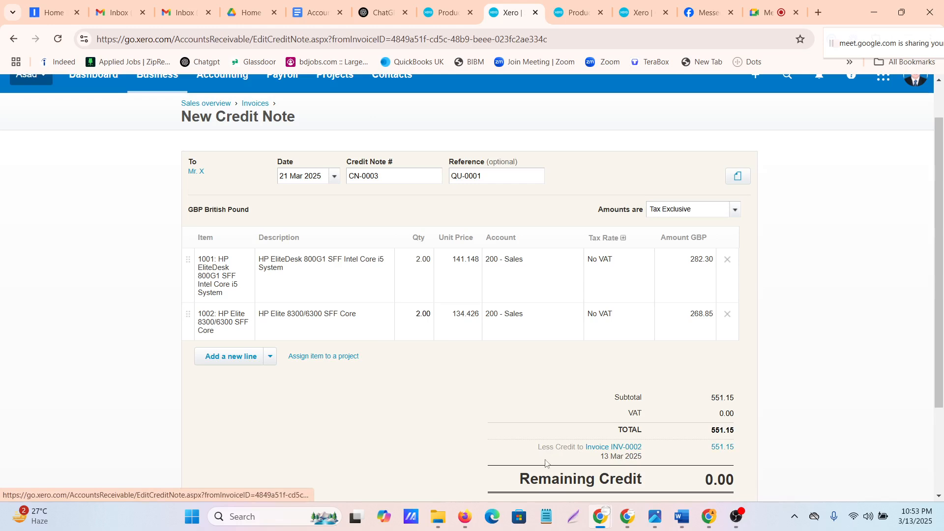
Approve the credit note so it is applied to the invoice, without adding another one
scroll(618, 390, down, 3)
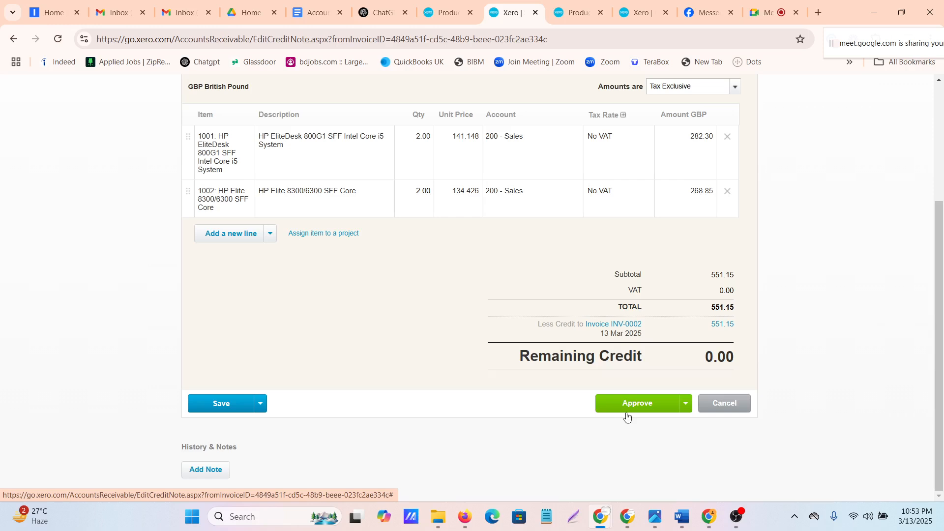
click(686, 405)
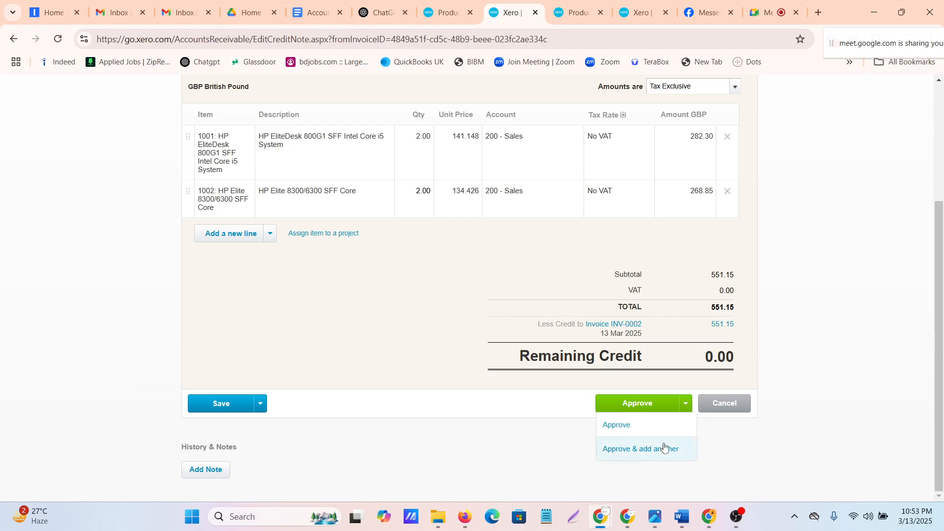
click(615, 426)
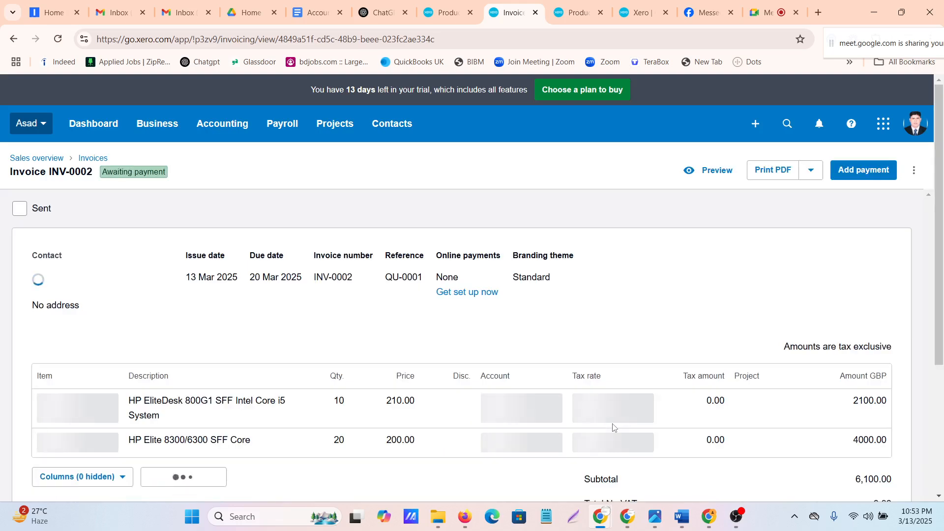
Examine the invoice's line items, payment and credit note deductions, and remaining amount due
scroll(481, 323, down, 4)
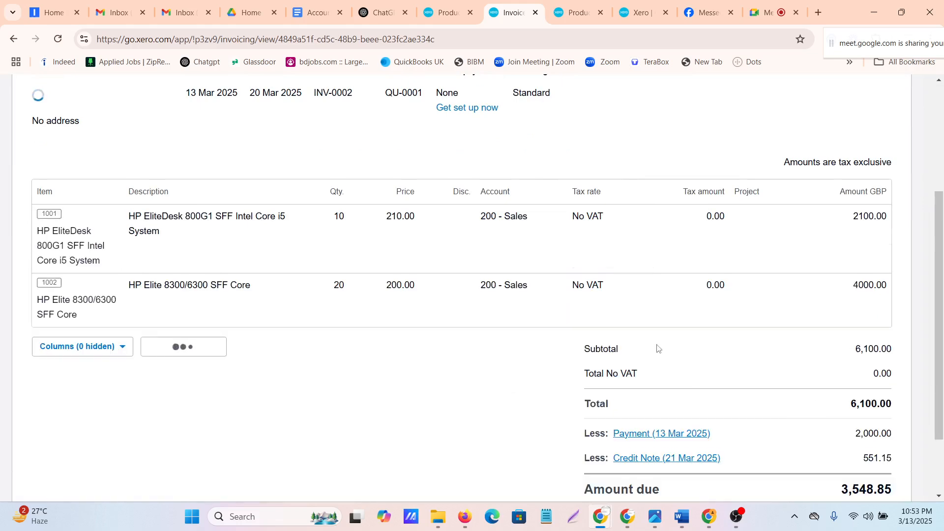
scroll(713, 361, down, 2)
scroll(661, 383, up, 1)
scroll(895, 422, up, 1)
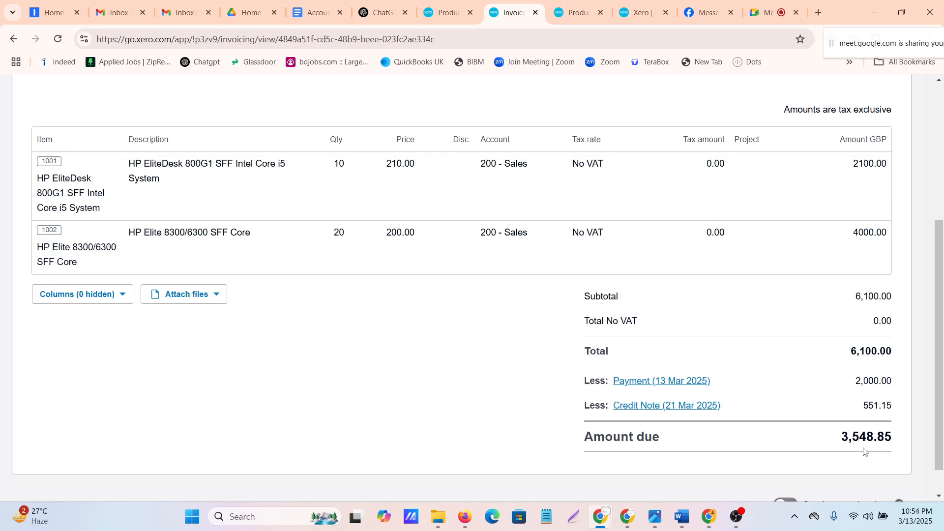
scroll(396, 340, down, 2)
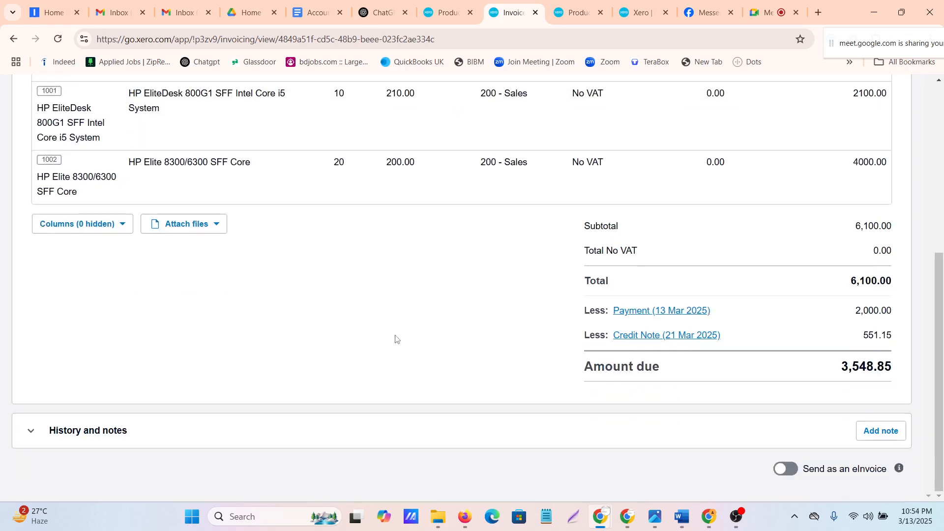
scroll(811, 391, up, 5)
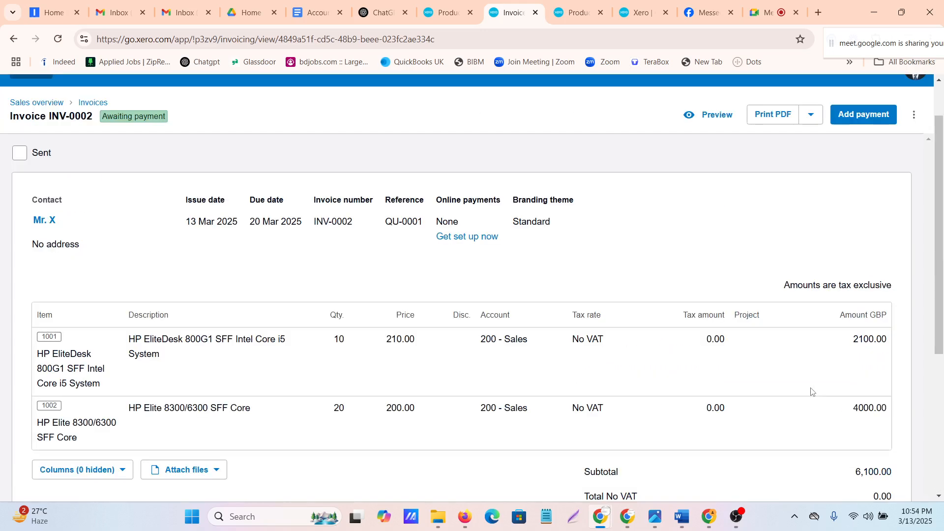
scroll(812, 391, down, 4)
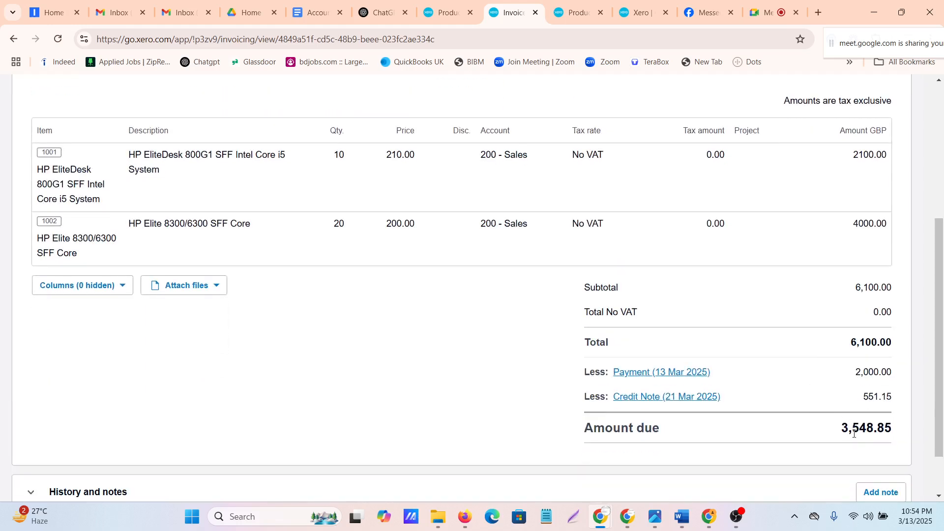
scroll(819, 338, up, 5)
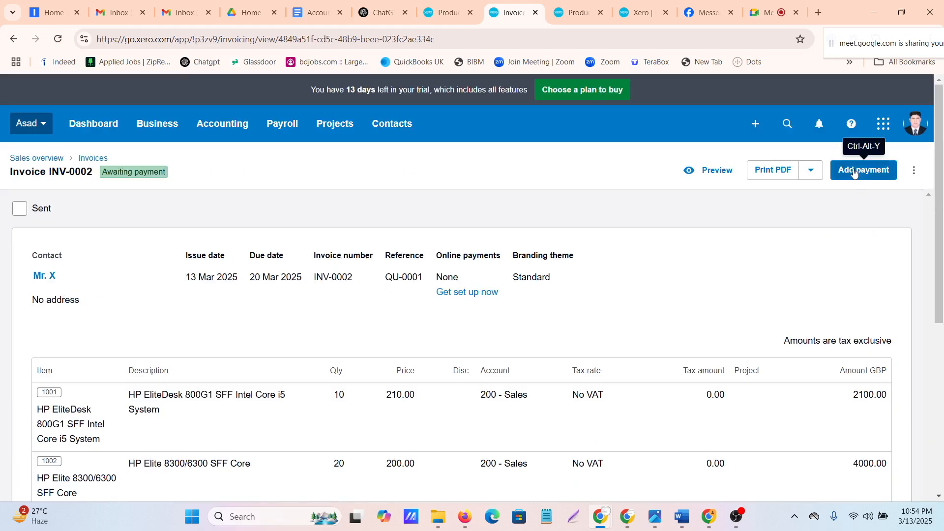
Start a payment for the invoice's full remaining balance and choose the CITY Bank NA account to receive it
click(853, 170)
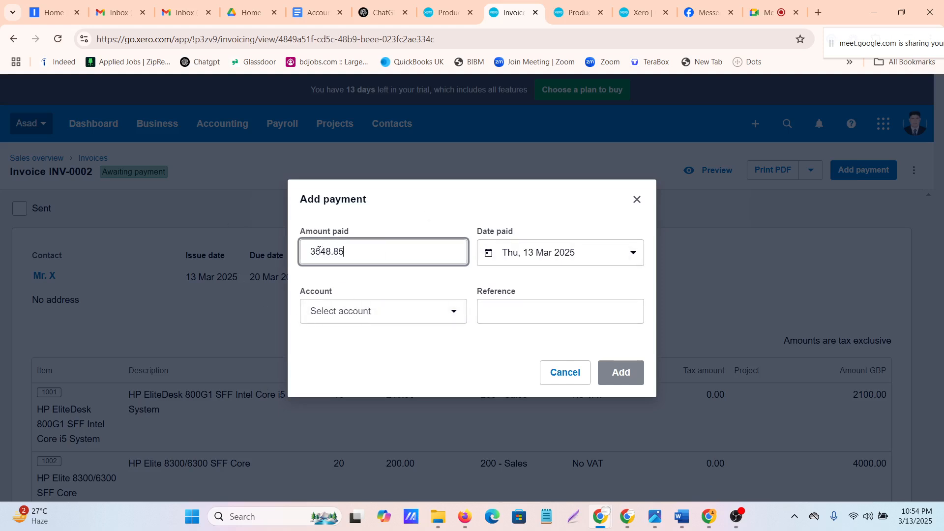
drag(315, 251, 393, 269)
drag(301, 252, 394, 265)
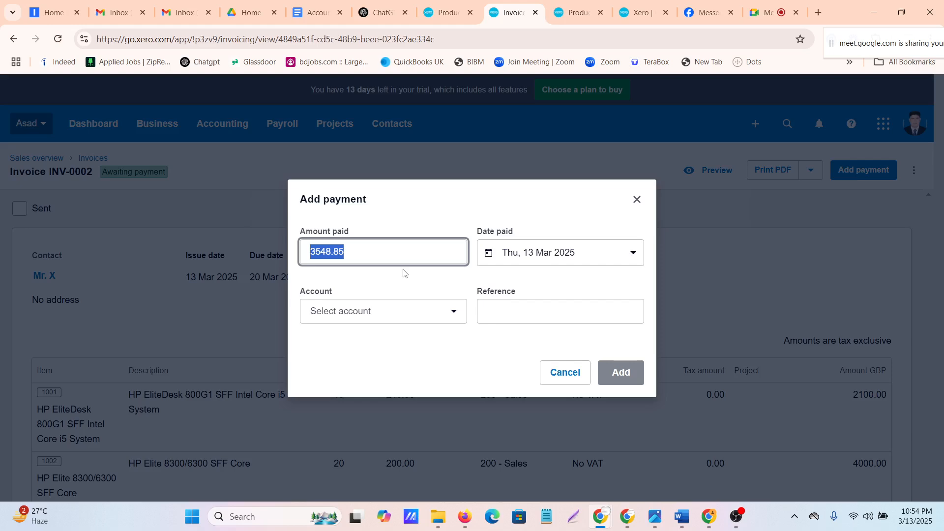
click(442, 315)
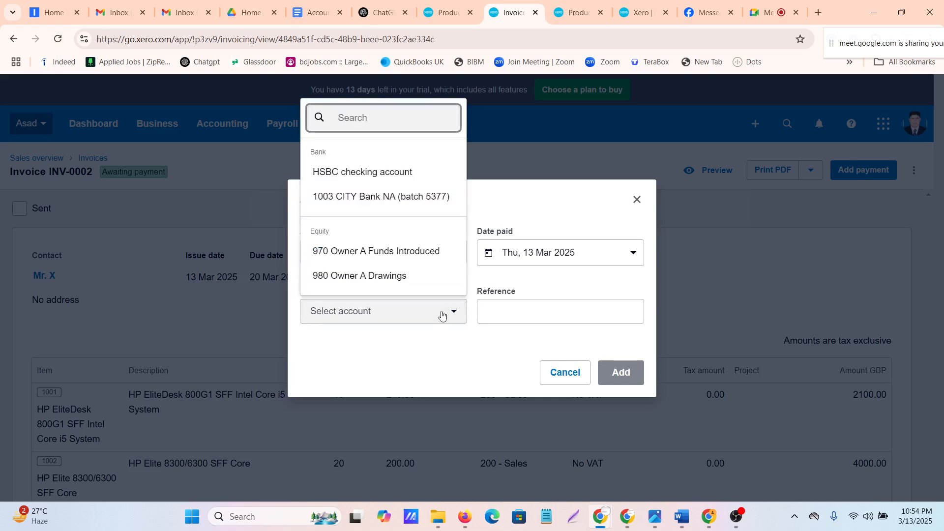
click(346, 196)
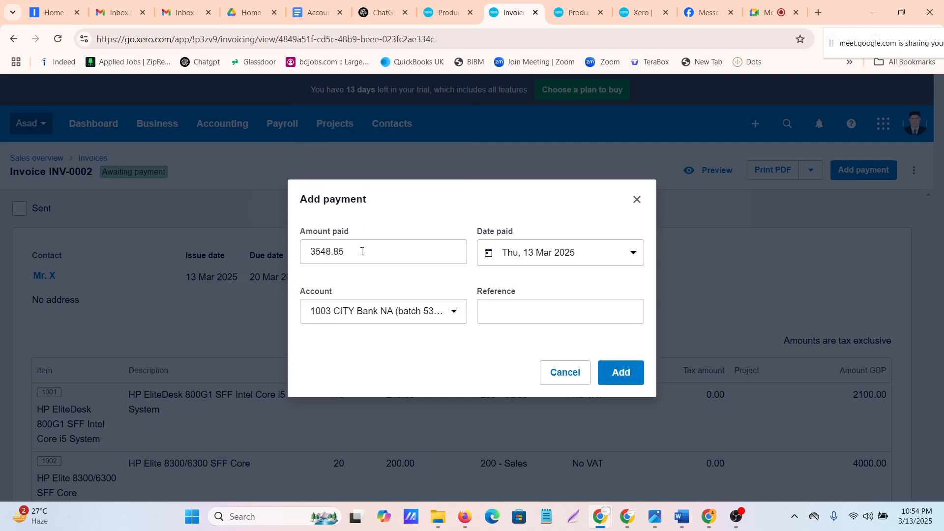
Set the payment date to 22 Mar 2025, leave the reference blank, and add the payment to the invoice
click(498, 309)
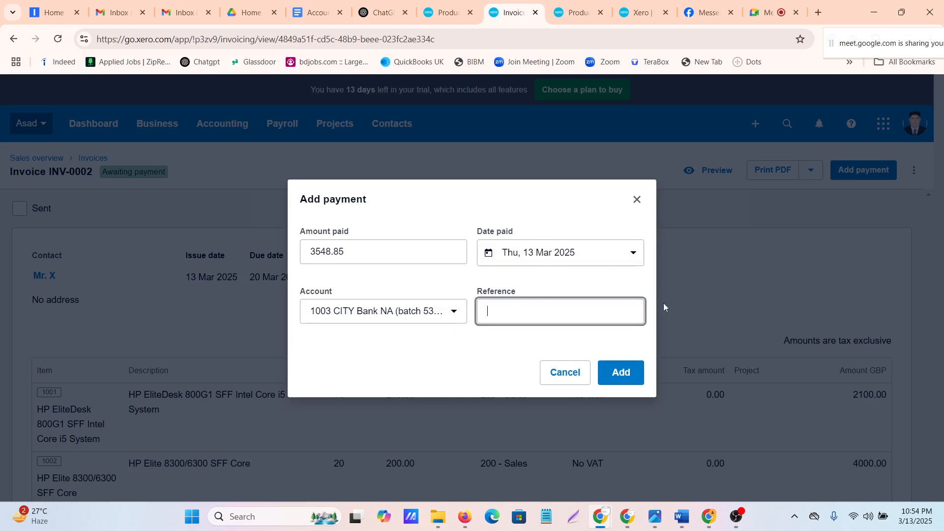
click(627, 253)
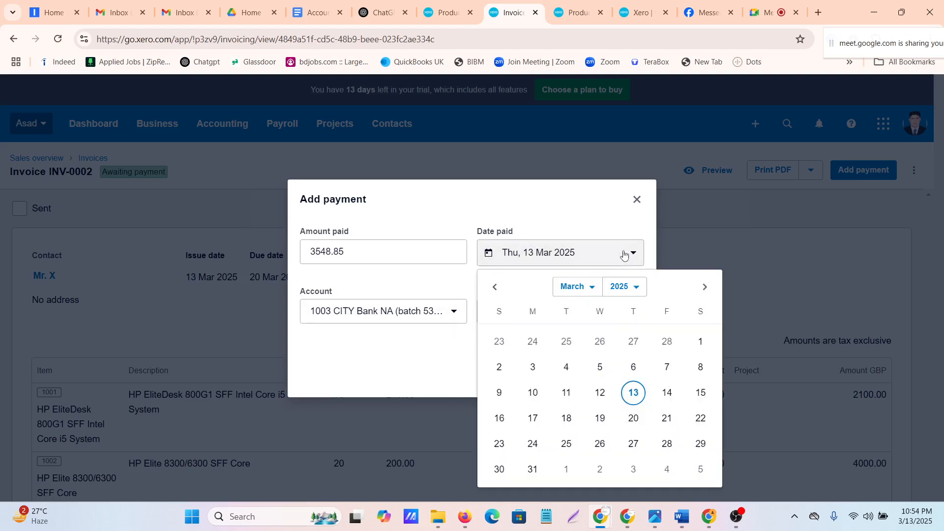
click(703, 419)
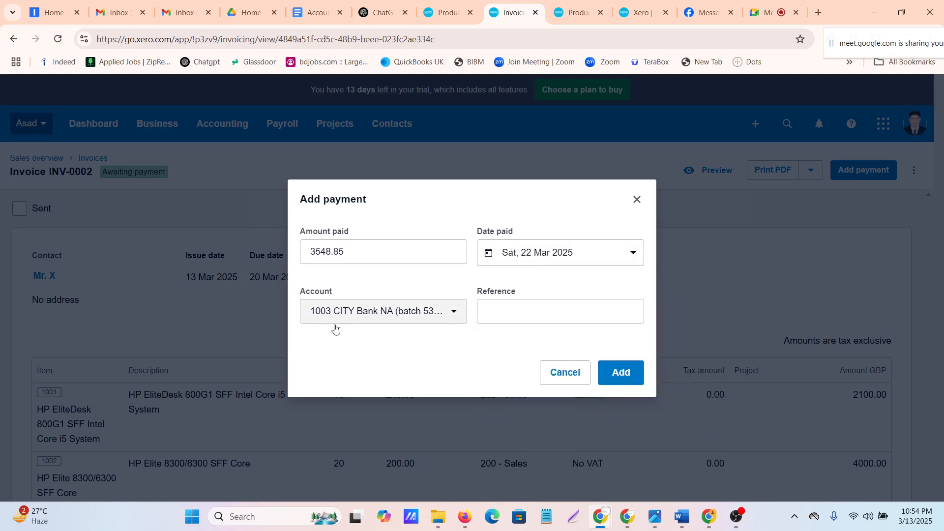
click(623, 374)
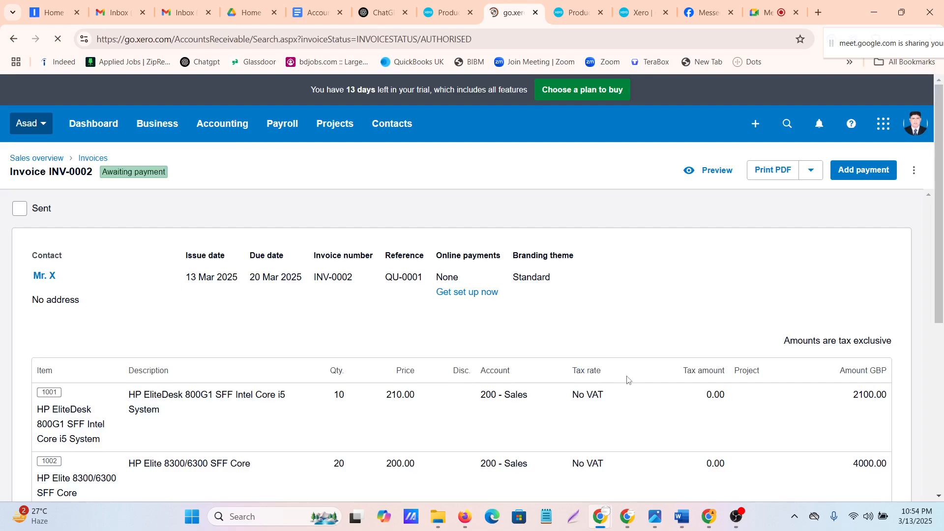
Check the payment result on the awaiting payment page, and open the list of paid invoices
scroll(629, 379, down, 3)
scroll(629, 379, down, 3)
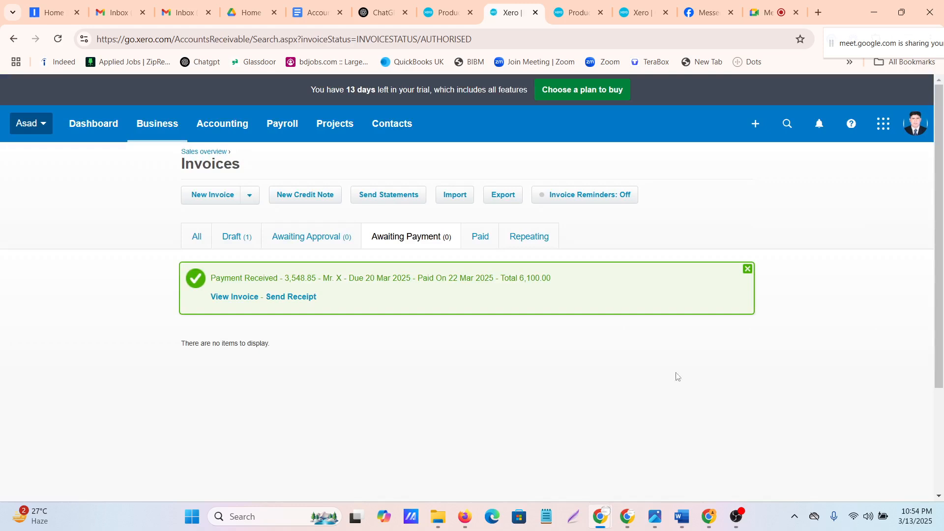
scroll(328, 357, down, 3)
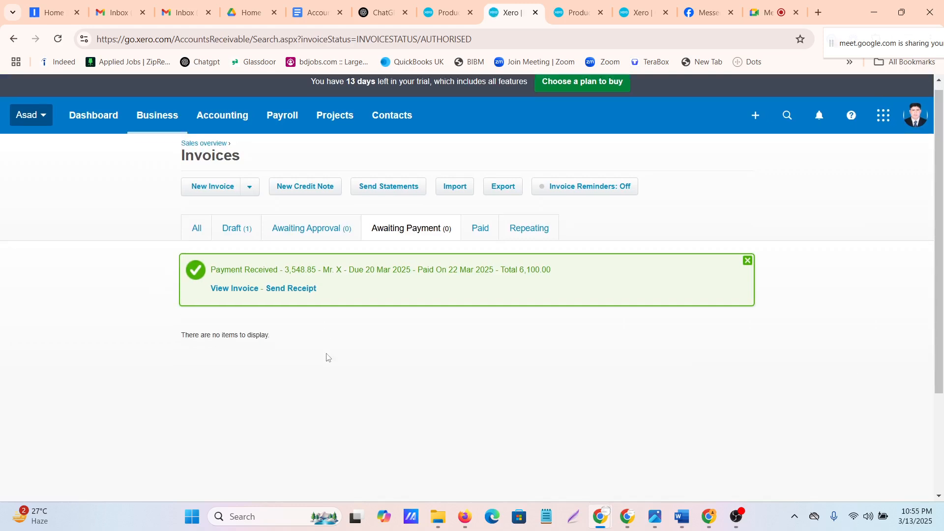
scroll(327, 358, up, 1)
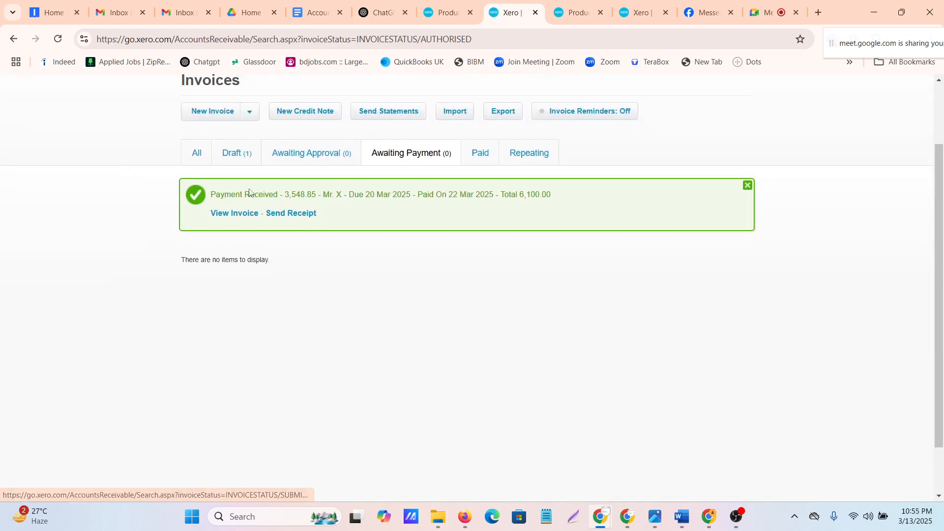
click(485, 159)
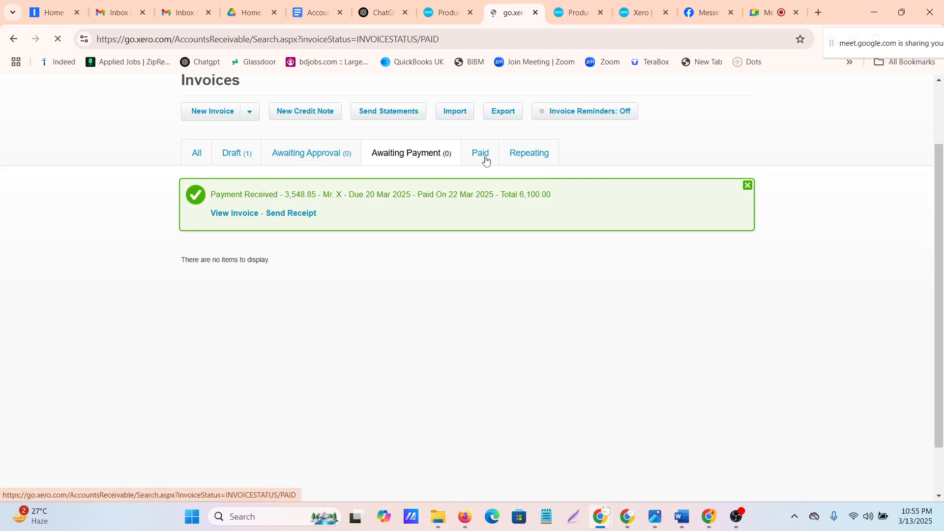
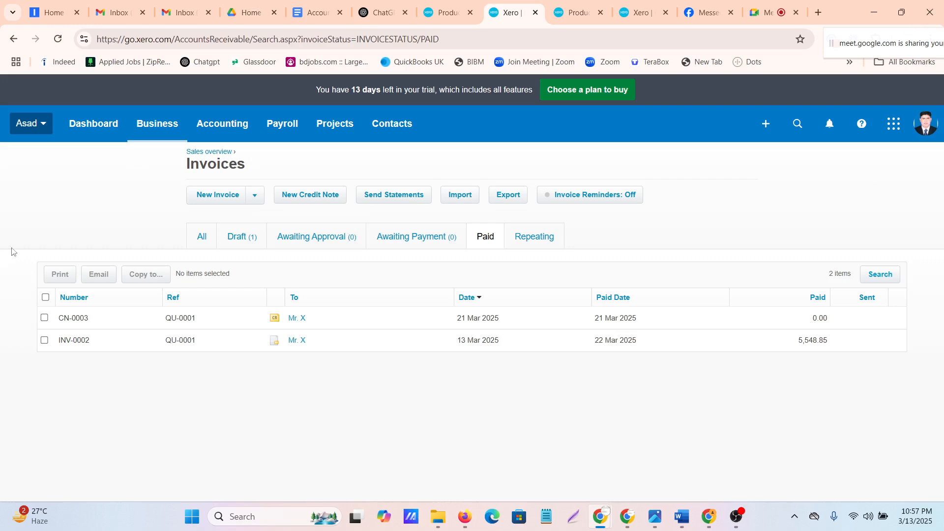
Open the organisation settings in a new browser tab and look over the general and features sections
click(43, 126)
scroll(84, 351, down, 2)
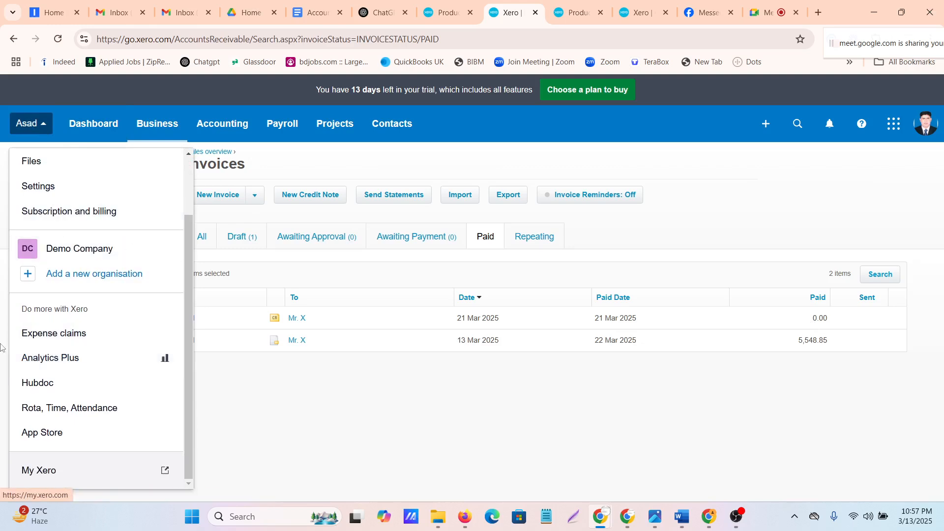
right_click(35, 189)
click(76, 199)
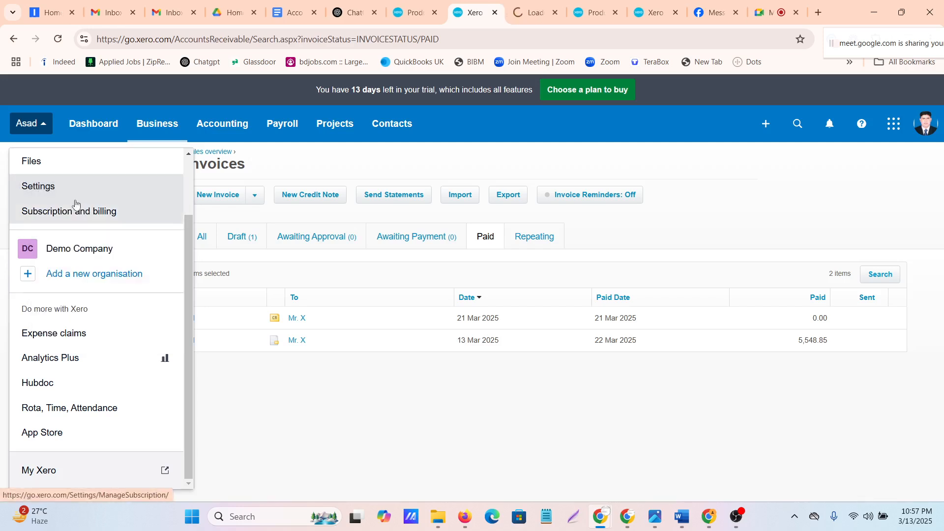
click(530, 15)
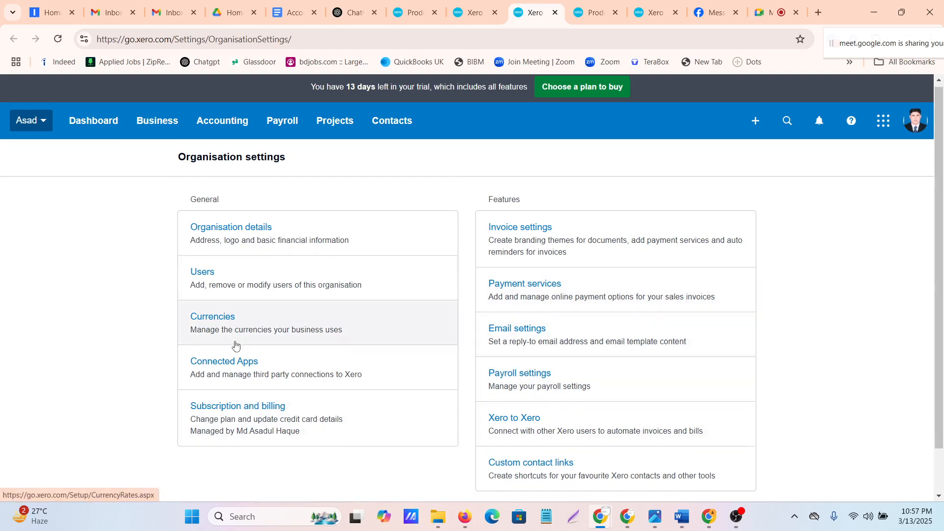
scroll(234, 345, down, 1)
scroll(486, 305, up, 1)
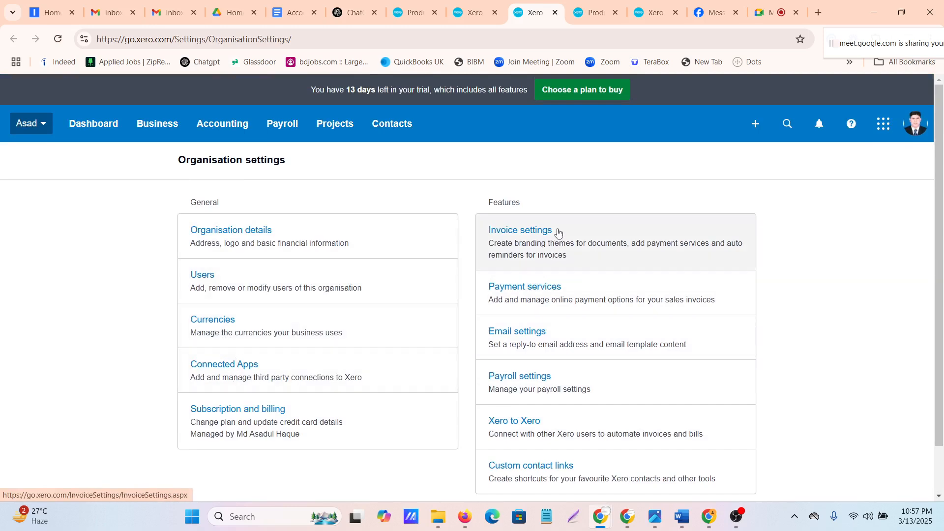
Open the invoice settings and examine the Standard branding theme's layout, headings and terms
click(533, 238)
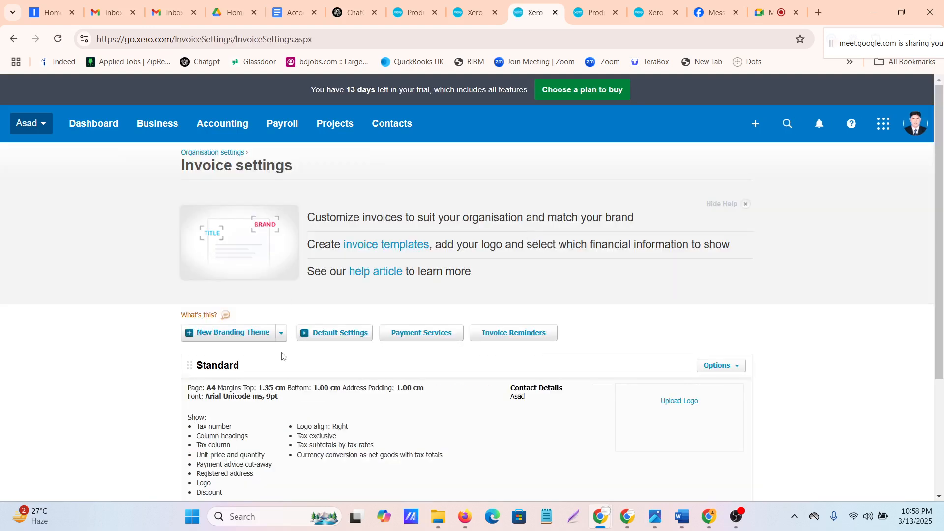
scroll(282, 353, down, 3)
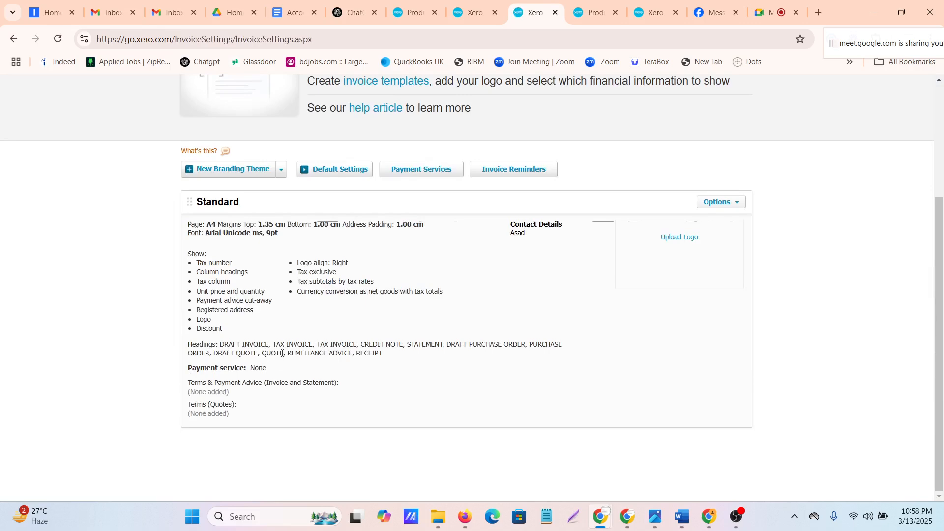
scroll(282, 352, up, 3)
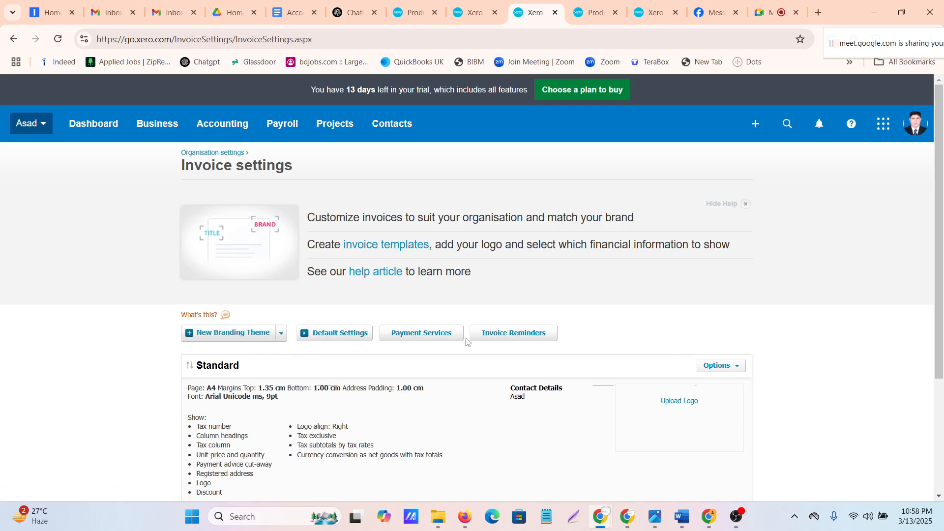
Go to the tax rates in the advanced accounting settings and review the list of VAT rates
click(204, 128)
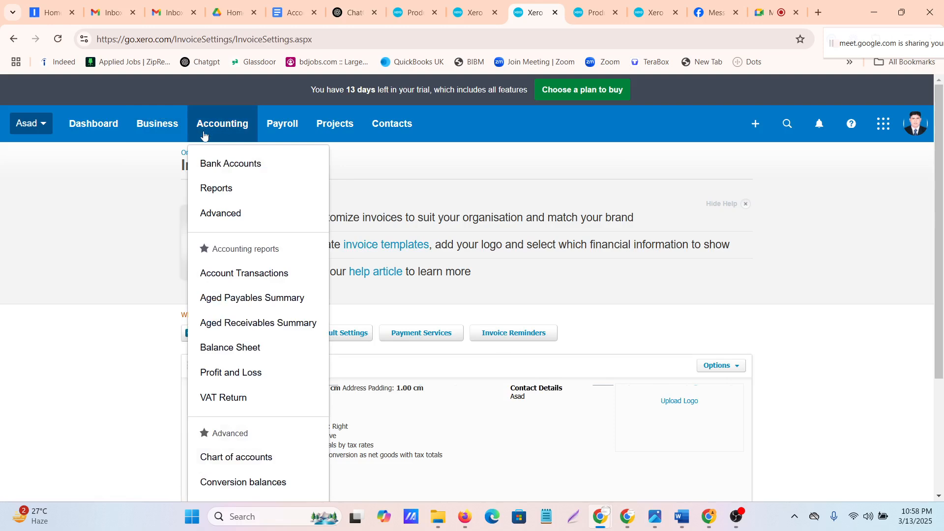
click(220, 222)
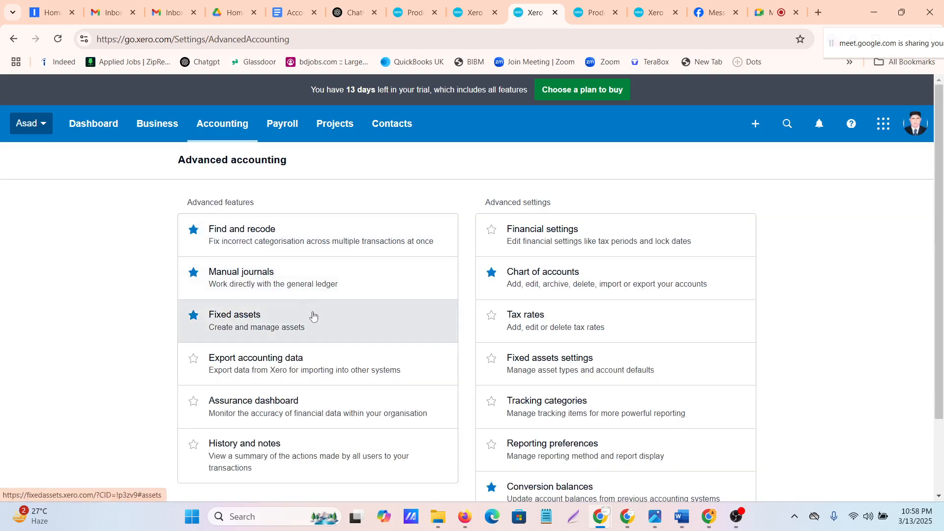
click(532, 318)
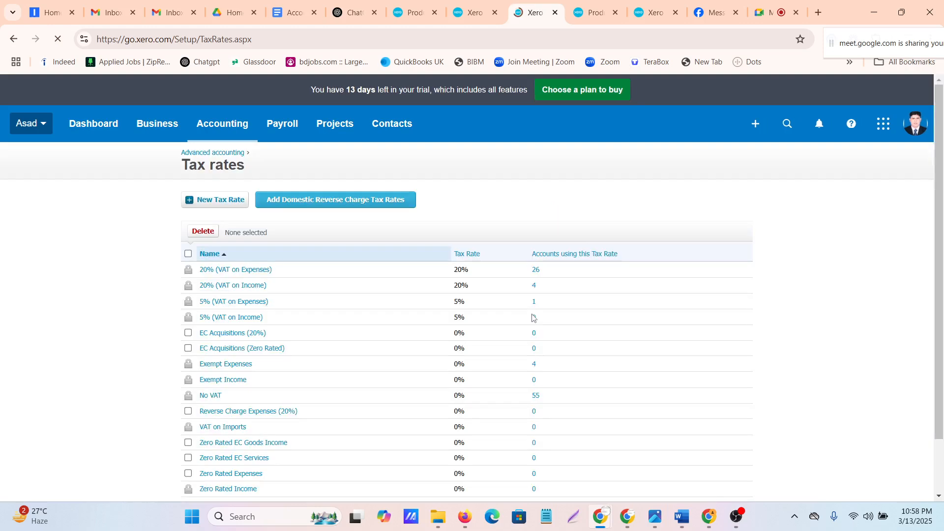
scroll(273, 407, down, 3)
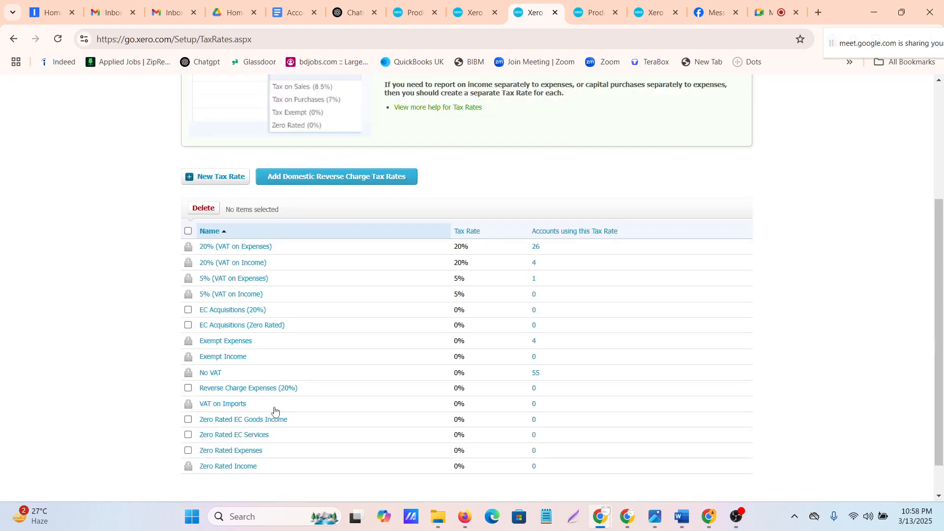
scroll(274, 411, up, 2)
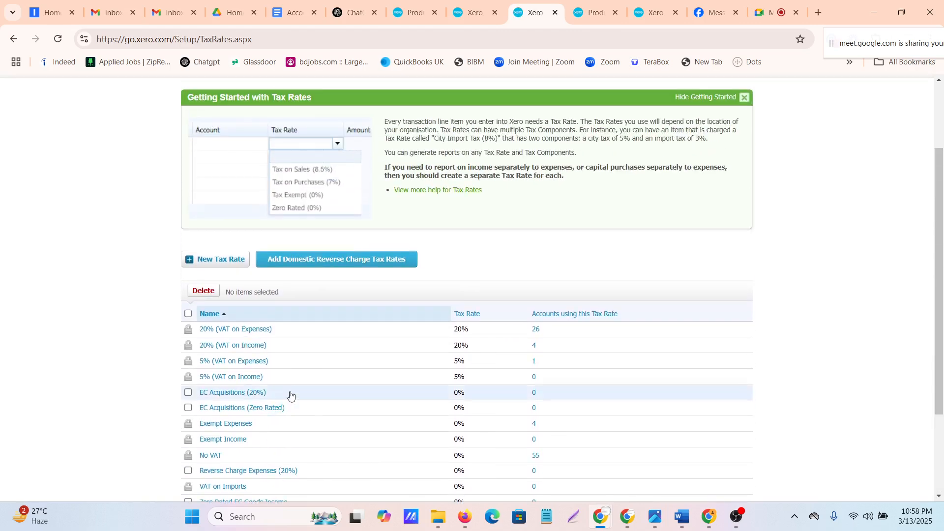
scroll(291, 397, down, 3)
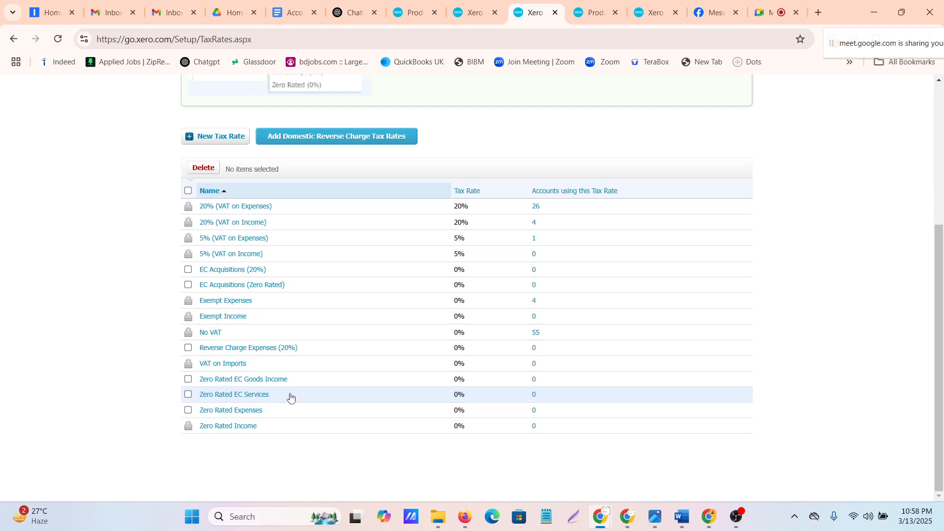
Open a new tax rate form, inspect its display name and VAT percentage fields, and close it without saving
click(218, 137)
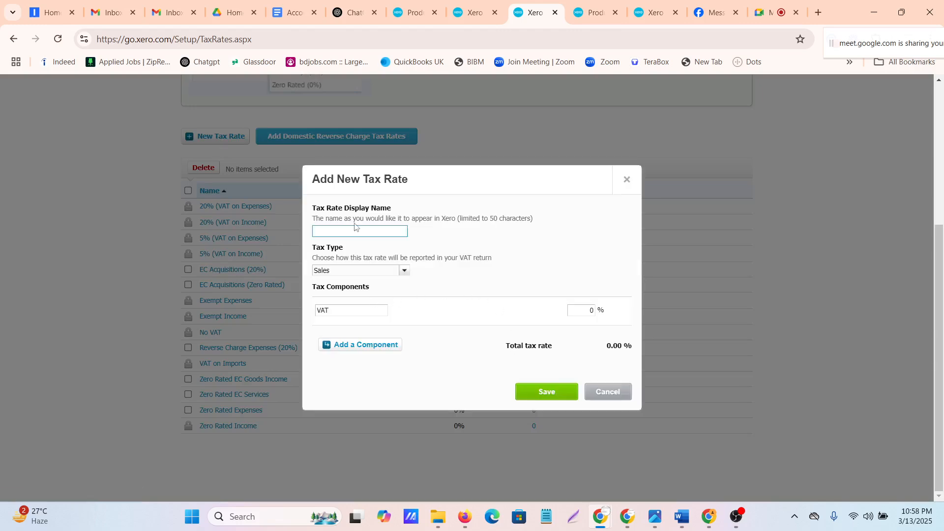
click(394, 227)
click(584, 312)
click(628, 183)
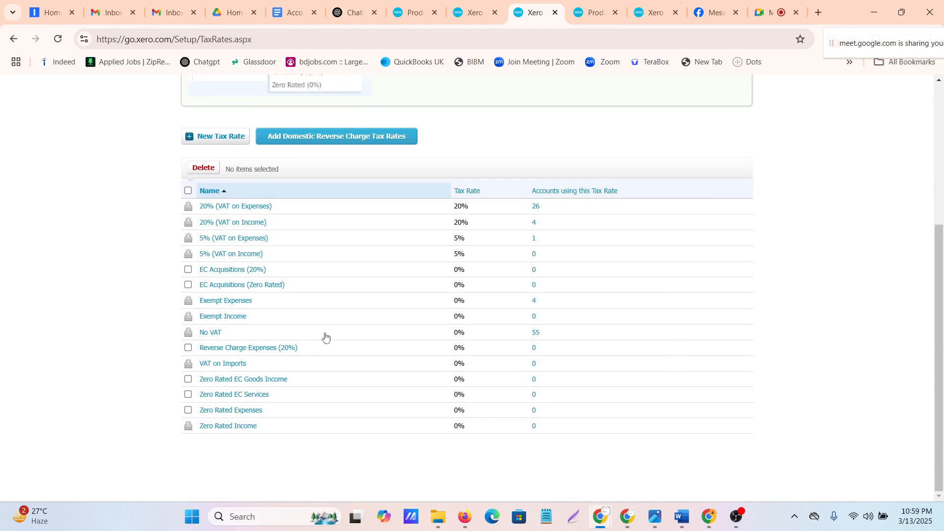
scroll(325, 338, up, 5)
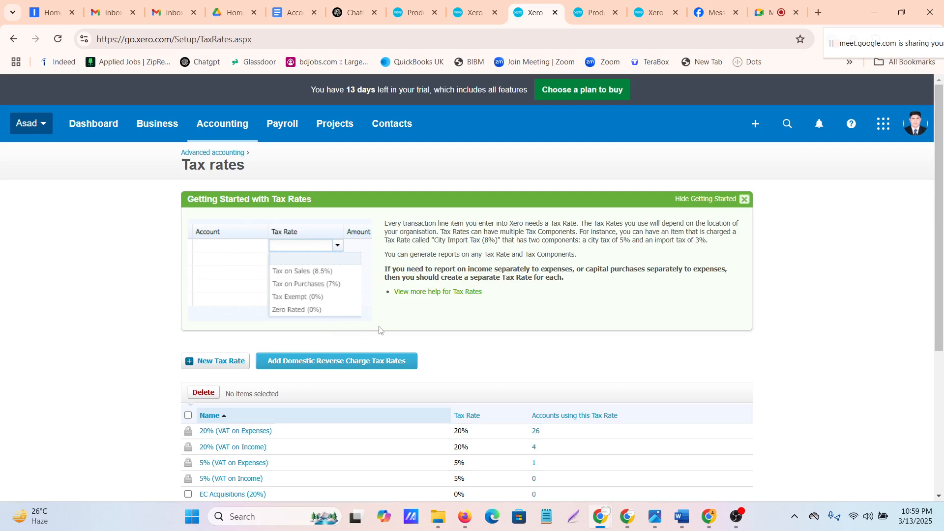
click(210, 132)
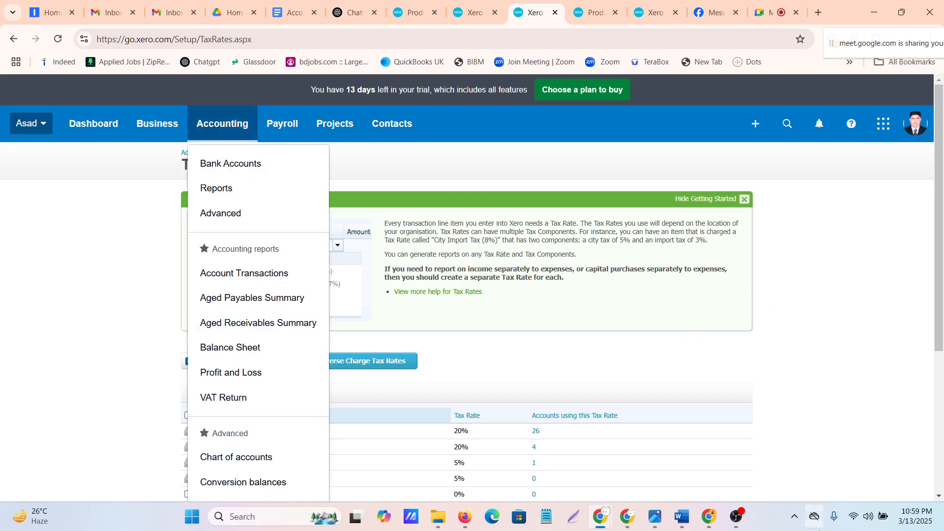
click(737, 516)
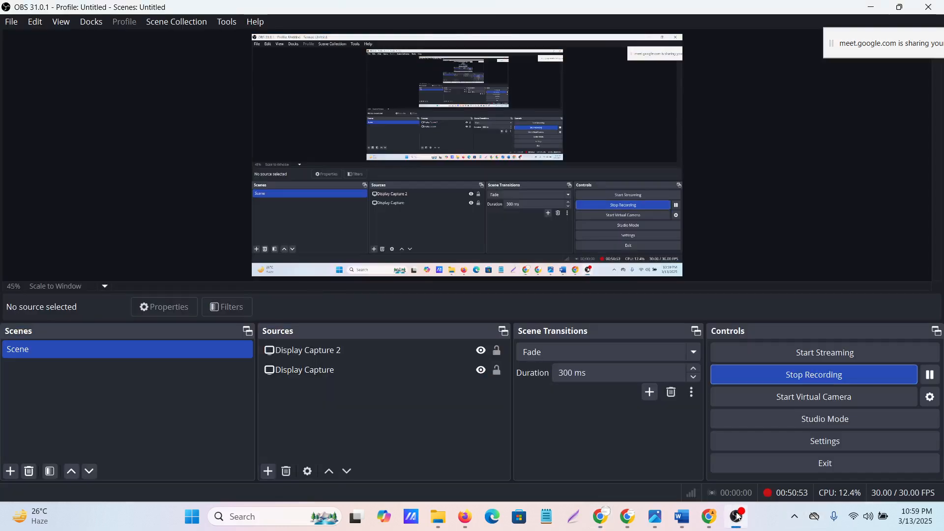
click(737, 516)
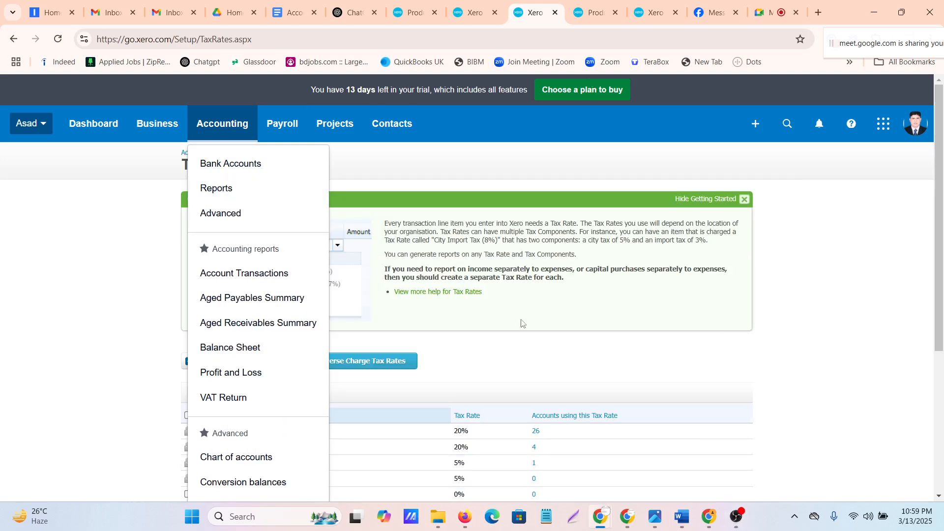
click(878, 350)
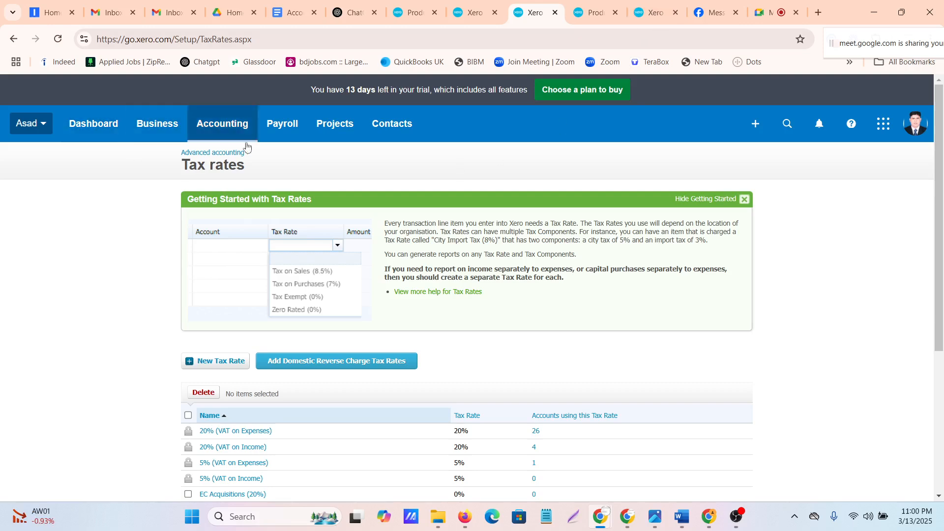
Mark Fixed assets settings as a favourite on the advanced accounting page and reopen the accounting shortcuts
click(229, 122)
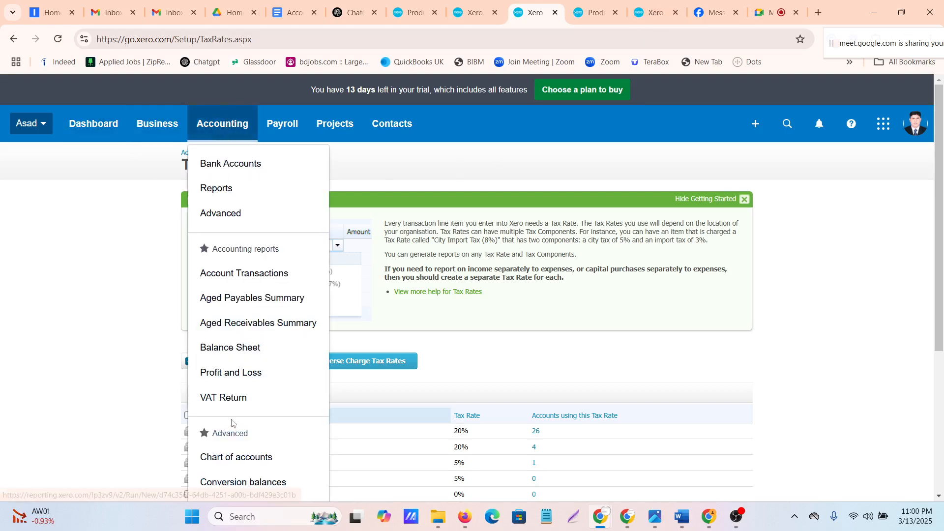
scroll(233, 422, down, 3)
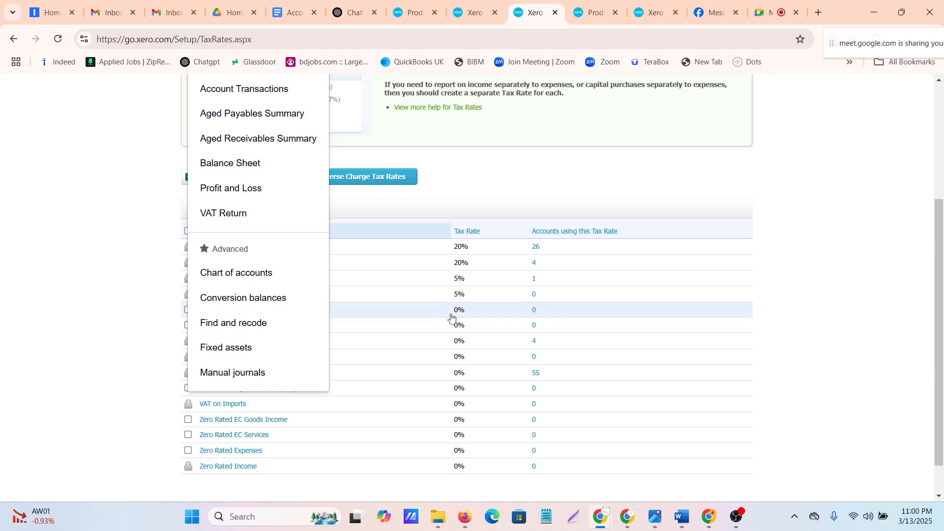
scroll(450, 315, up, 3)
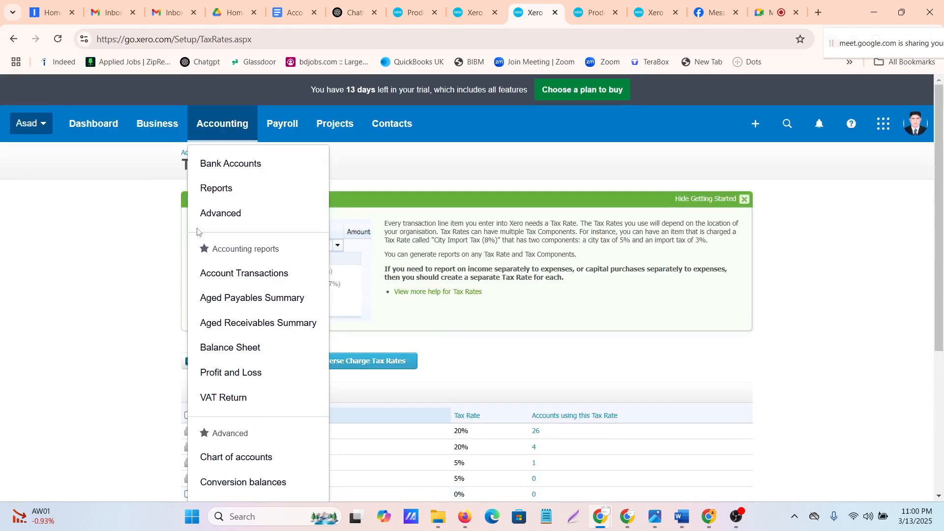
click(221, 218)
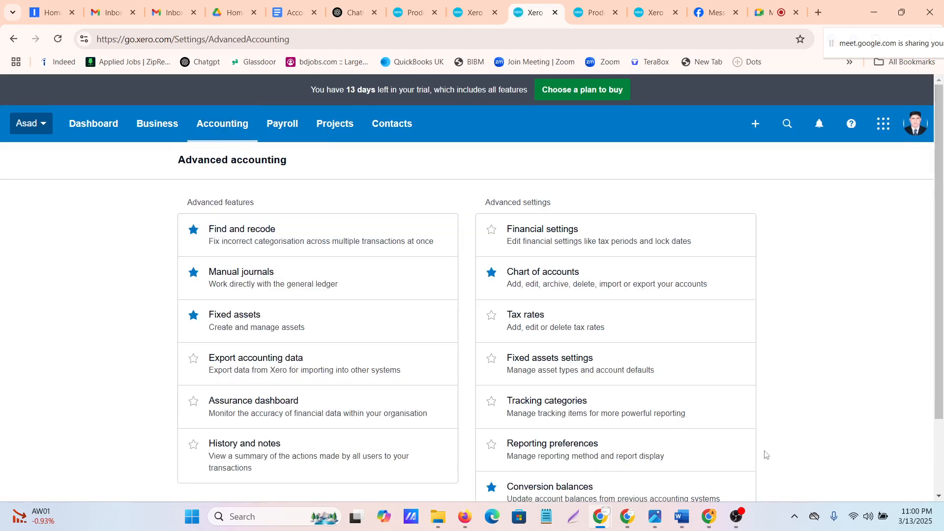
scroll(259, 326, down, 1)
scroll(259, 326, down, 2)
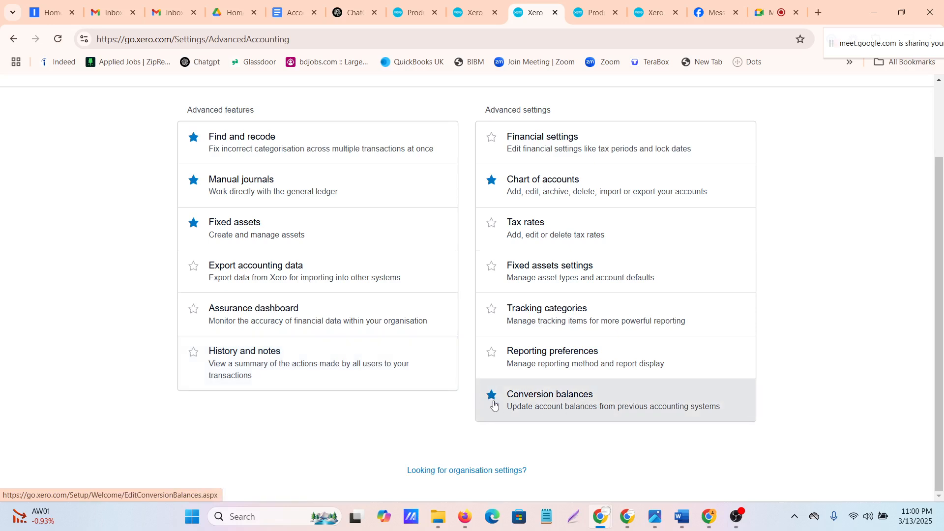
click(492, 266)
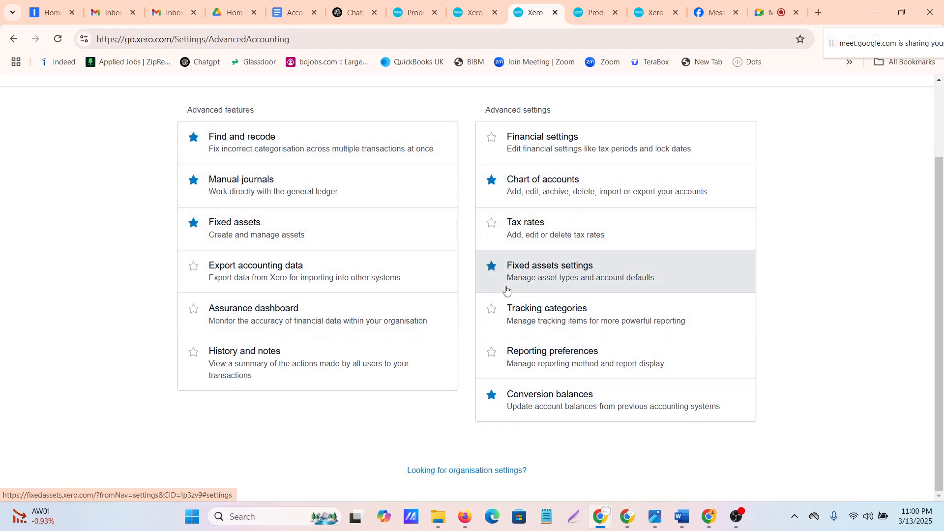
scroll(508, 290, up, 2)
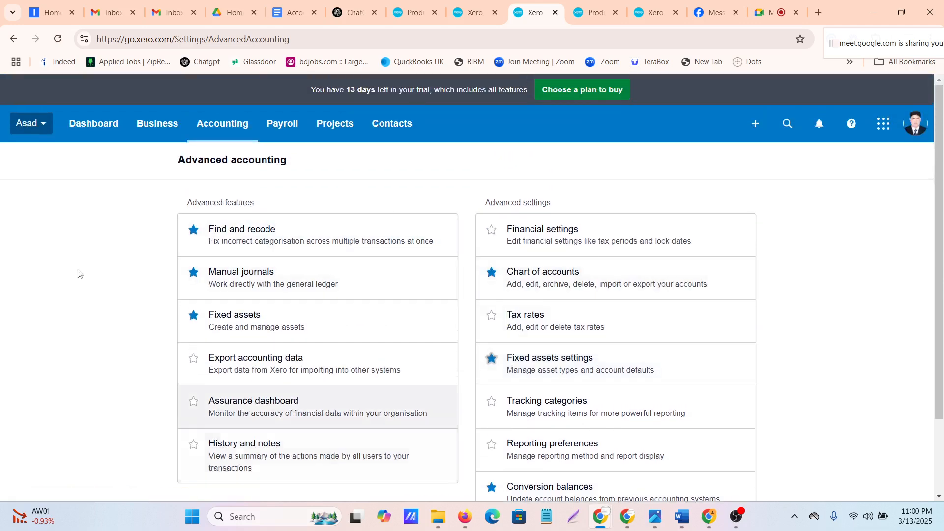
click(222, 137)
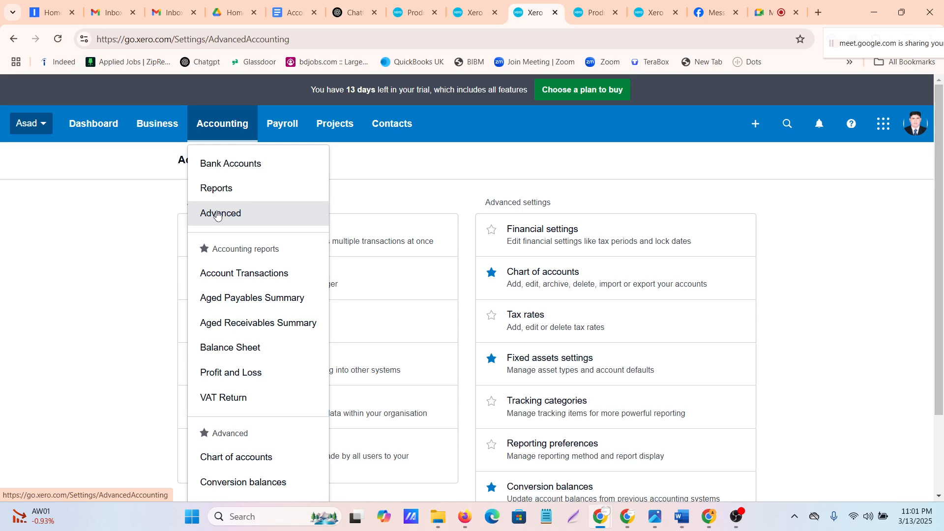
Pause the screen recording in OBS Studio and switch to the Google Meet call in Chrome
click(736, 518)
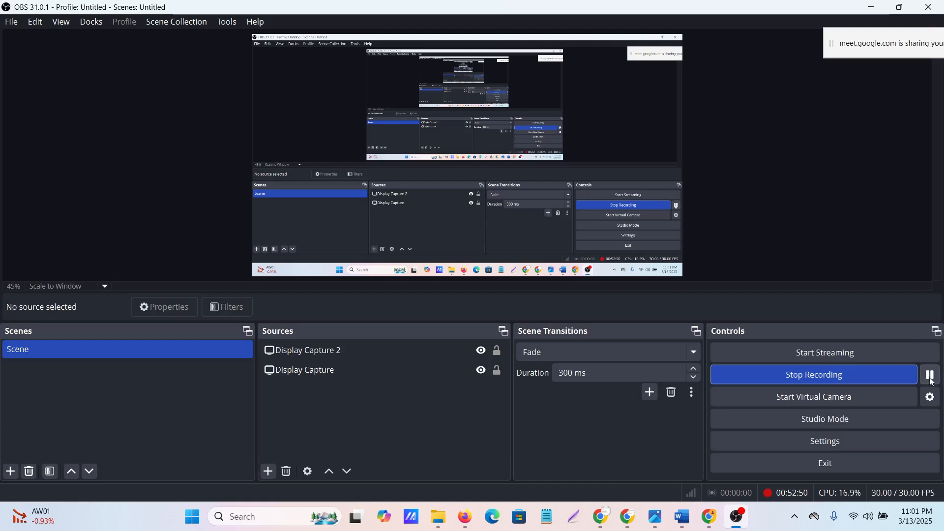
click(934, 378)
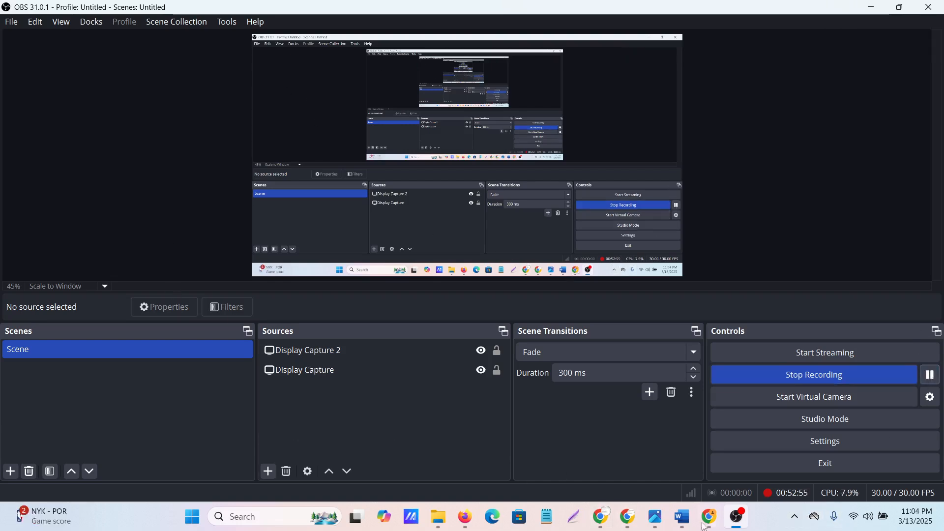
mouse_move(669, 518)
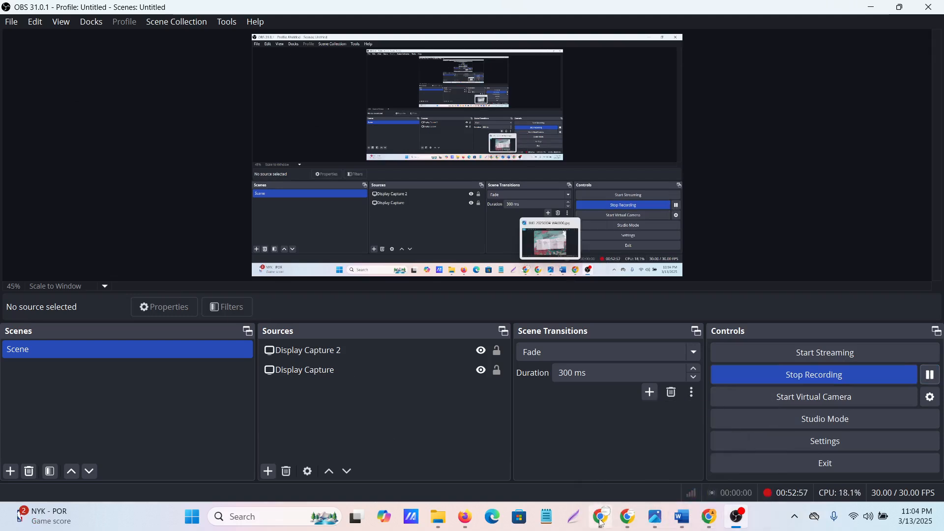
mouse_move(601, 518)
click(584, 457)
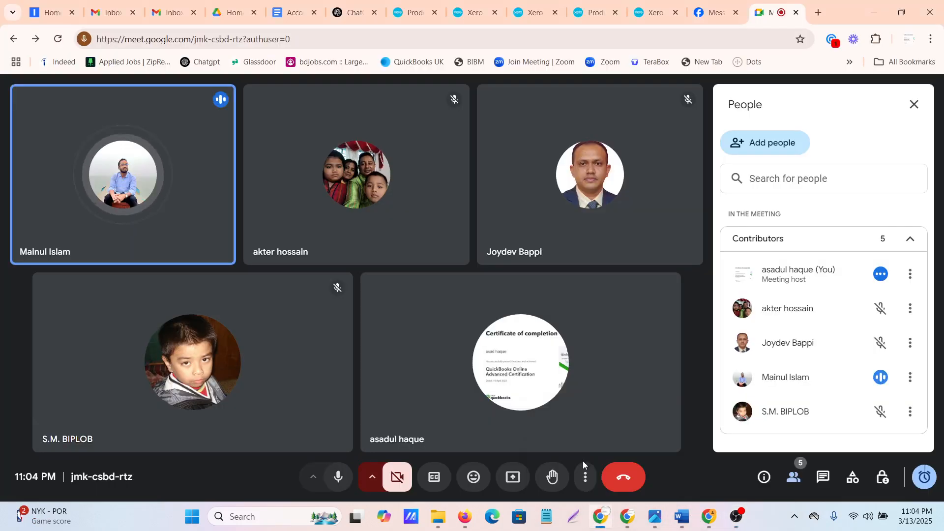
Return from the meeting to the products and services list in Xero
click(411, 14)
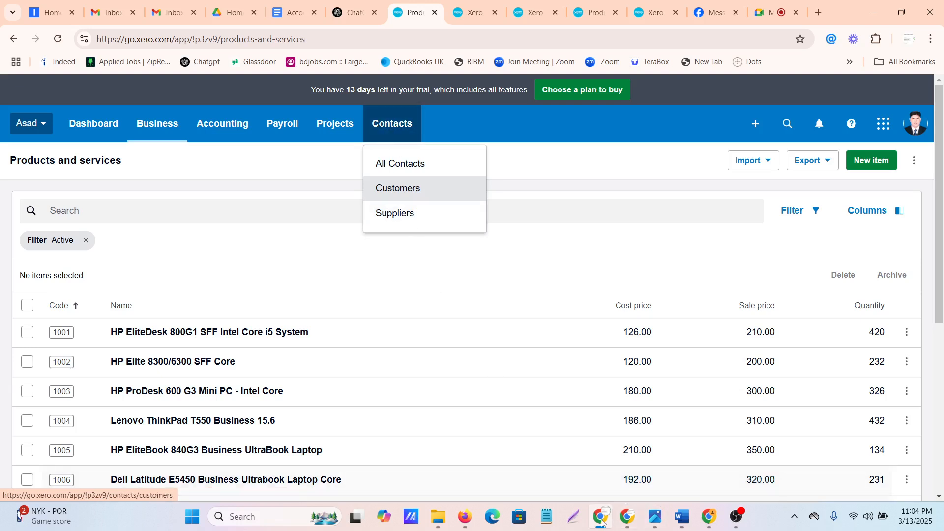
mouse_move(634, 516)
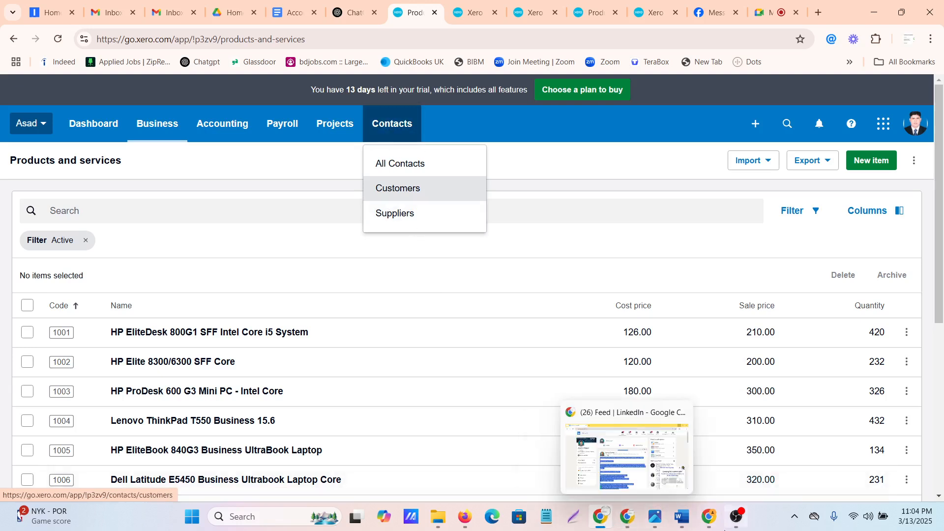
mouse_move(713, 517)
mouse_move(599, 515)
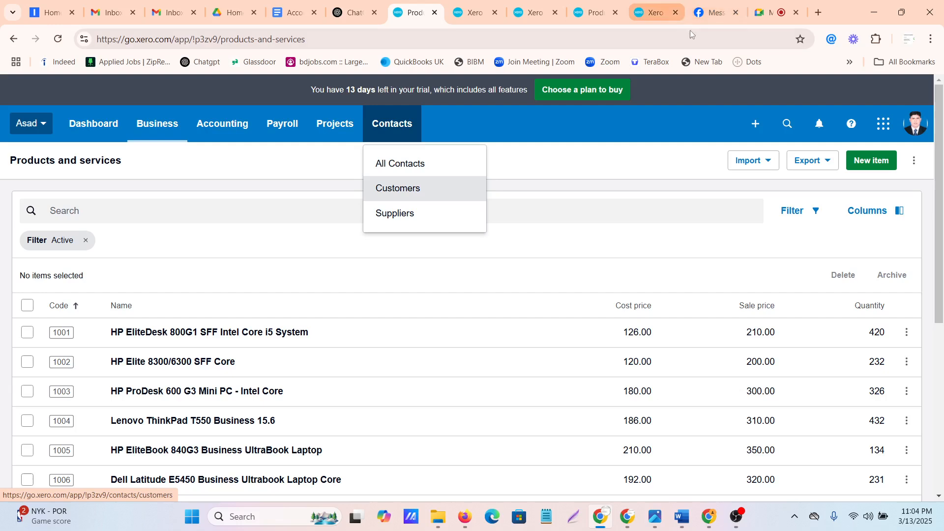
Switch to the Google Meet call, admit the waiting participant, and present the entire screen with the sharing notice moved aside
click(761, 8)
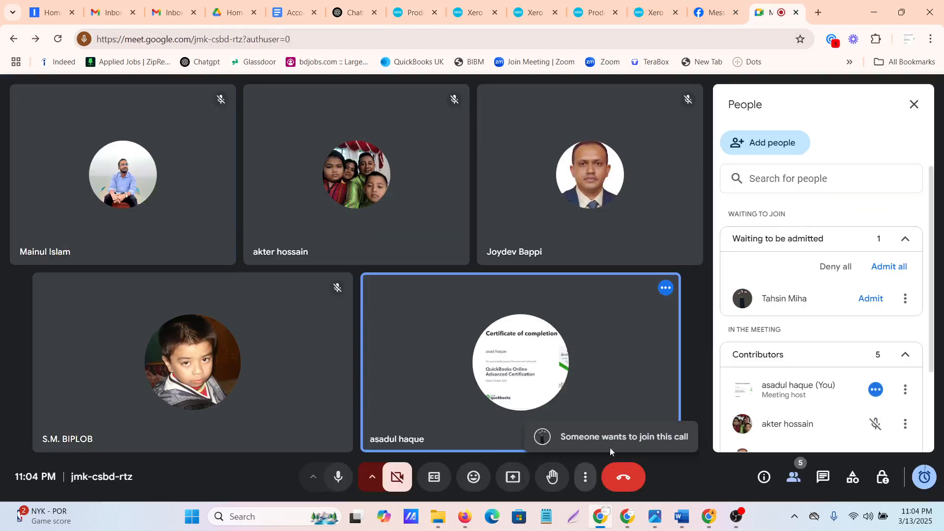
click(871, 299)
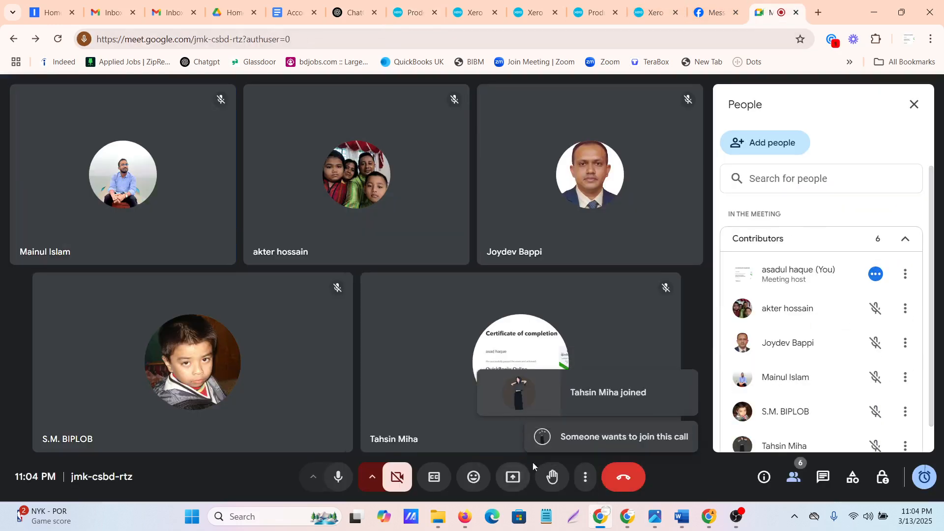
click(512, 478)
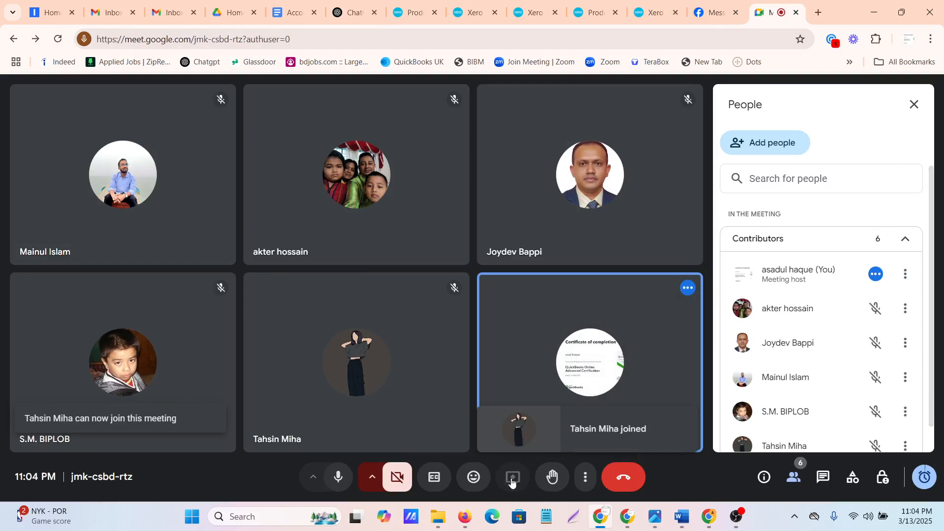
click(598, 113)
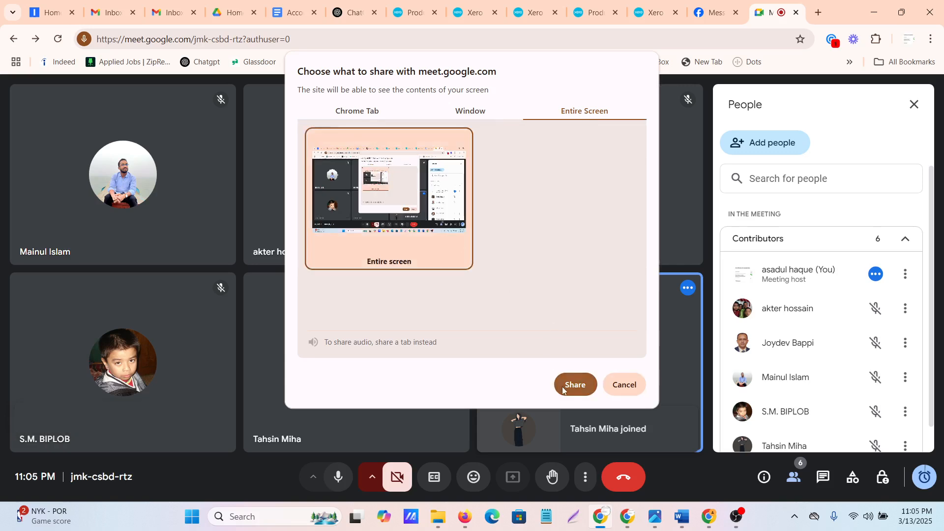
click(564, 388)
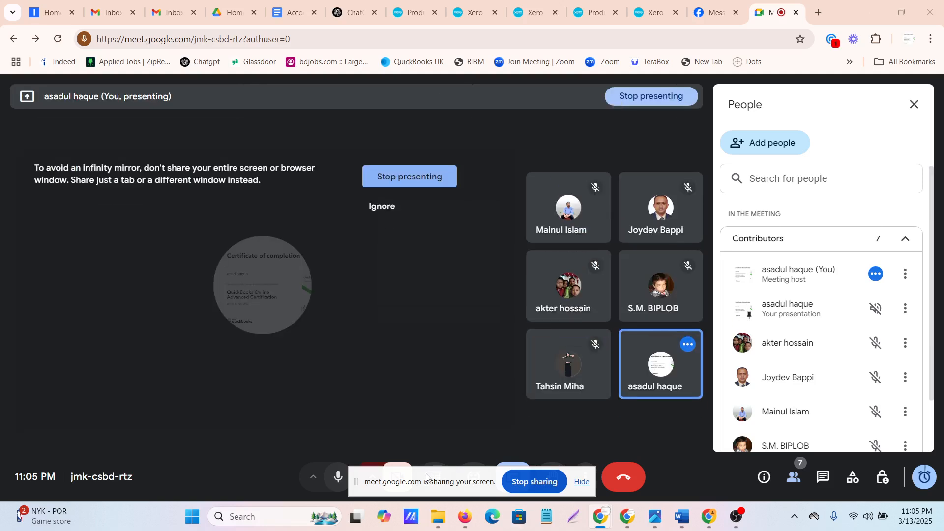
drag(426, 482, 901, 117)
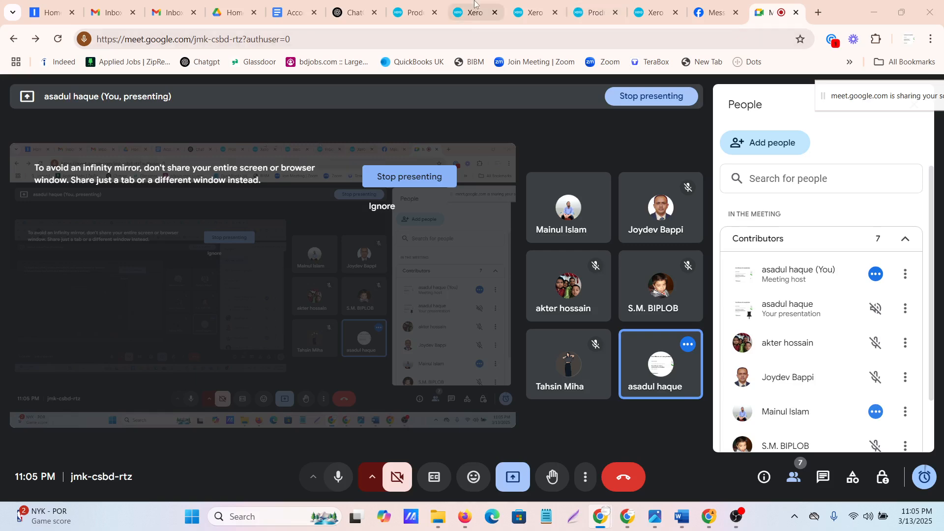
Return to Xero, open the list of all contacts, and dismiss the contacts introduction banner
click(410, 9)
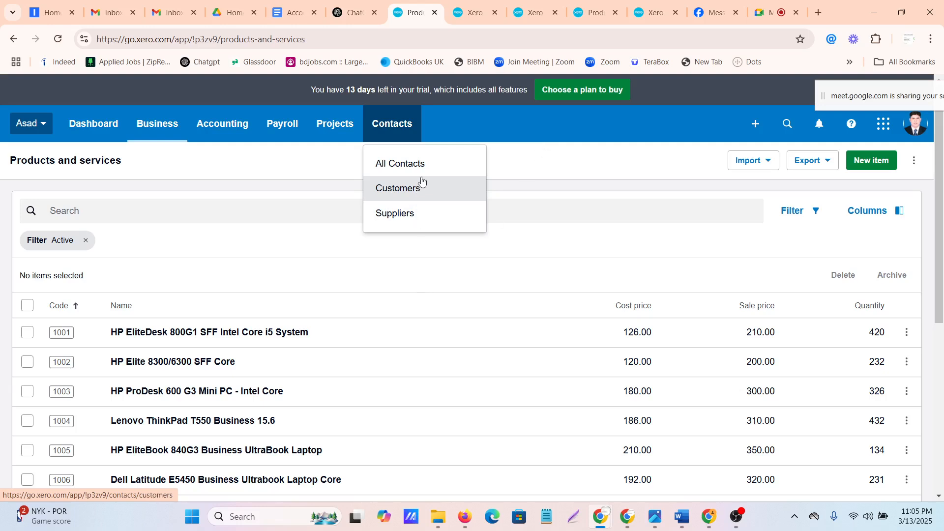
click(399, 167)
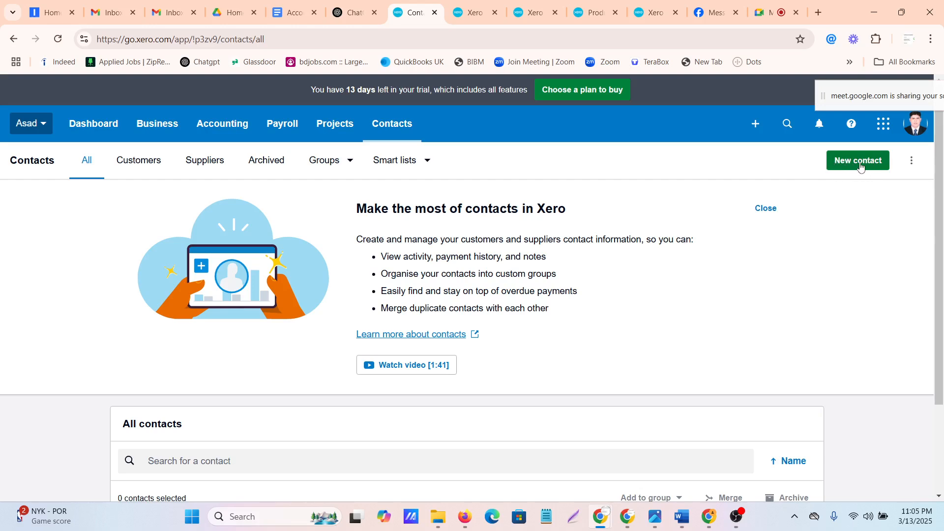
scroll(572, 284, down, 2)
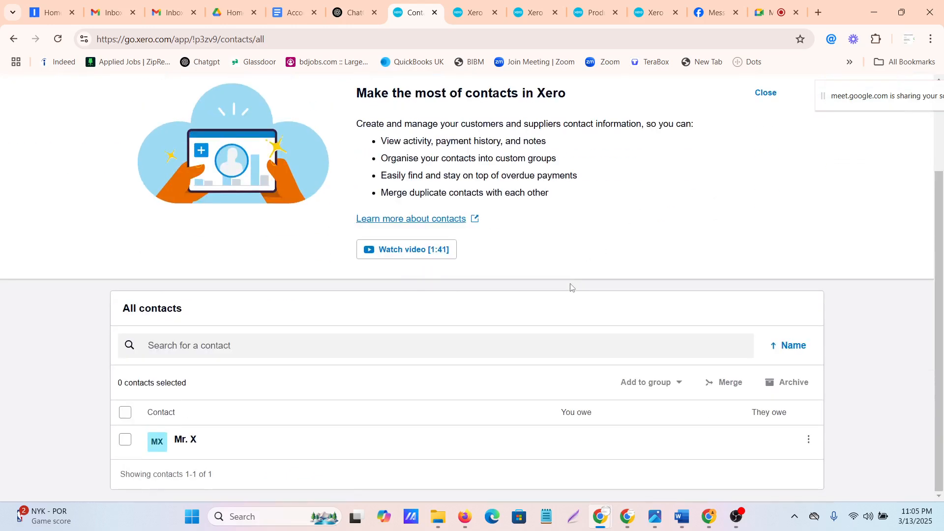
scroll(572, 287, up, 2)
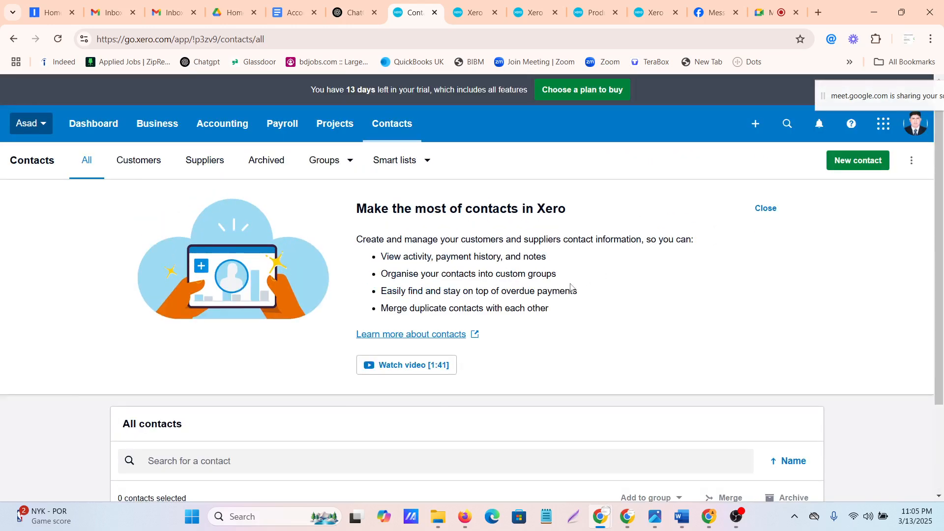
click(767, 212)
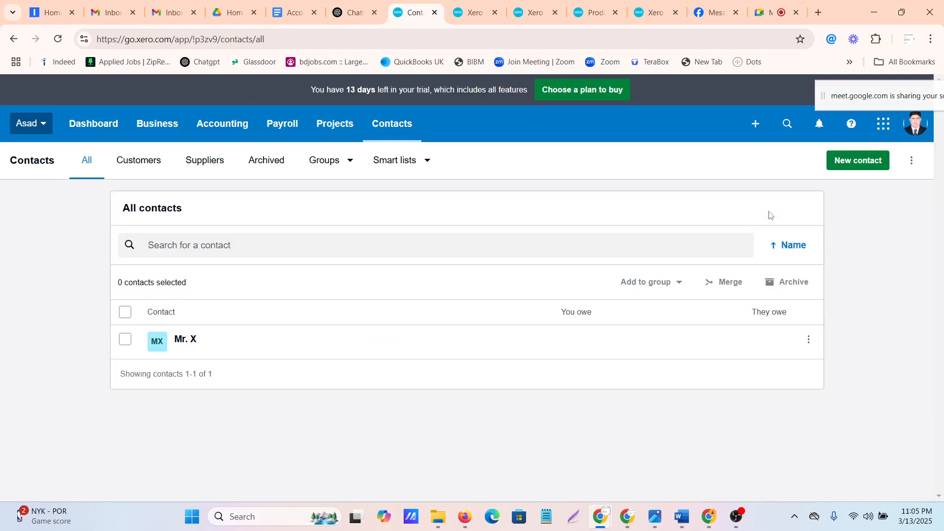
Open the Customers contact list and show its import, export and send statements options
click(397, 130)
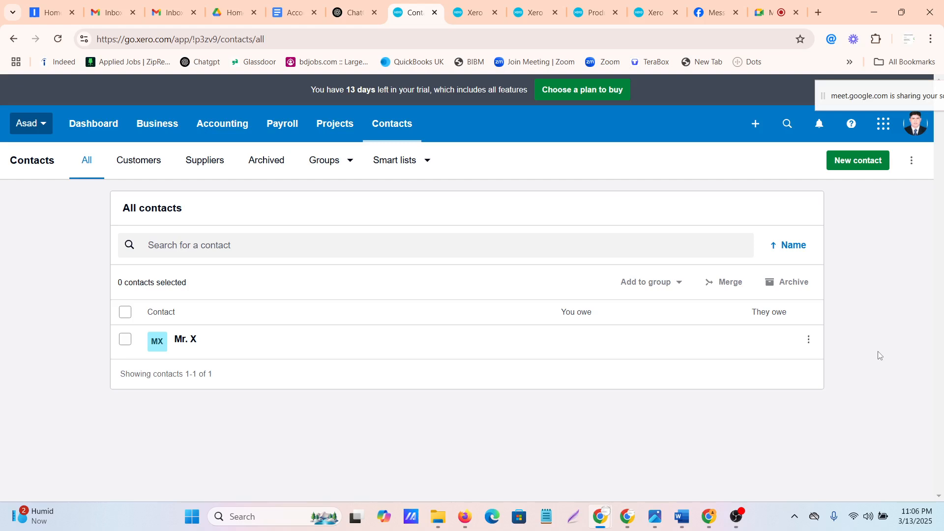
click(393, 130)
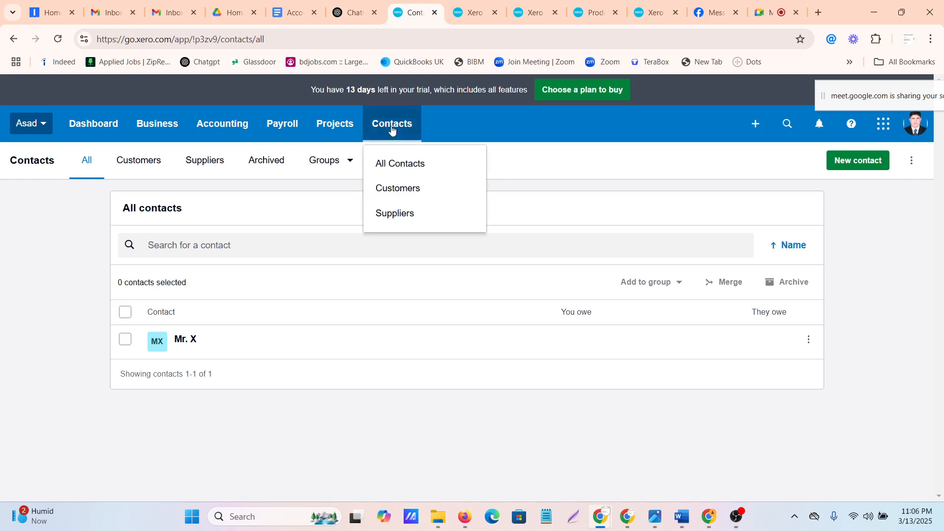
click(405, 187)
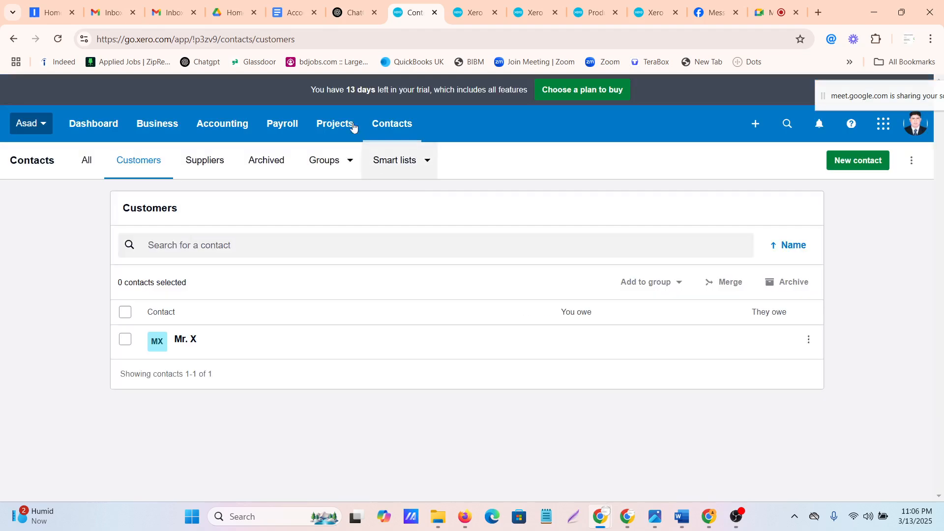
click(912, 160)
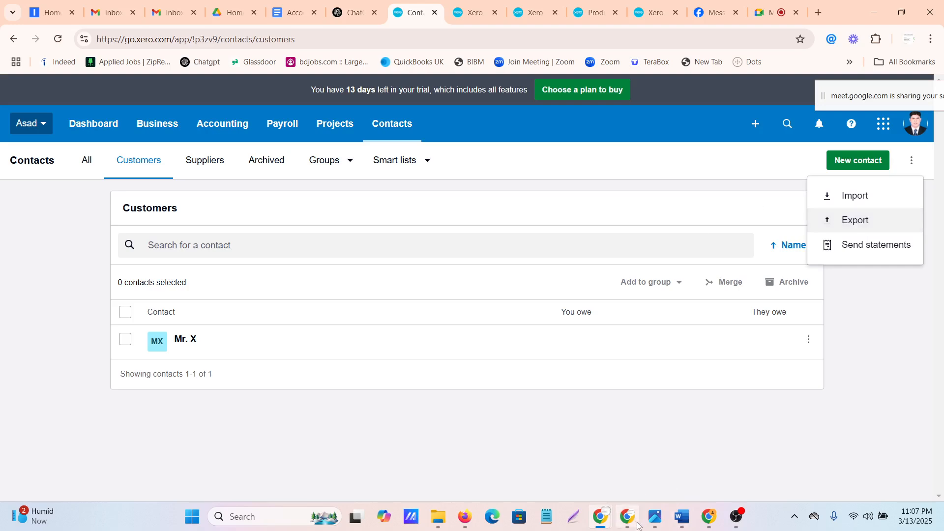
Check the running screen recording in OBS Studio and return to the Xero customers list in Chrome
mouse_move(638, 525)
mouse_move(736, 519)
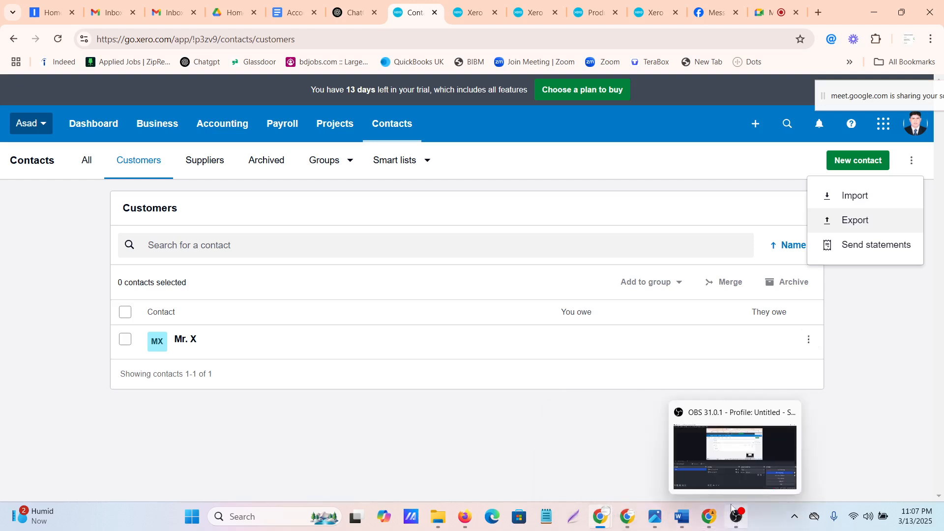
click(704, 437)
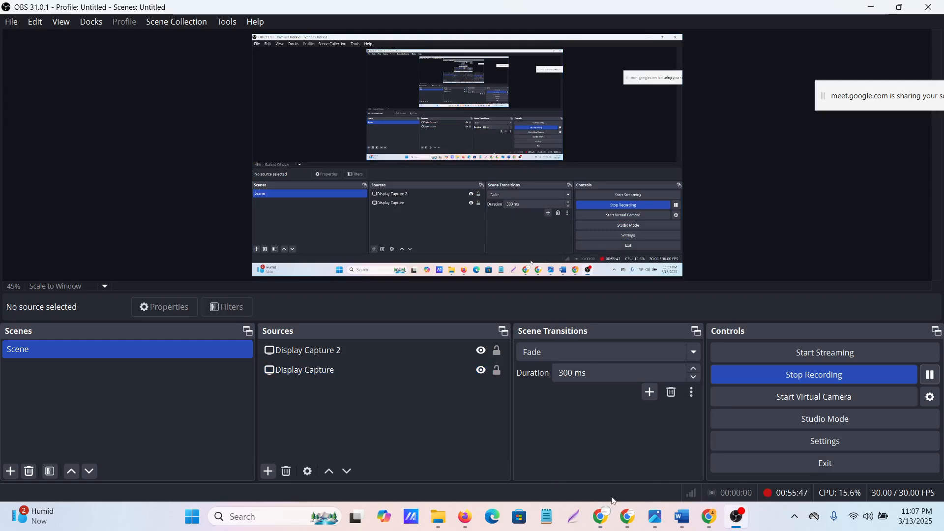
mouse_move(594, 515)
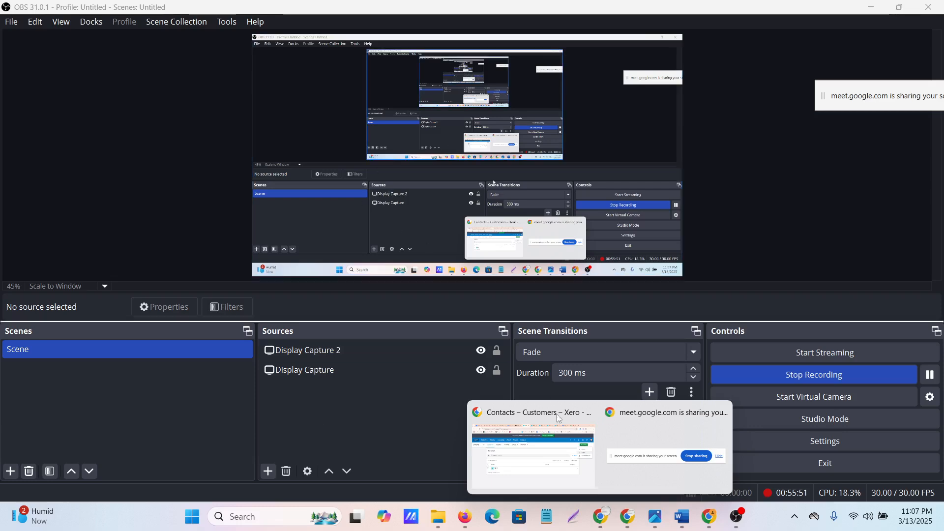
click(511, 455)
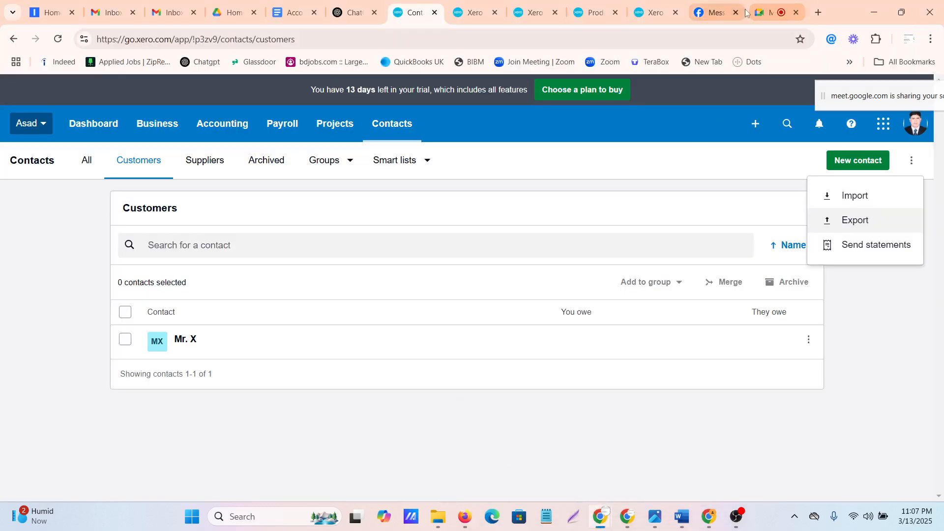
Admit the waiting participant to the Google Meet call and go back to the customers list in Xero
click(774, 13)
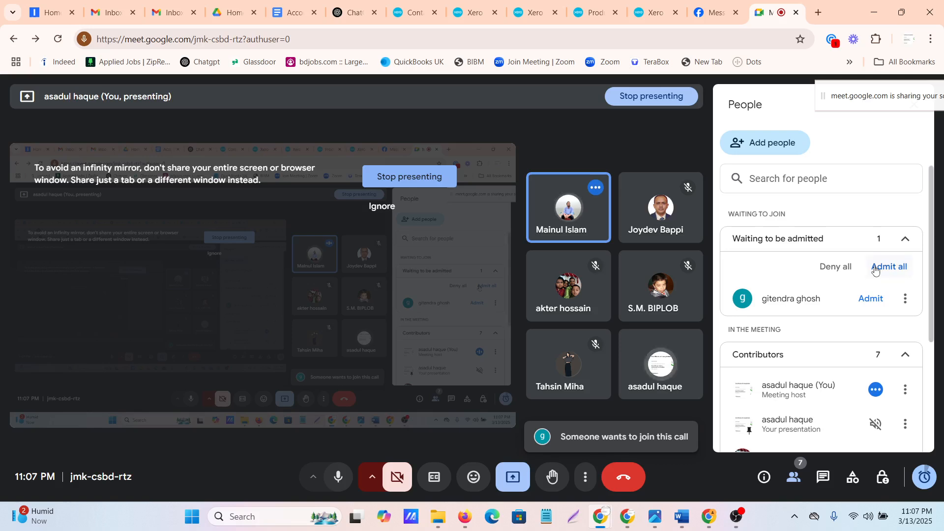
click(871, 302)
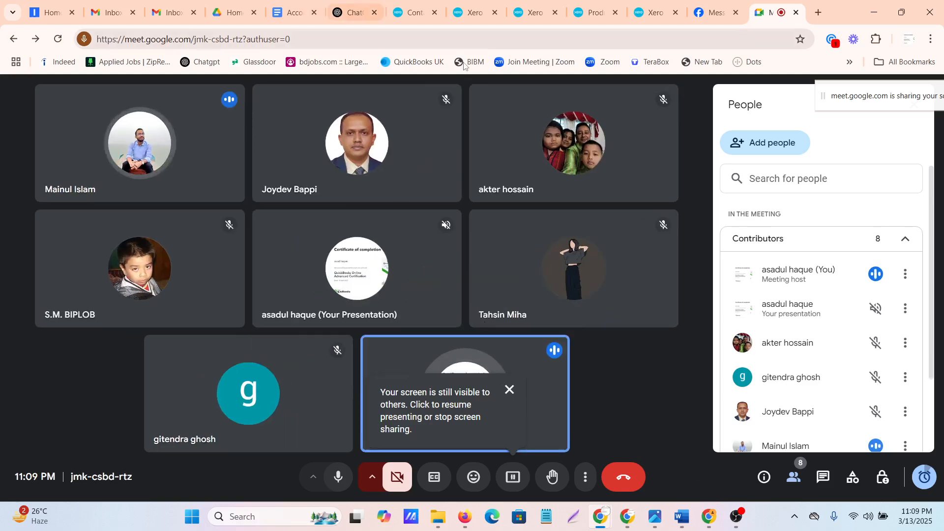
click(407, 13)
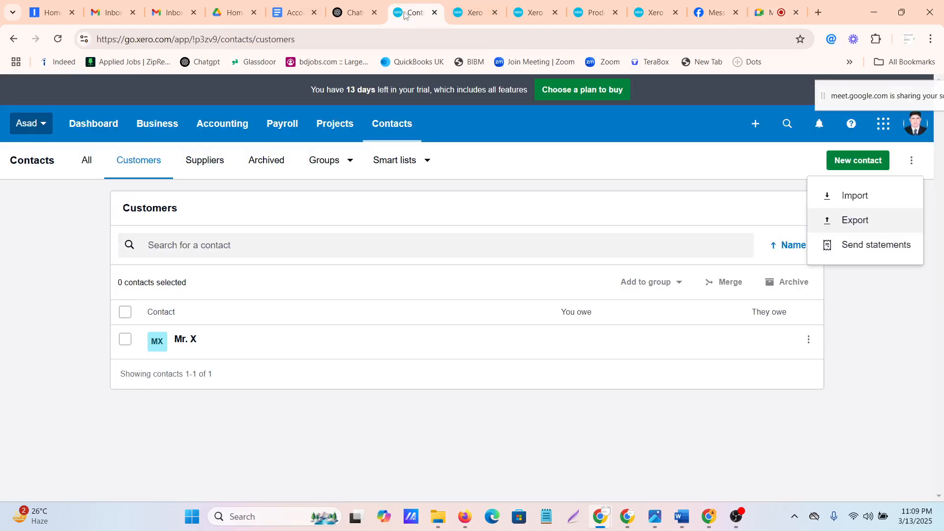
Go to the Xero invoices page and review the draft invoices and the paid invoices
click(358, 10)
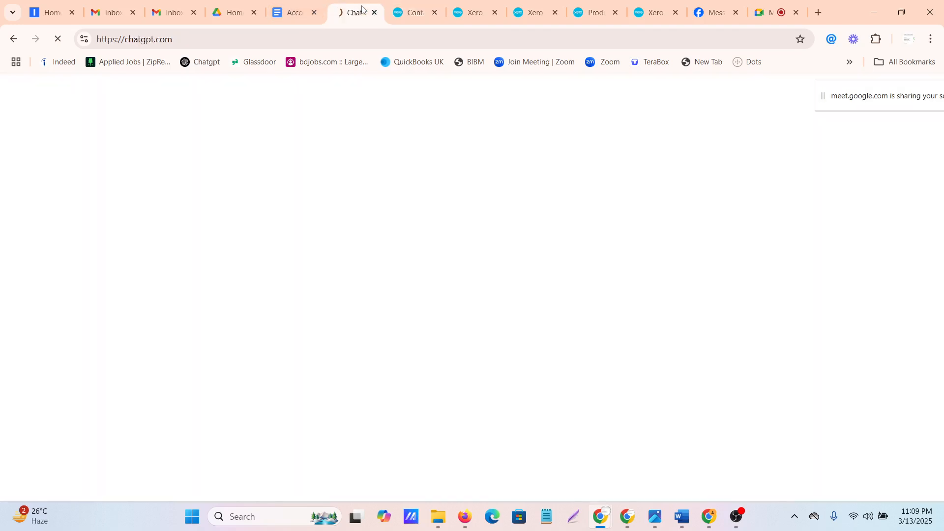
click(408, 12)
click(462, 11)
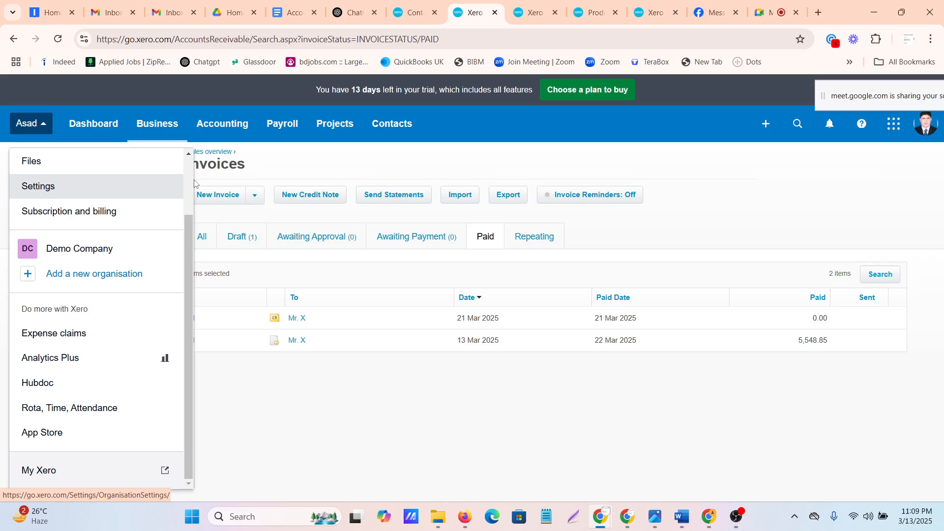
click(442, 160)
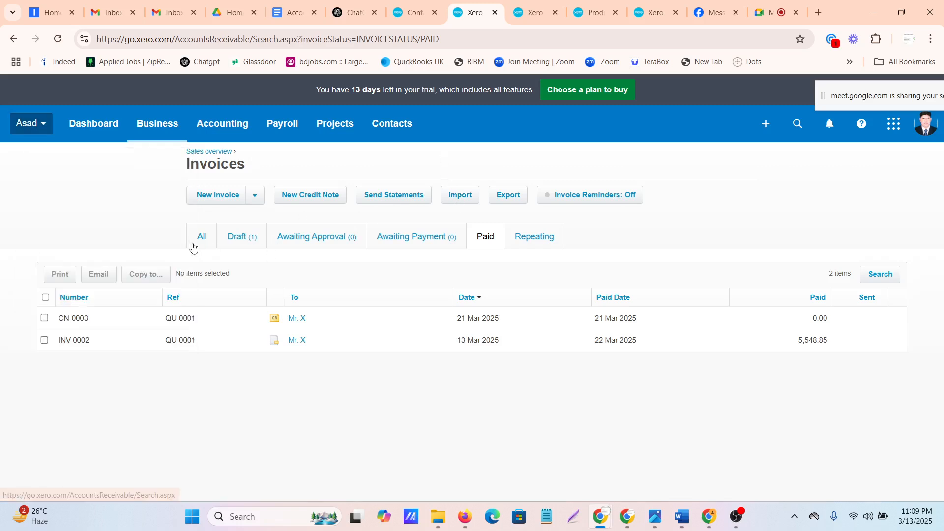
click(243, 242)
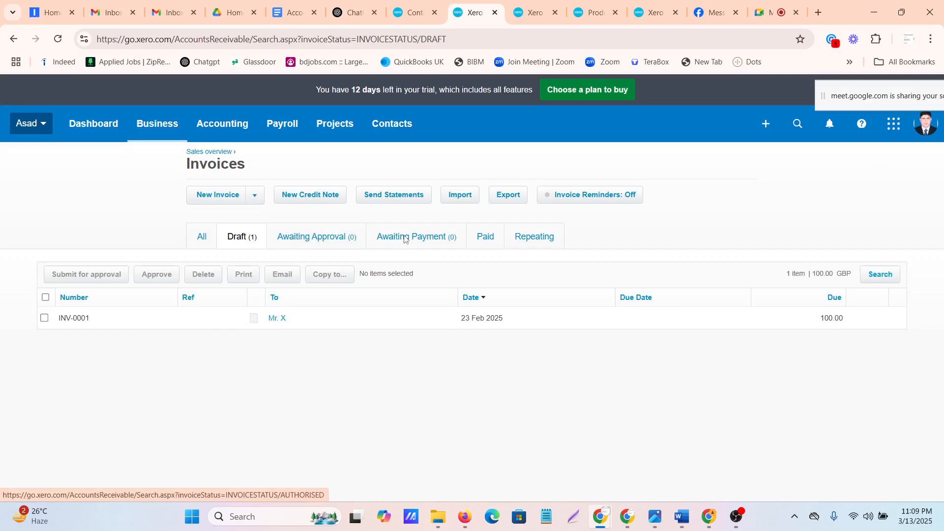
click(478, 238)
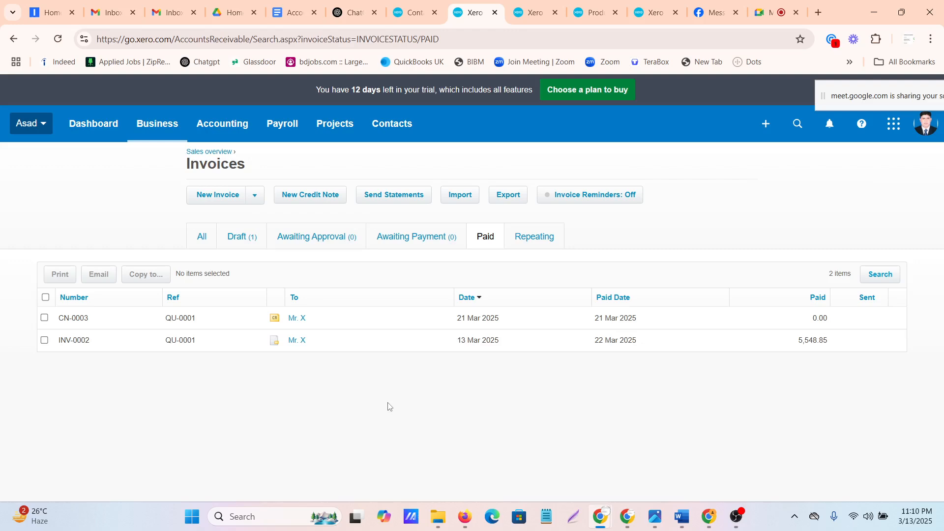
Start a new quote in Xero and briefly check the recording in OBS Studio
click(765, 126)
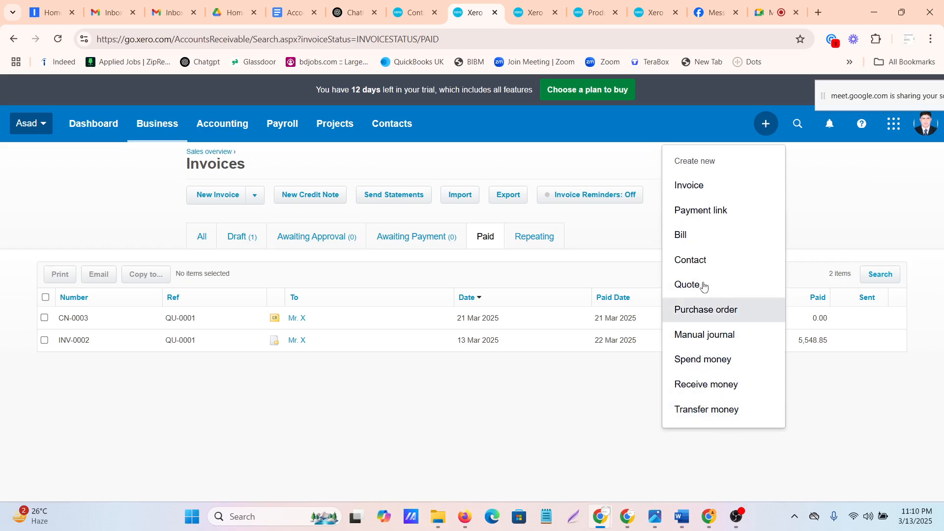
click(690, 288)
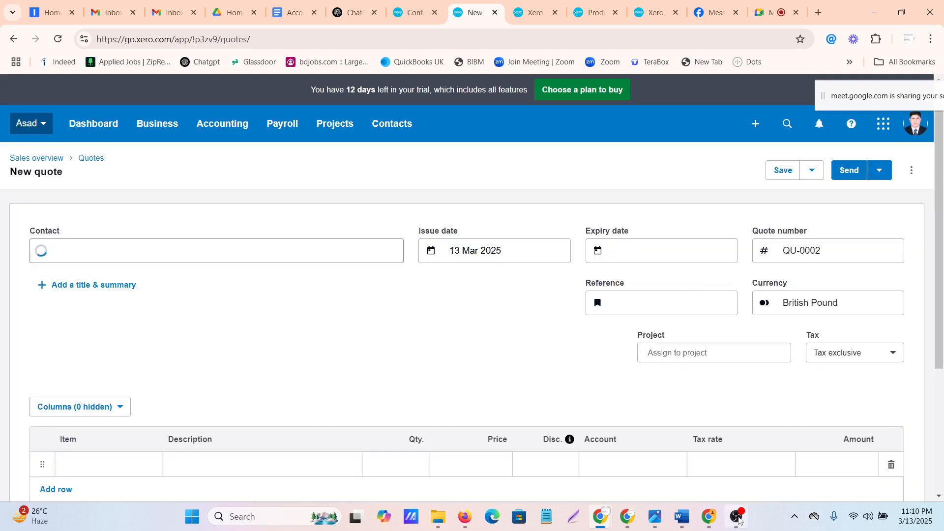
click(739, 520)
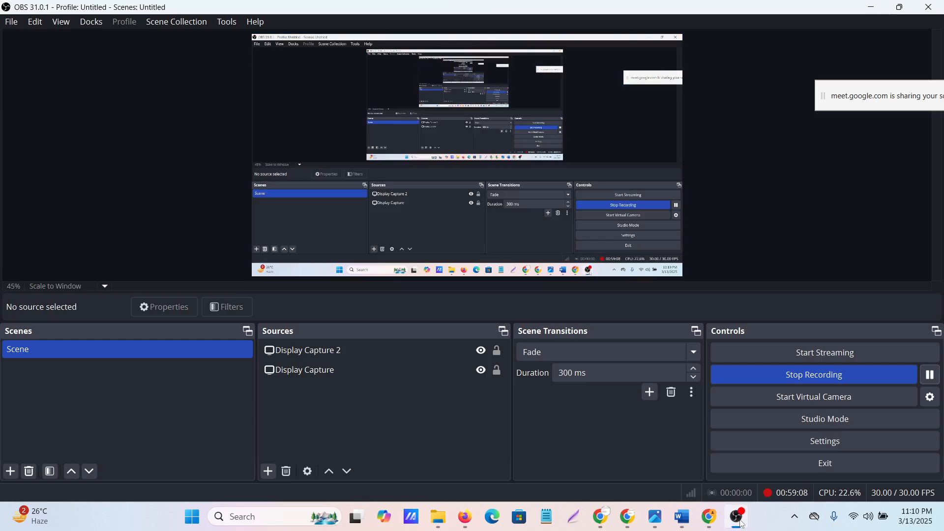
click(742, 524)
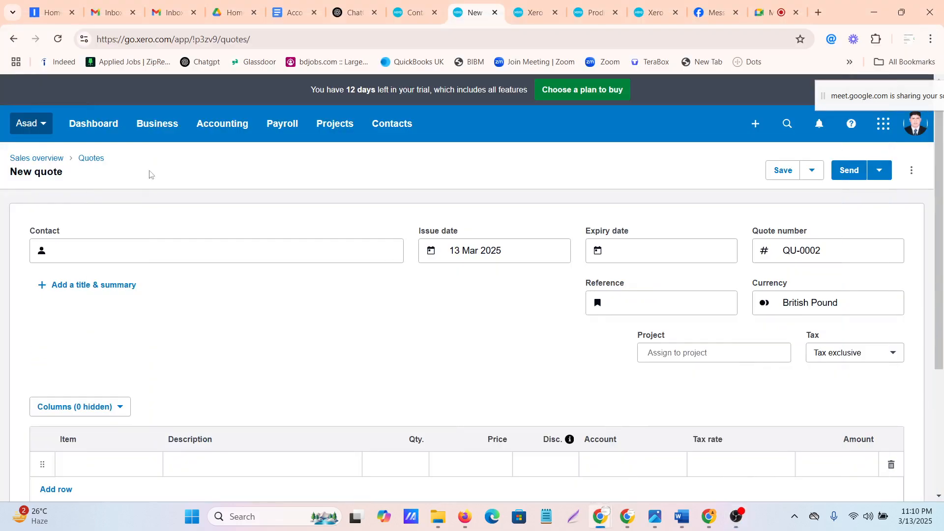
Create "y" as the quote's new contact and set the issue date to 14 Mar 2025
click(59, 248)
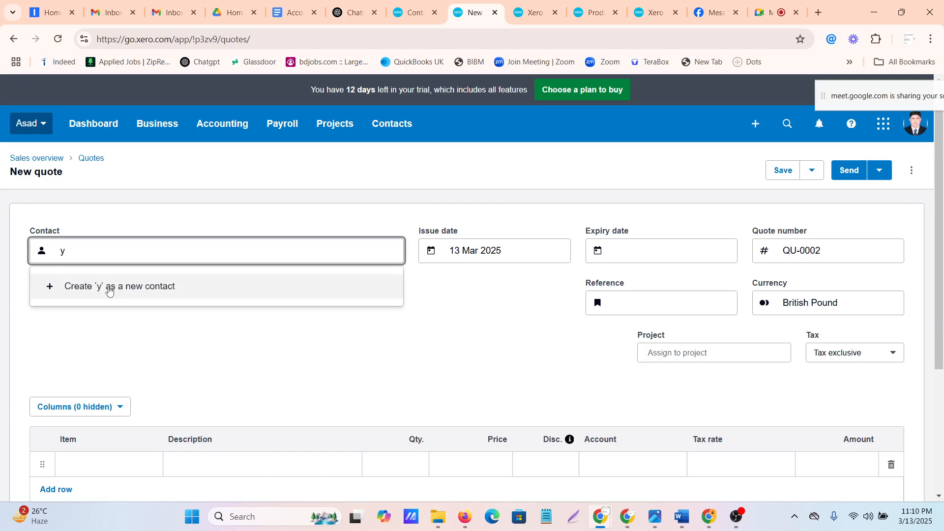
click(110, 291)
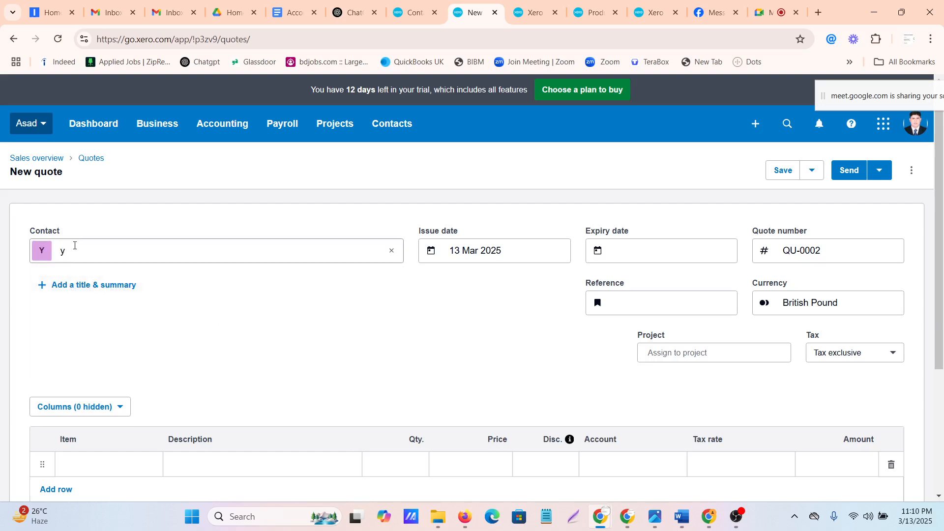
click(75, 245)
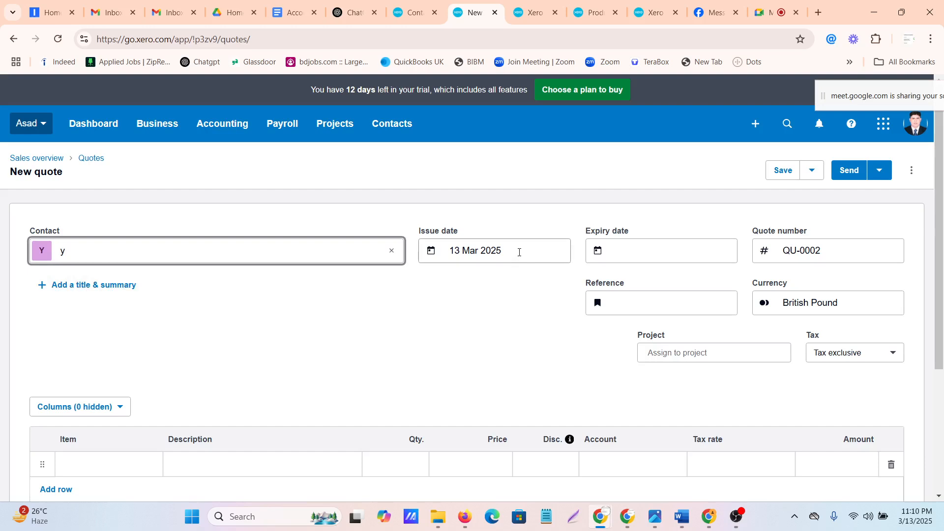
click(519, 252)
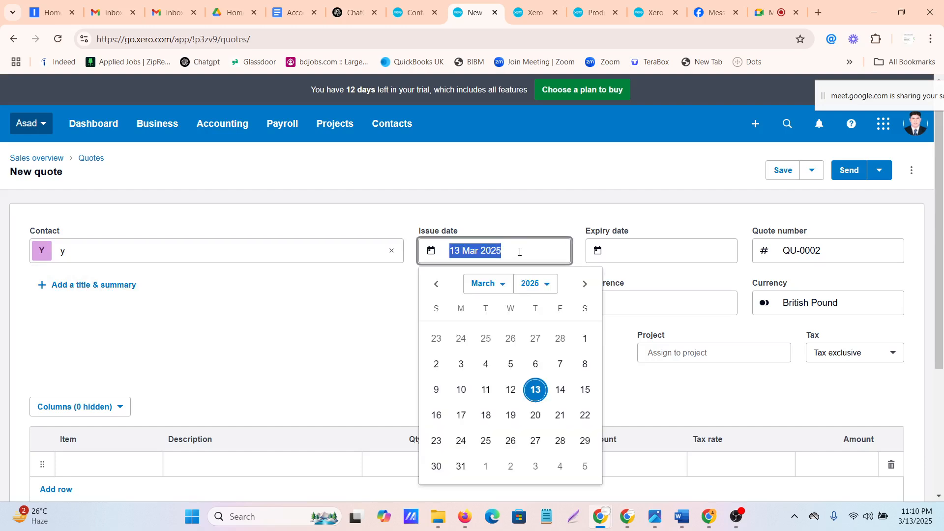
click(562, 389)
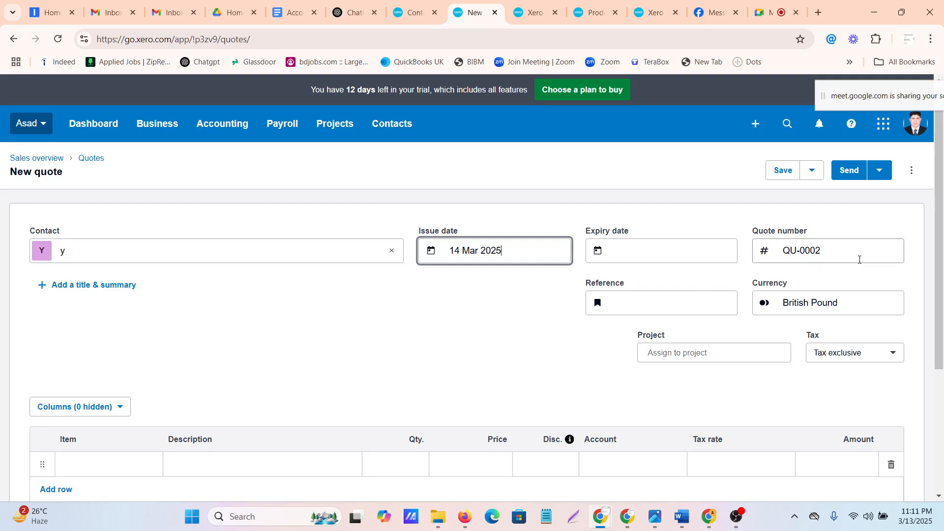
Add item 1001, HP EliteDesk 800G1 SFF Intel Core i5 System, to the quote with a quantity of 20
scroll(432, 327, down, 4)
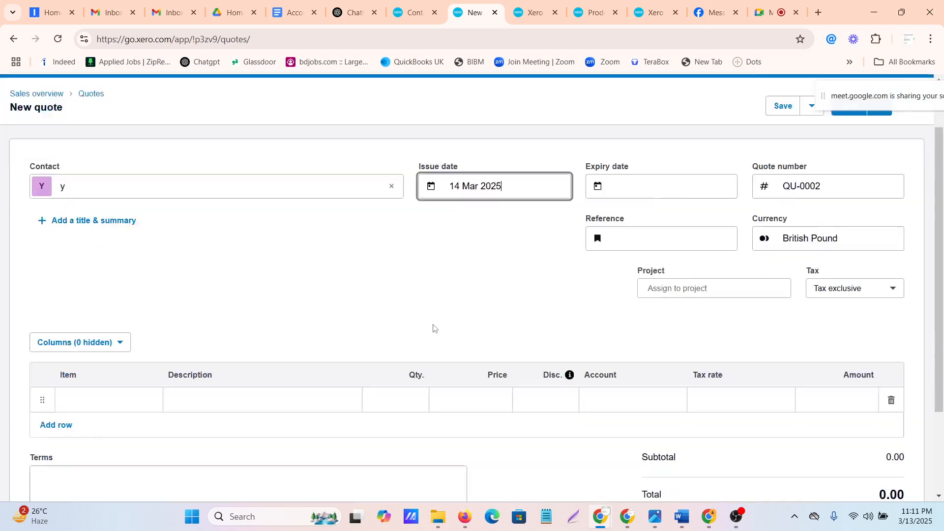
click(124, 283)
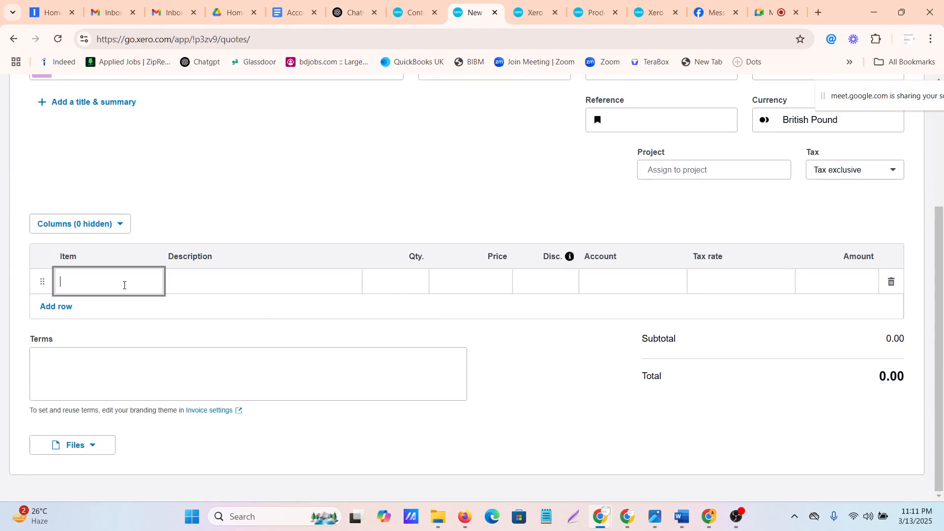
click(107, 399)
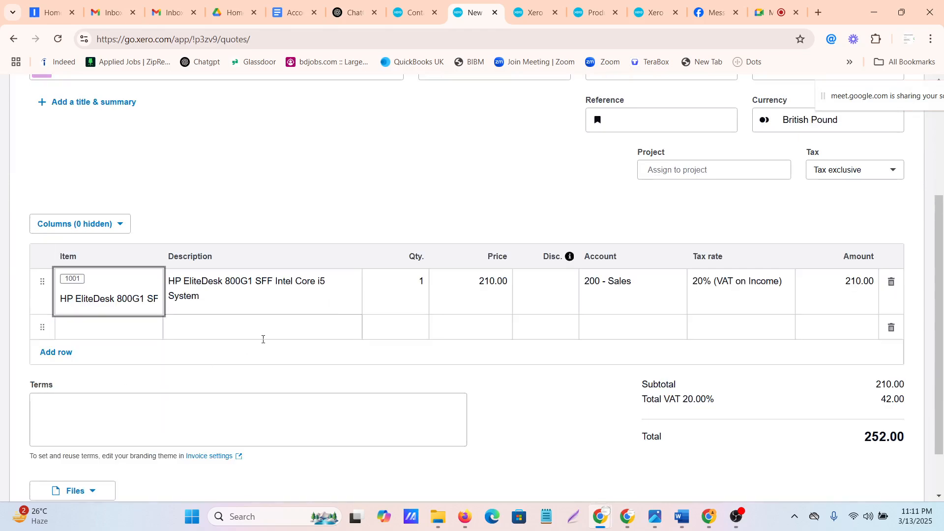
click(405, 286)
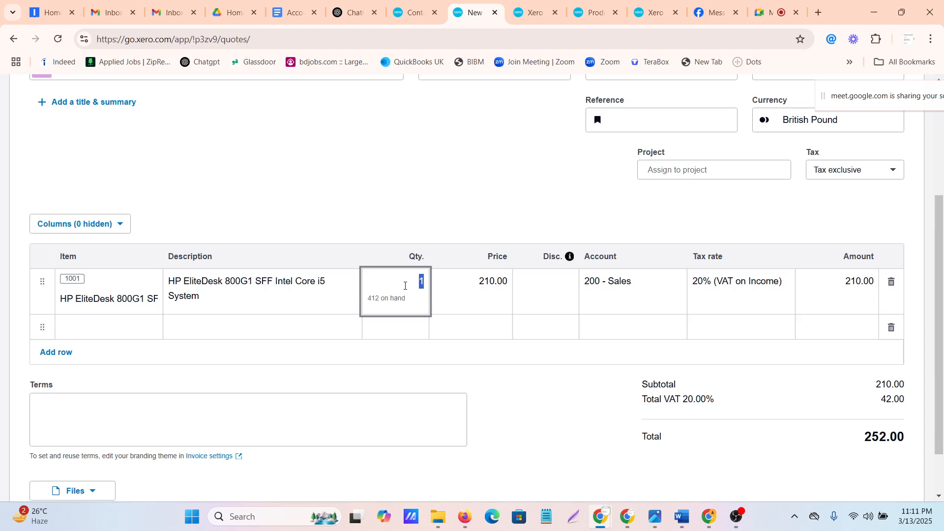
text(20)
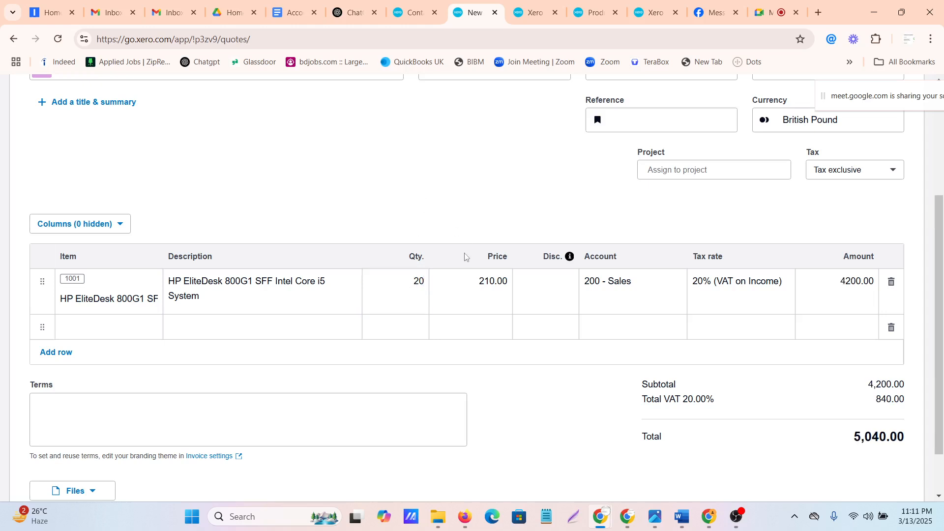
Set the tax rate of the quote's HP EliteDesk line to No VAT
click(467, 282)
click(589, 294)
click(791, 290)
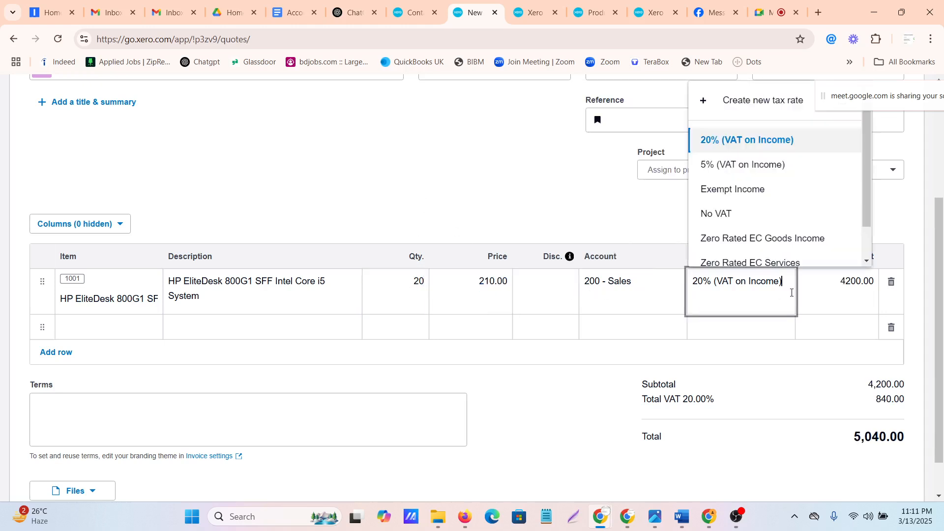
click(702, 207)
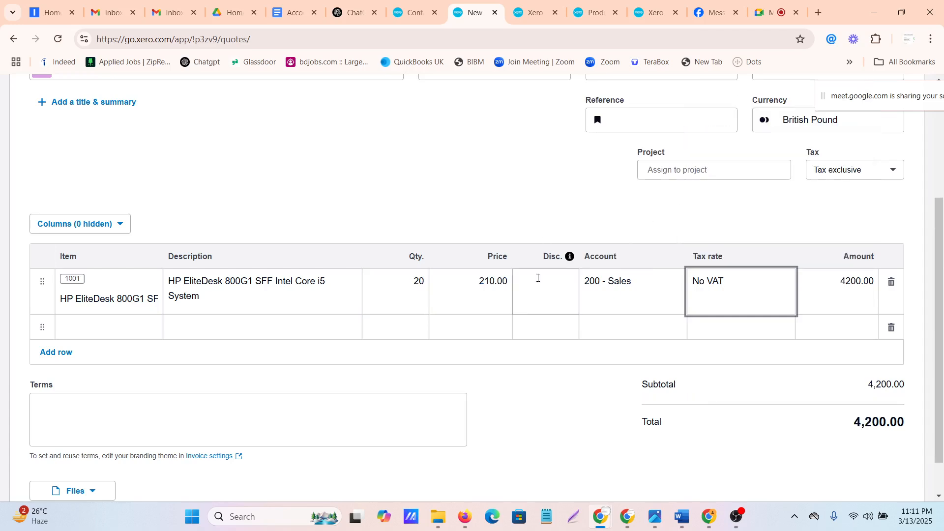
Look over the completed quote and its save options, and mark it as sent
scroll(538, 276, down, 1)
scroll(538, 279, up, 5)
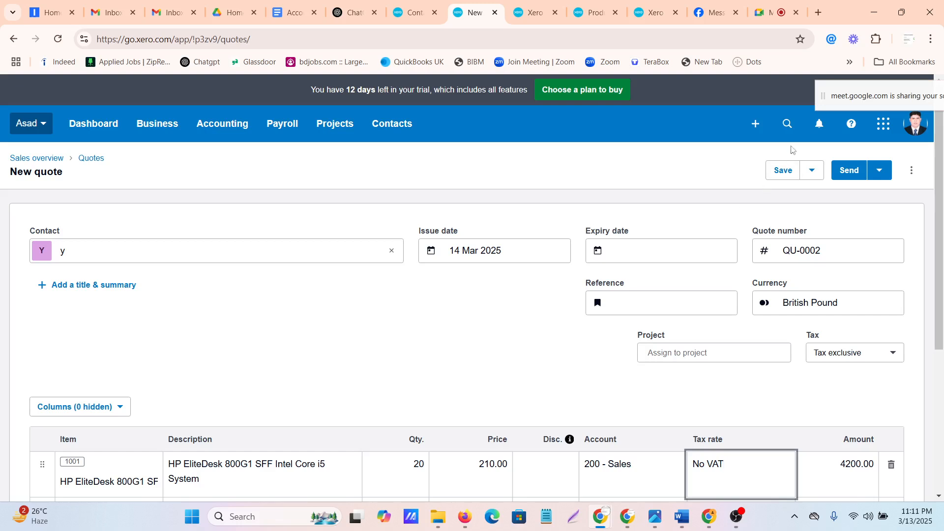
click(813, 170)
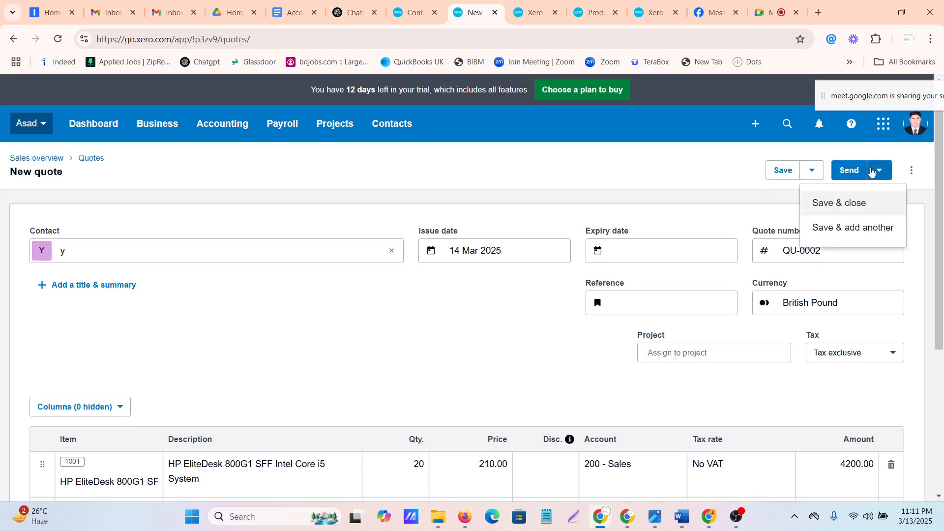
click(875, 172)
click(874, 172)
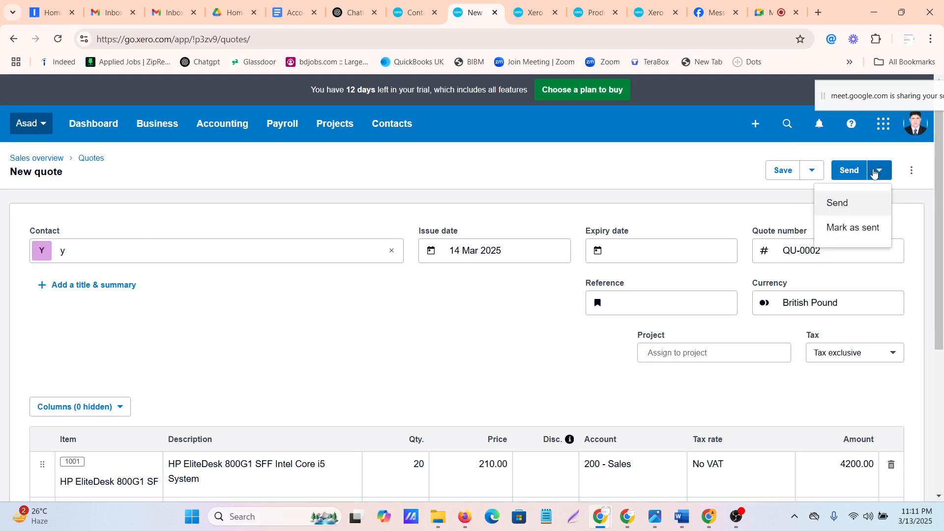
click(833, 236)
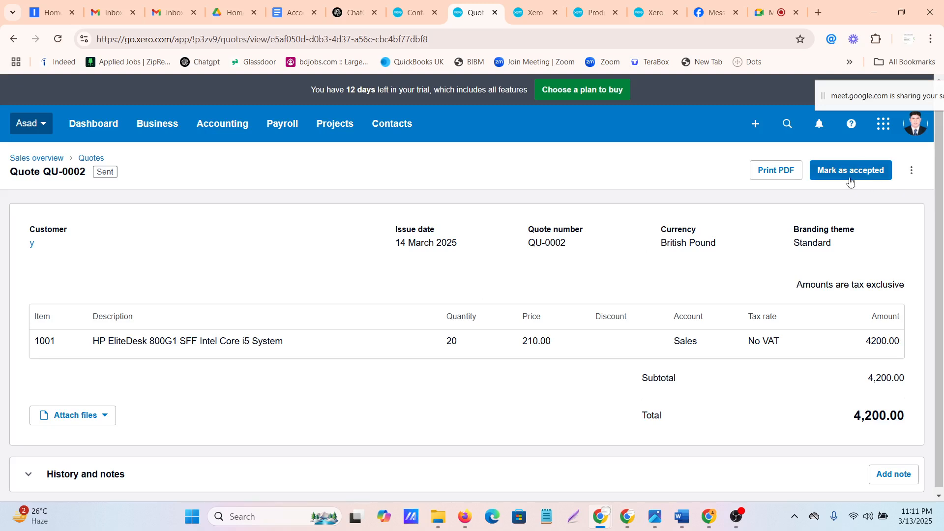
Mark the sent quote as accepted and create an invoice from it, with the quote marked as invoiced
click(907, 173)
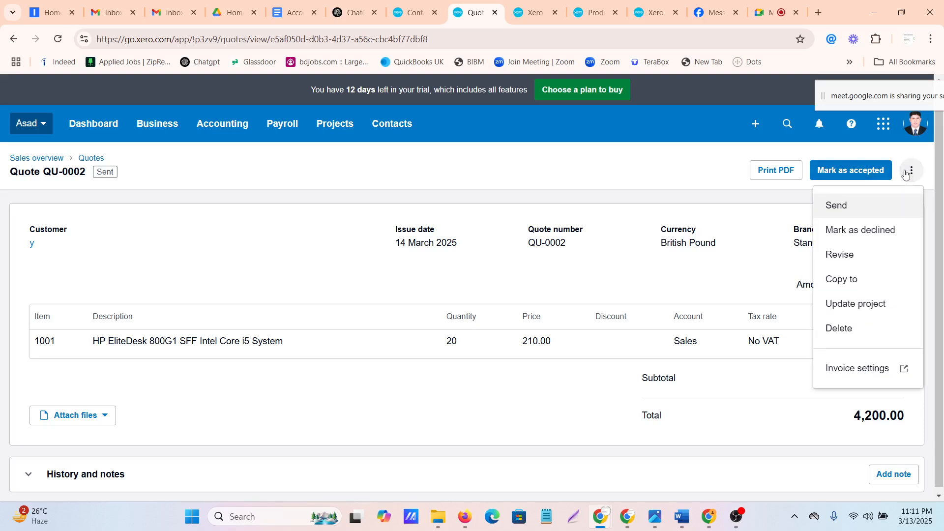
click(830, 170)
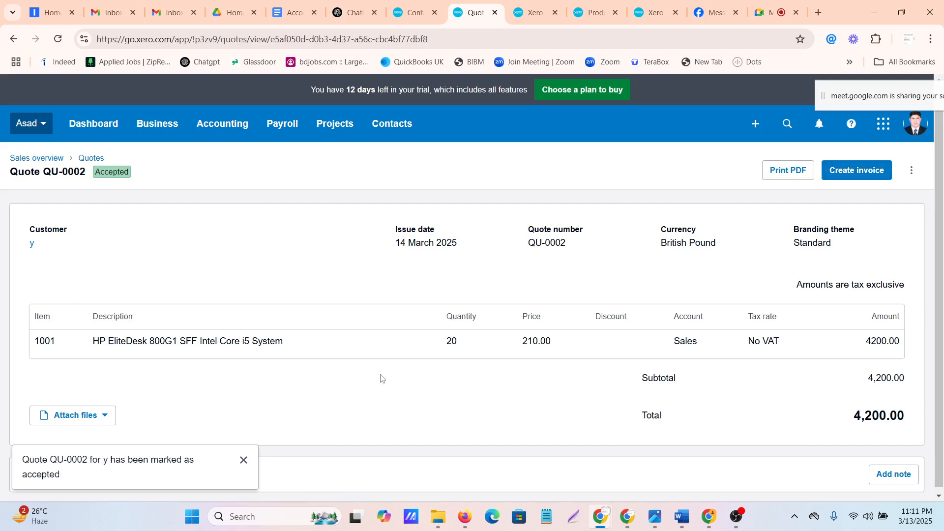
click(838, 175)
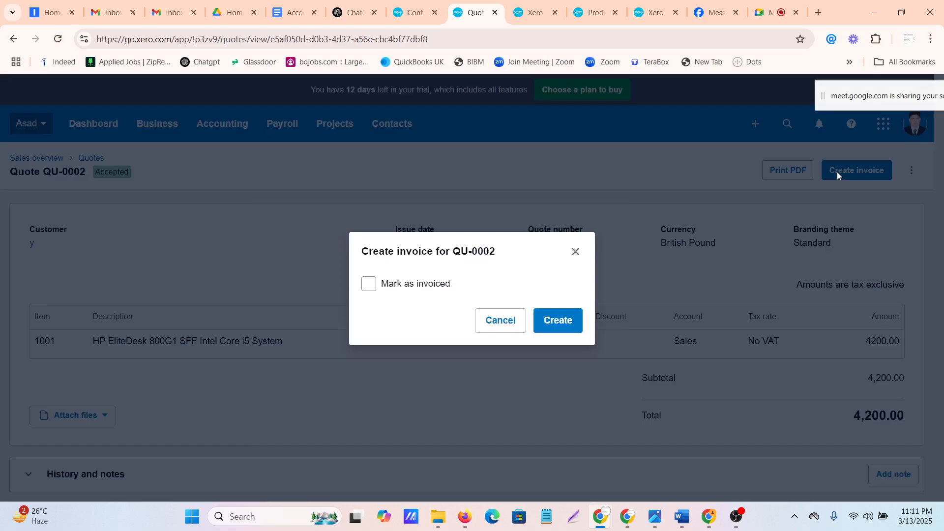
click(370, 283)
click(559, 323)
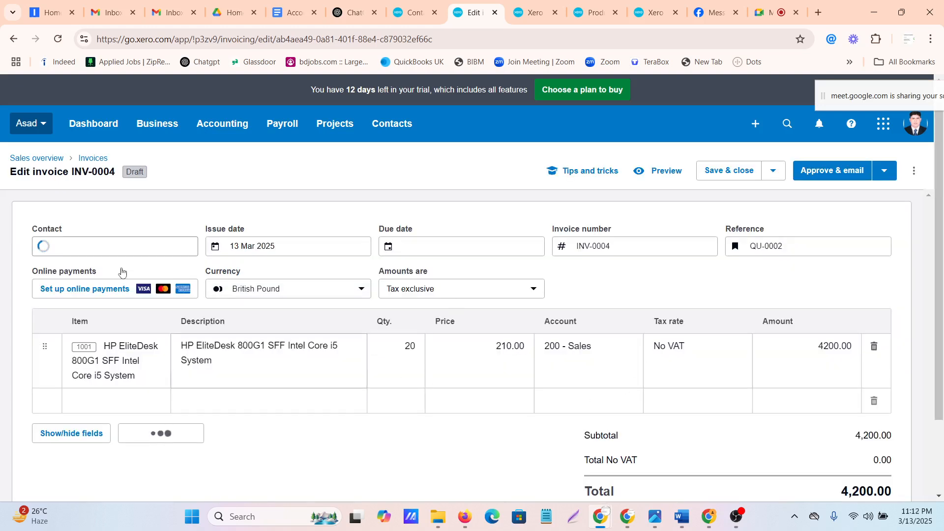
Set the draft invoice's due date to 31 Mar 2025
click(316, 244)
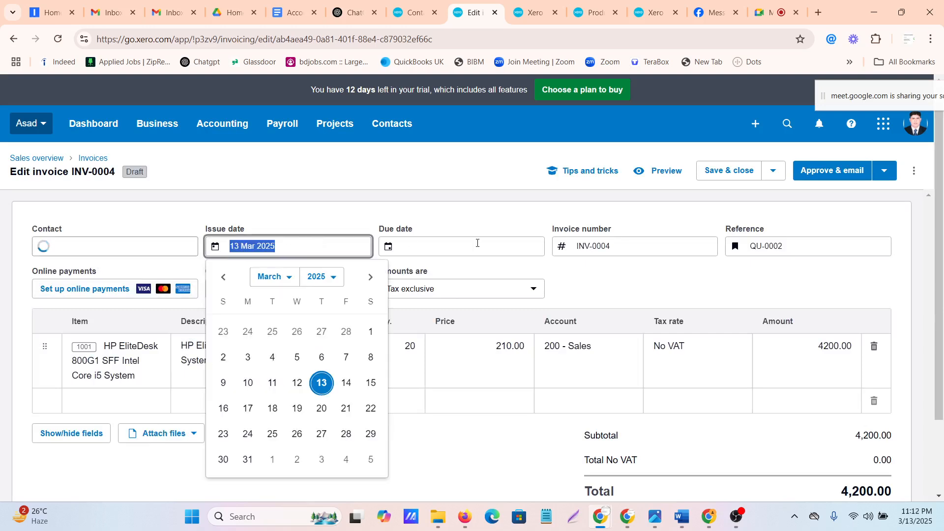
click(513, 243)
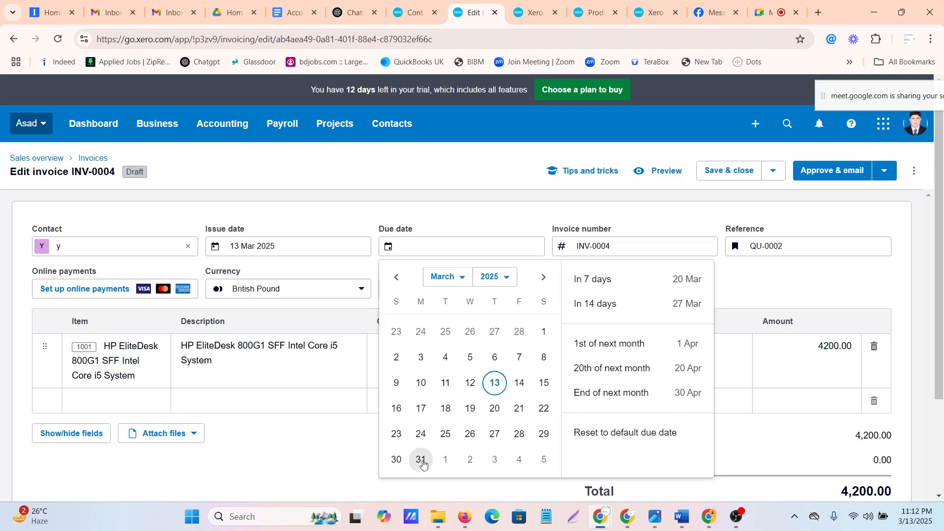
click(420, 459)
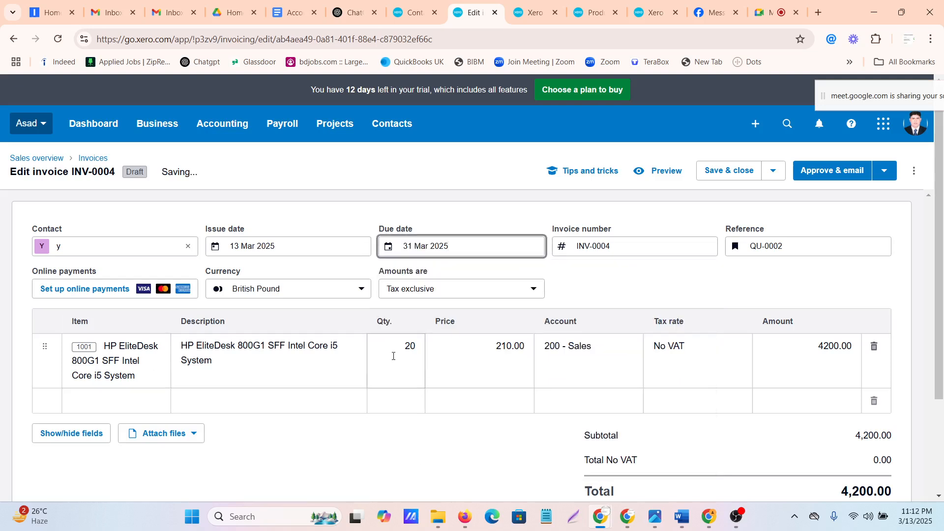
Check the quantity, price, account, tax rate and amount of the HP EliteDesk line on the draft invoice
click(392, 354)
click(491, 352)
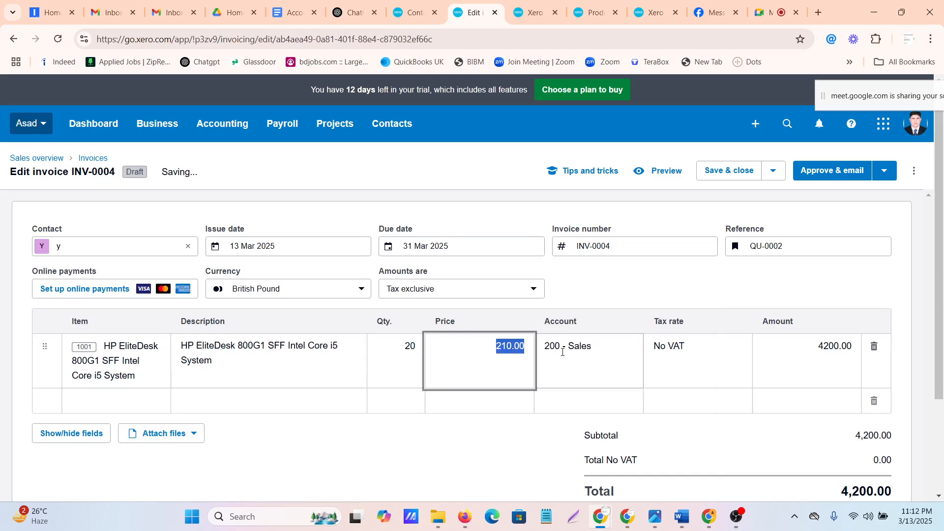
click(558, 348)
click(695, 344)
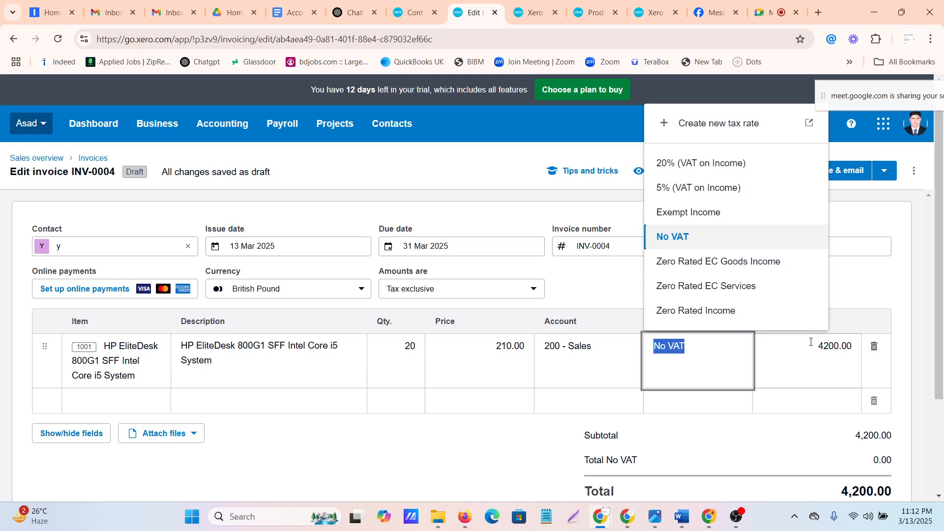
click(779, 344)
click(565, 354)
key(shift+Tab)
key(shift+Tab)
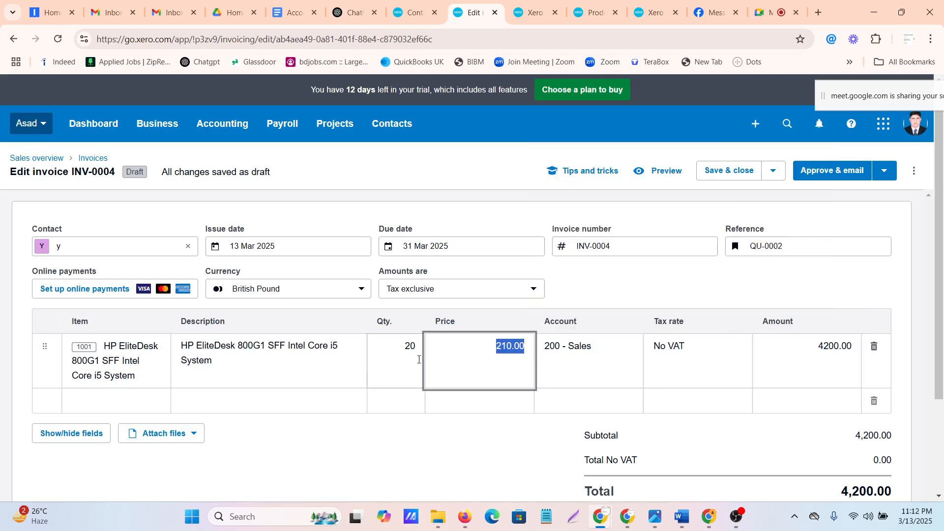
Approve the draft invoice without emailing it and look over the approved invoice's details
scroll(513, 347, down, 3)
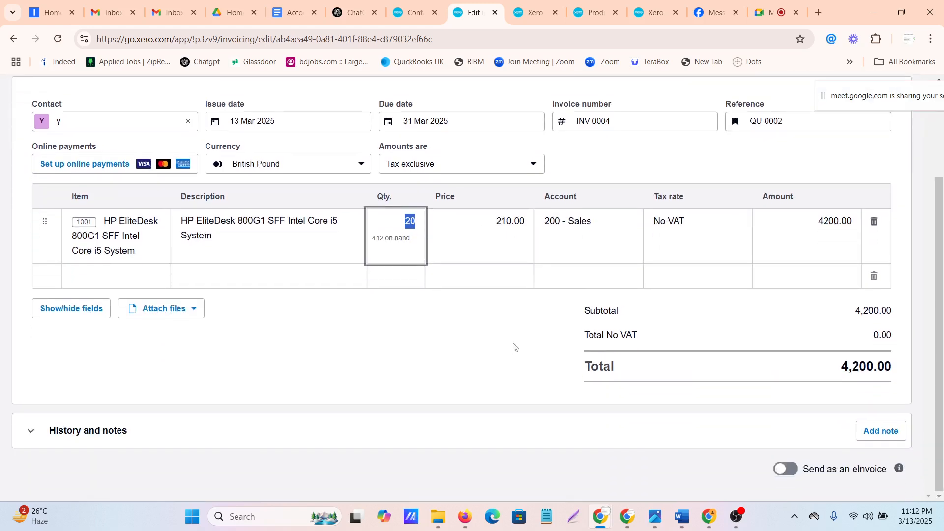
scroll(513, 348, up, 3)
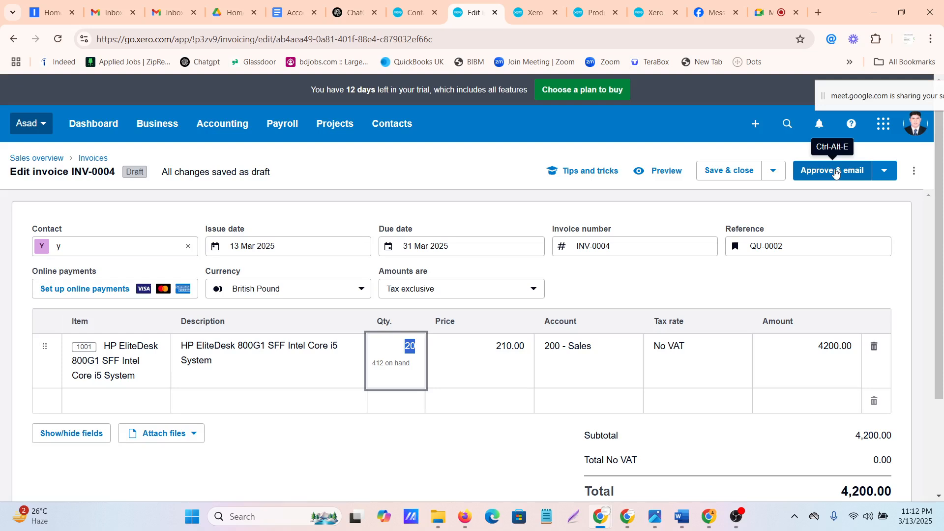
click(889, 171)
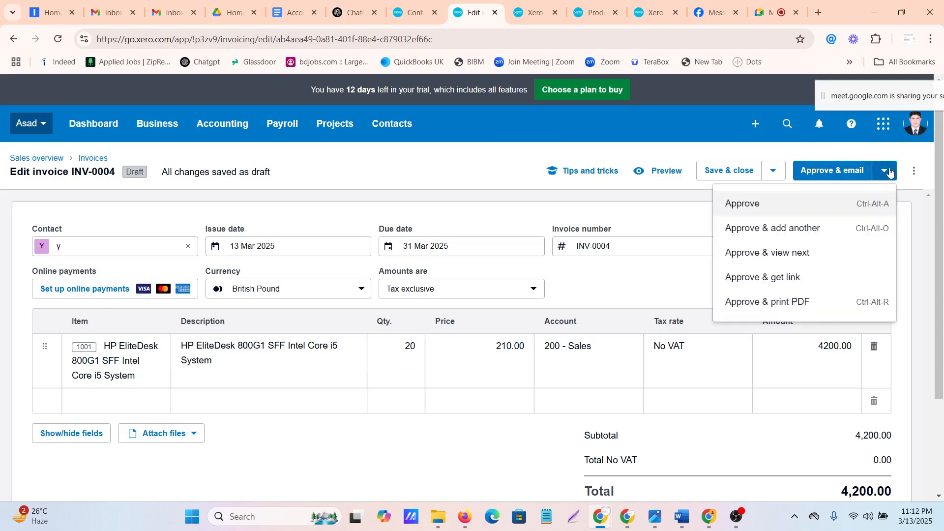
click(731, 204)
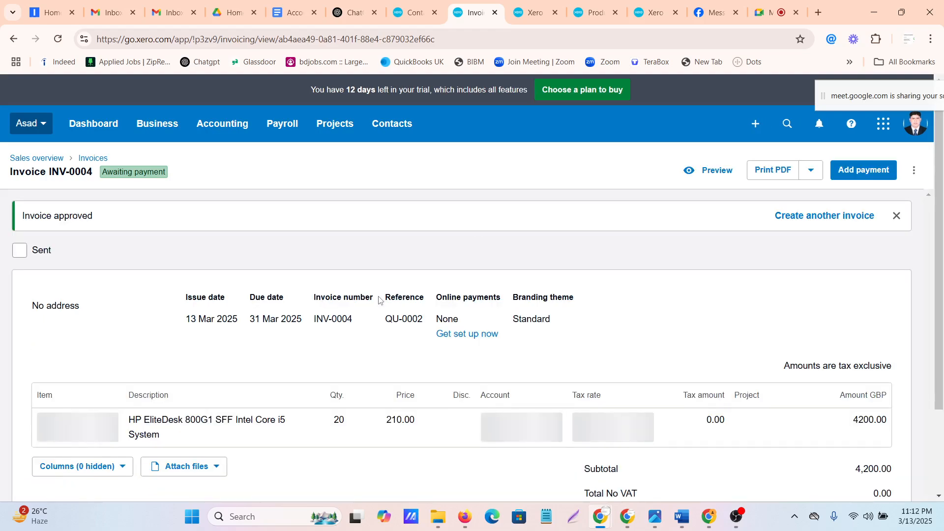
scroll(367, 349, down, 4)
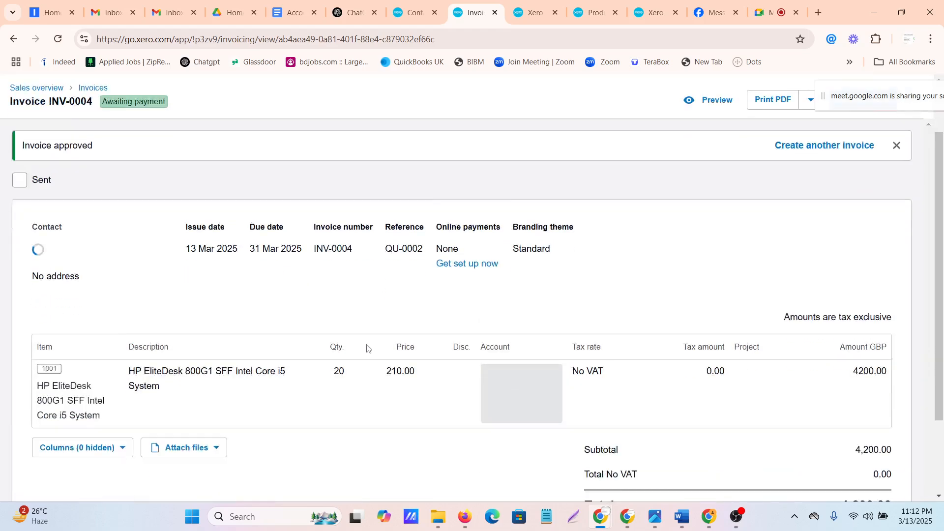
scroll(369, 349, up, 2)
scroll(745, 296, up, 1)
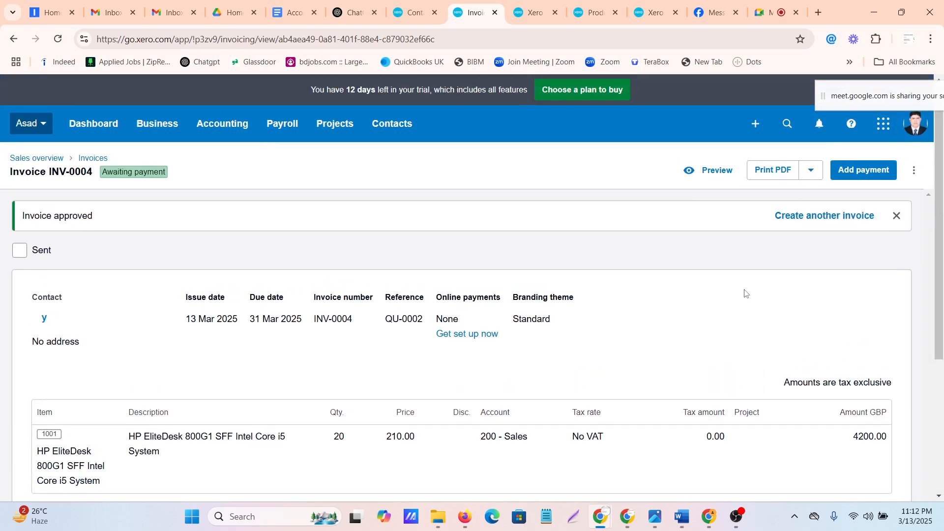
Start a payment on the approved invoice for 2000.00, received into the HSBC checking account
click(843, 172)
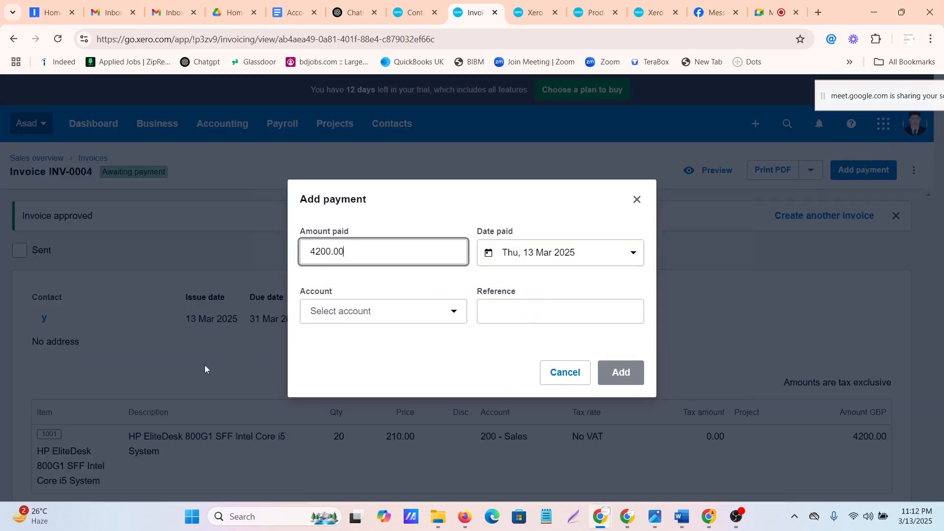
click(322, 251)
drag(303, 251, 365, 251)
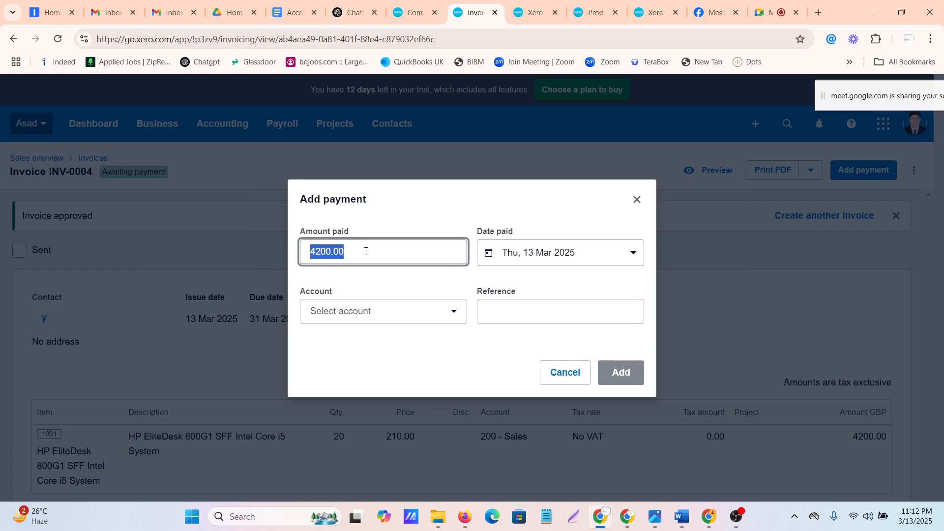
text(2000)
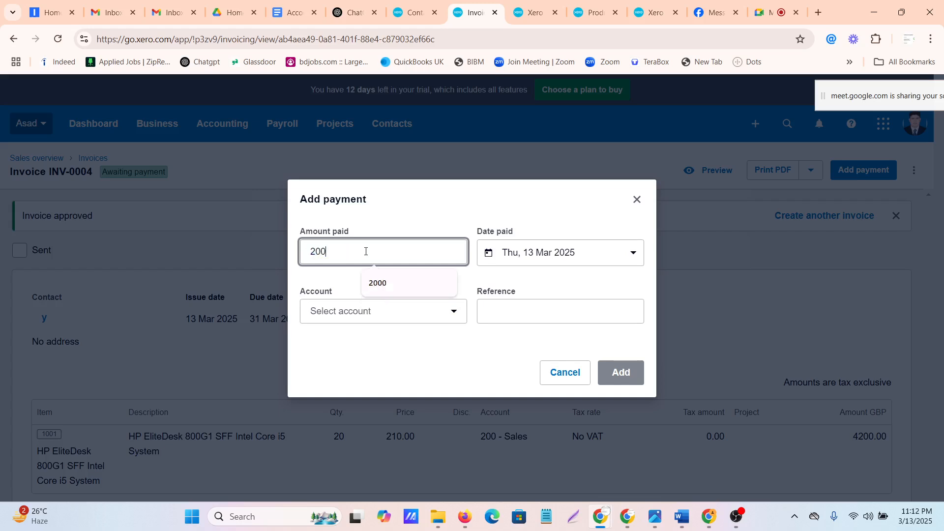
click(379, 312)
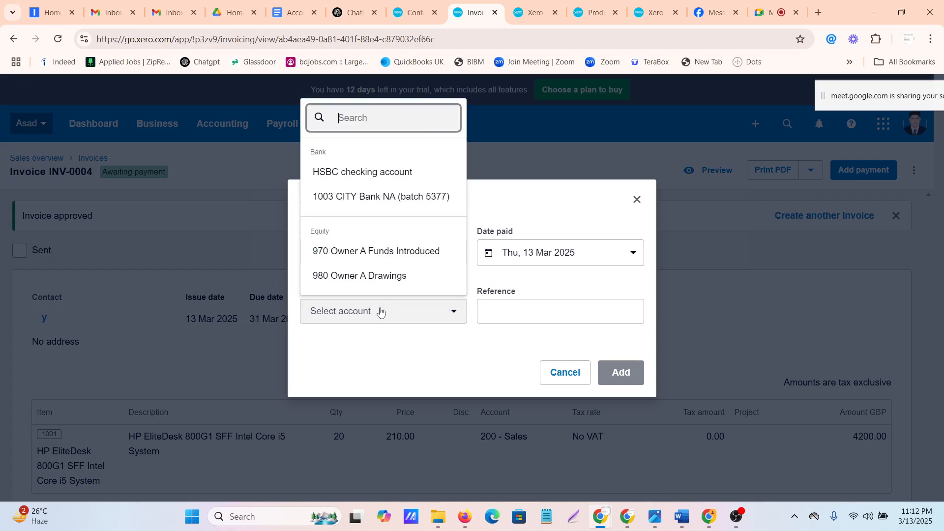
click(344, 173)
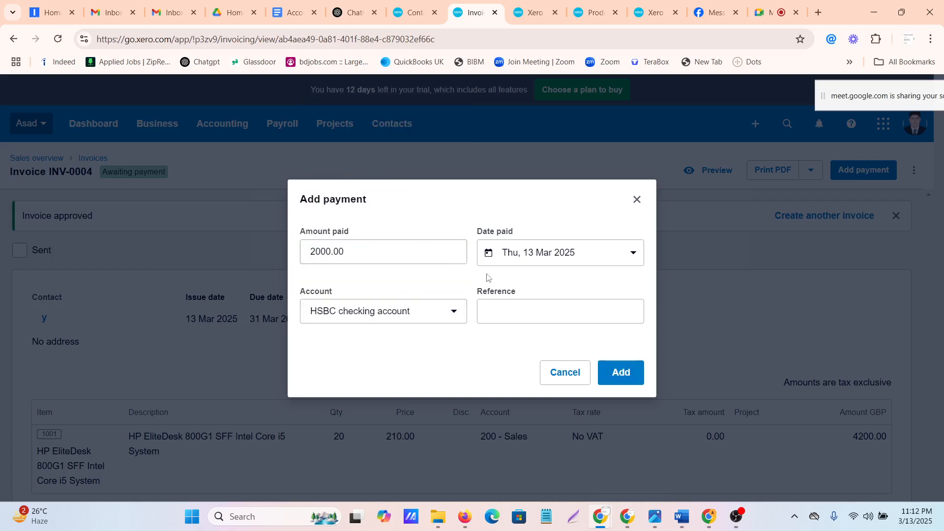
Date the payment 18 Mar 2025 and add it to the invoice
click(504, 315)
click(590, 259)
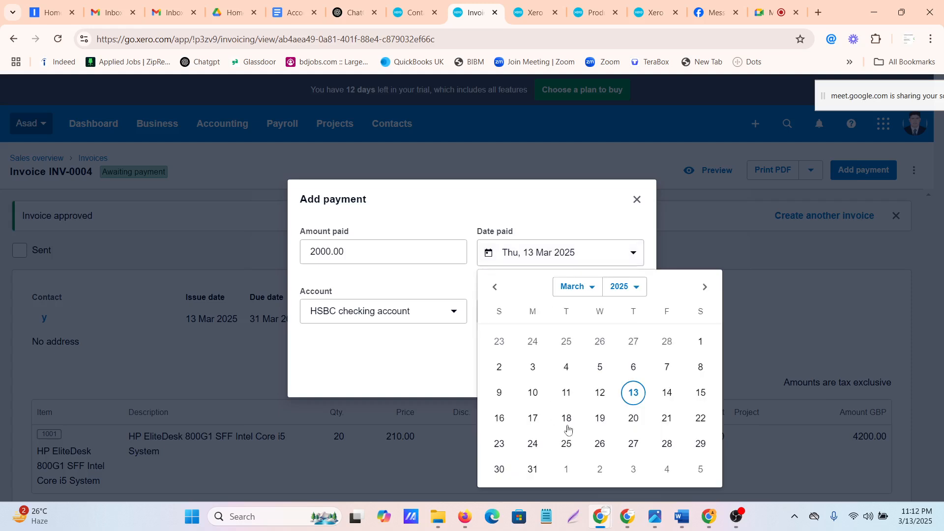
click(567, 418)
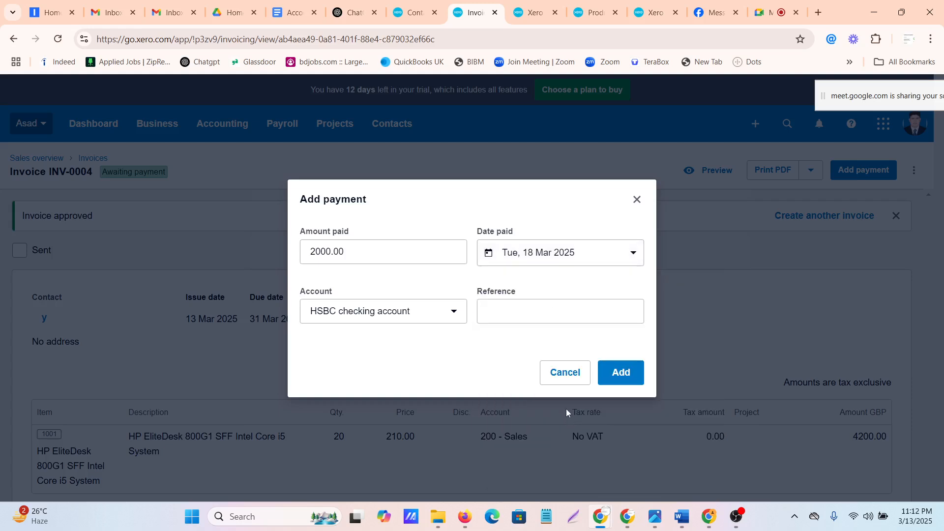
click(622, 373)
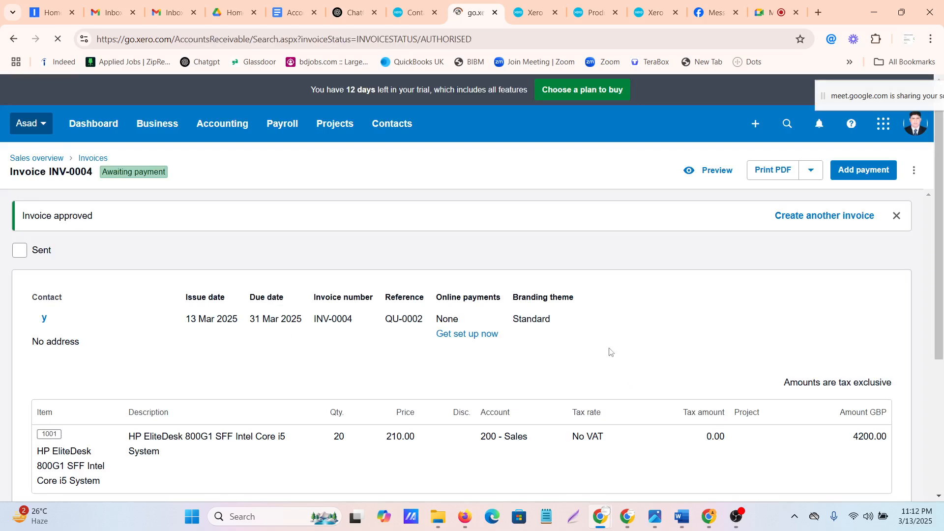
scroll(610, 353, down, 3)
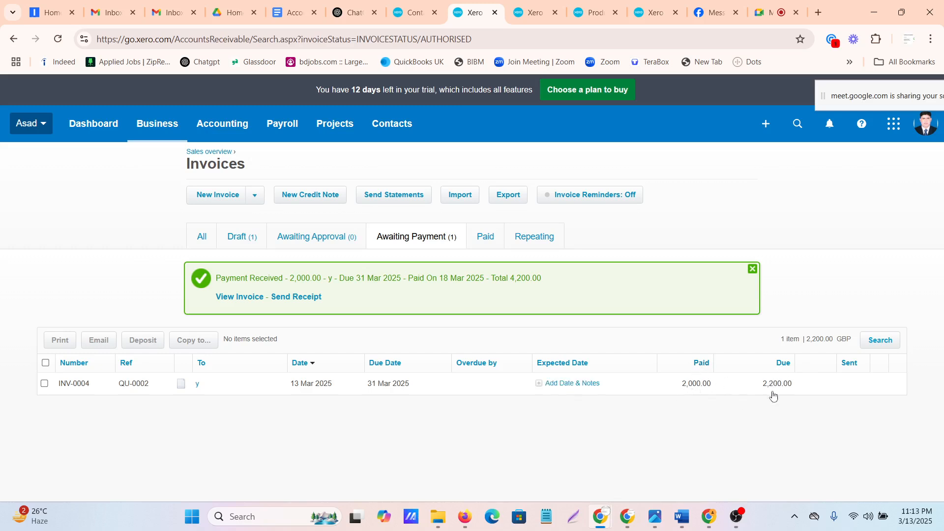
Reopen invoice INV-0004 from the awaiting-payment list and start a credit note to apply against it
click(134, 384)
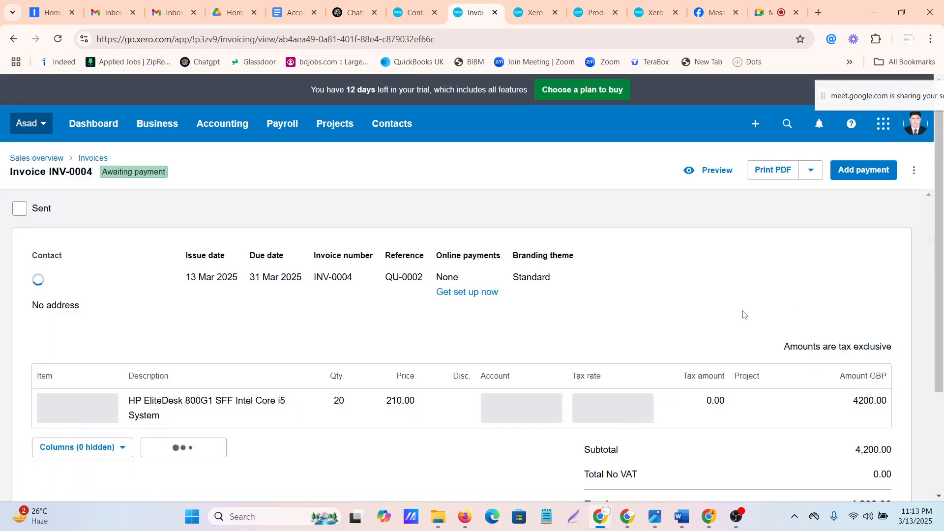
scroll(744, 313, down, 3)
scroll(743, 313, up, 3)
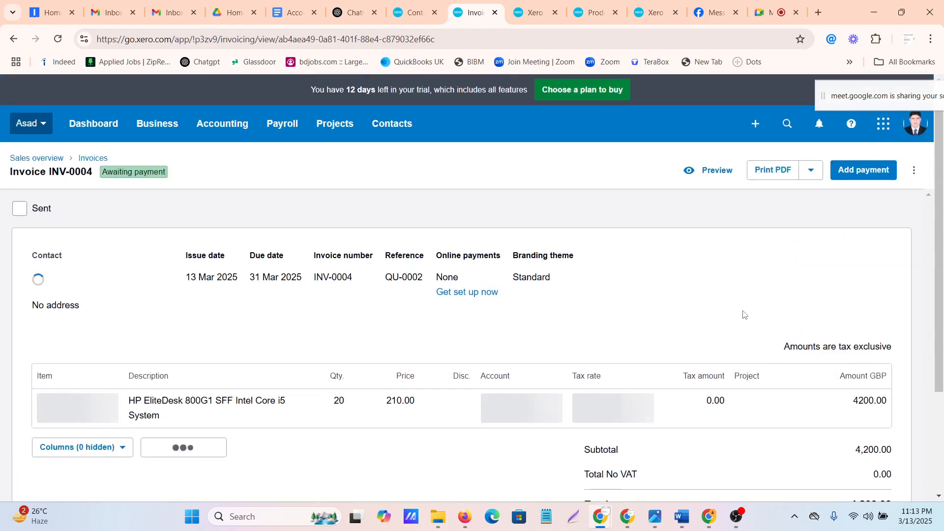
click(913, 170)
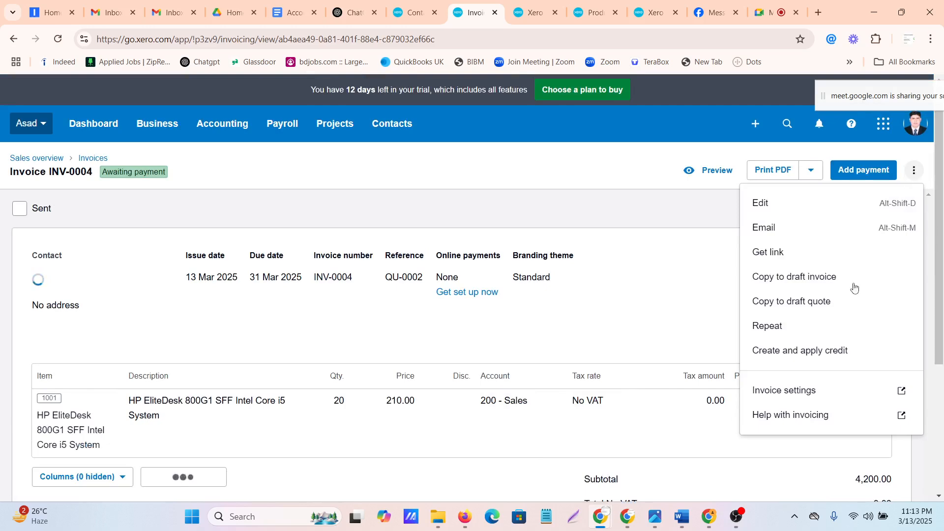
click(780, 353)
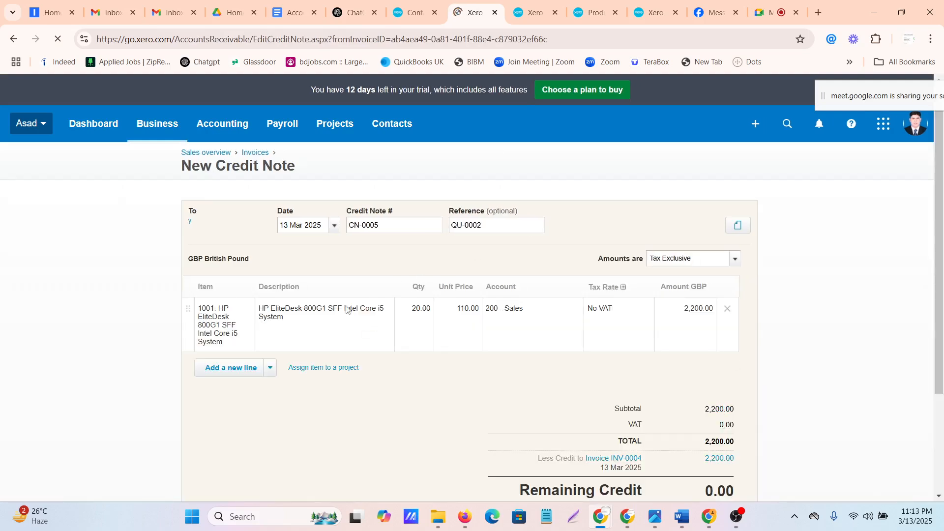
Set the credit note's HP EliteDesk quantity to 2 and approve the credit note against the invoice
click(415, 308)
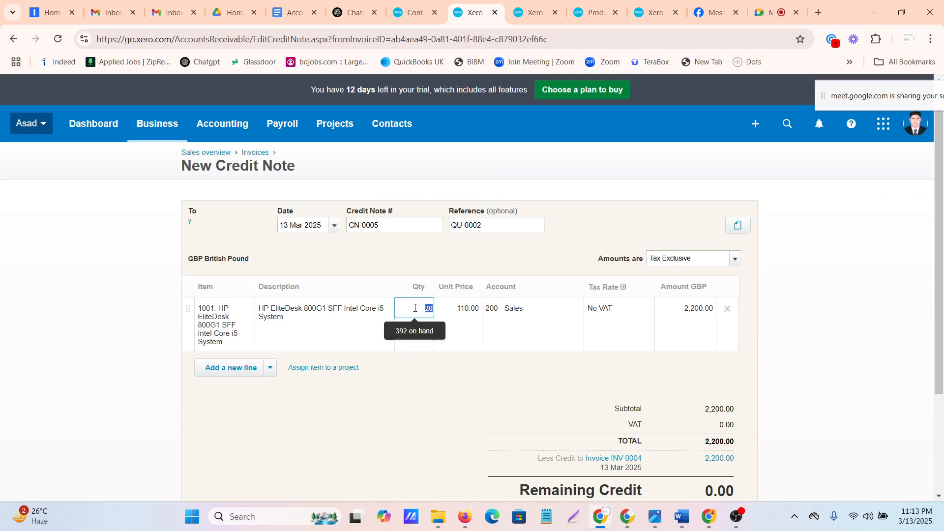
text(2)
click(435, 400)
scroll(598, 348, down, 2)
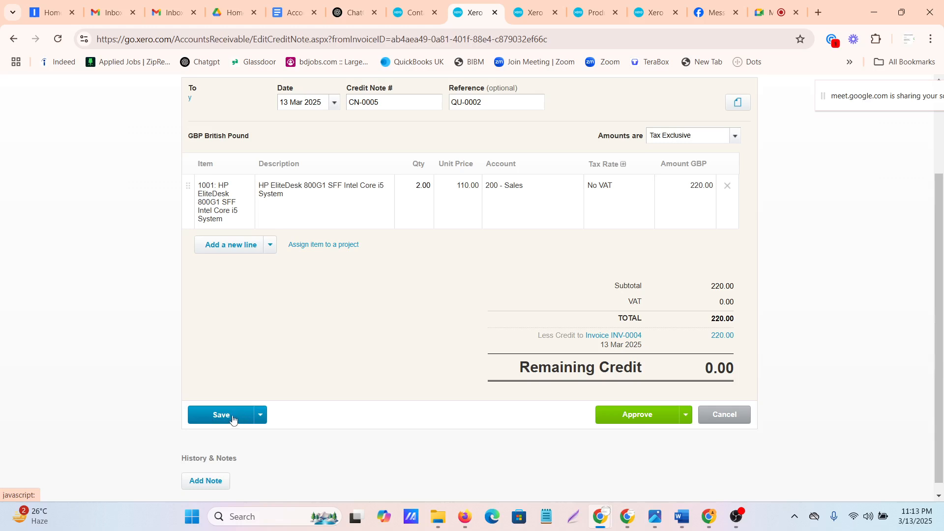
click(630, 420)
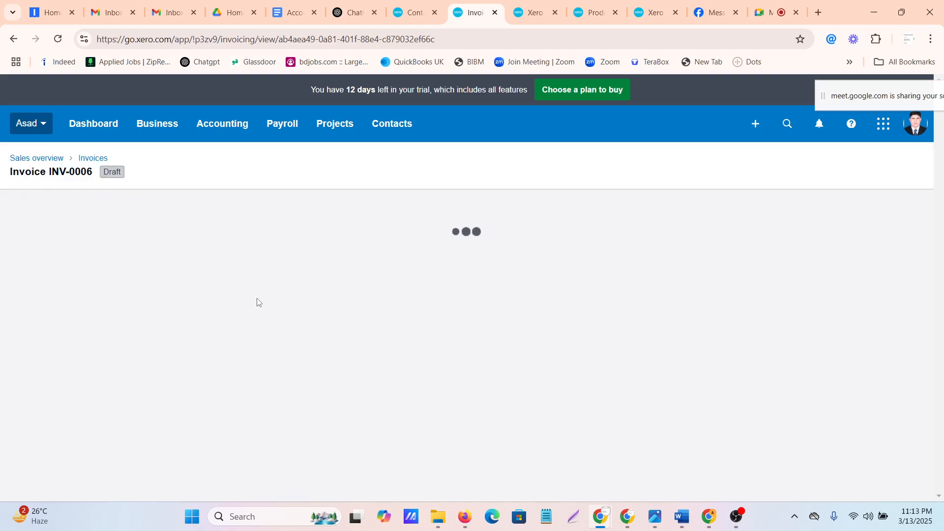
Check the invoice's credit and payment deductions, and record the remaining 1980.00 as paid into the HSBC checking account on 13 Mar 2025
scroll(257, 302, down, 3)
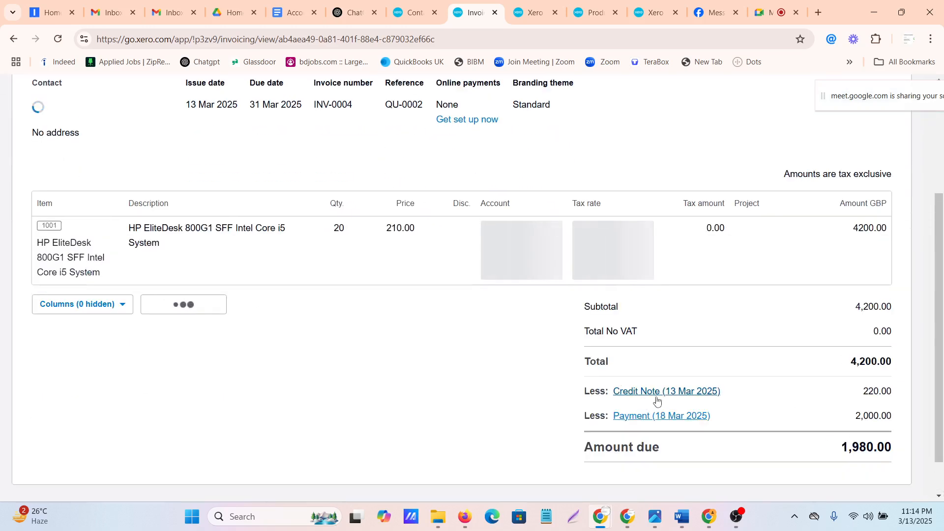
scroll(363, 354, down, 1)
scroll(362, 354, up, 4)
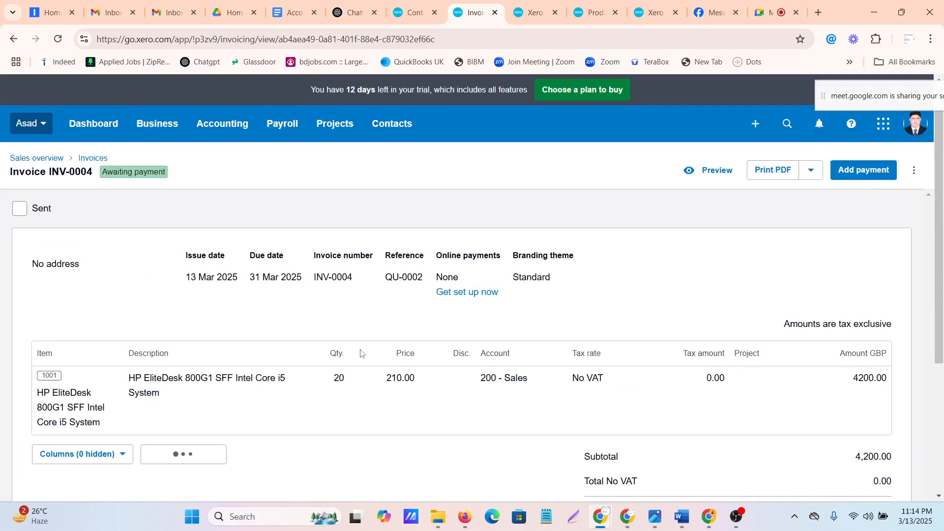
scroll(361, 353, down, 5)
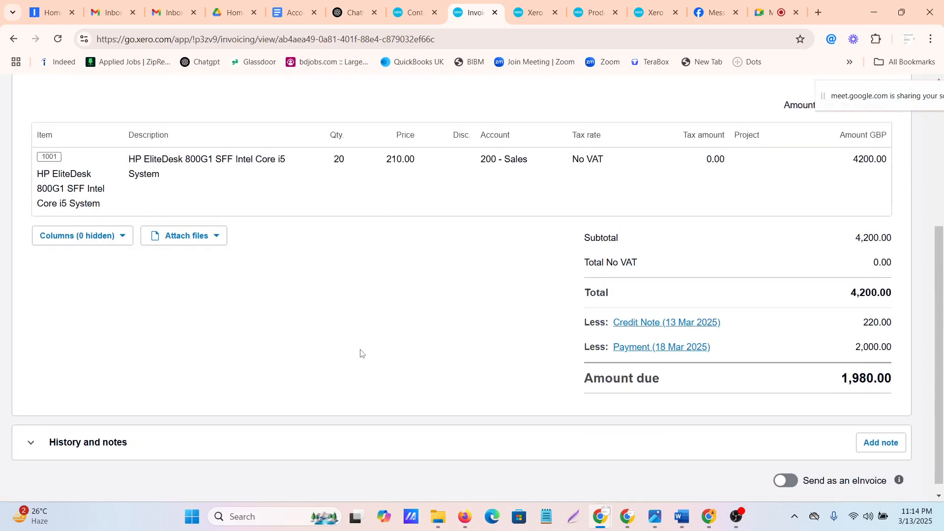
scroll(361, 353, up, 3)
scroll(361, 353, up, 3)
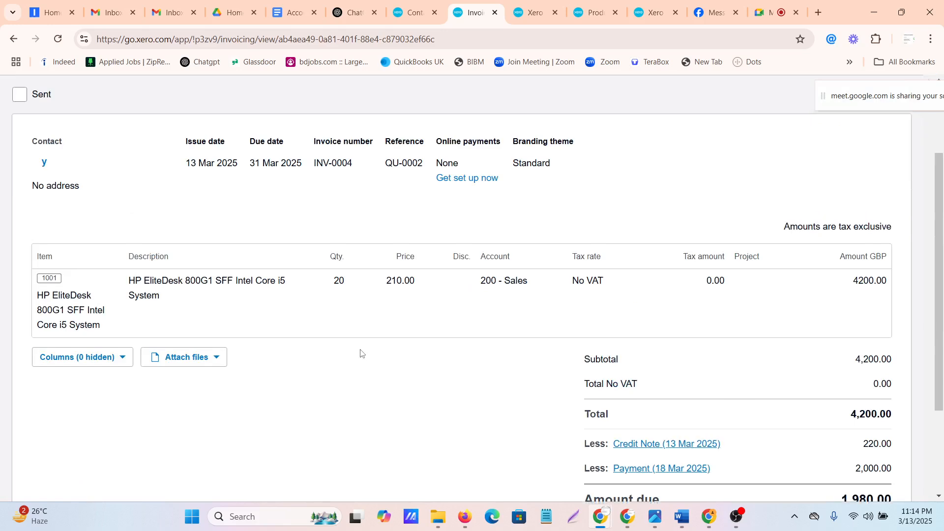
click(861, 172)
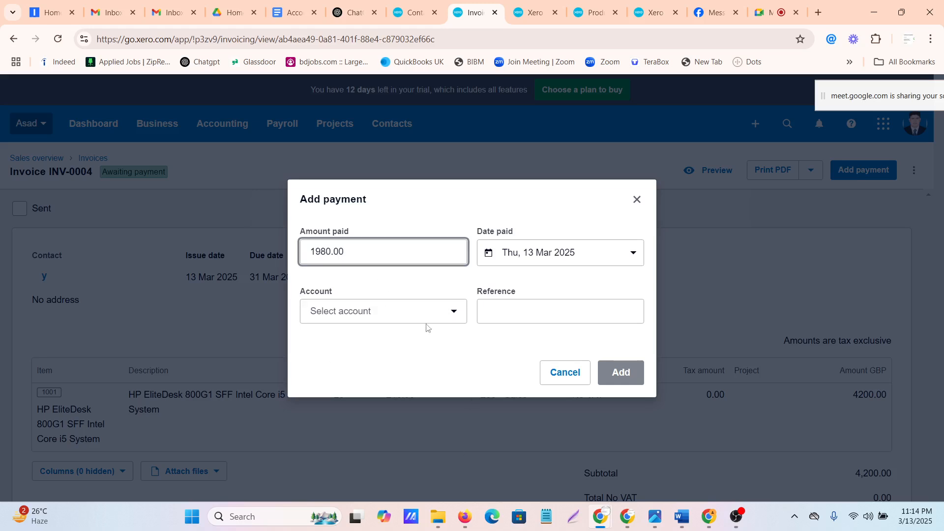
click(417, 312)
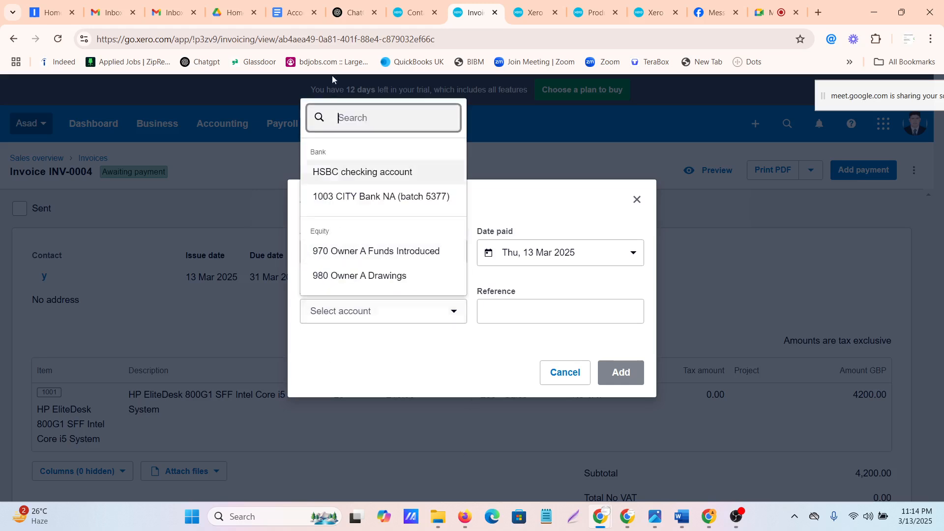
click(339, 170)
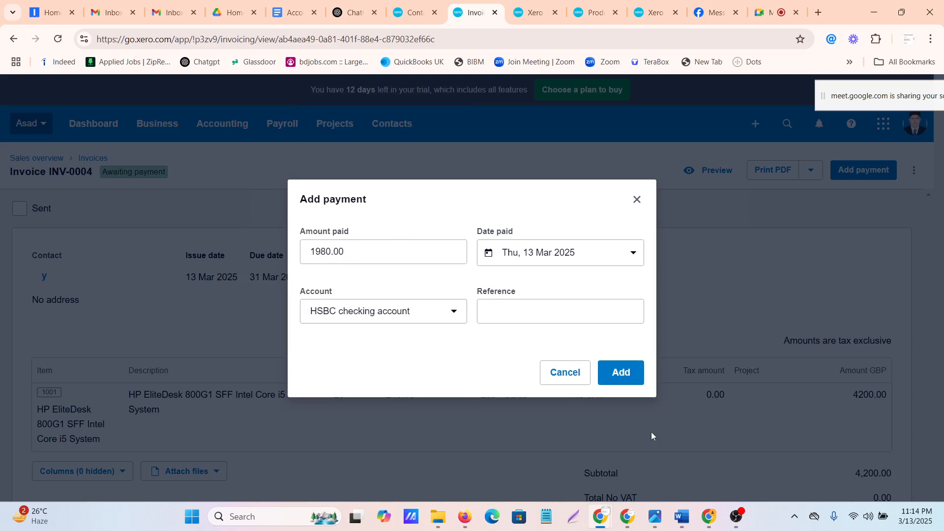
click(612, 373)
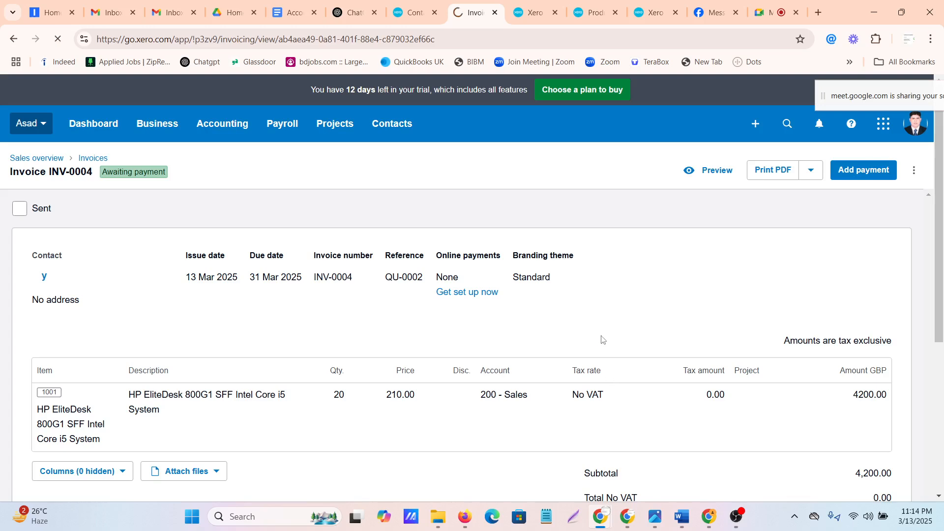
scroll(597, 335, down, 5)
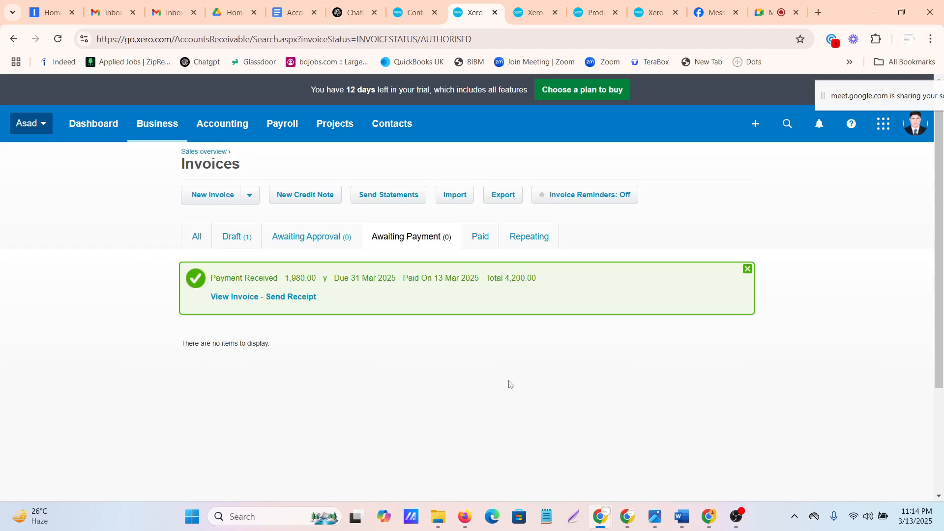
scroll(509, 384, down, 3)
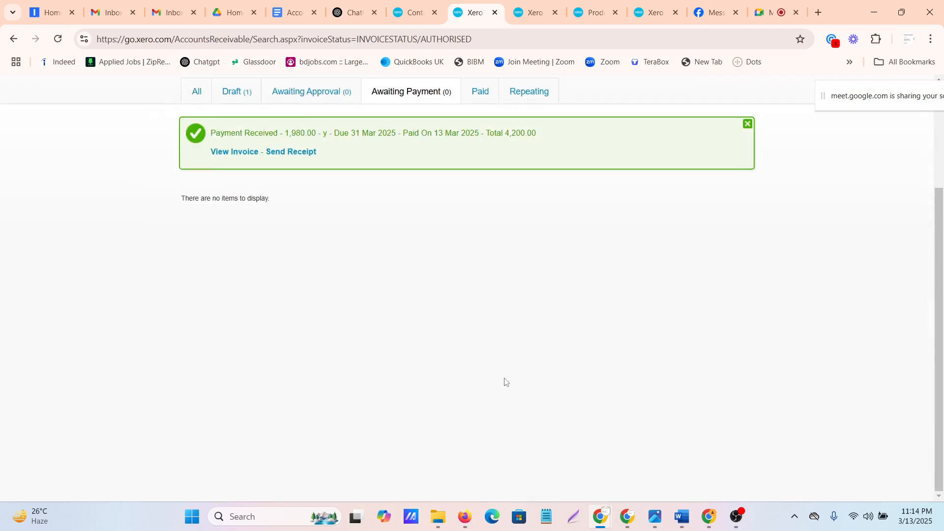
scroll(505, 383, up, 3)
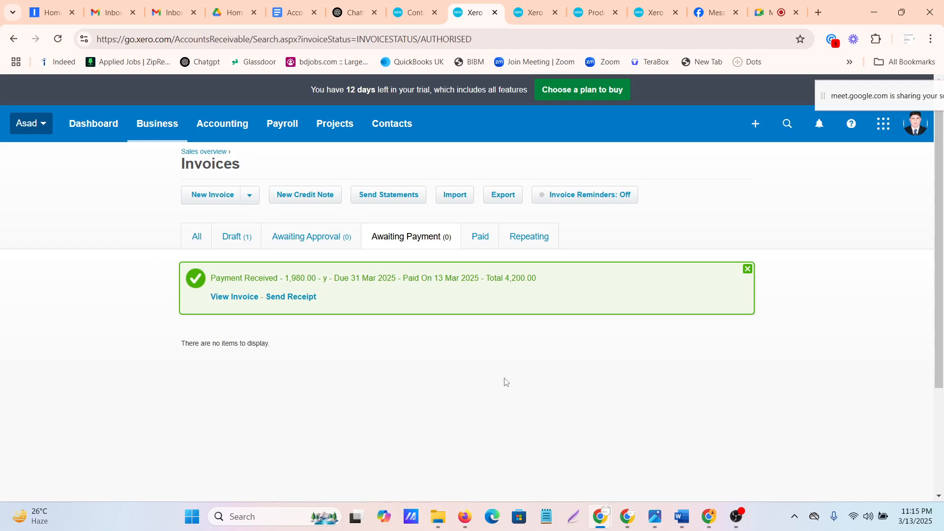
click(742, 518)
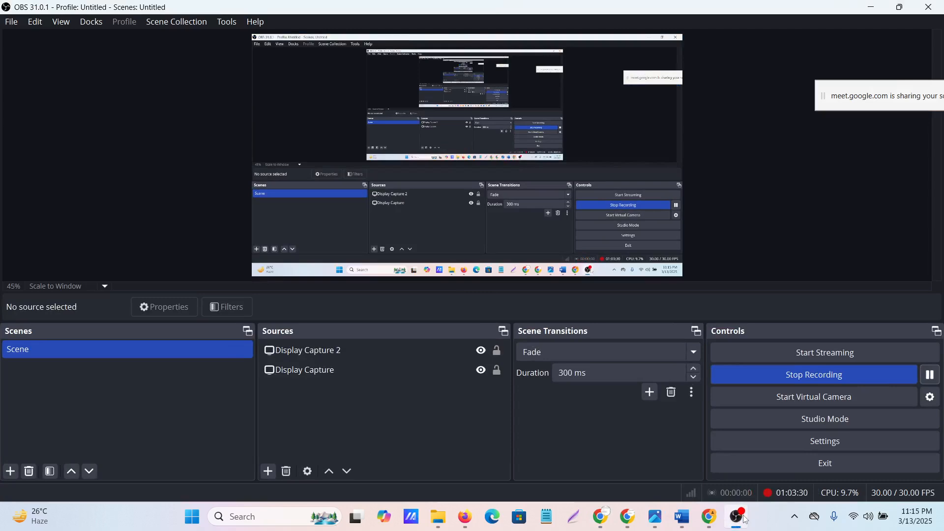
click(745, 519)
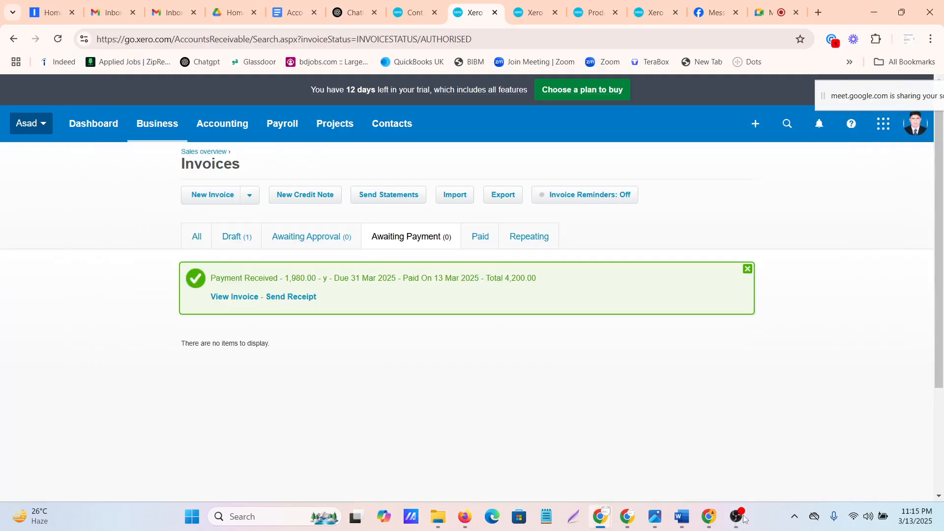
click(745, 518)
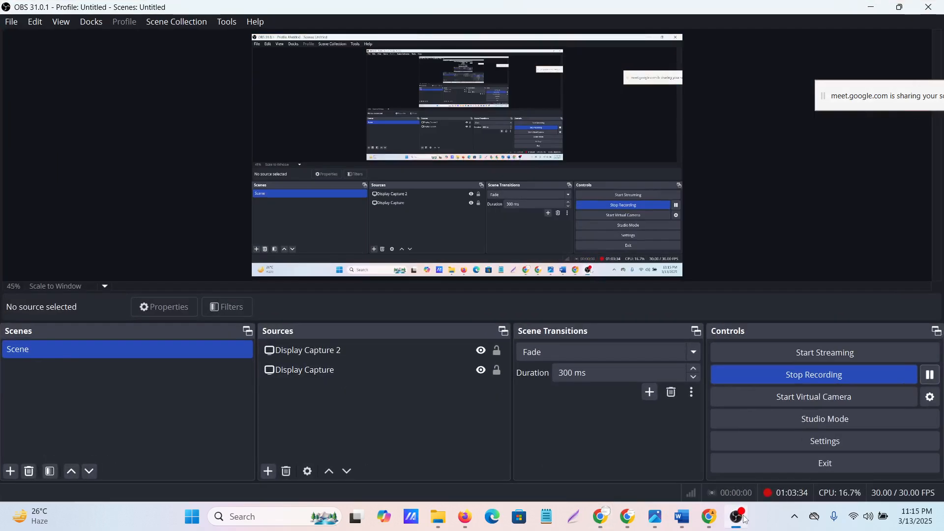